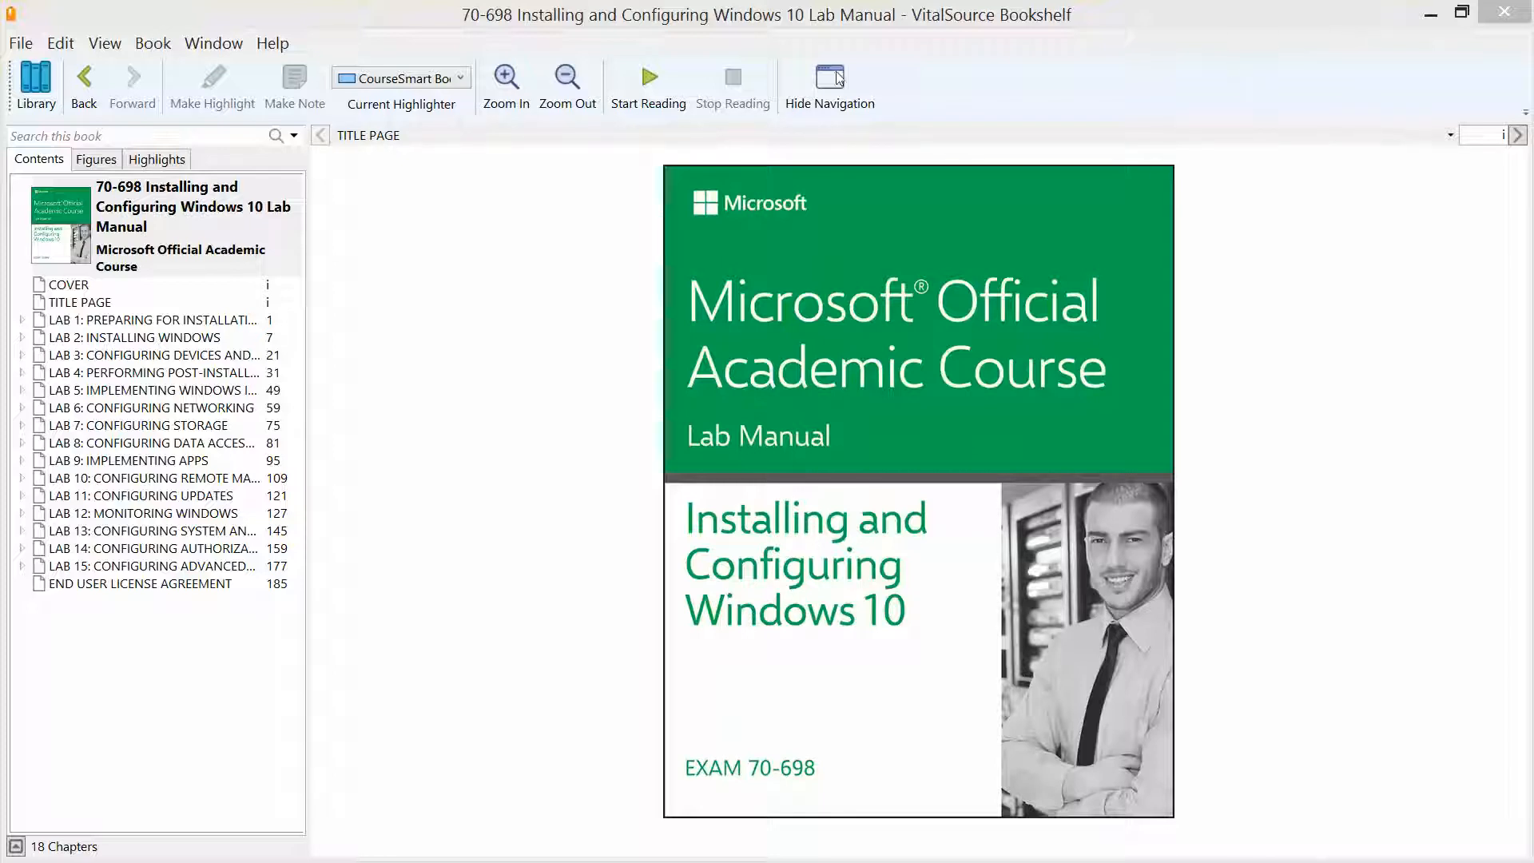
Step: Open Lab 1: Preparing for Installation Requirements in Bookshelf, then minimize the lab manual
click(156, 337)
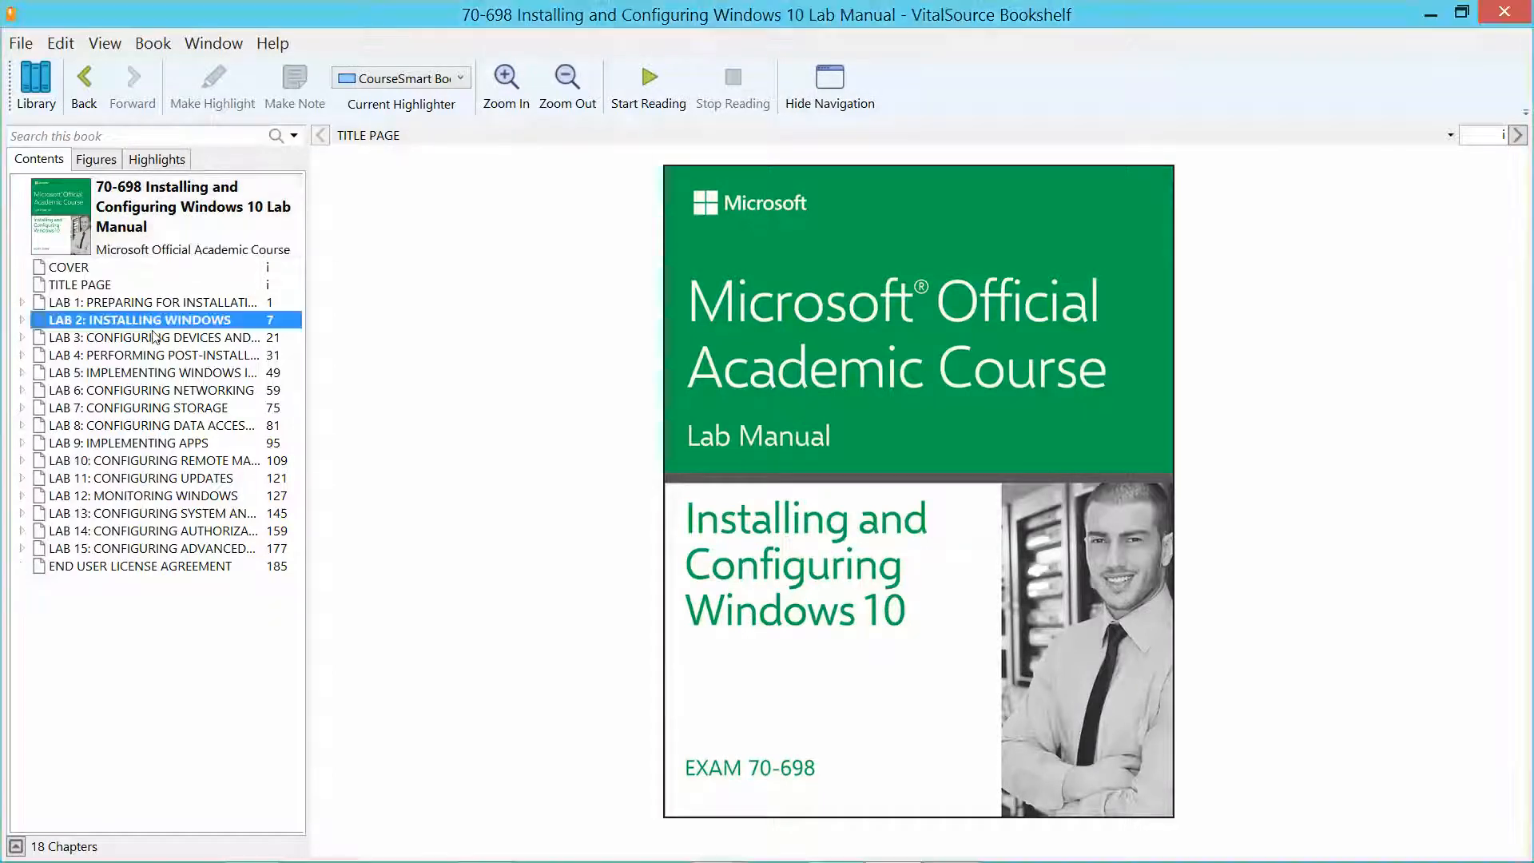
click(161, 307)
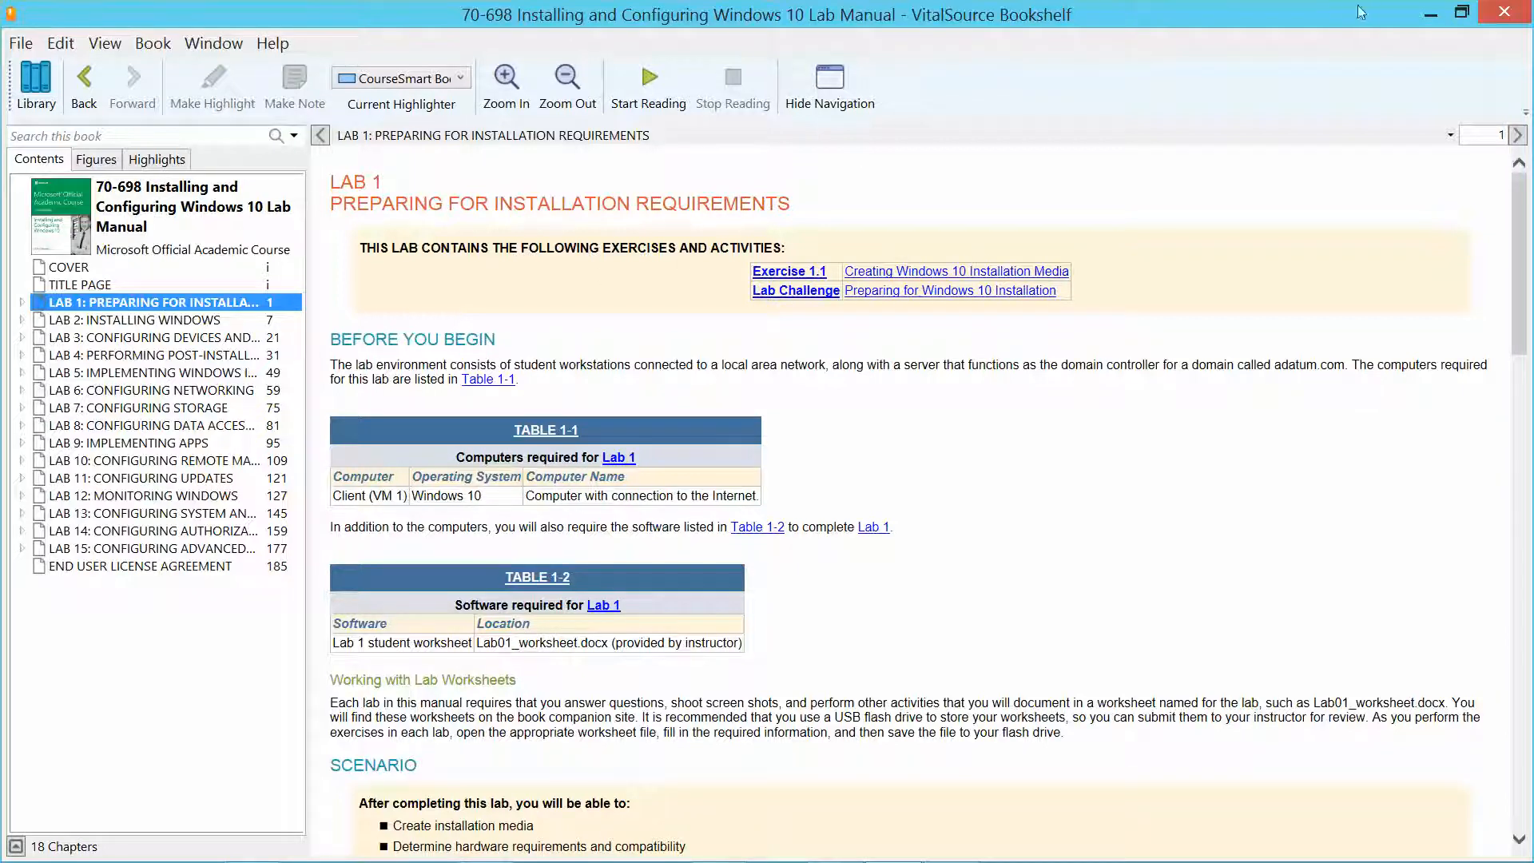
click(1422, 10)
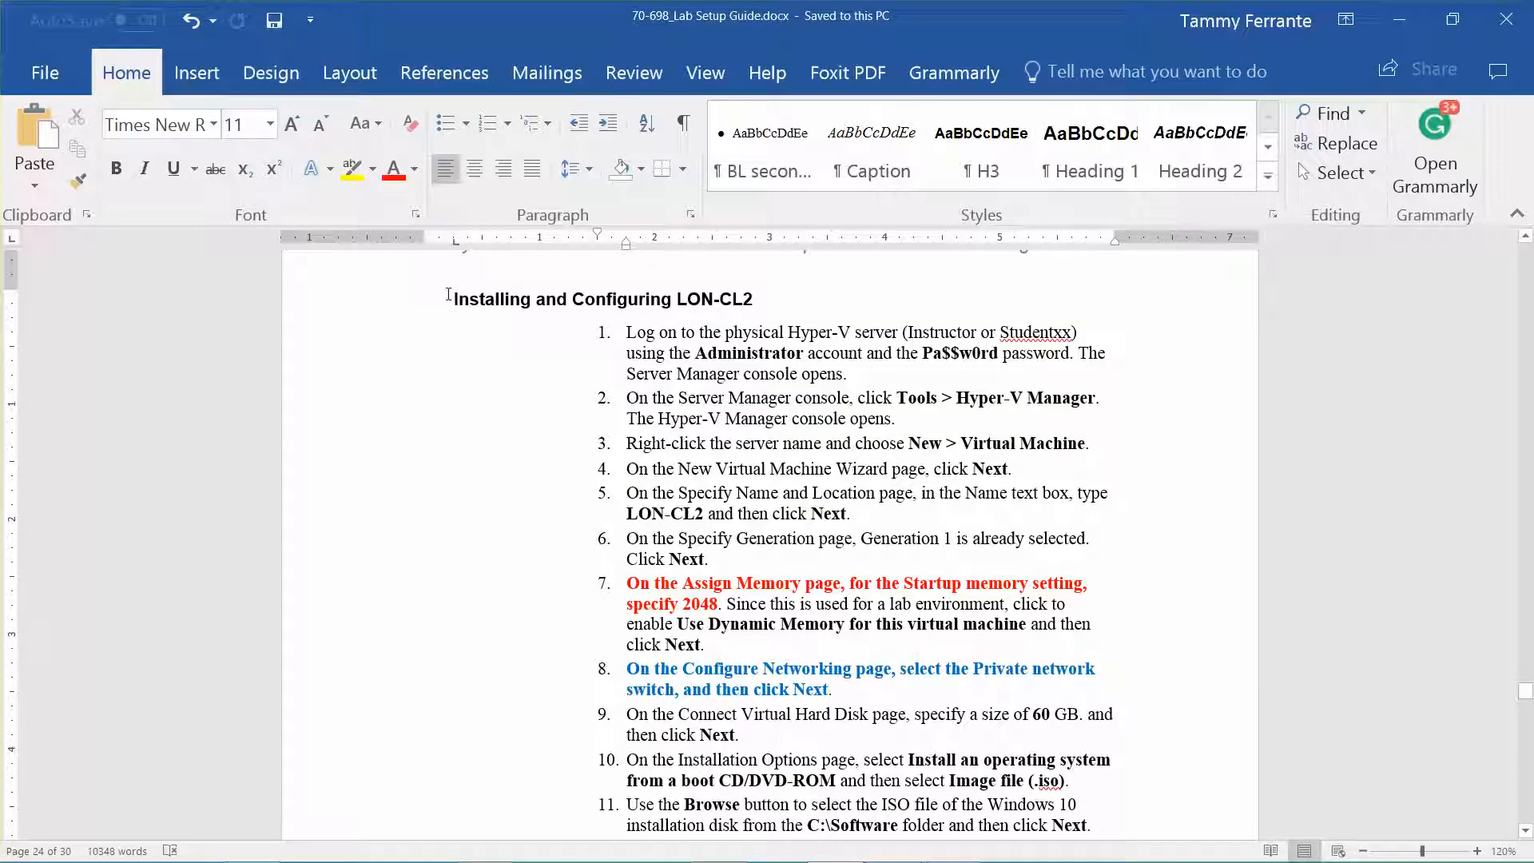
Step: Select the LON-CL2 heading in the Word setup guide and switch to Hyper-V Manager
drag(448, 297, 769, 310)
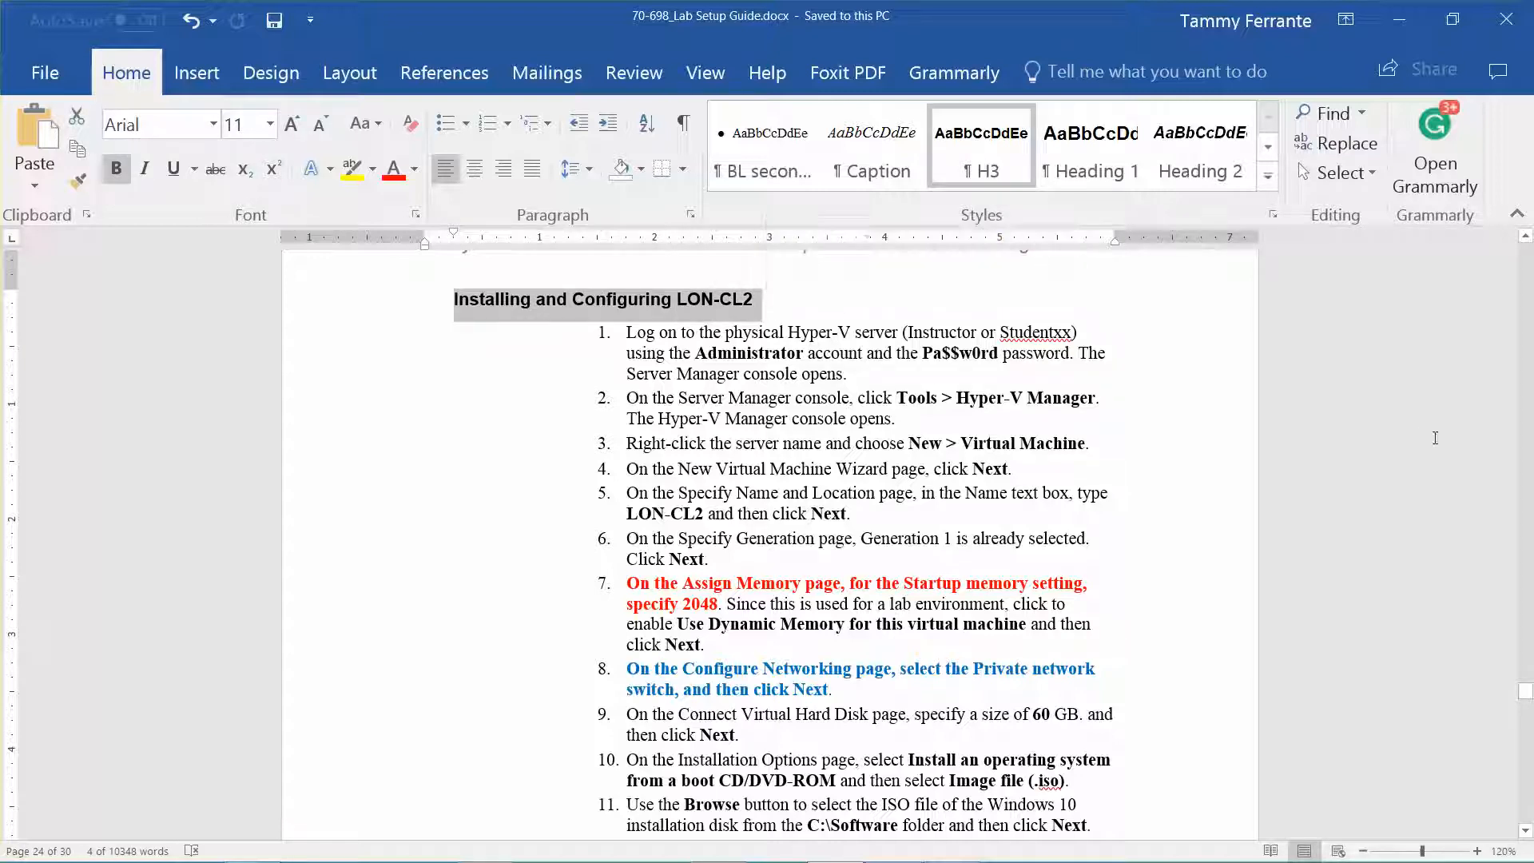
mouse_move(900, 860)
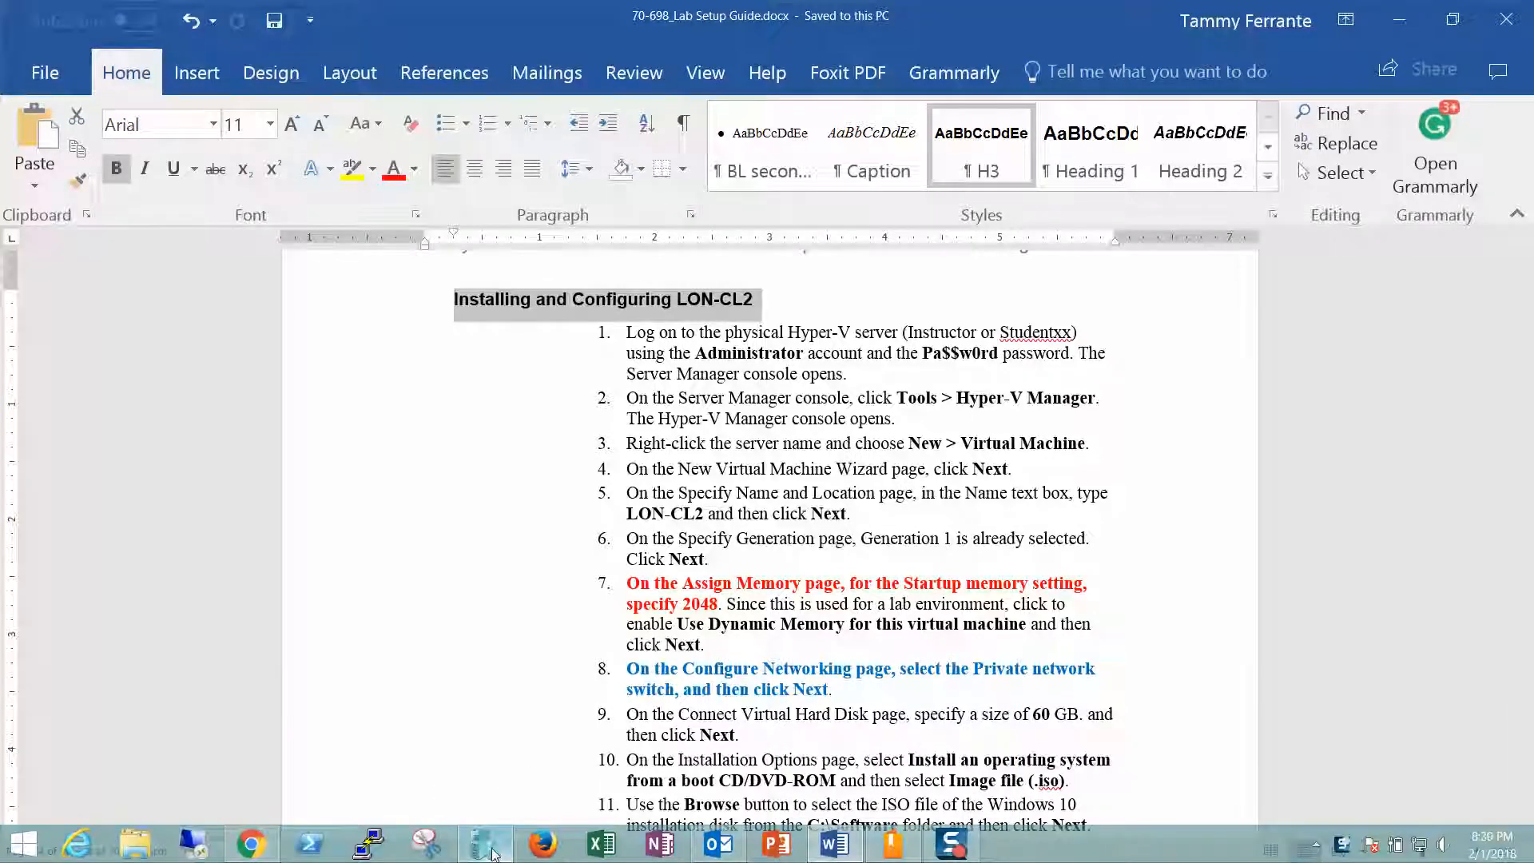
click(498, 857)
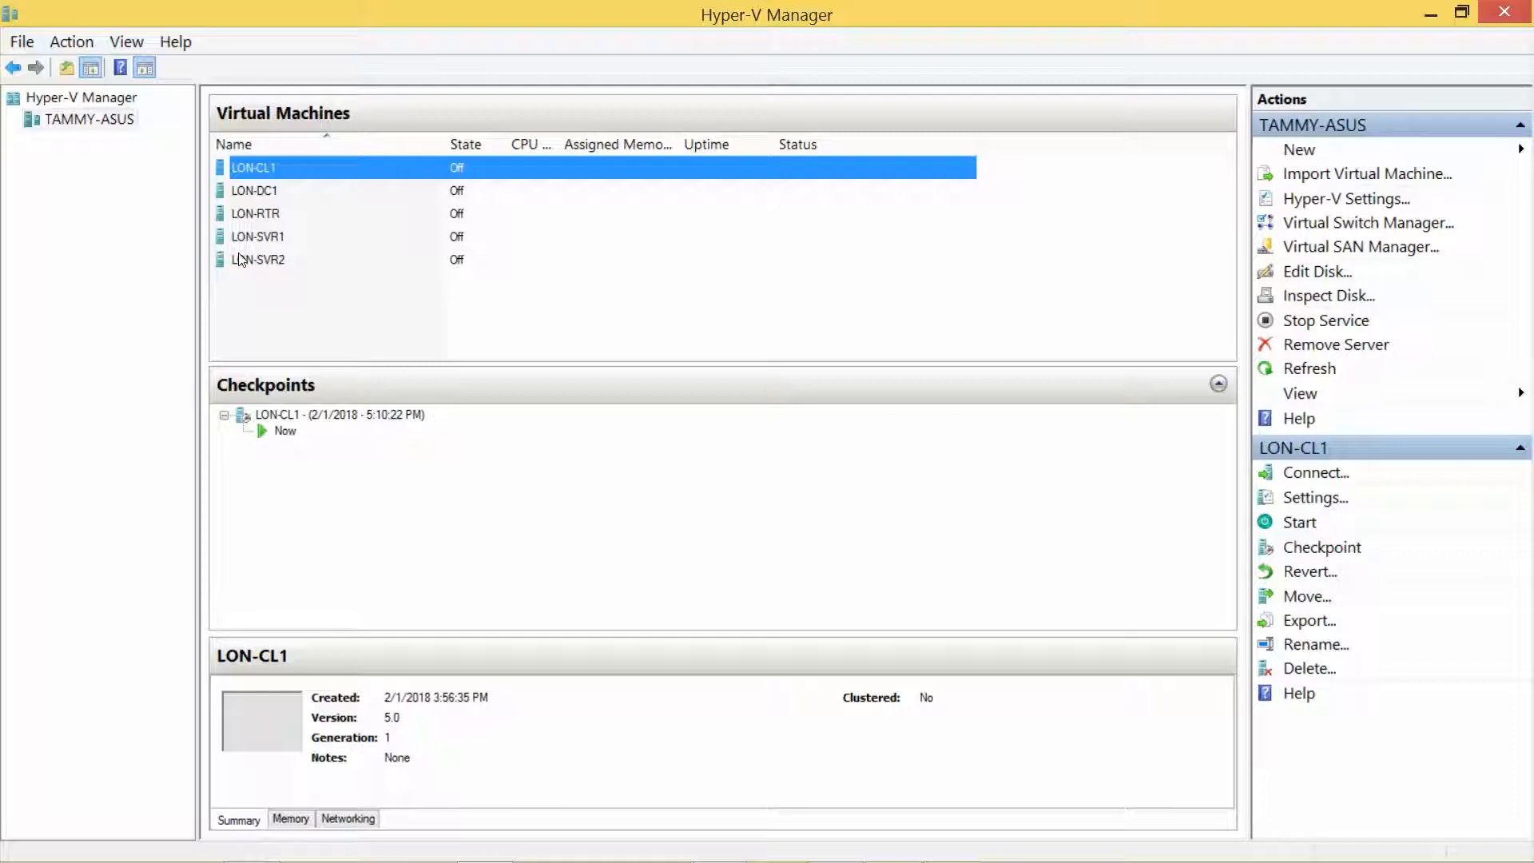
Step: Launch the New Virtual Machine Wizard from the host server's New > Virtual Machine menu
click(116, 126)
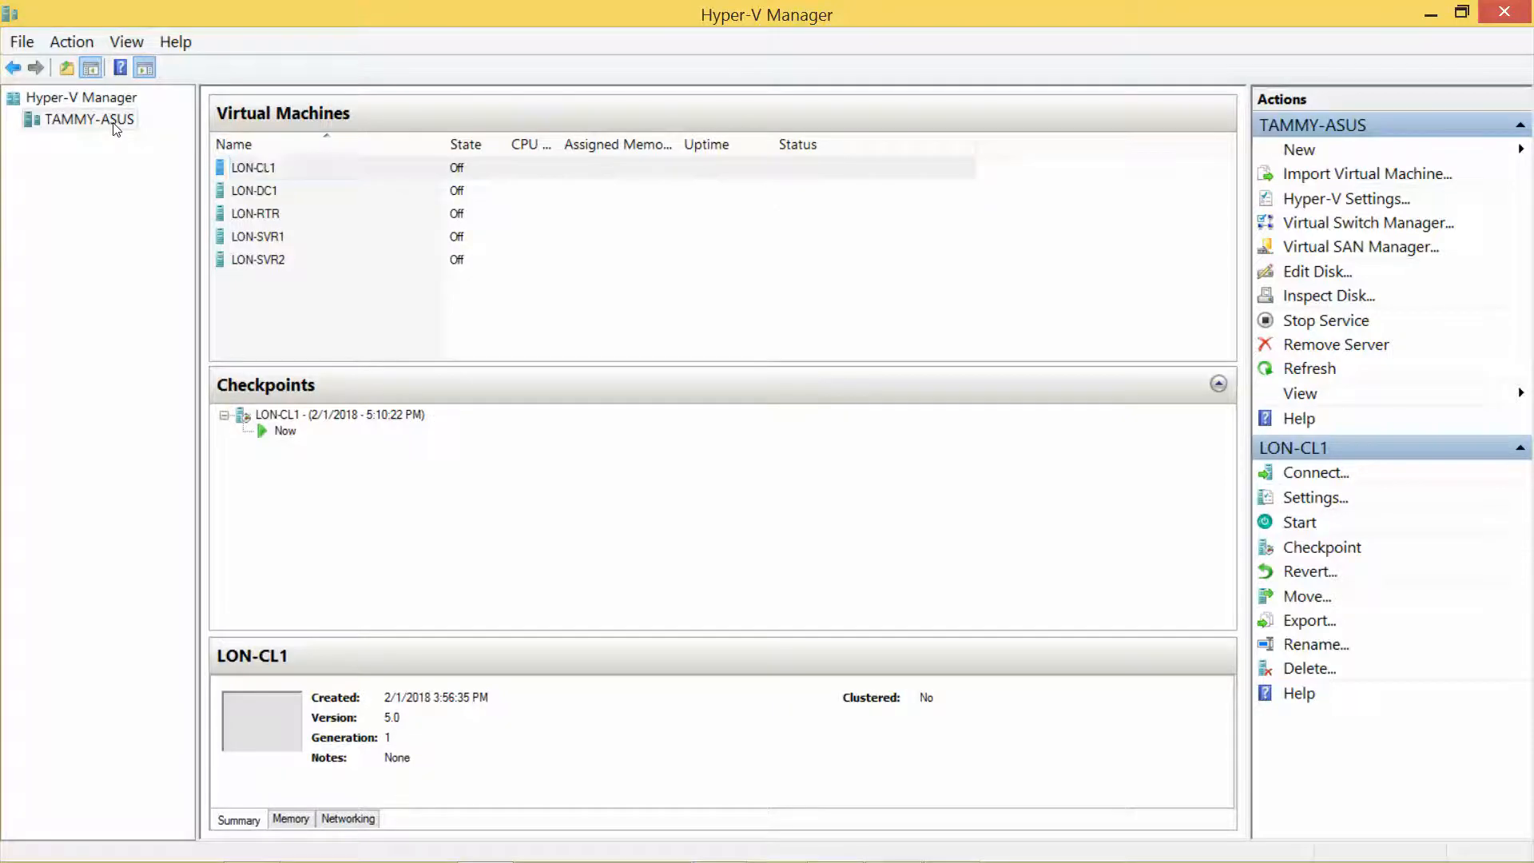
right_click(116, 127)
mouse_move(212, 137)
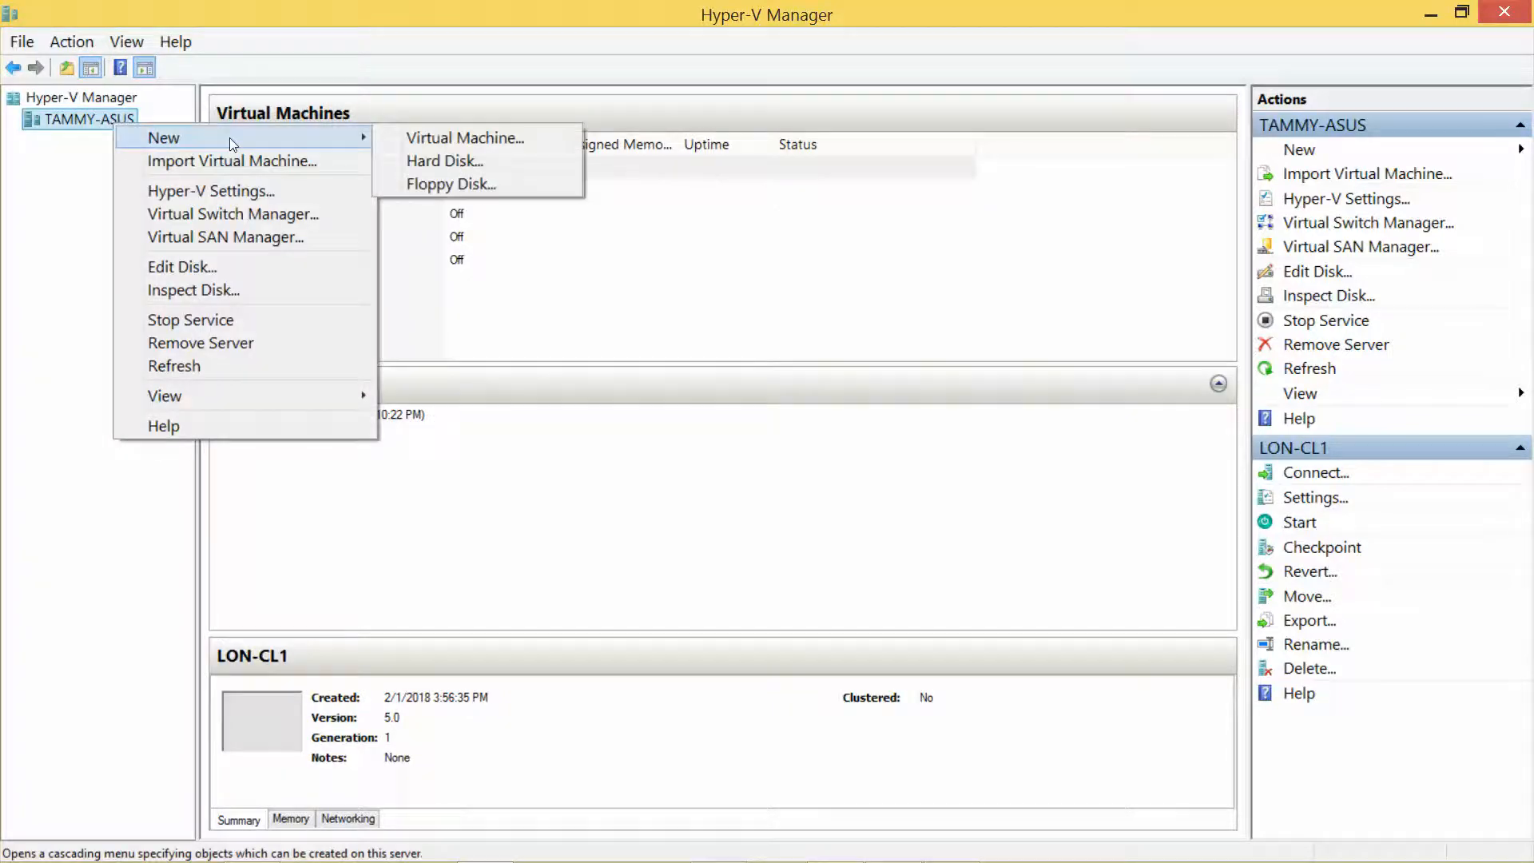
click(430, 139)
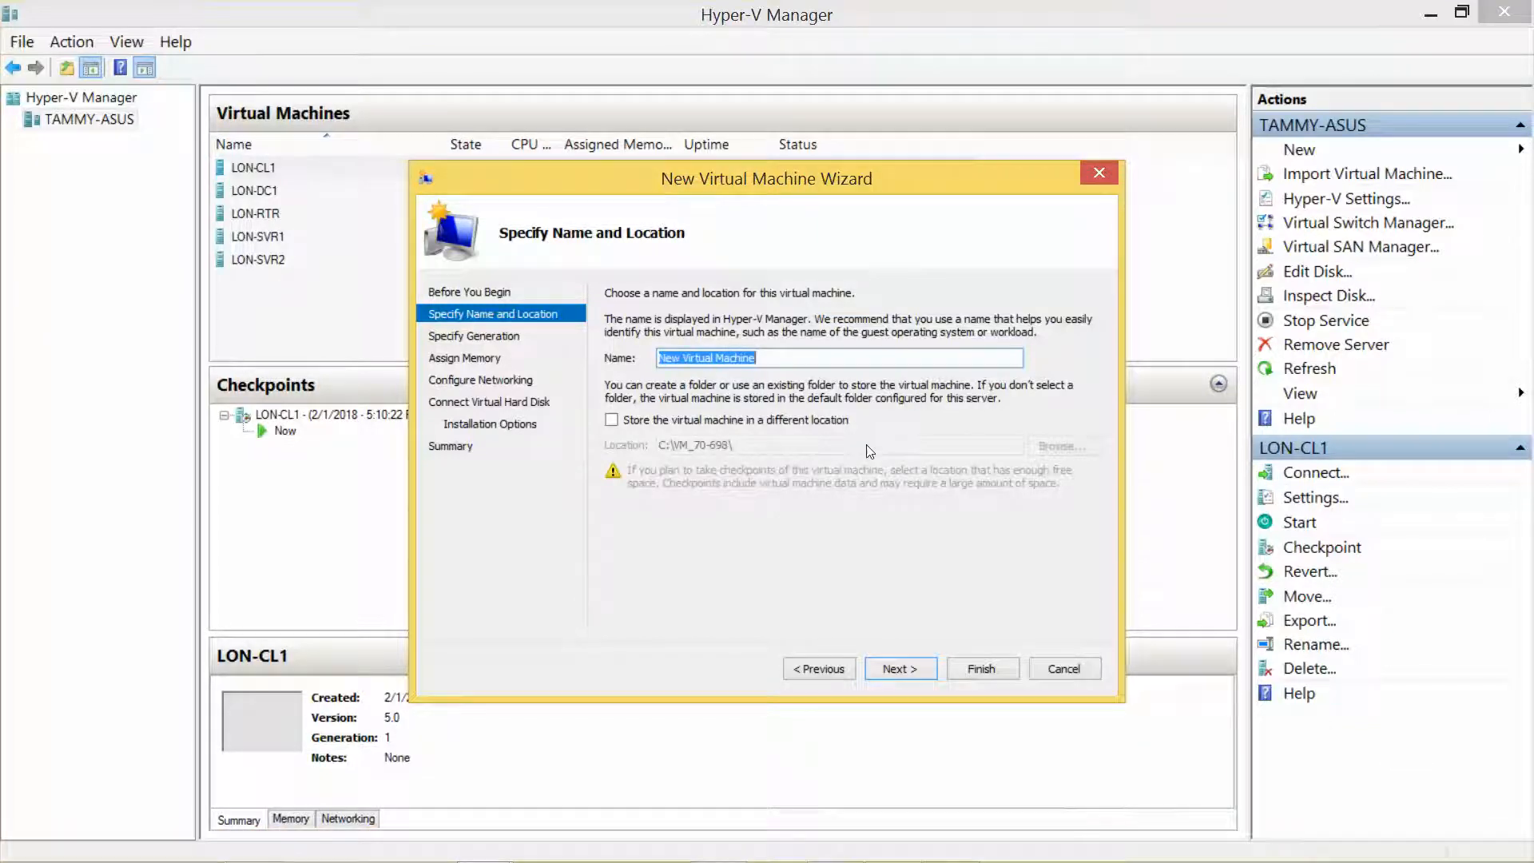
Step: Name the new virtual machine LON-CL2 and keep it Generation 1
text(LON-CL2)
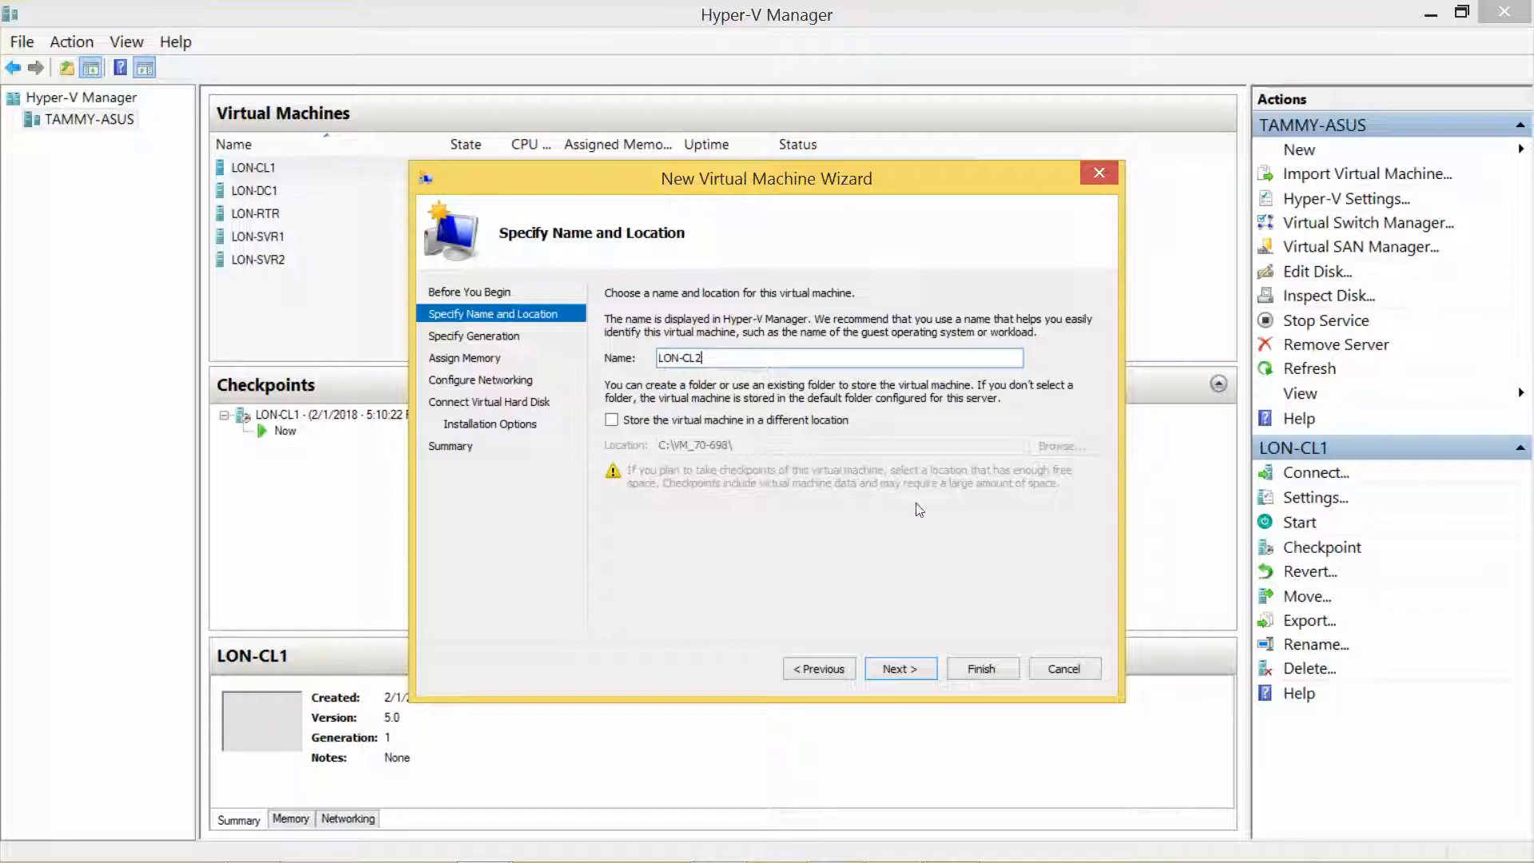
click(896, 667)
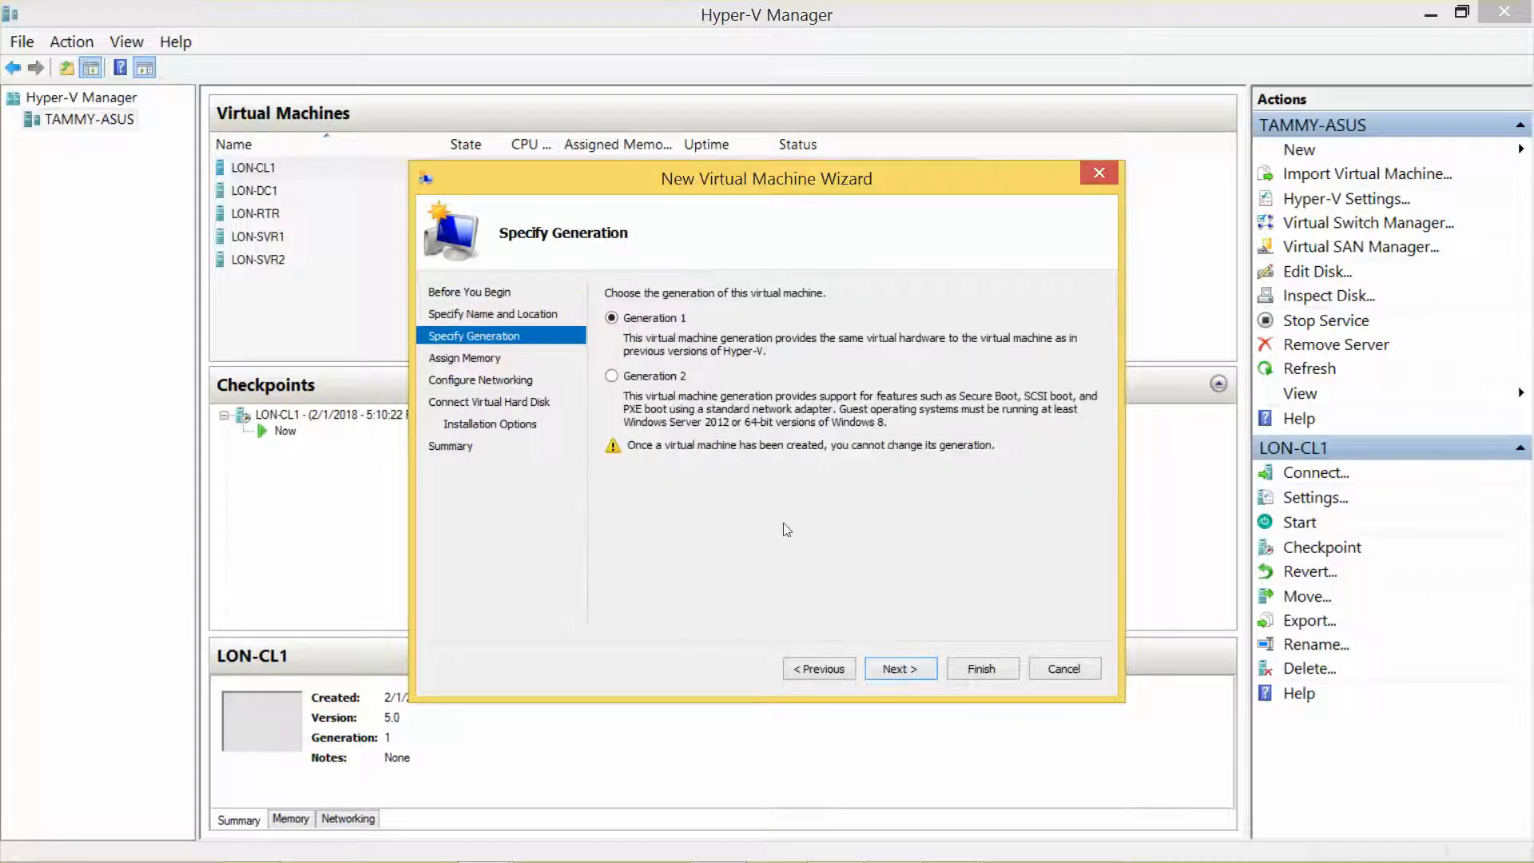
click(906, 669)
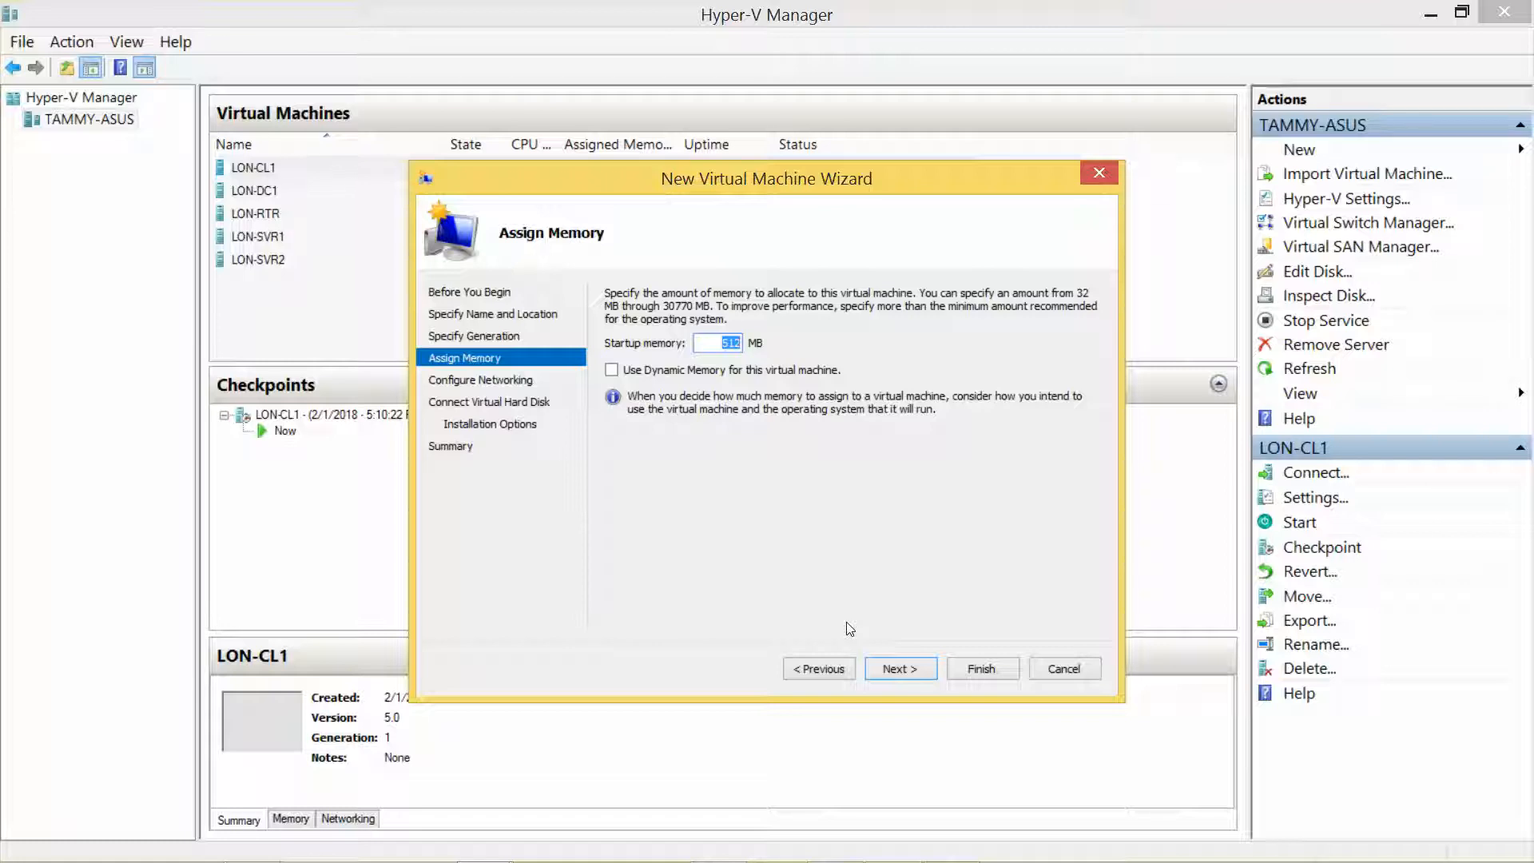
Step: Assign 2048 MB of dynamic memory and connect the VM to Private Network 1
text(2)
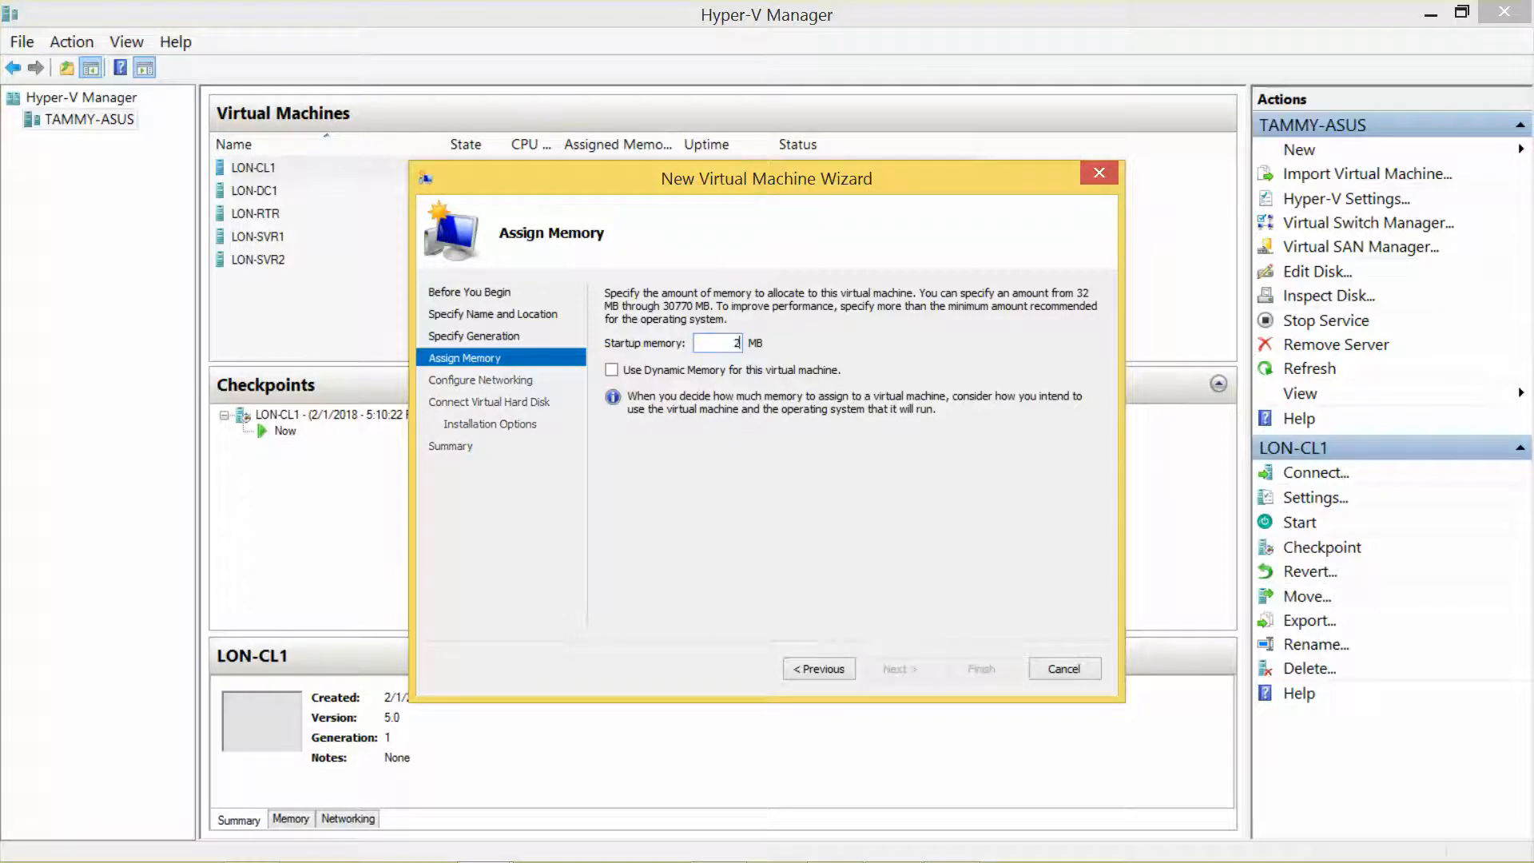
text(048)
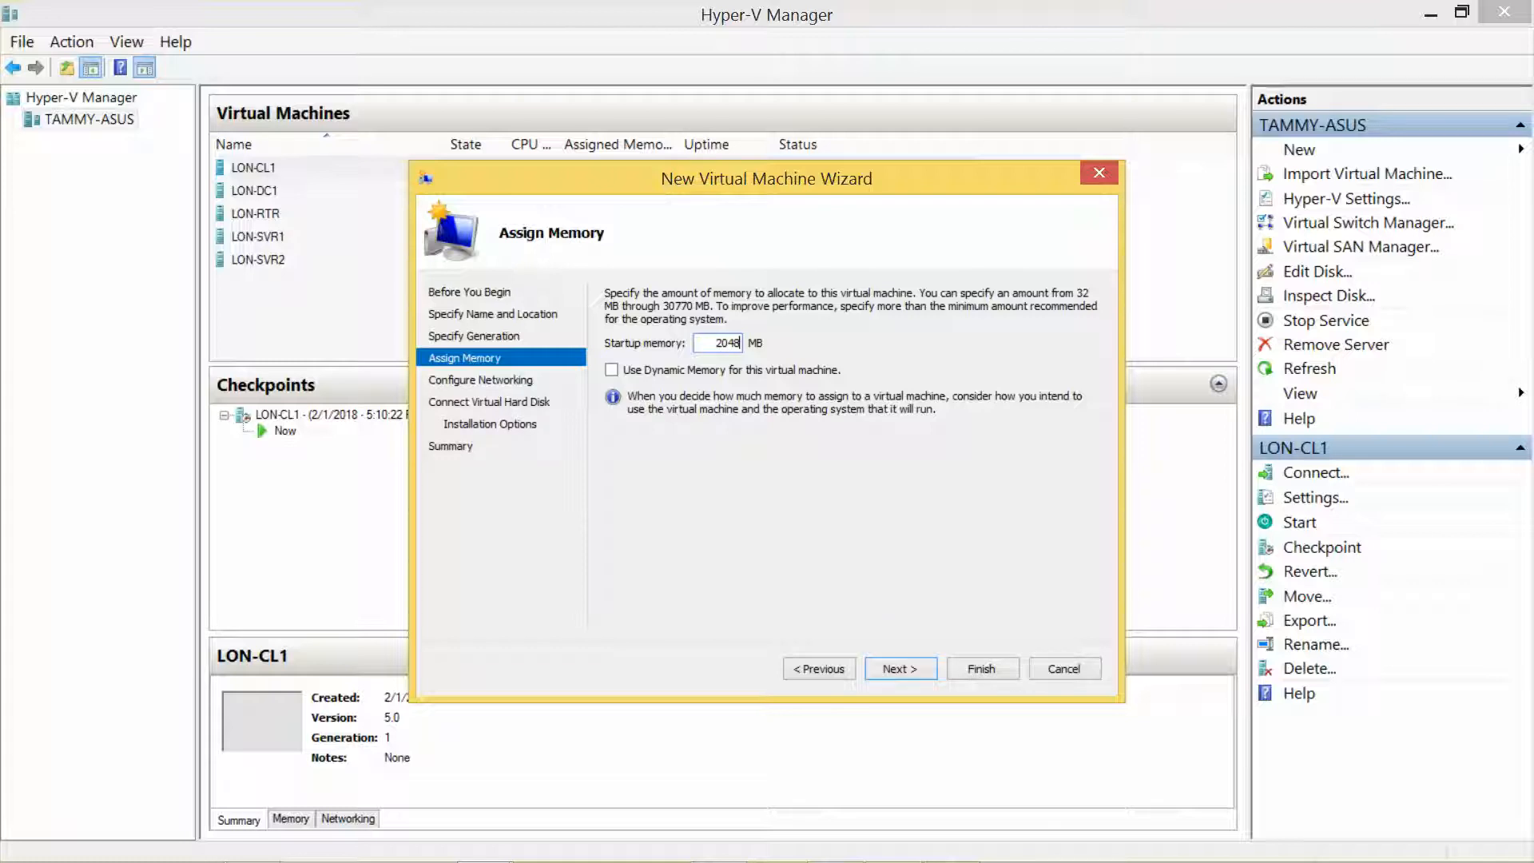
click(628, 373)
click(890, 676)
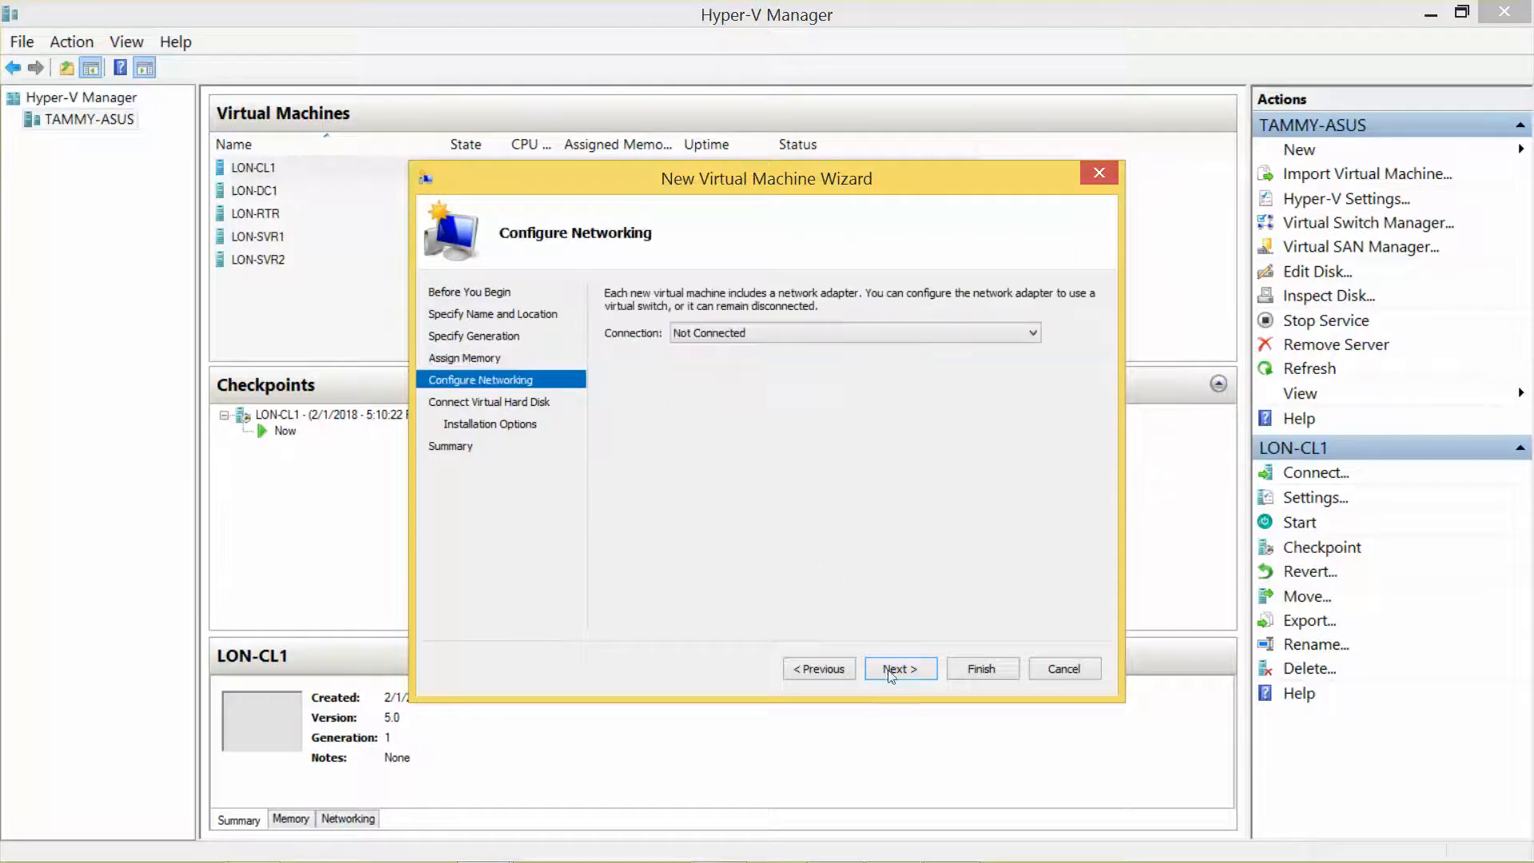
click(765, 336)
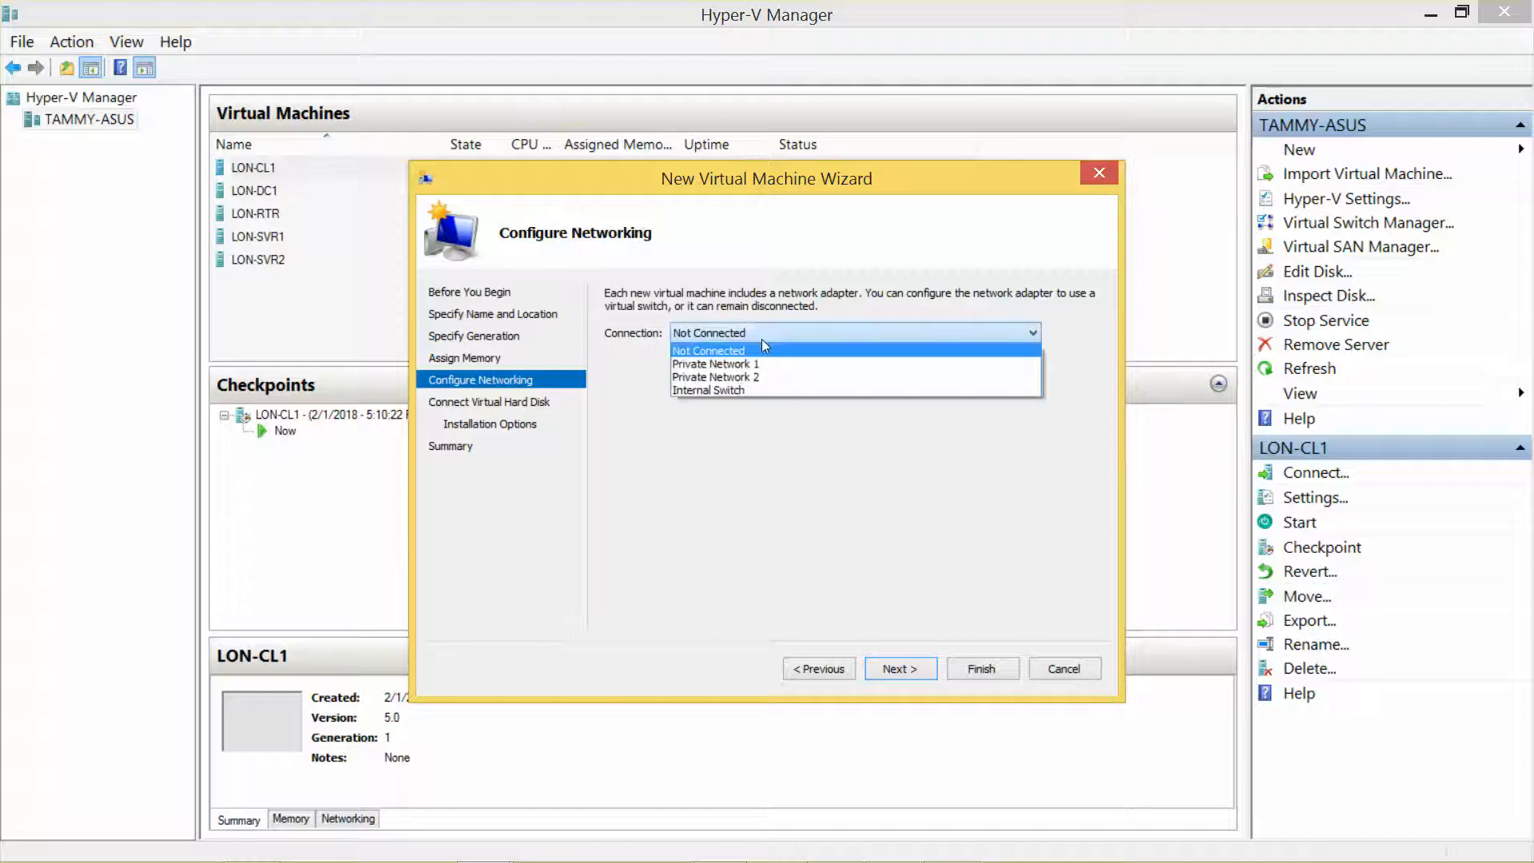
click(767, 375)
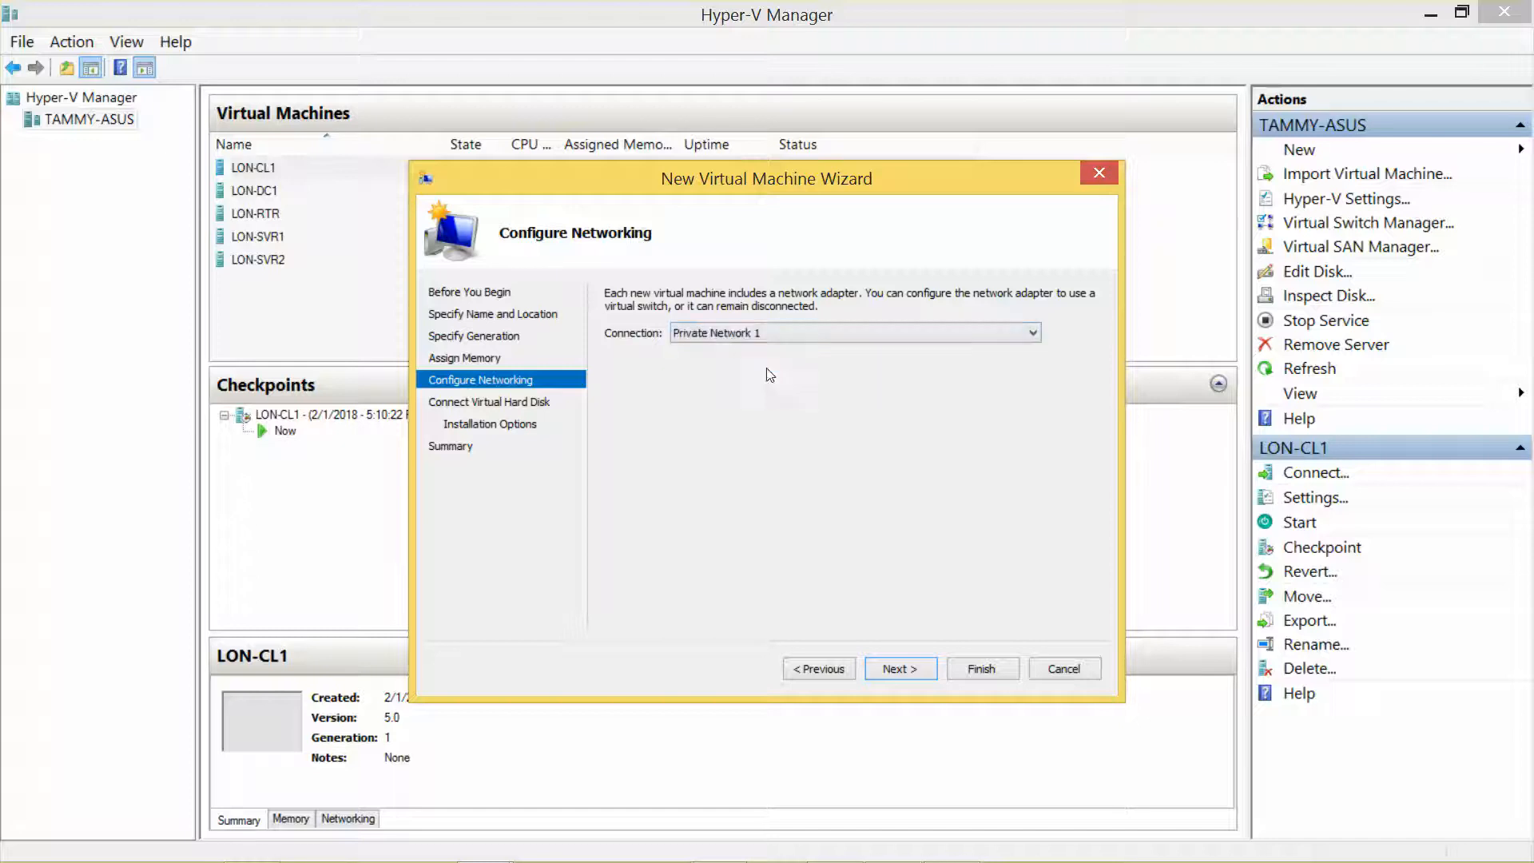
click(893, 670)
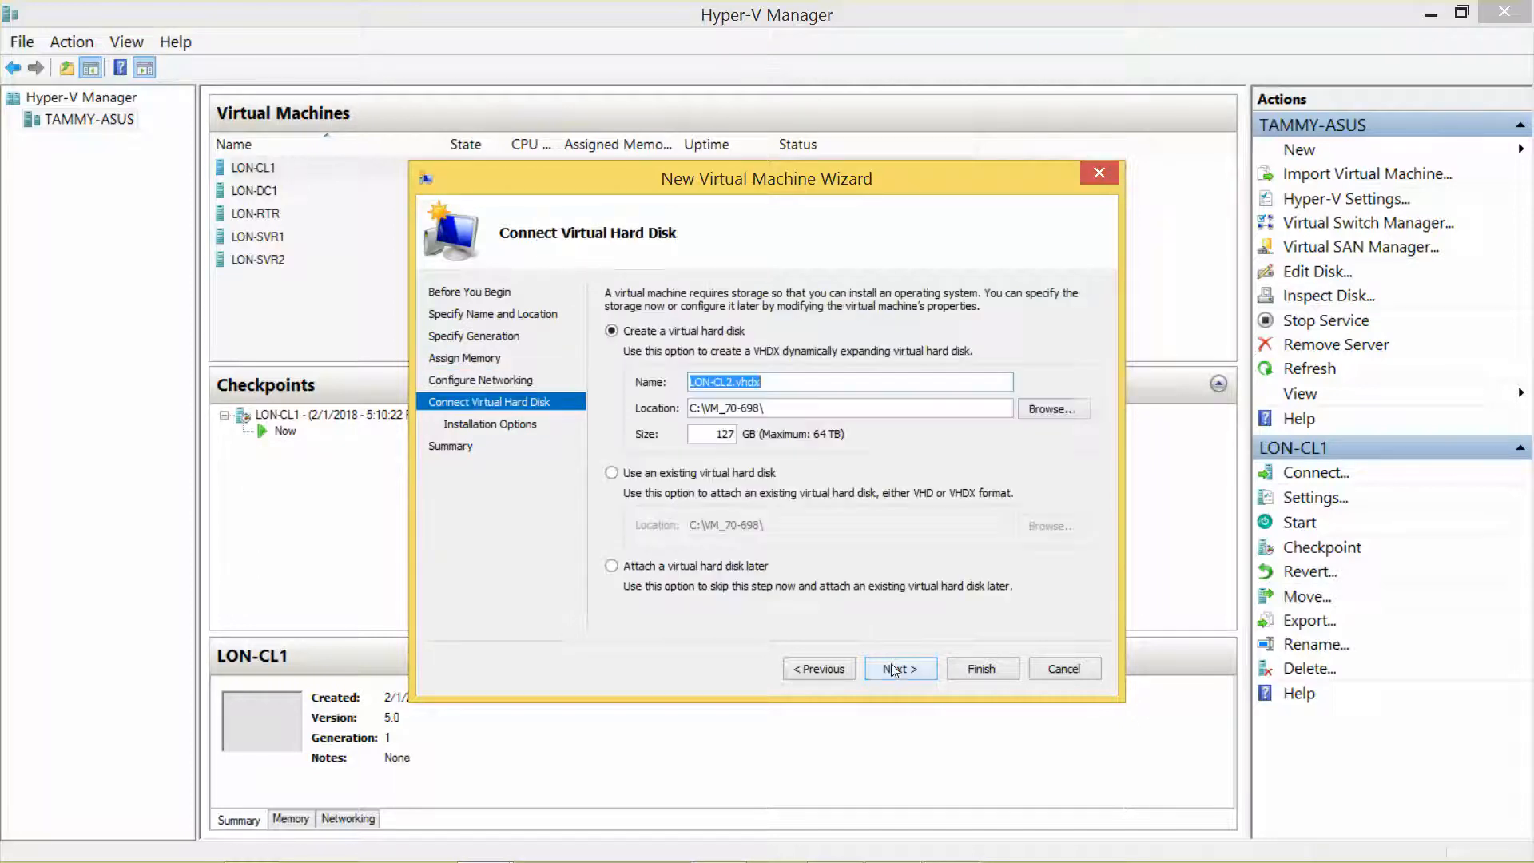
Step: Set the new virtual hard disk size to 60 GB
double_click(724, 434)
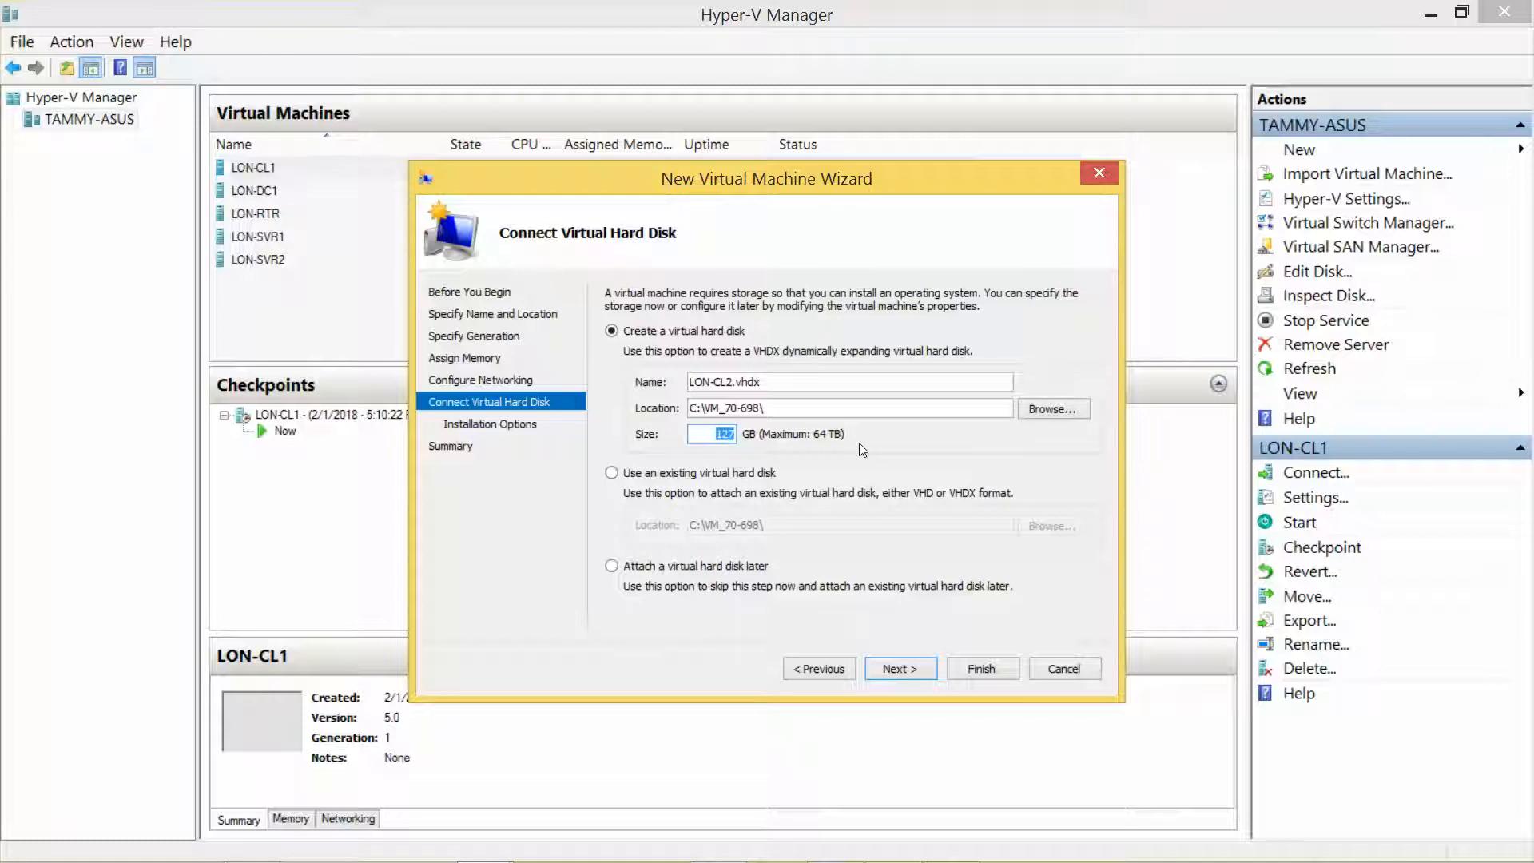
text(60)
click(900, 672)
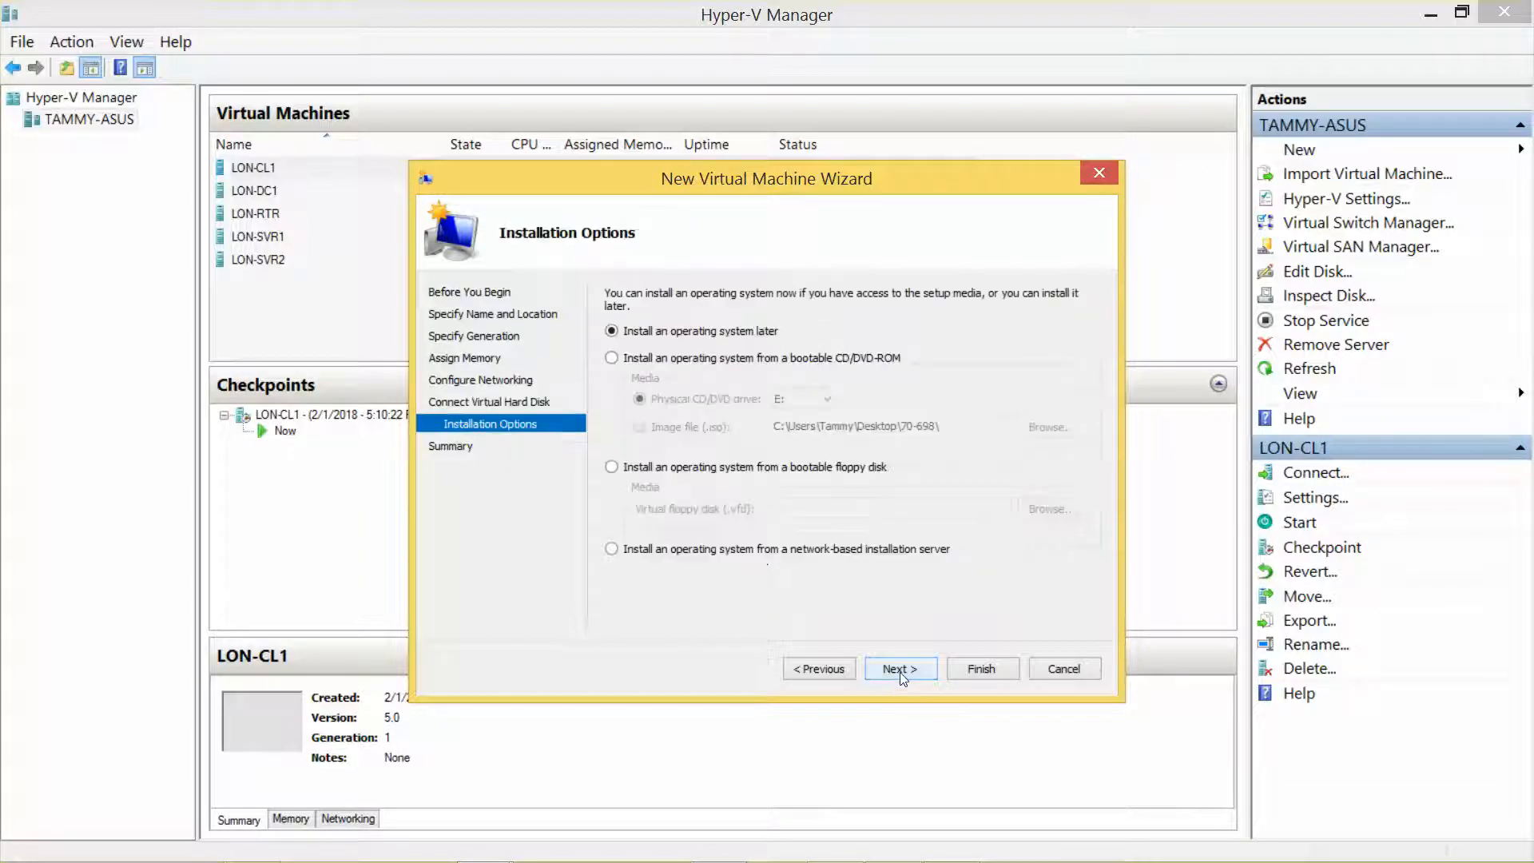
Step: Install from the Microsoft Windows 10 Enterprise.iso image file and finish creating LON-CL2
click(611, 358)
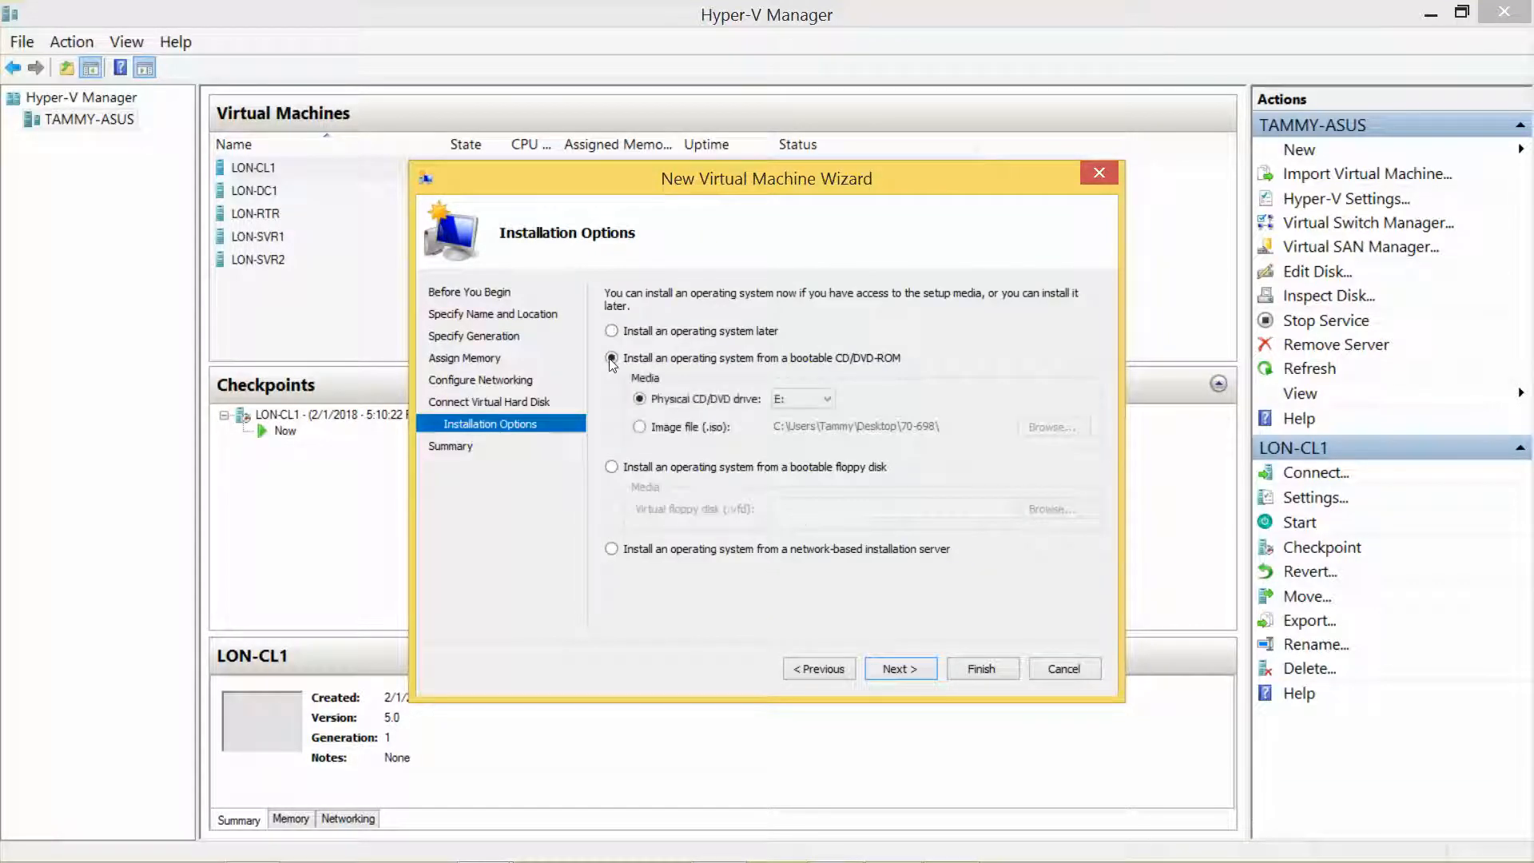
click(639, 426)
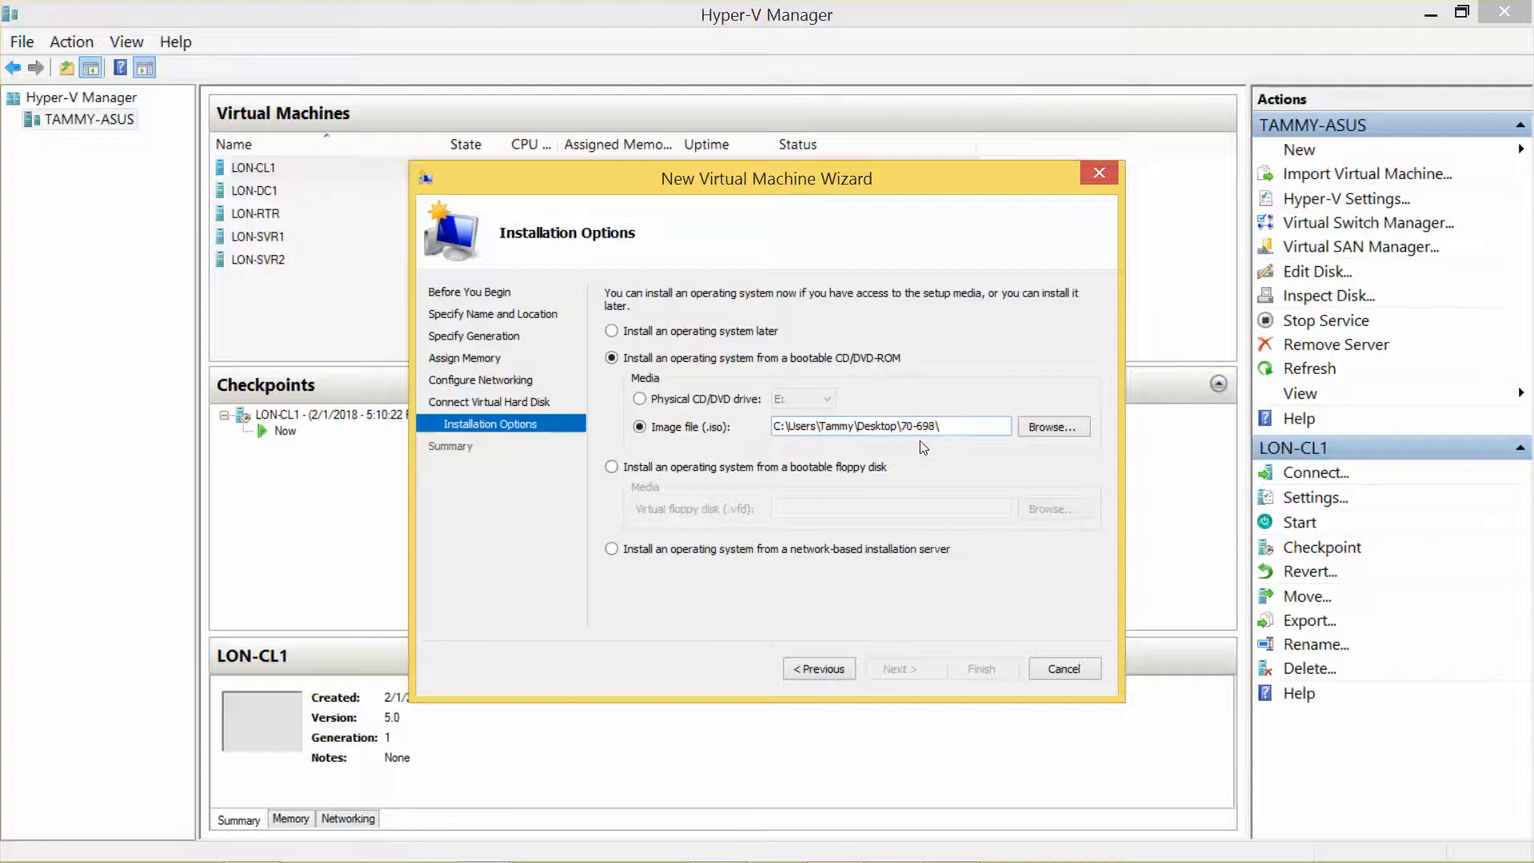
click(1042, 429)
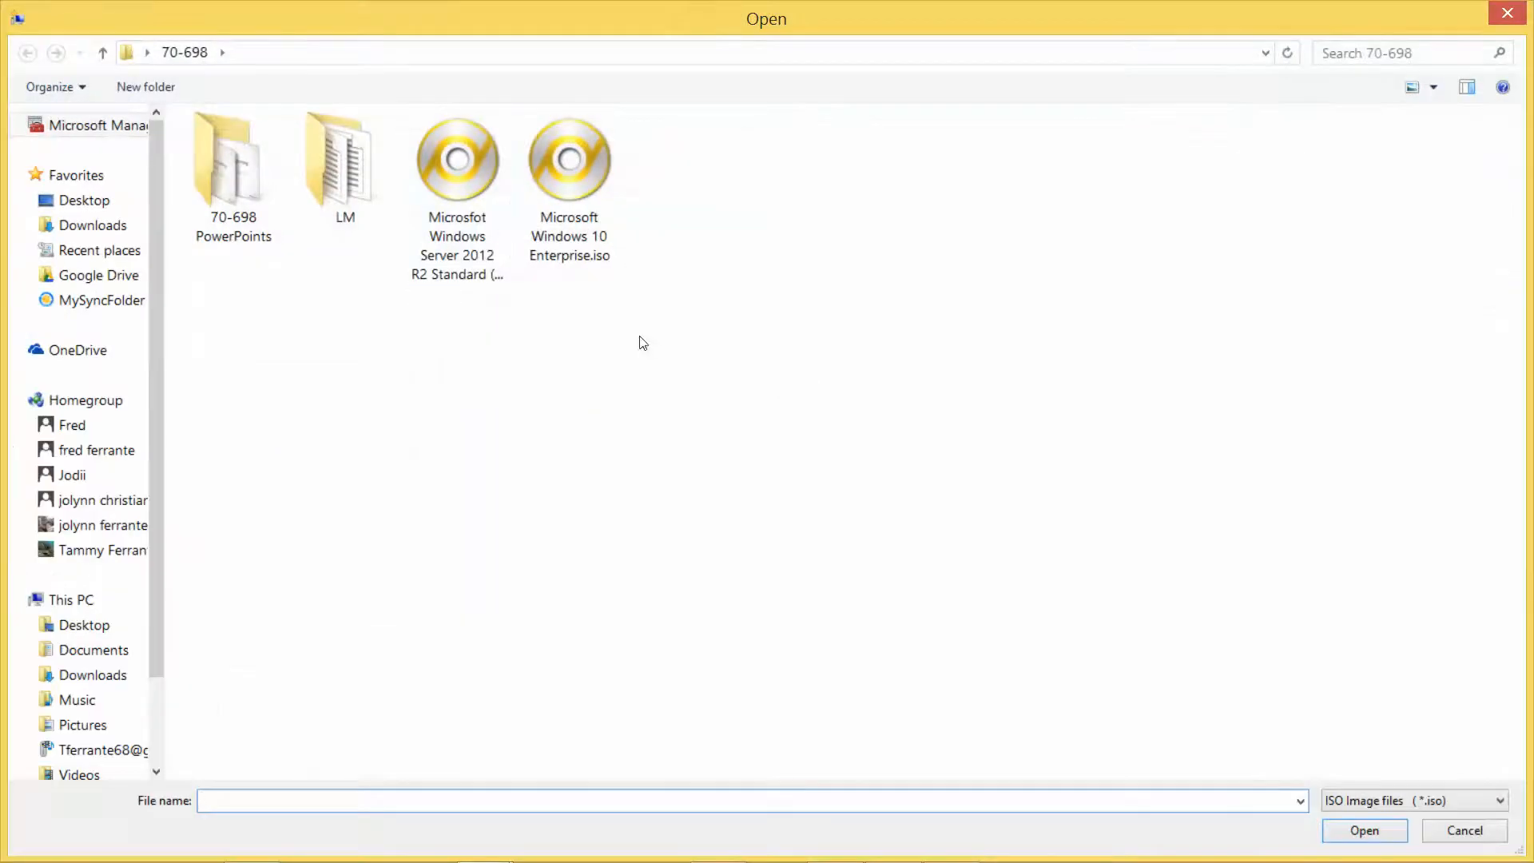
click(550, 181)
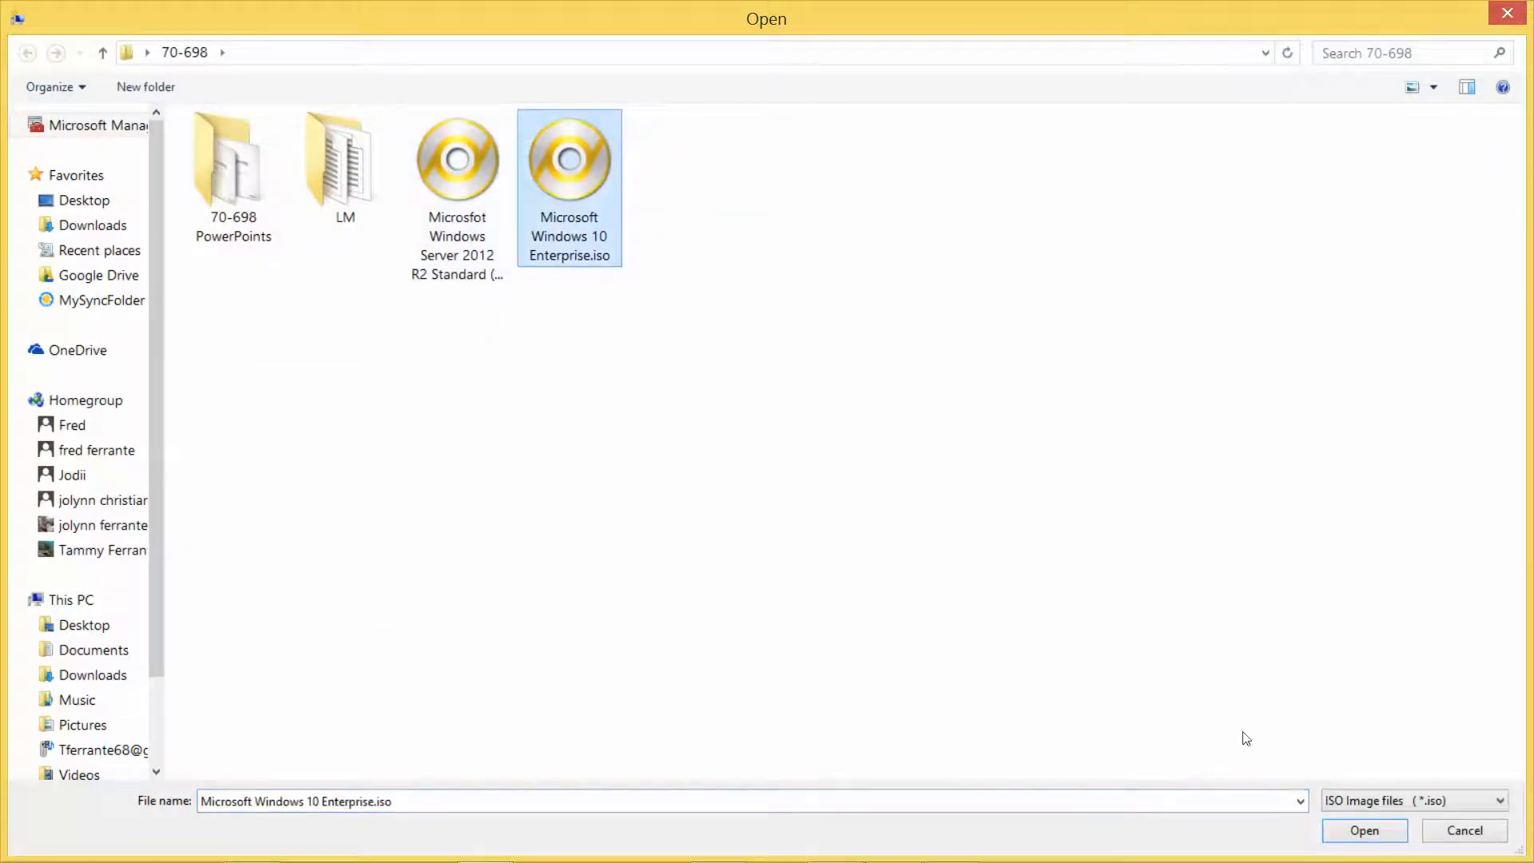
click(1363, 830)
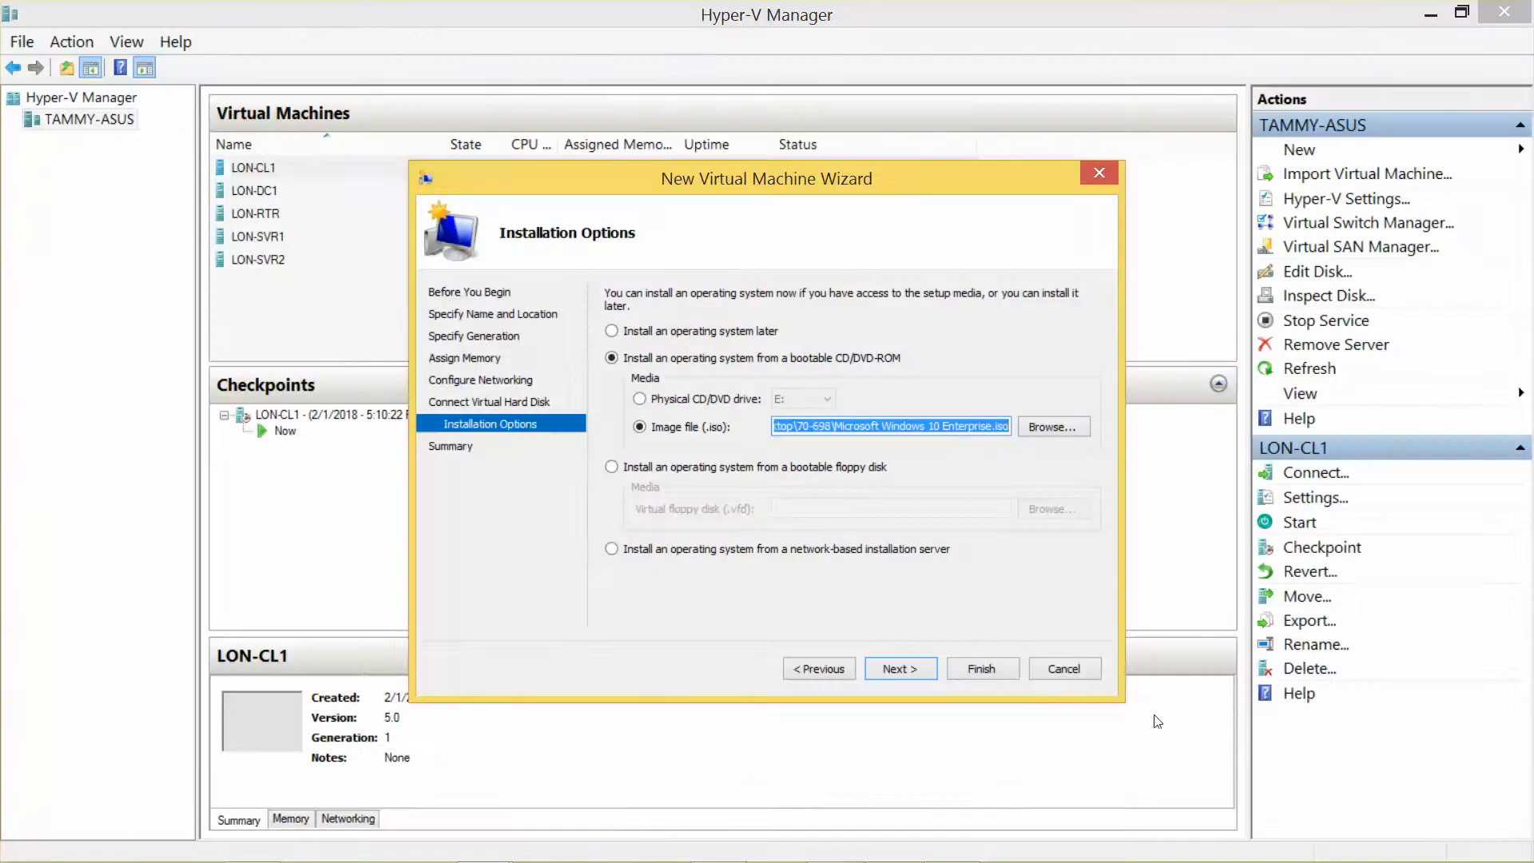
click(900, 668)
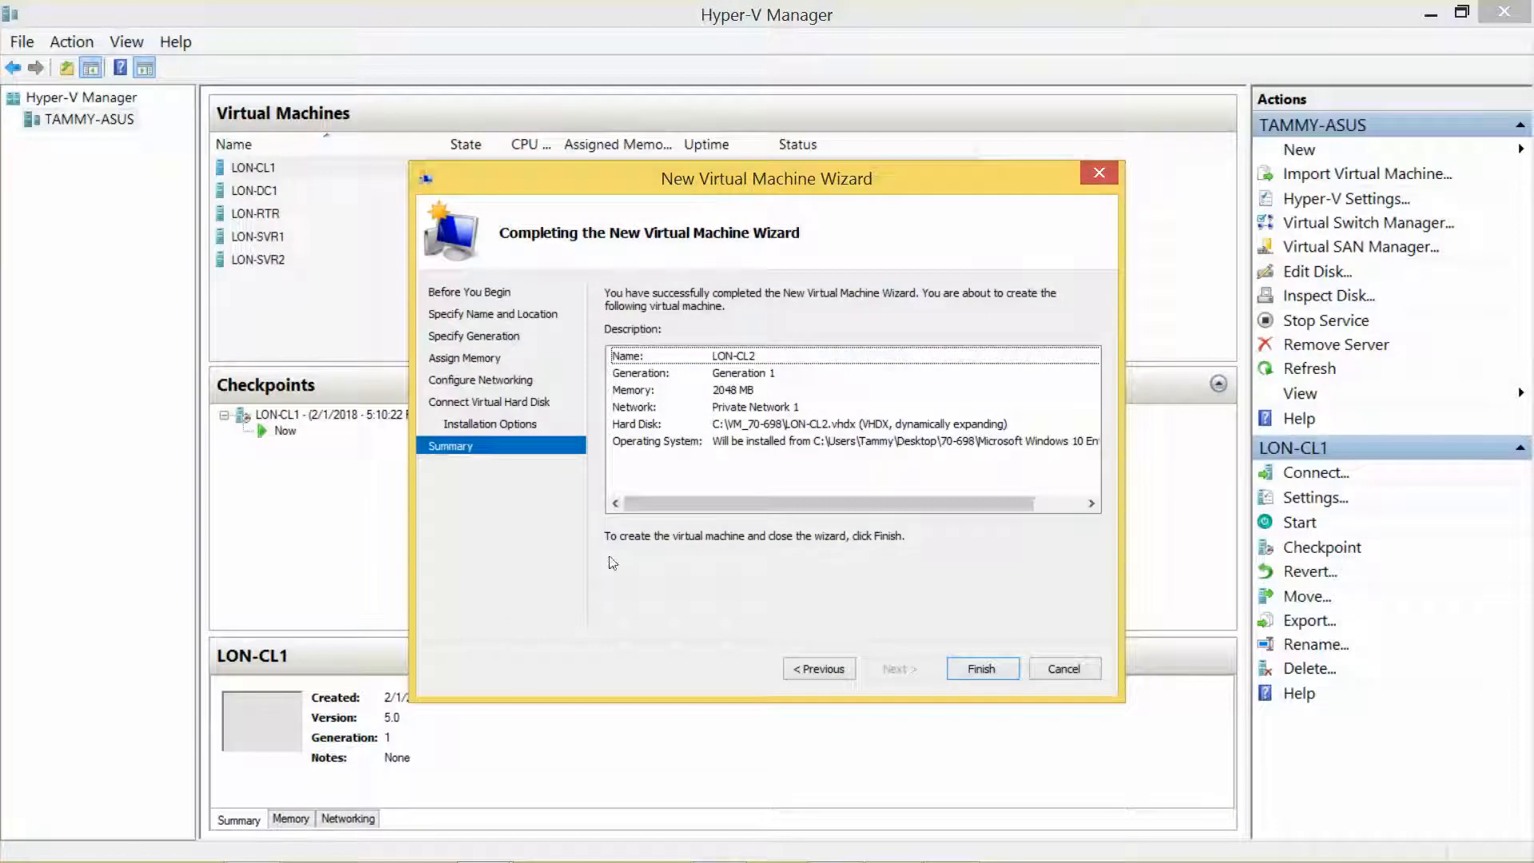
click(970, 666)
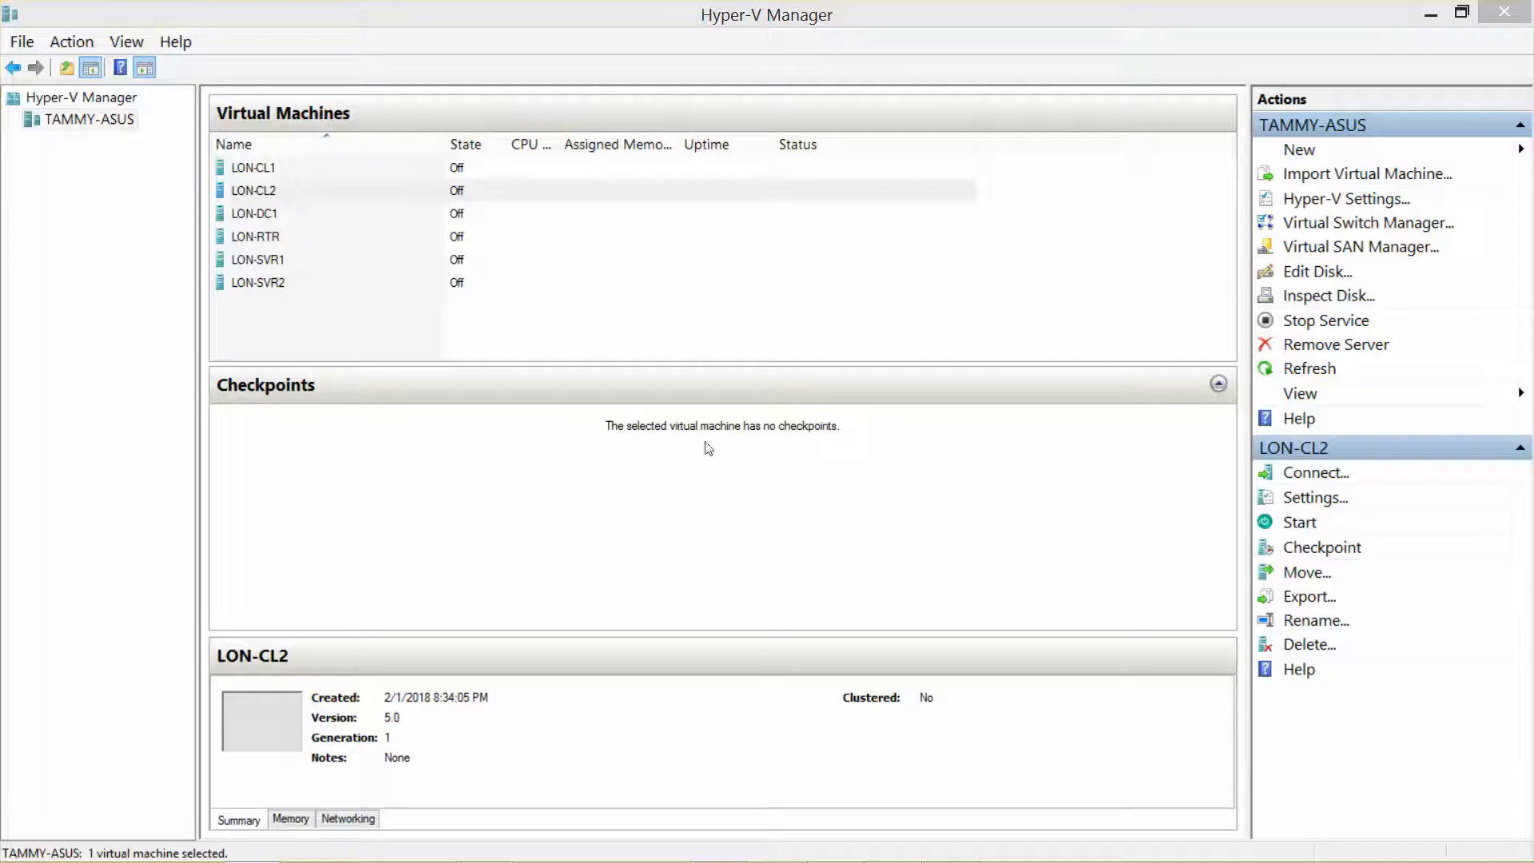
Step: Connect to LON-CL2 and power it on to boot from the Windows 10 ISO
click(258, 192)
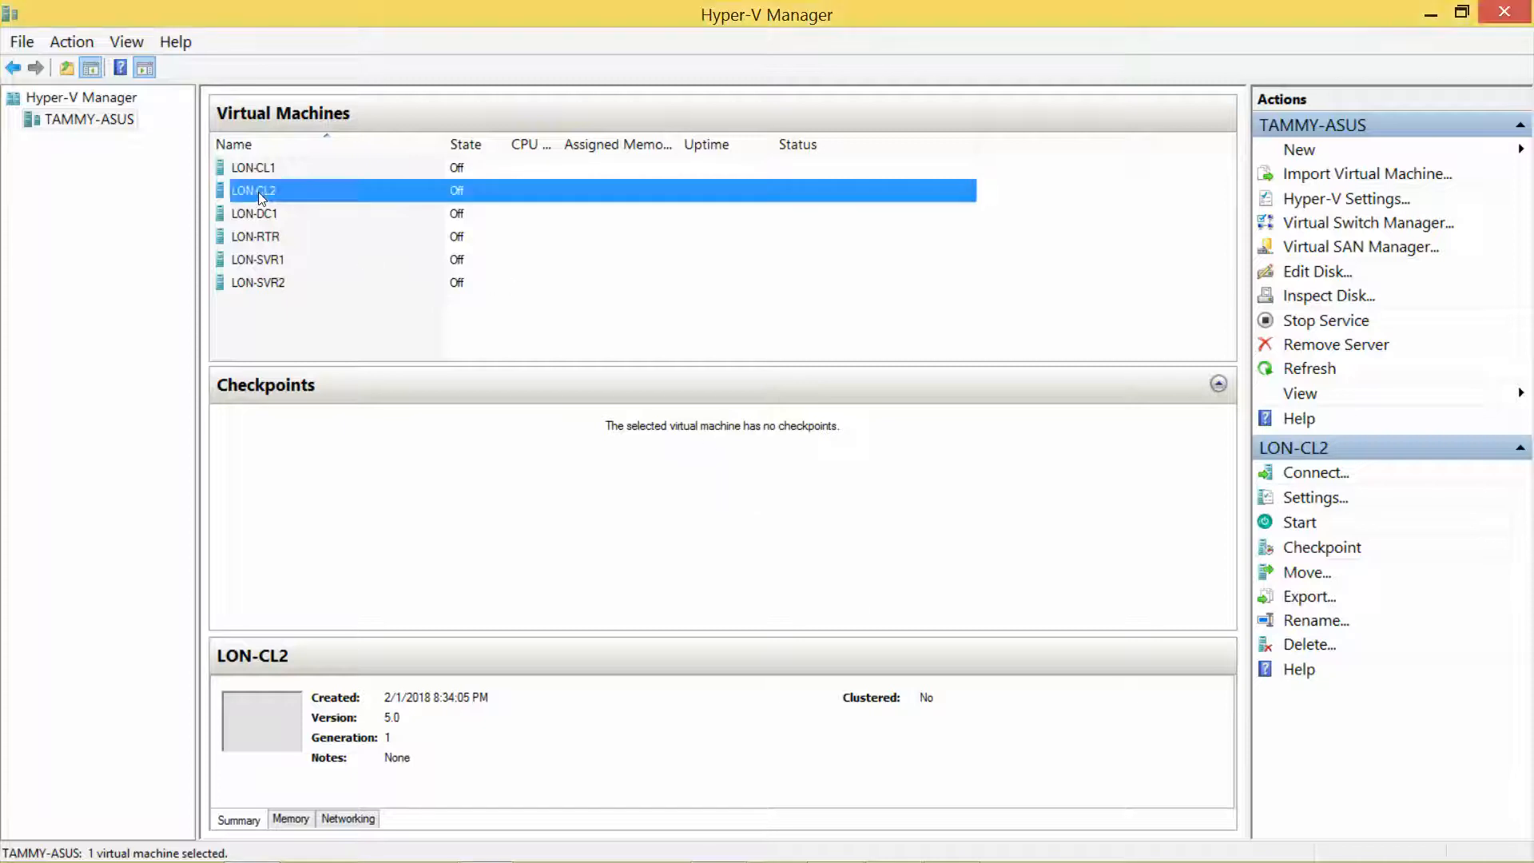
click(224, 194)
right_click(251, 190)
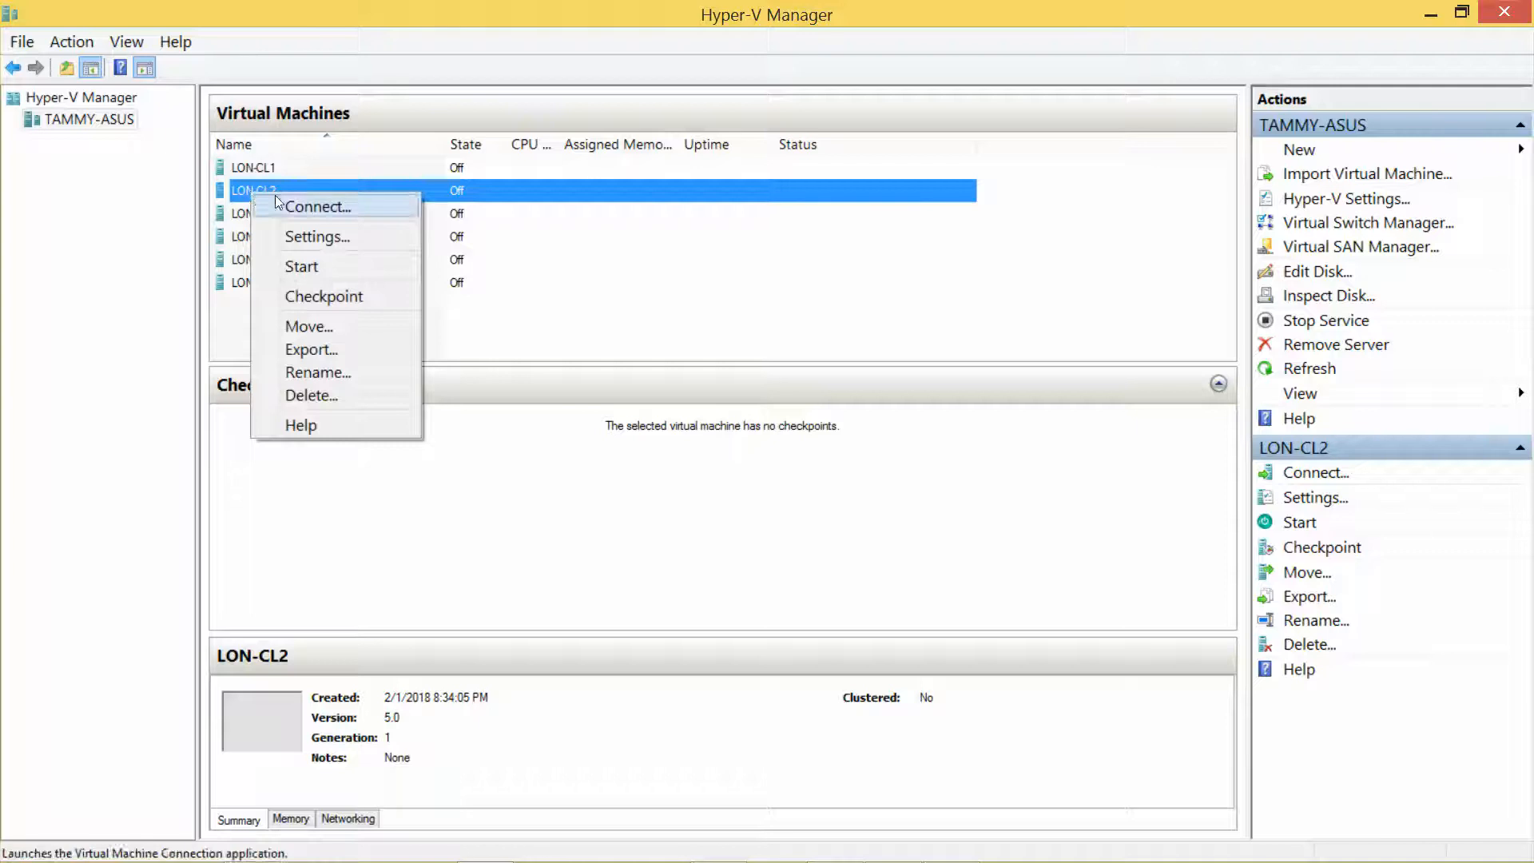
click(279, 204)
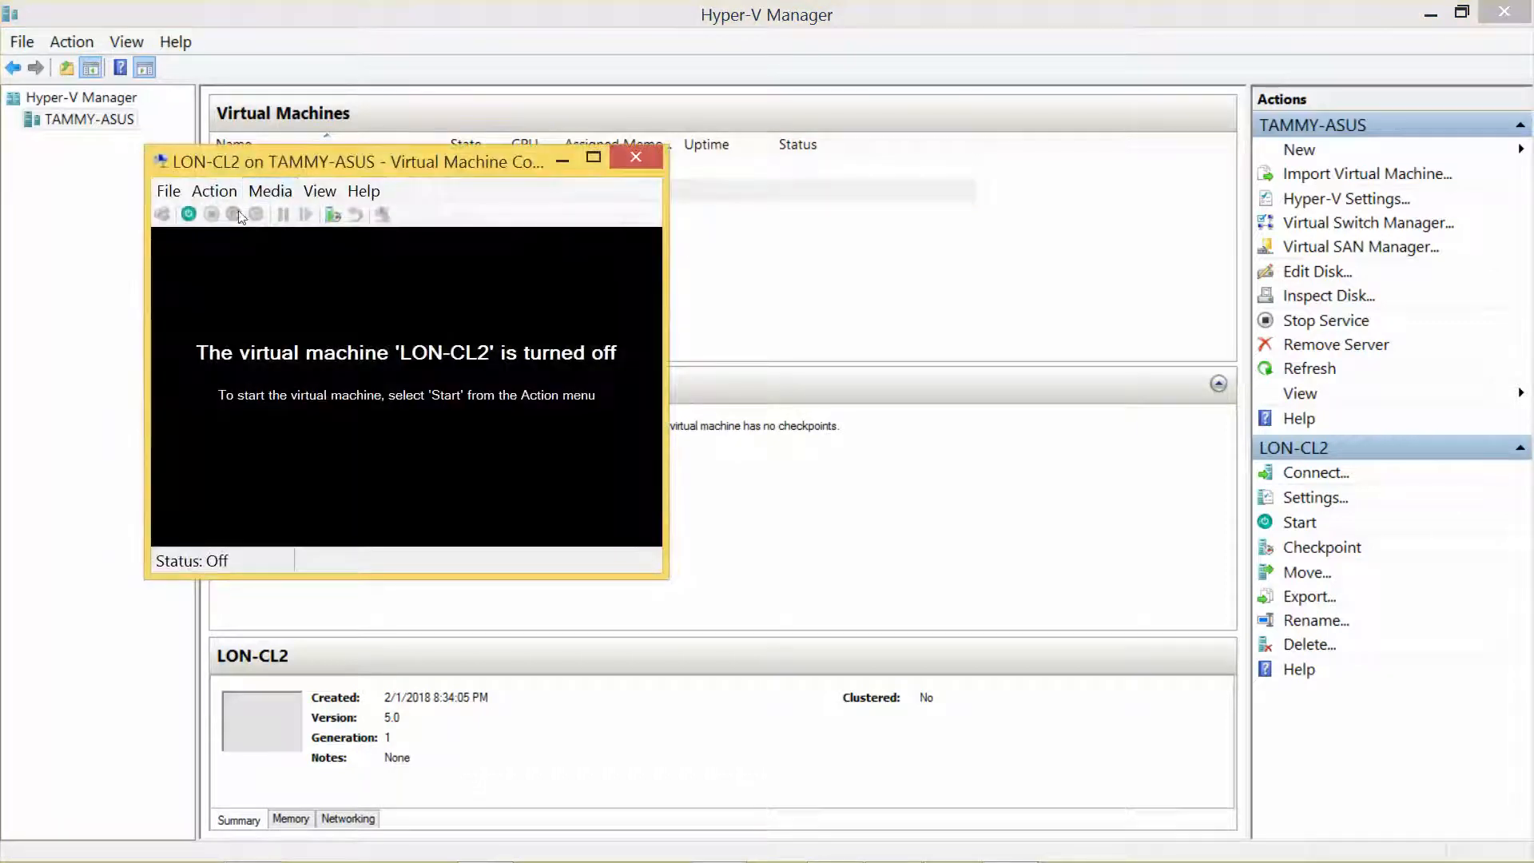
click(188, 214)
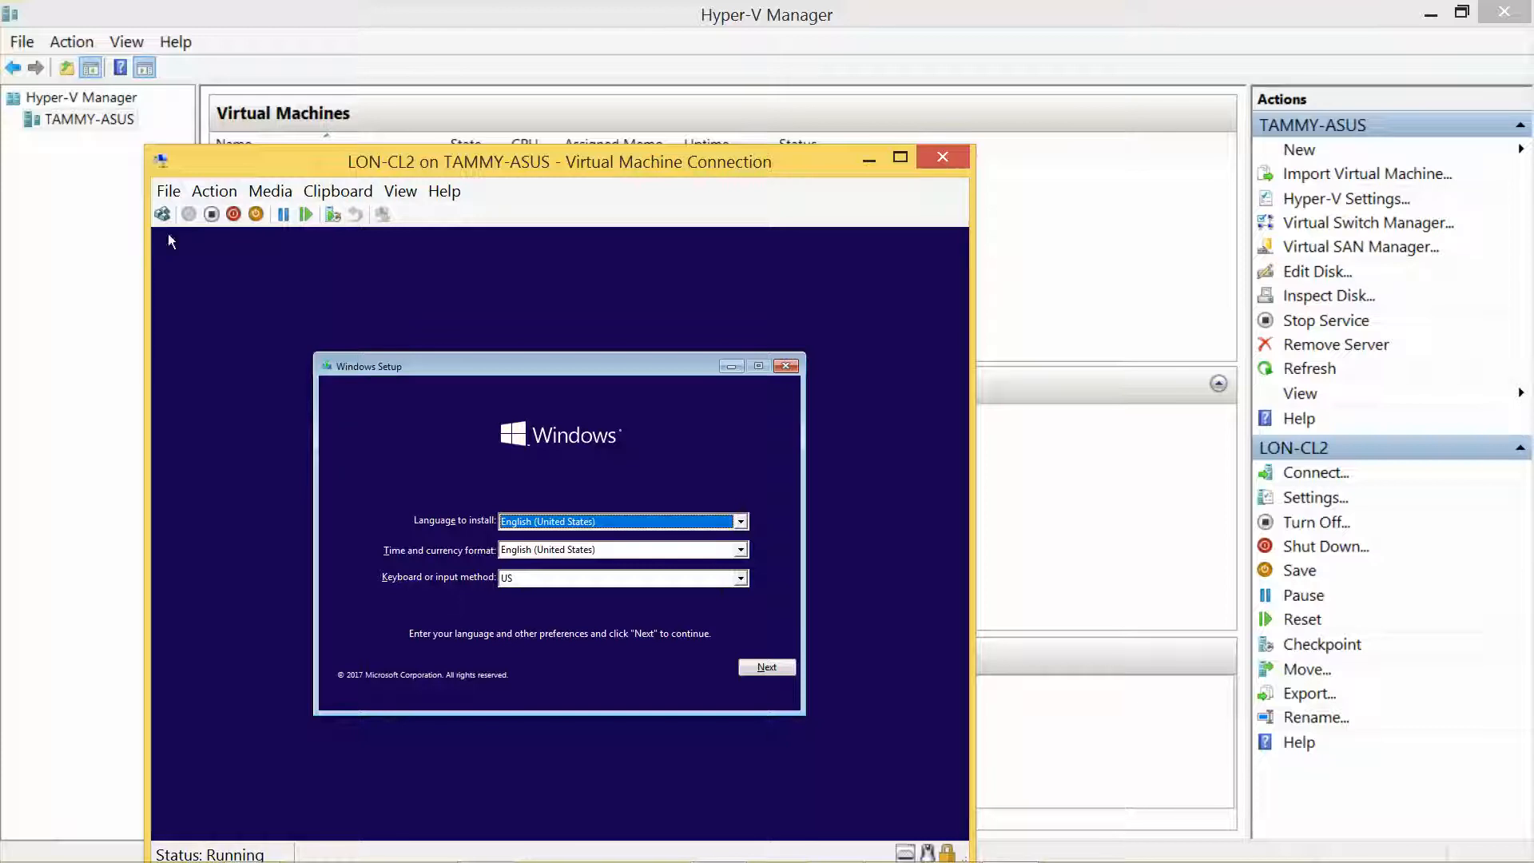
Step: Keep the default language settings, start Install now, accept the license, and choose Custom install
click(776, 667)
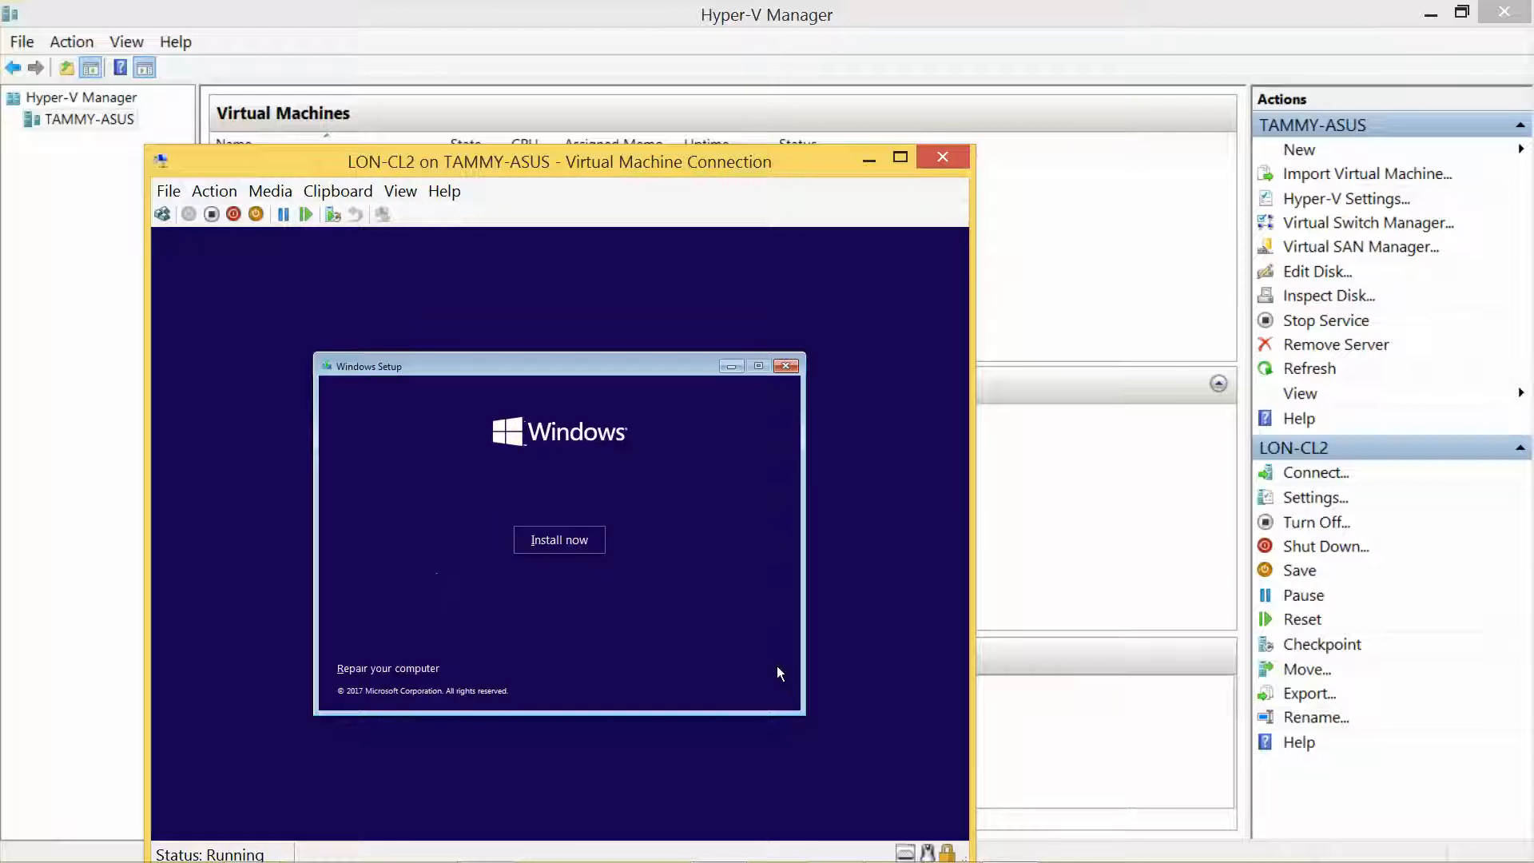
click(577, 542)
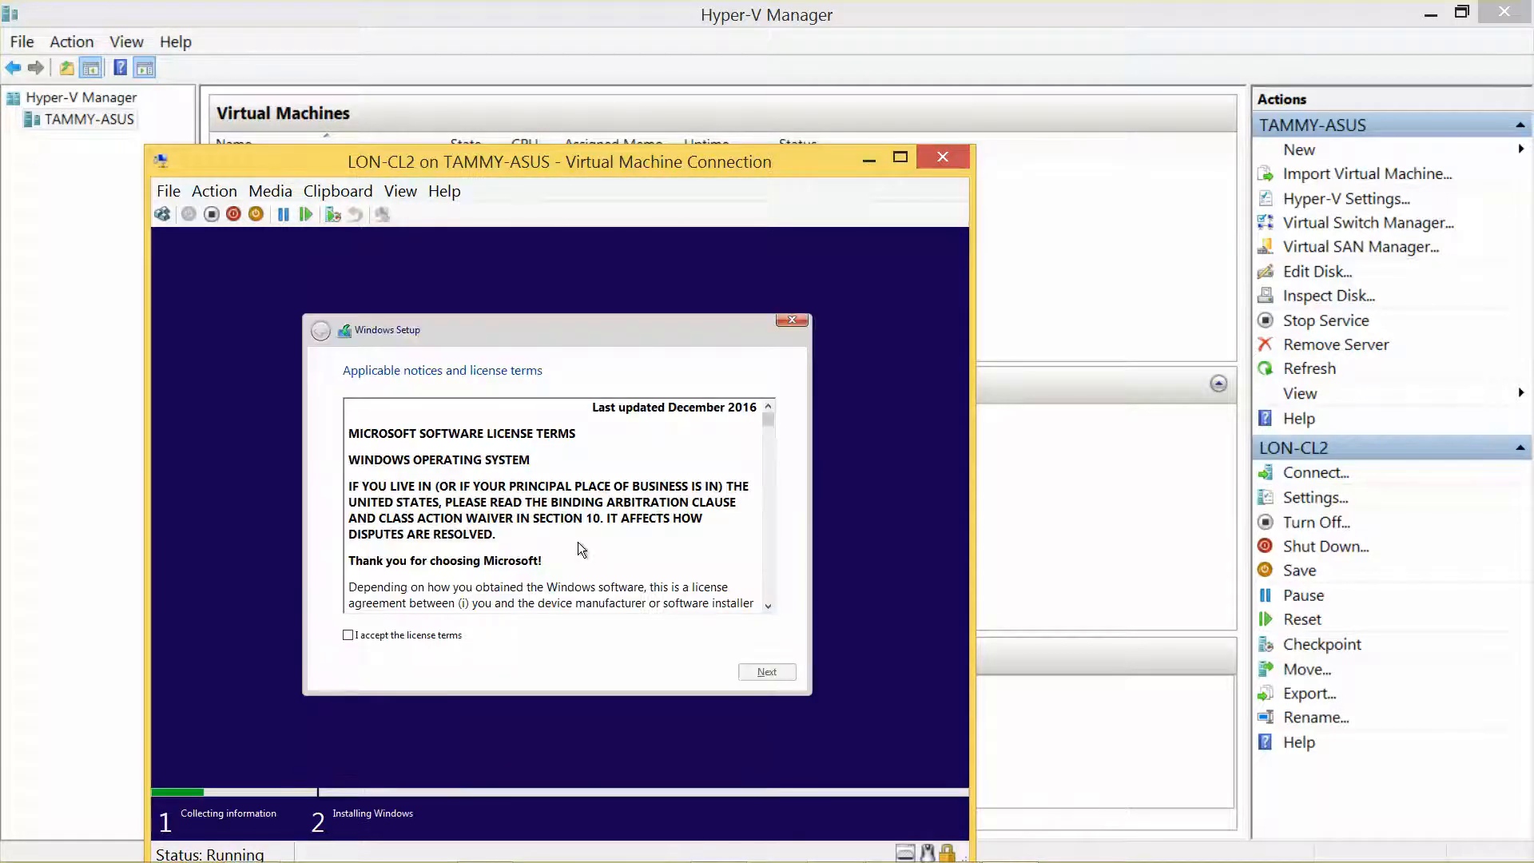
click(348, 635)
click(767, 672)
click(551, 515)
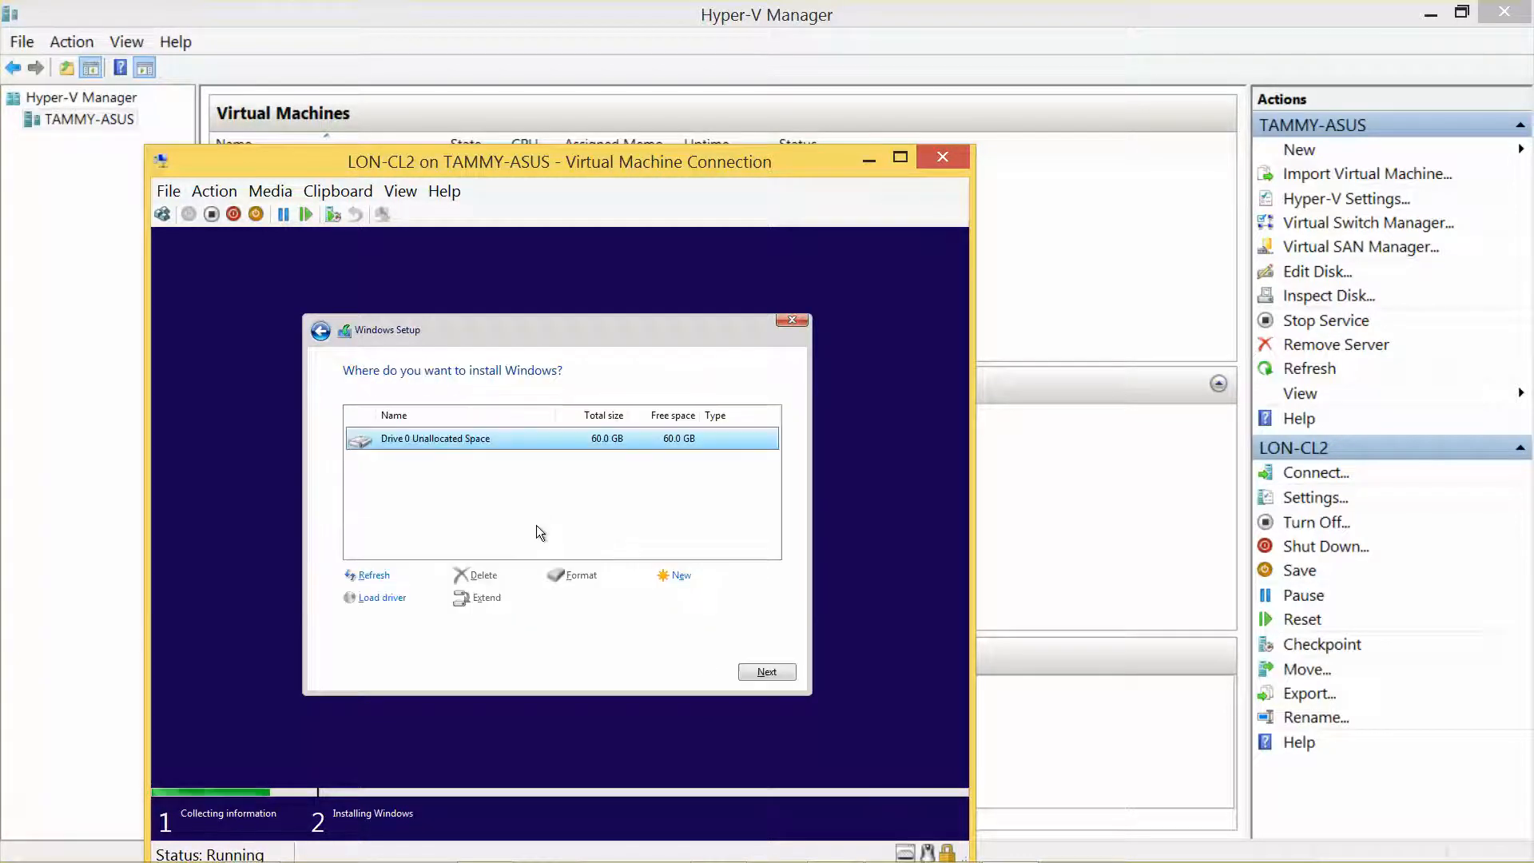
Step: Install Windows onto Drive 0's 60 GB unallocated space and wait for file copying
click(759, 672)
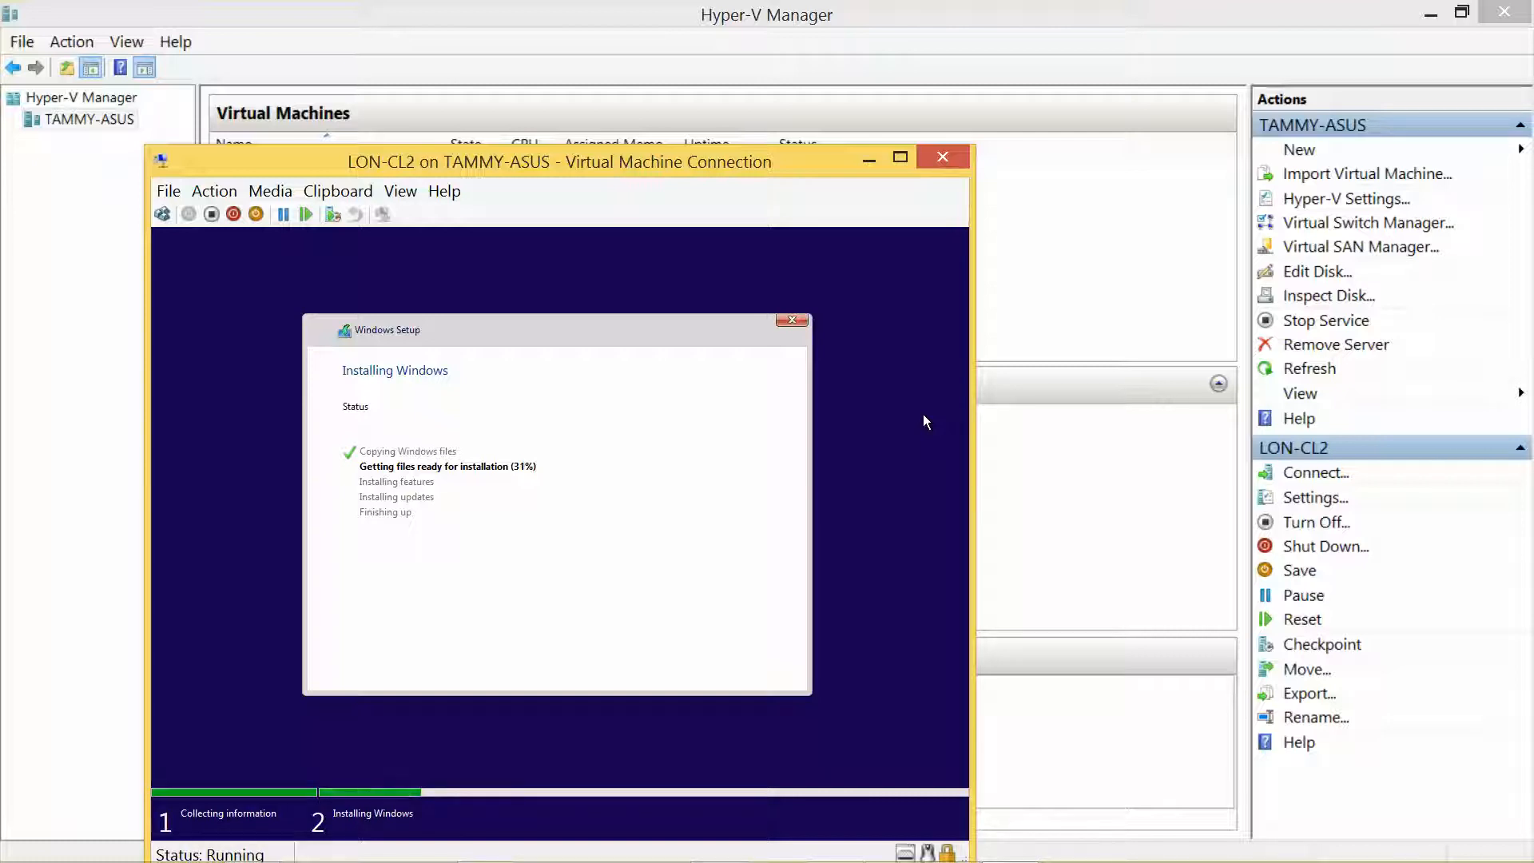
mouse_move(995, 860)
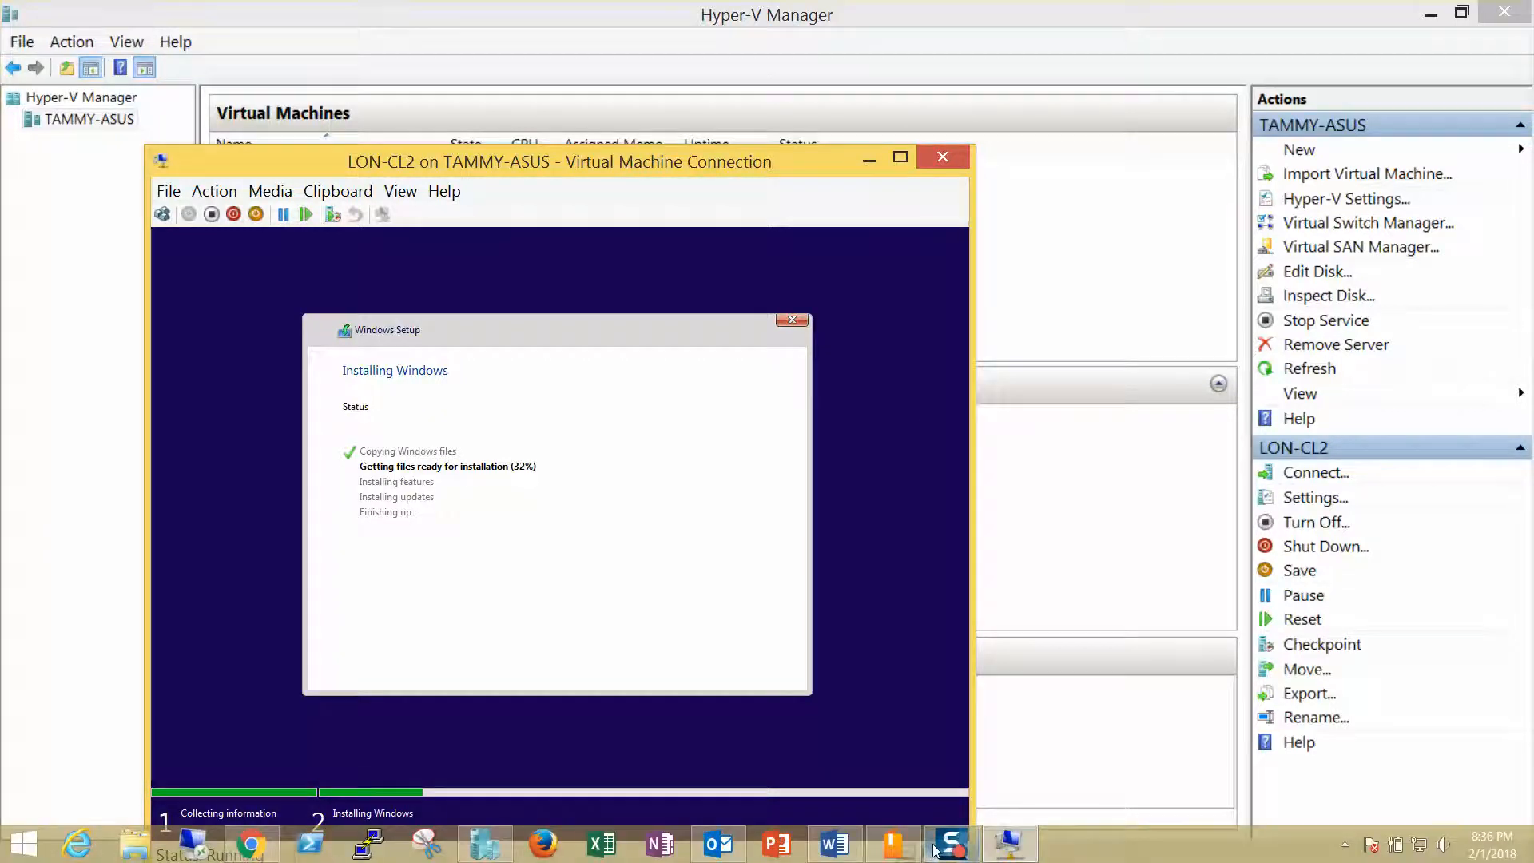
mouse_move(939, 850)
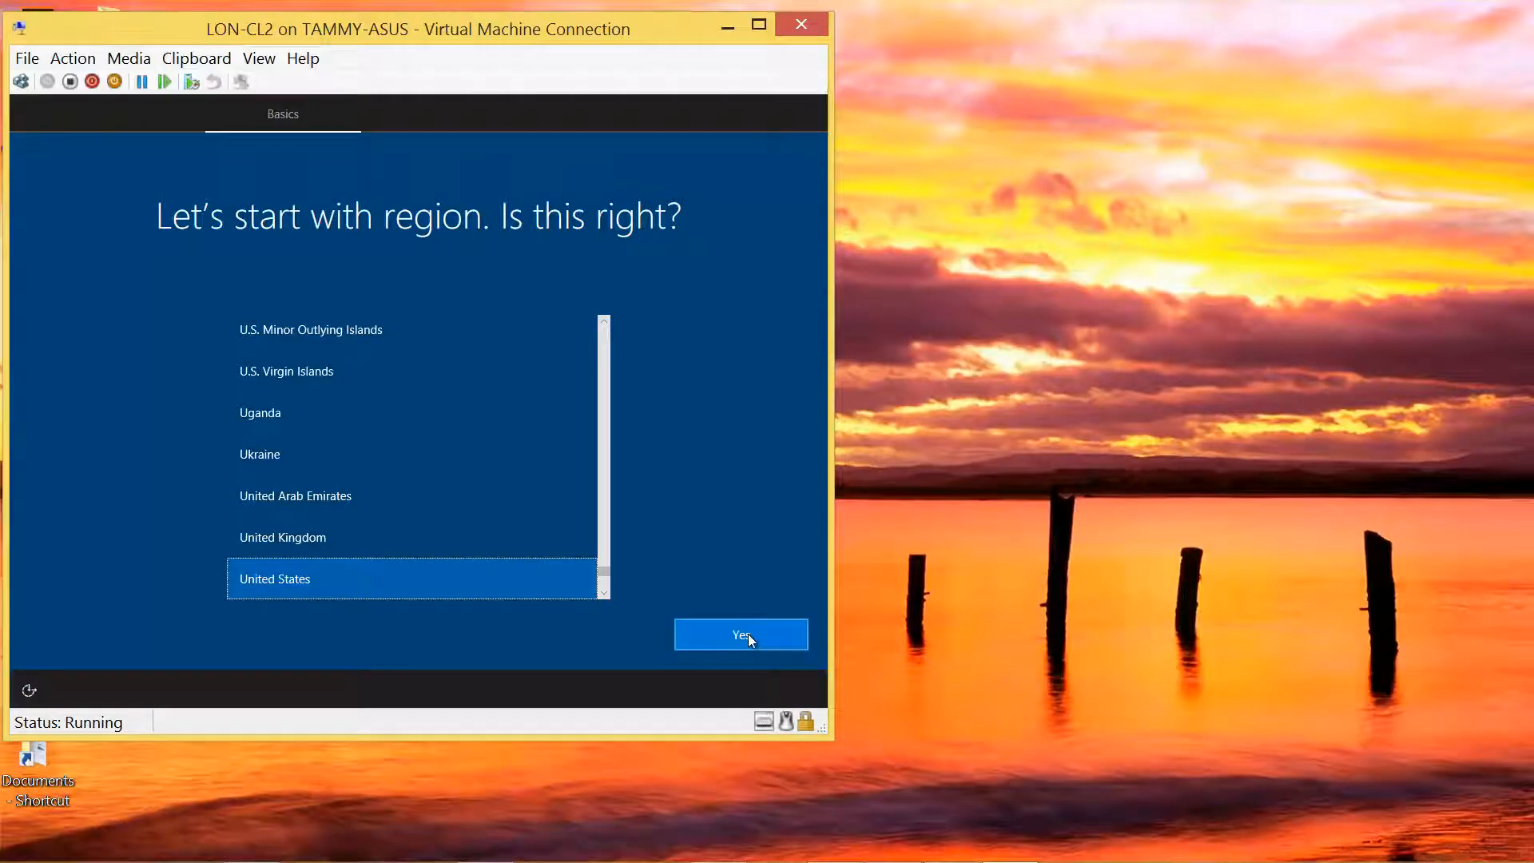
Step: Confirm United States region and US keyboard, skipping the second layout and network connection
click(748, 635)
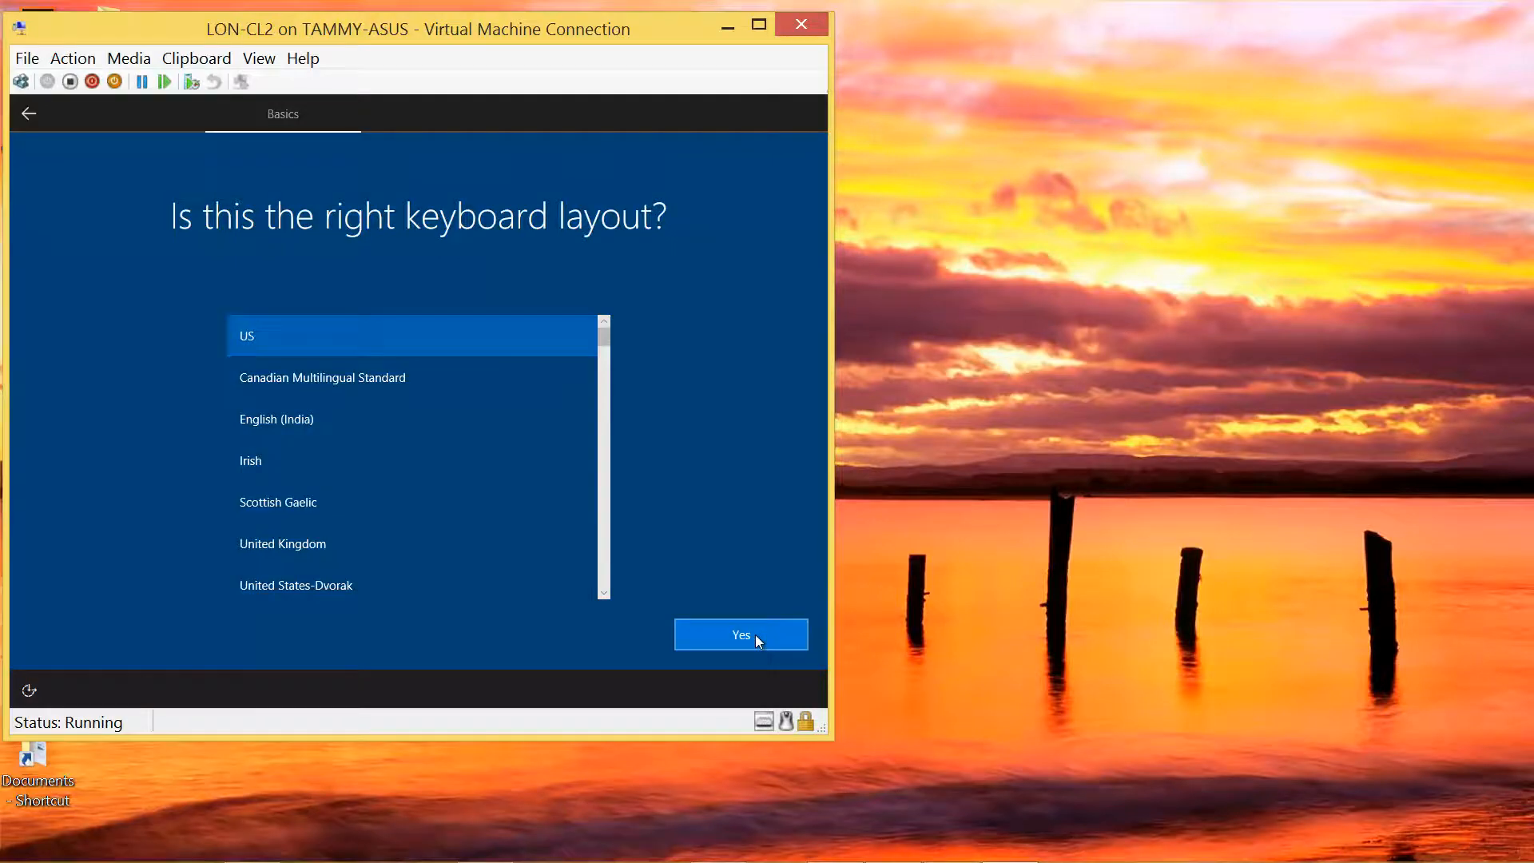
click(755, 634)
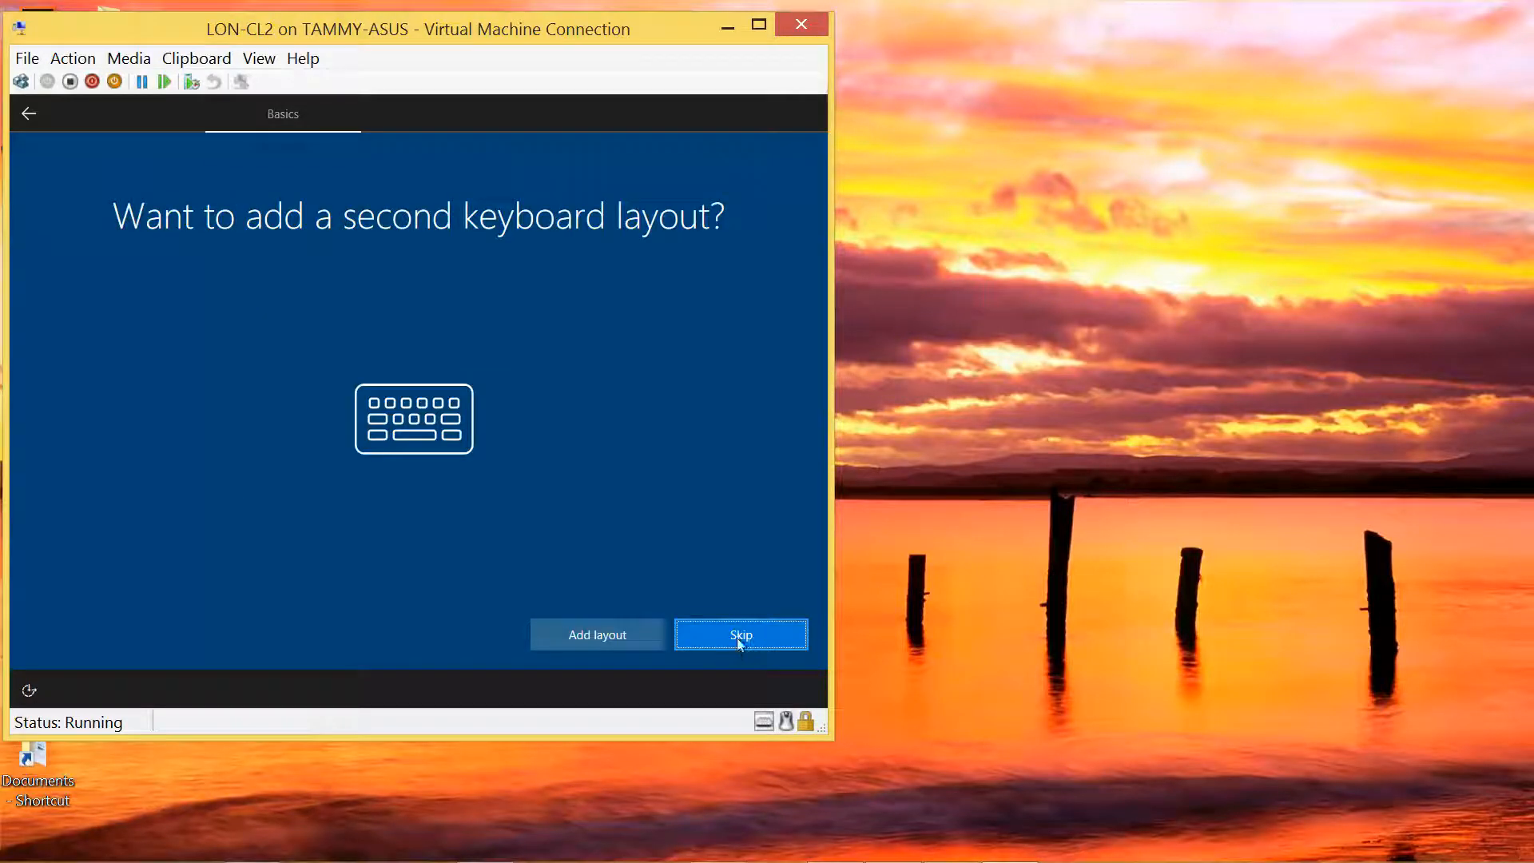
click(735, 635)
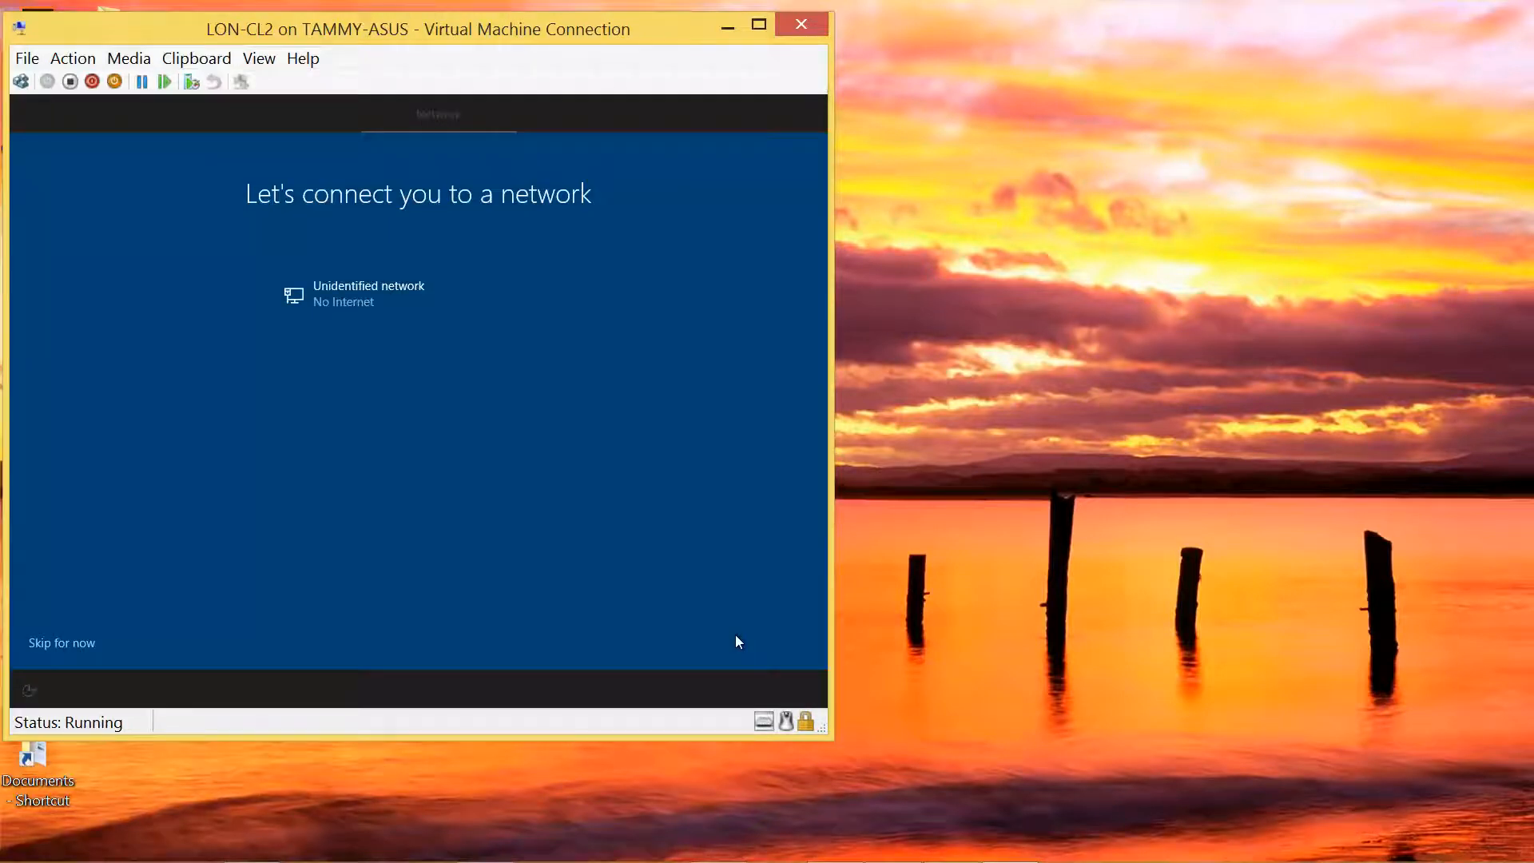
click(73, 646)
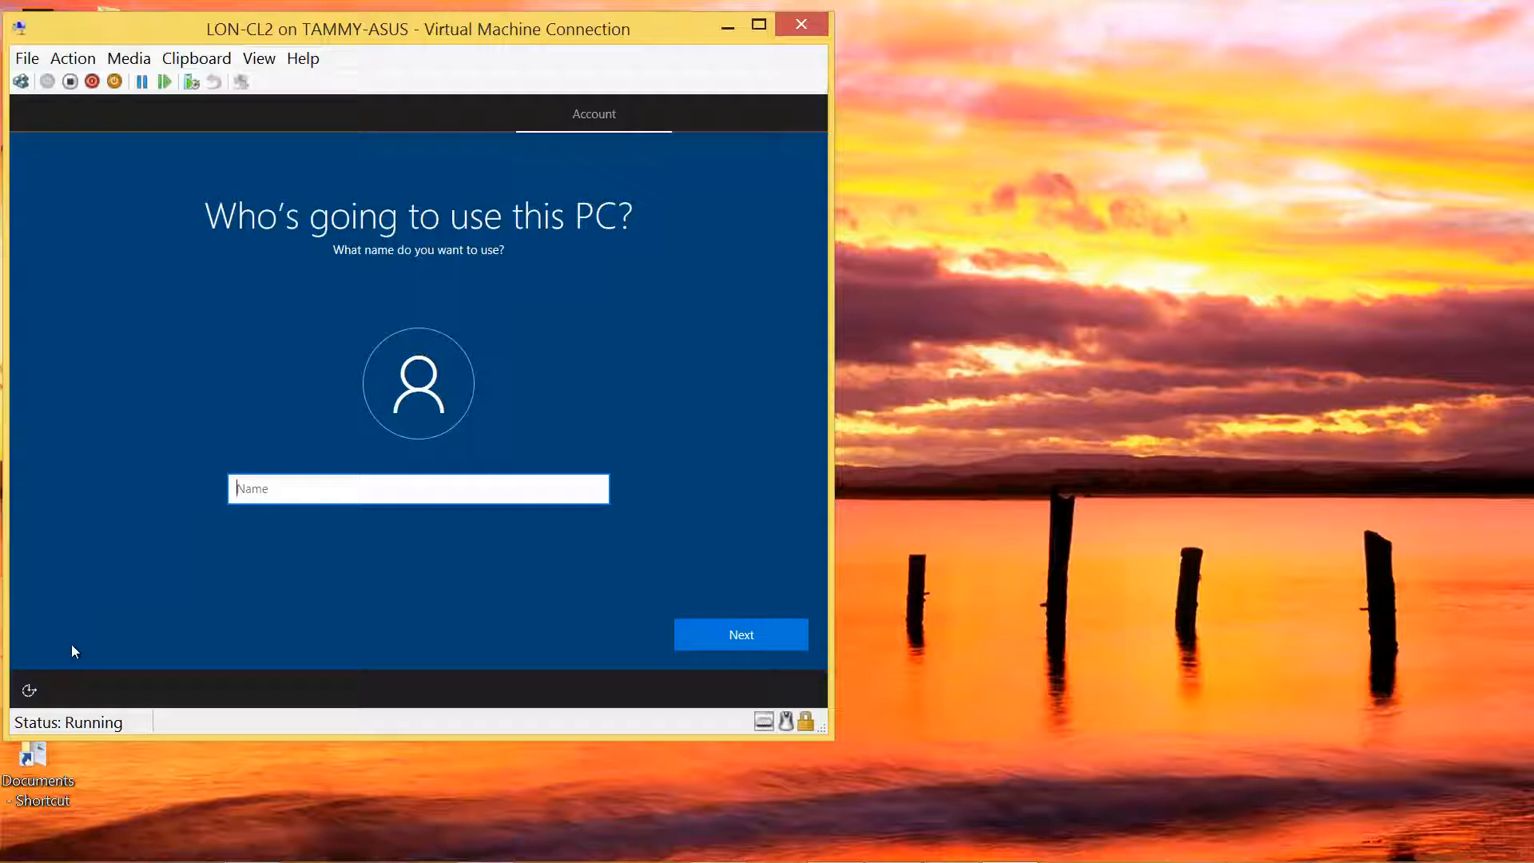
Step: Create the local account Admin with a password, its confirmation, and a password hint
text(Admin)
click(733, 634)
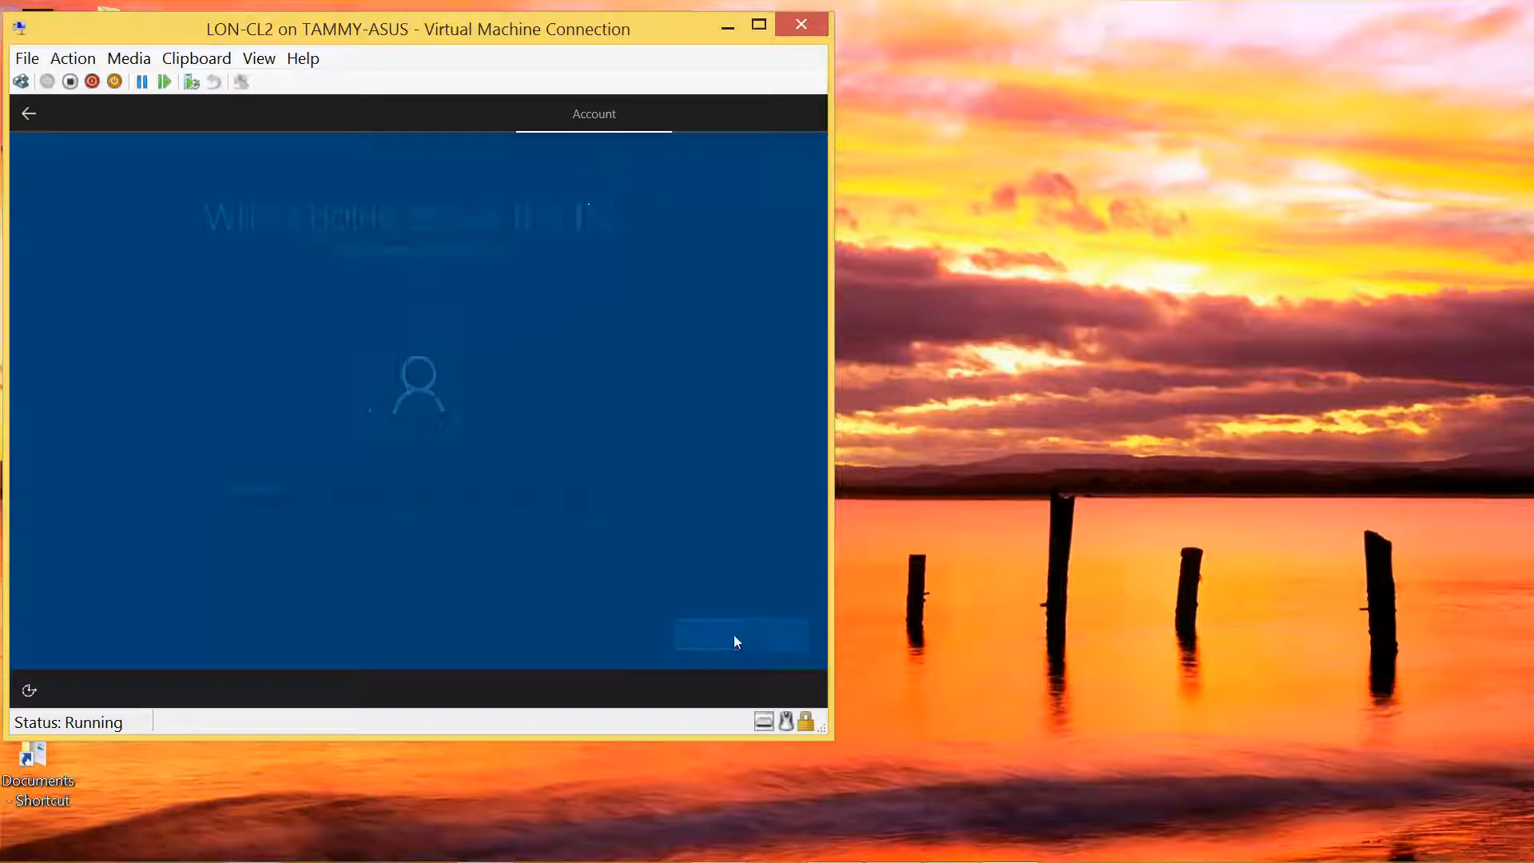
text(•••••)
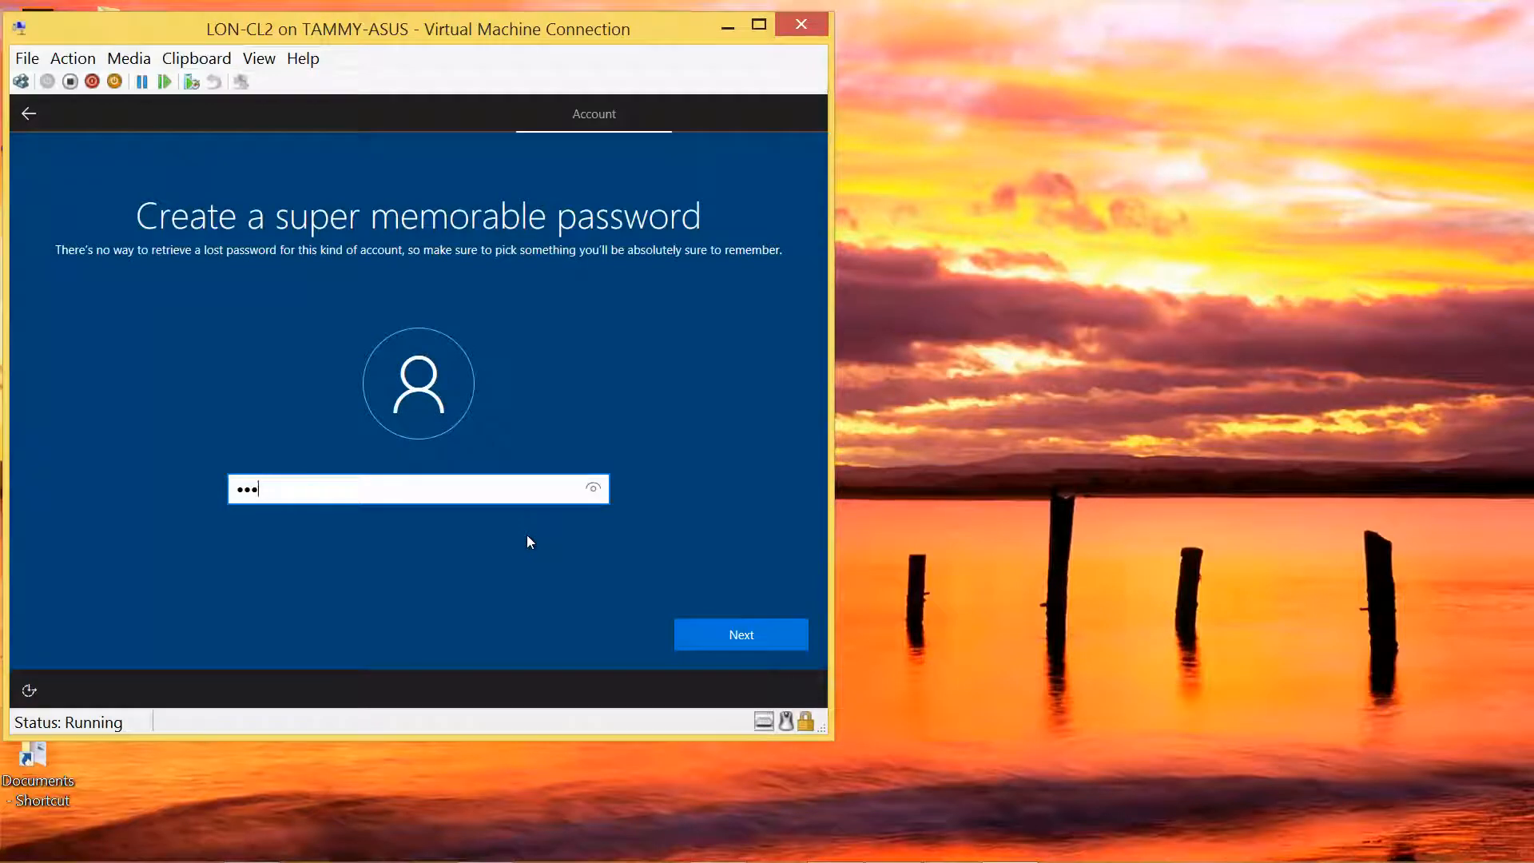
text(•••)
click(740, 639)
text(••)
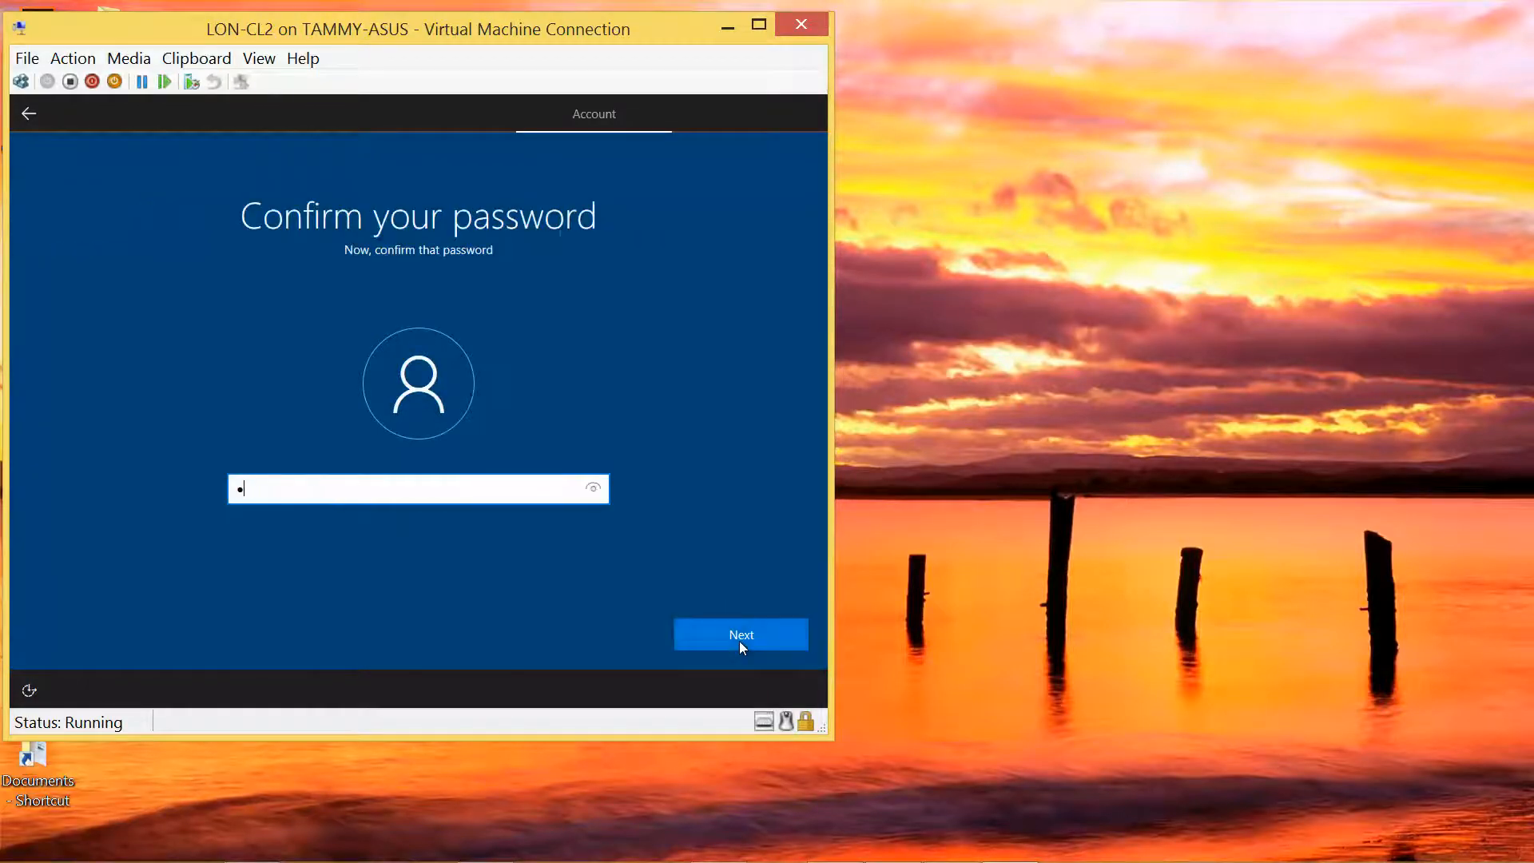
text(••••••)
click(770, 634)
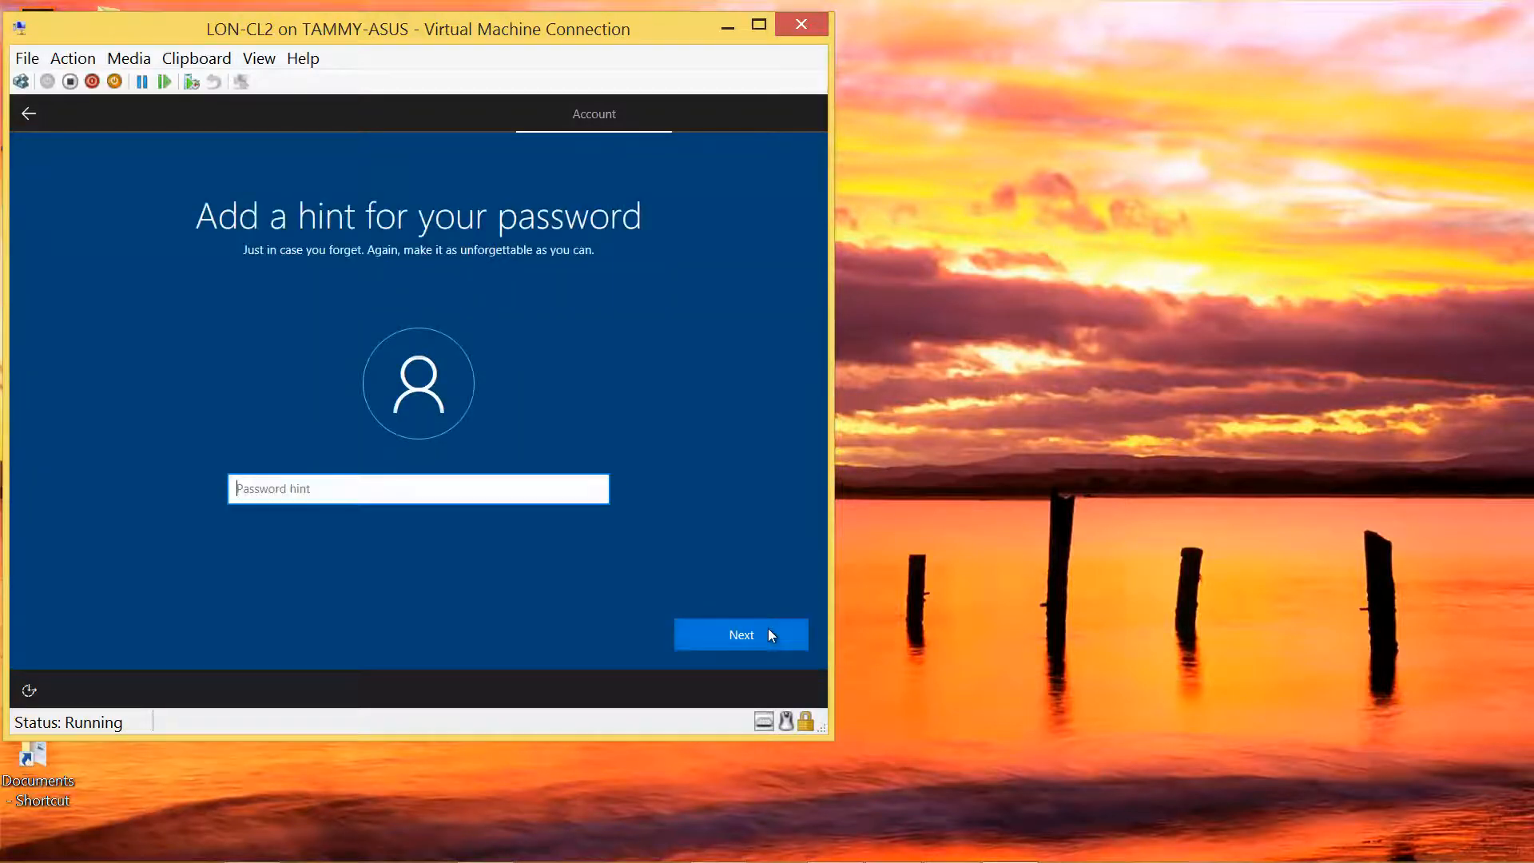
text(standard)
click(772, 632)
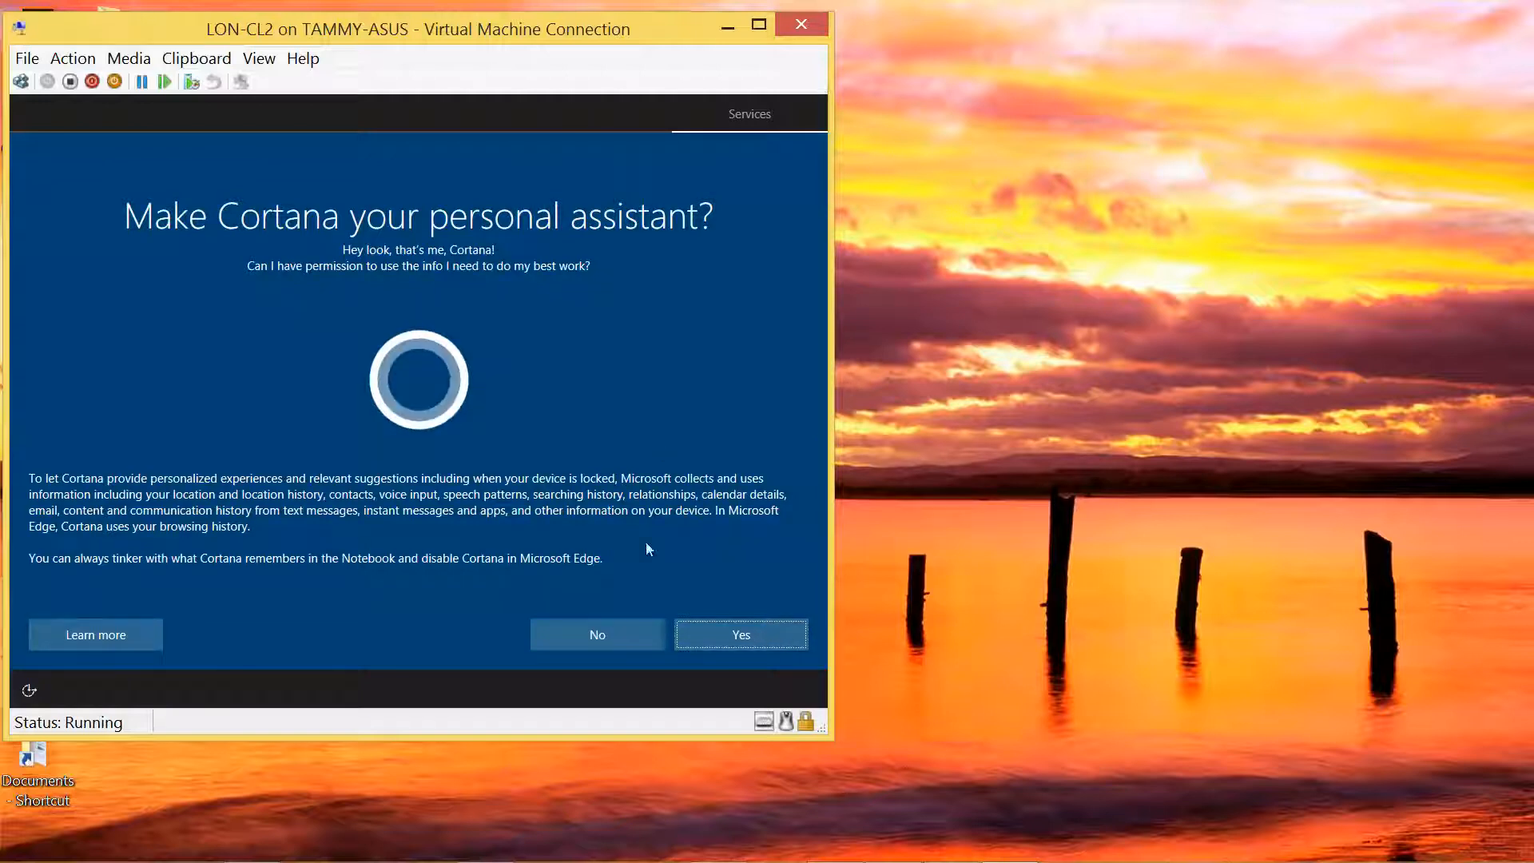
Step: Decline Cortana and accept the default privacy settings on LON-CL2
click(601, 634)
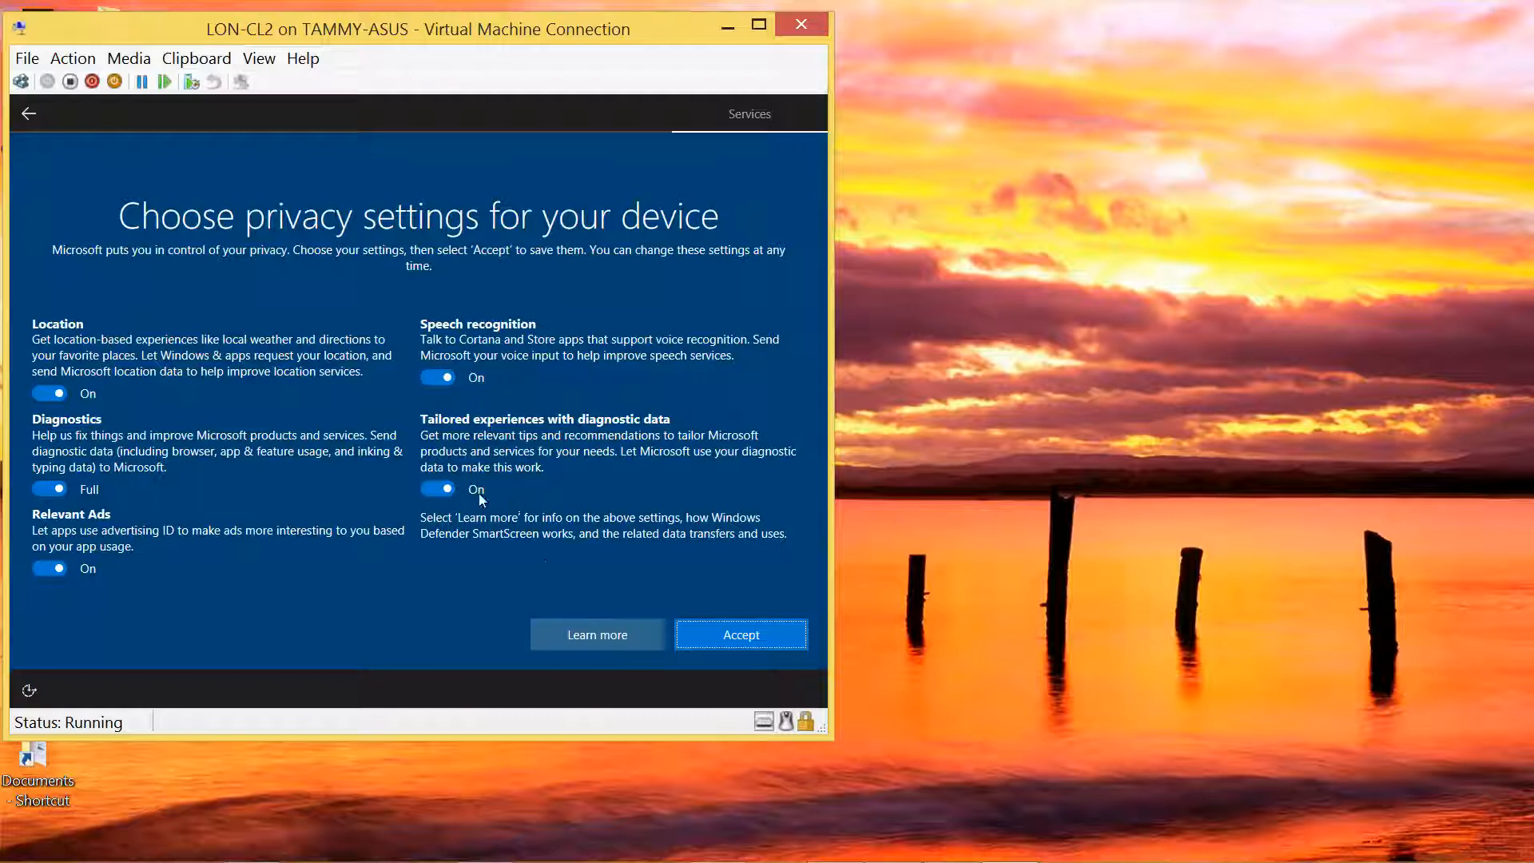
click(698, 631)
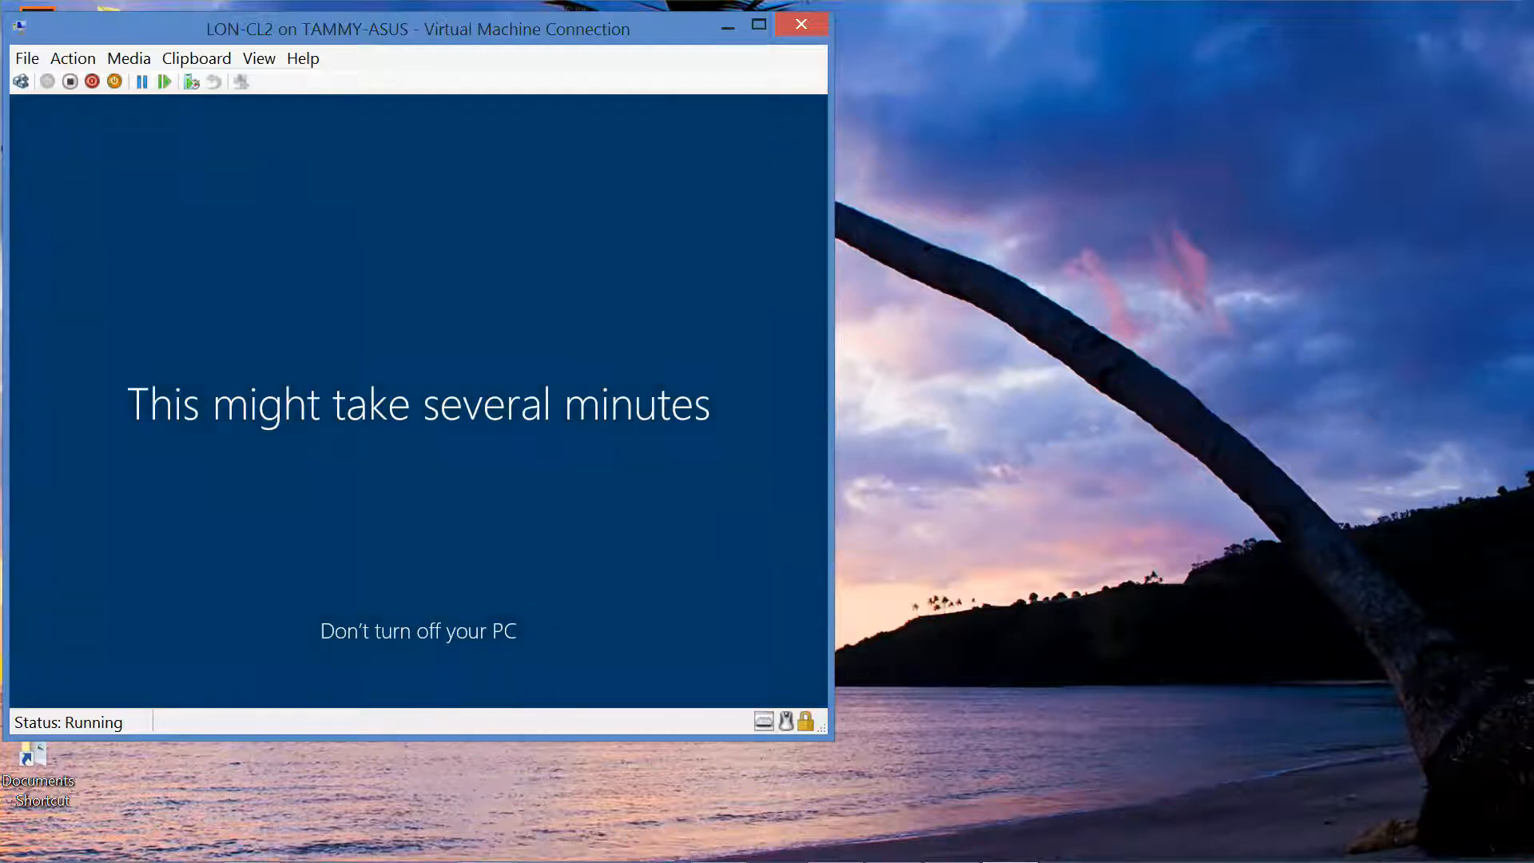
Step: Open Network & Internet settings from LON-CL2's tray network icon, showing Ethernet with no Internet access
mouse_move(653, 854)
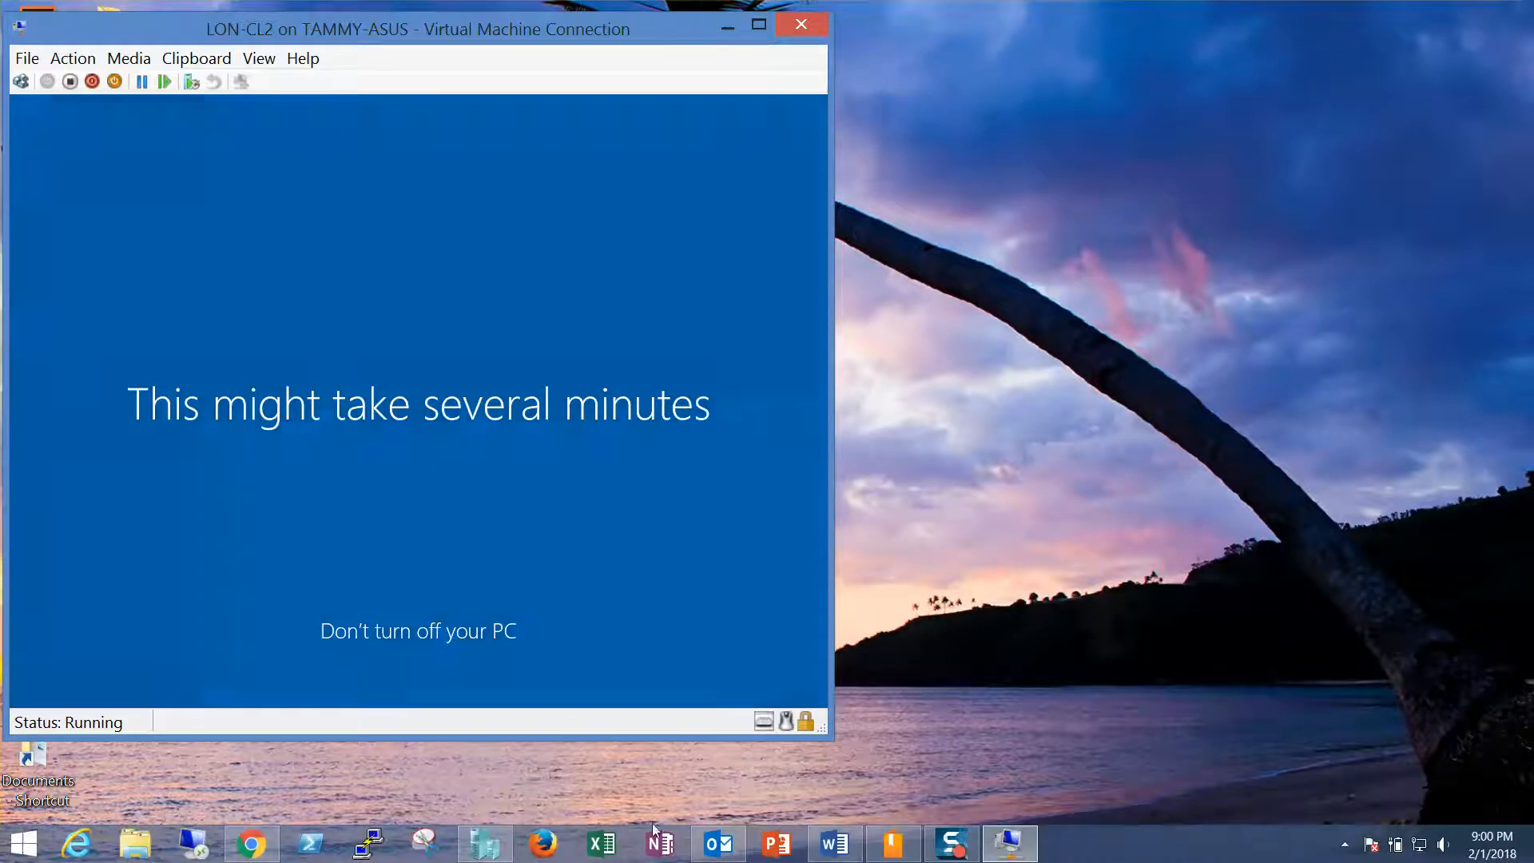
click(953, 848)
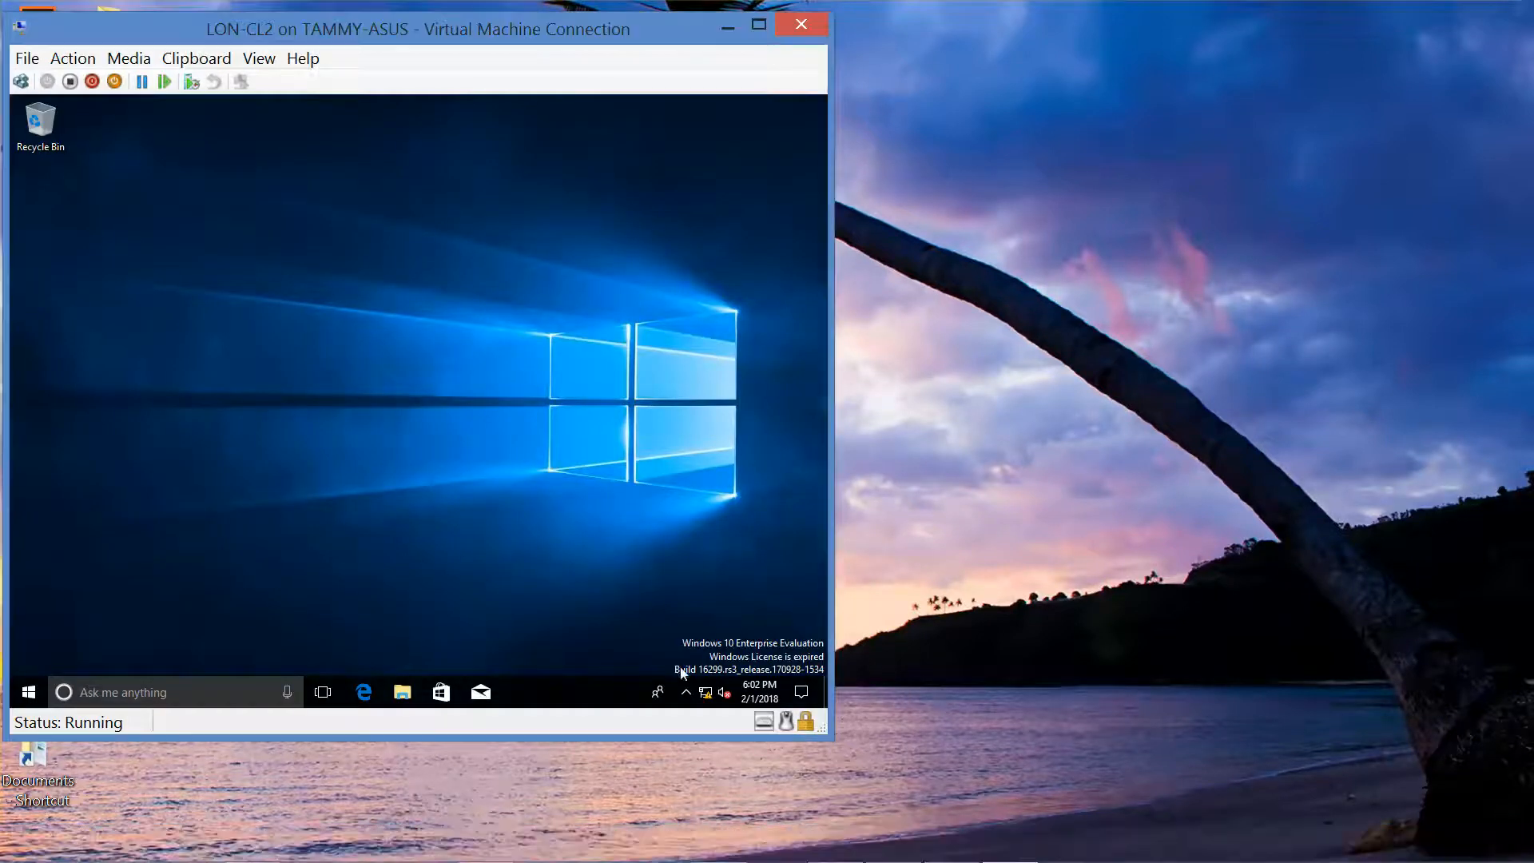
right_click(705, 692)
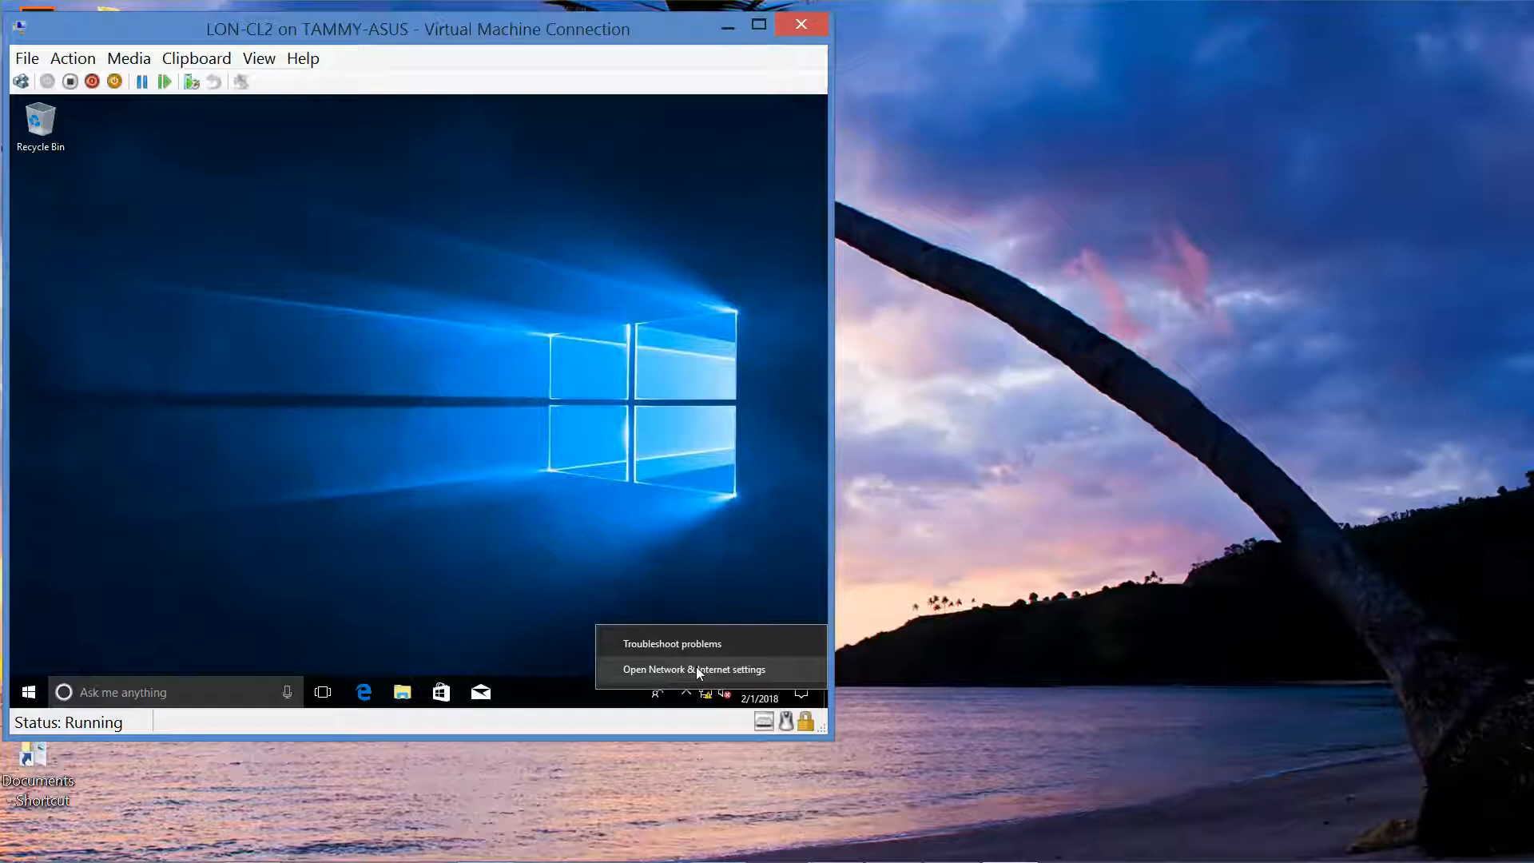
click(698, 671)
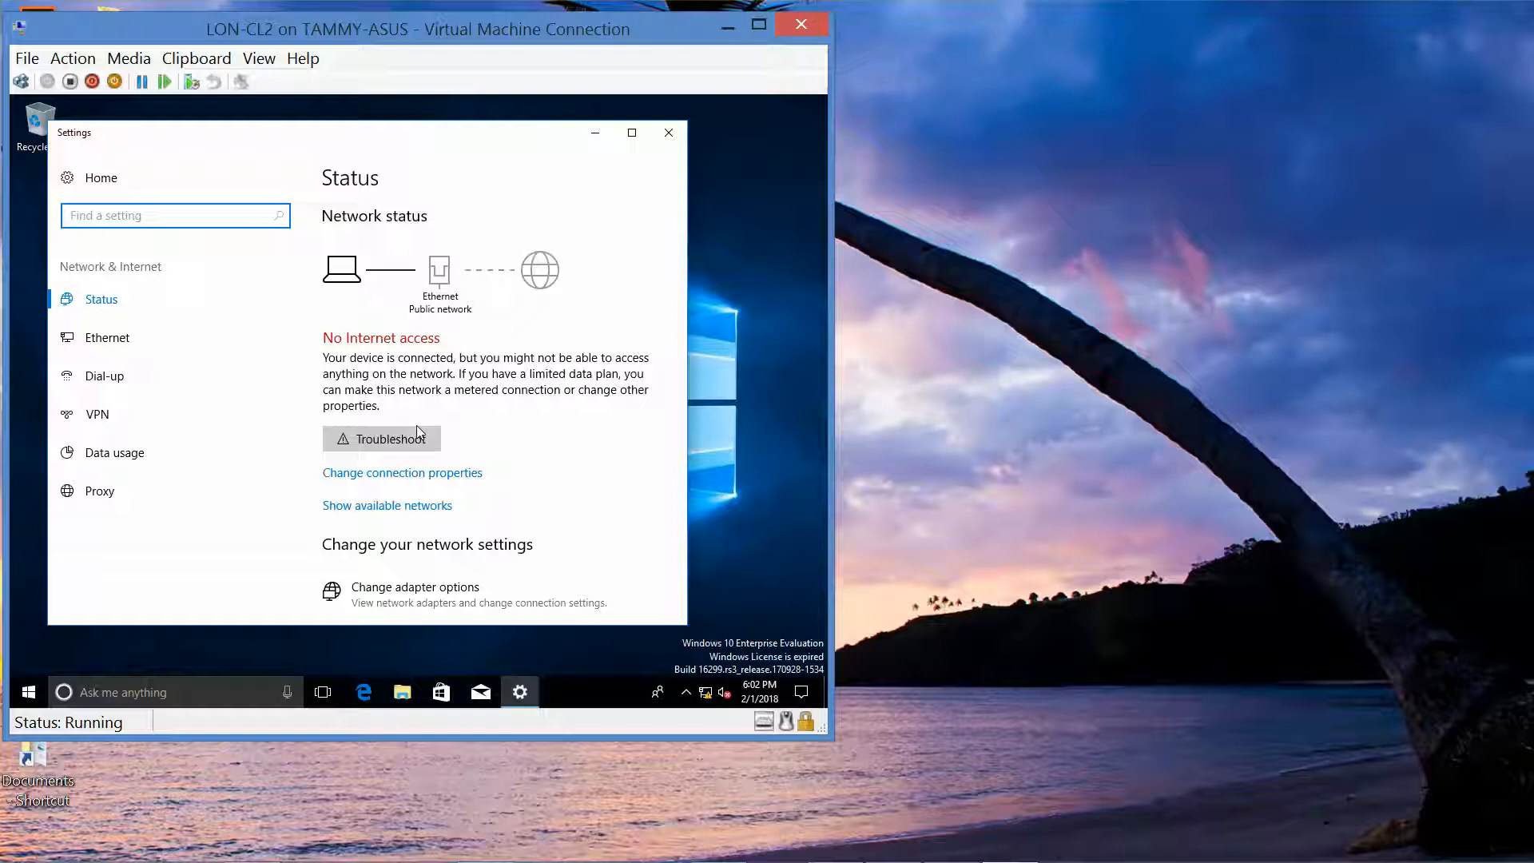
Step: Go from LON-CL2's Ethernet settings through Network and Sharing Center to the network adapters list
click(105, 341)
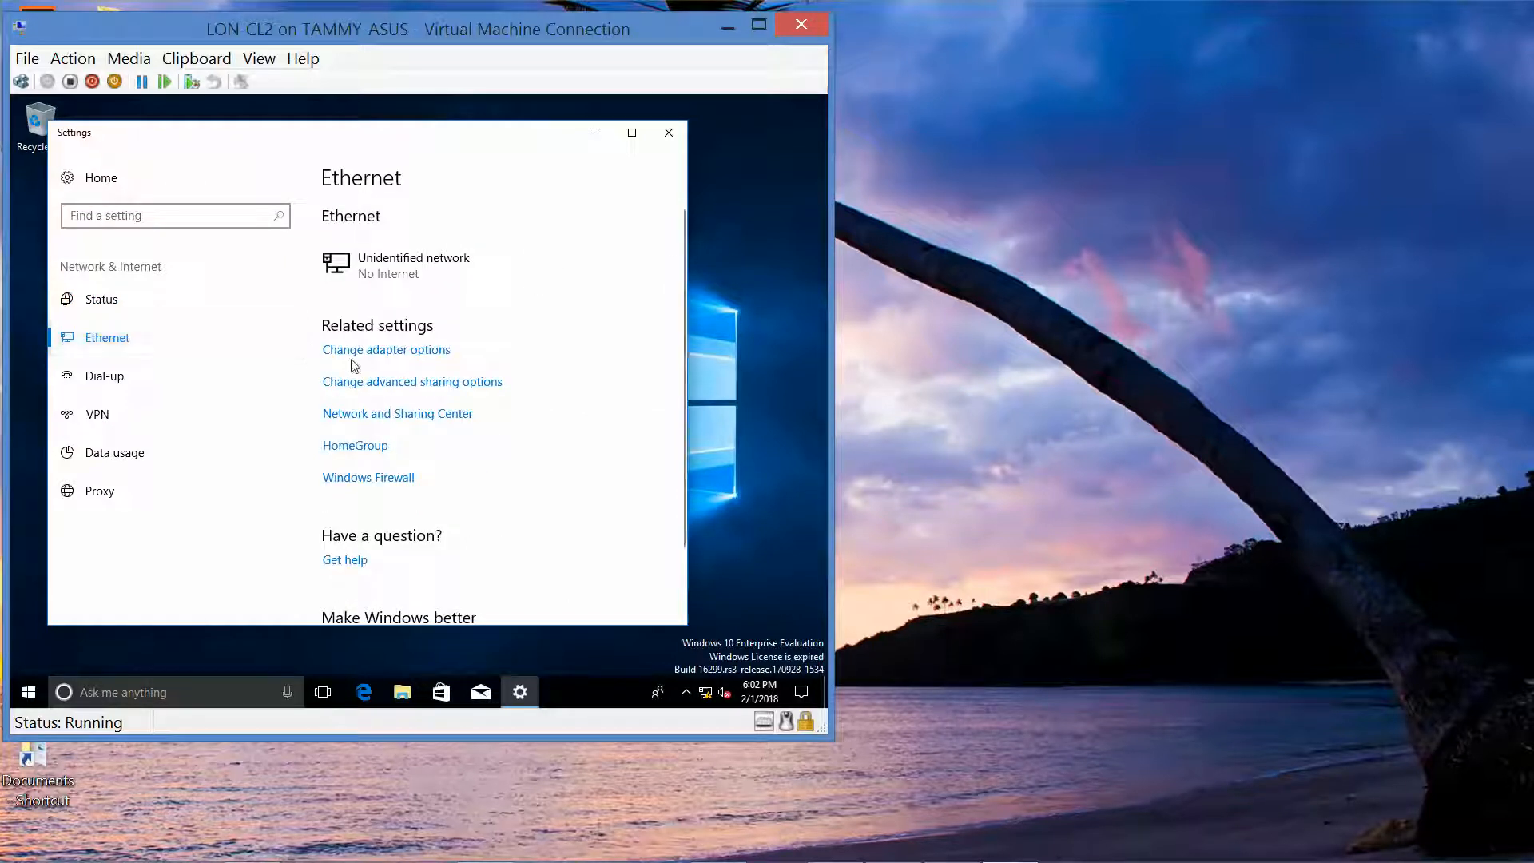
click(378, 359)
click(398, 415)
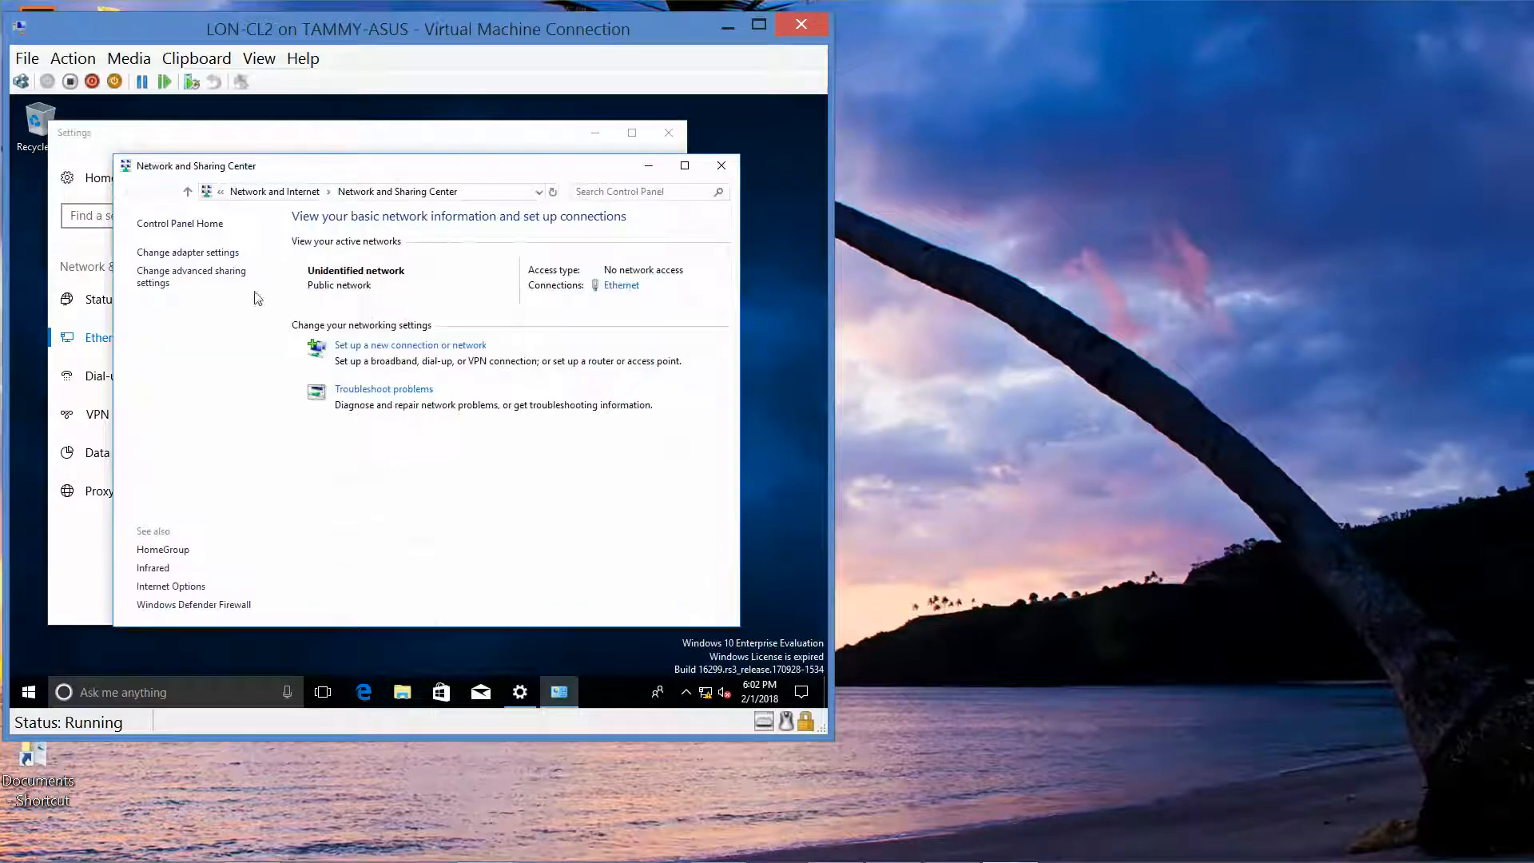
click(206, 254)
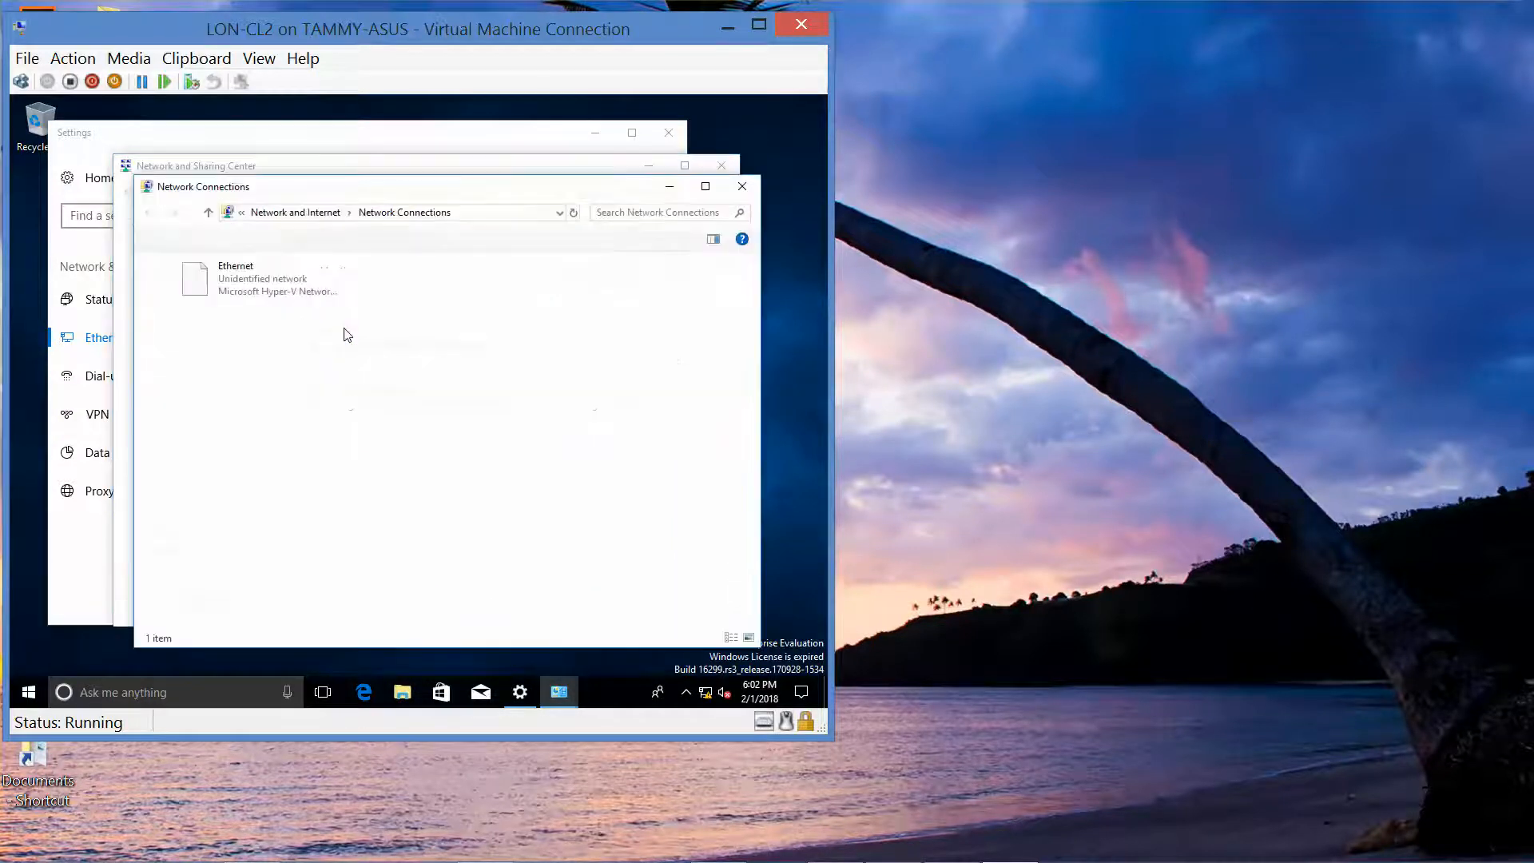
Step: Open the Ethernet adapter's Properties and select Internet Protocol Version 4 (TCP/IPv4)
click(257, 295)
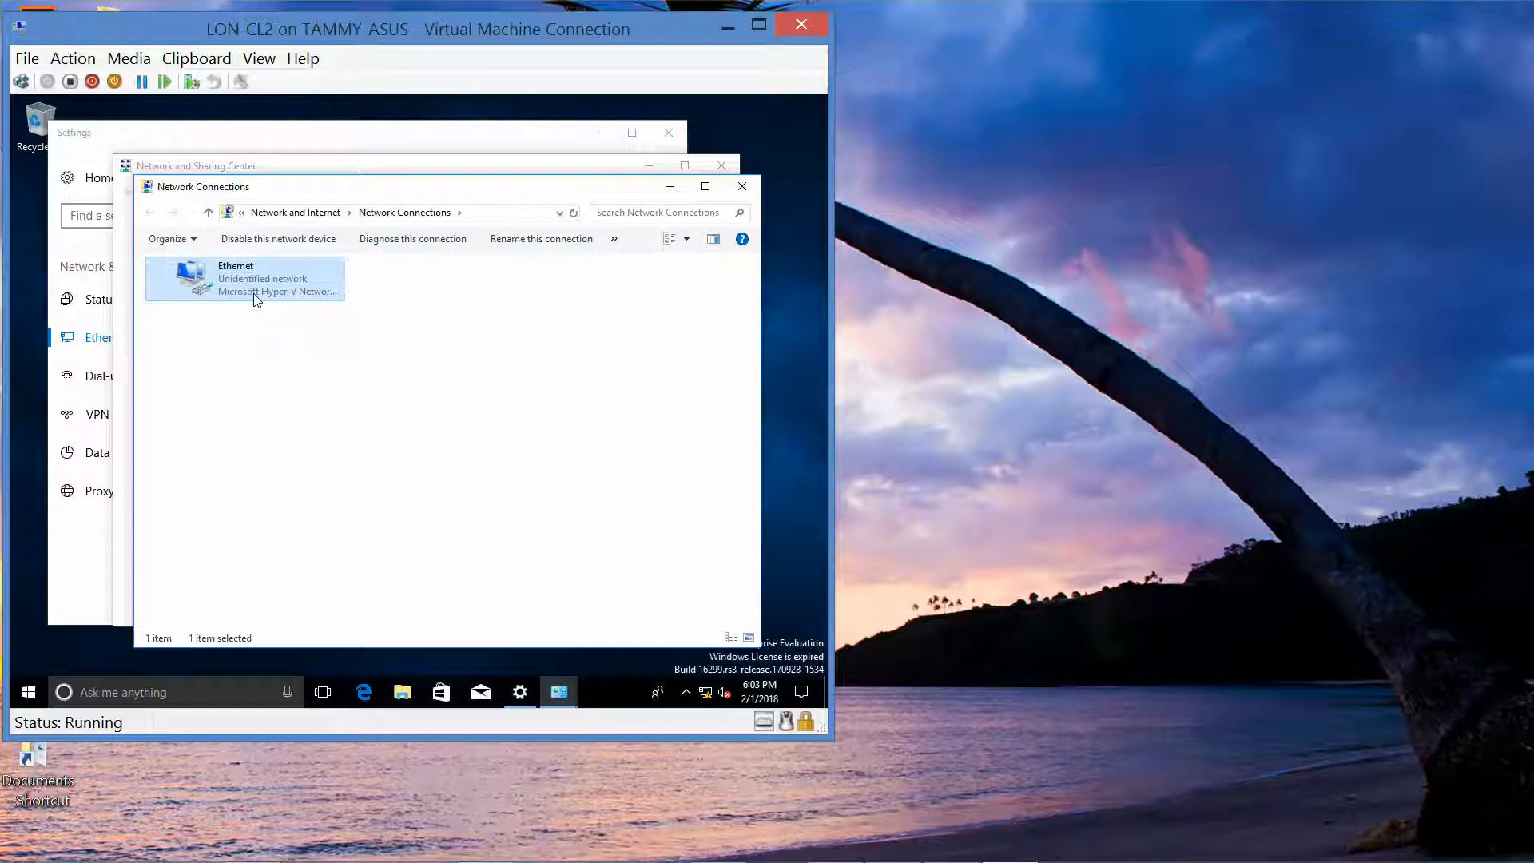
right_click(257, 296)
click(310, 449)
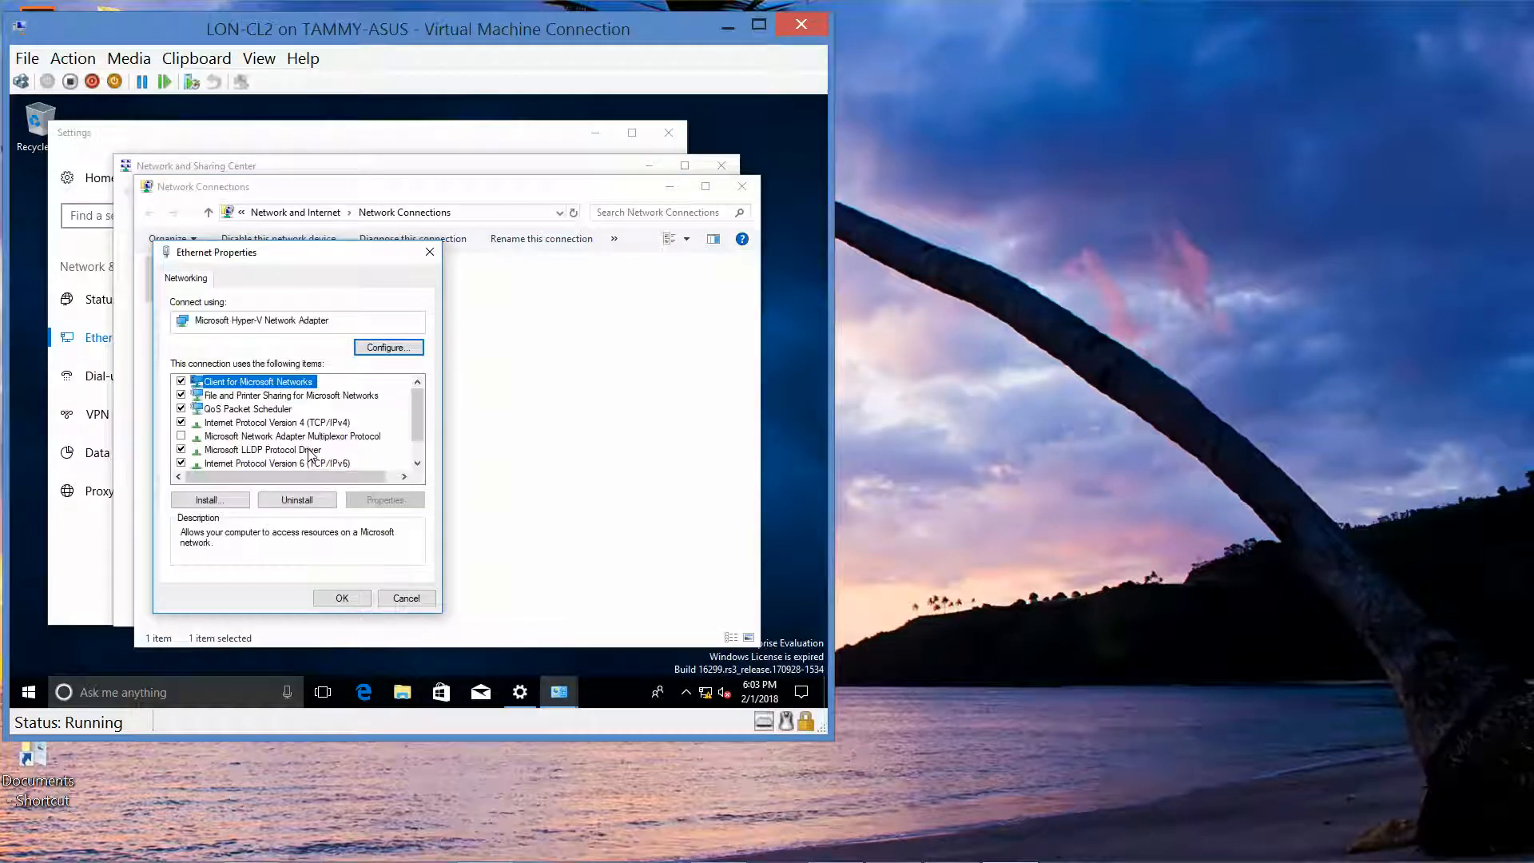
click(287, 423)
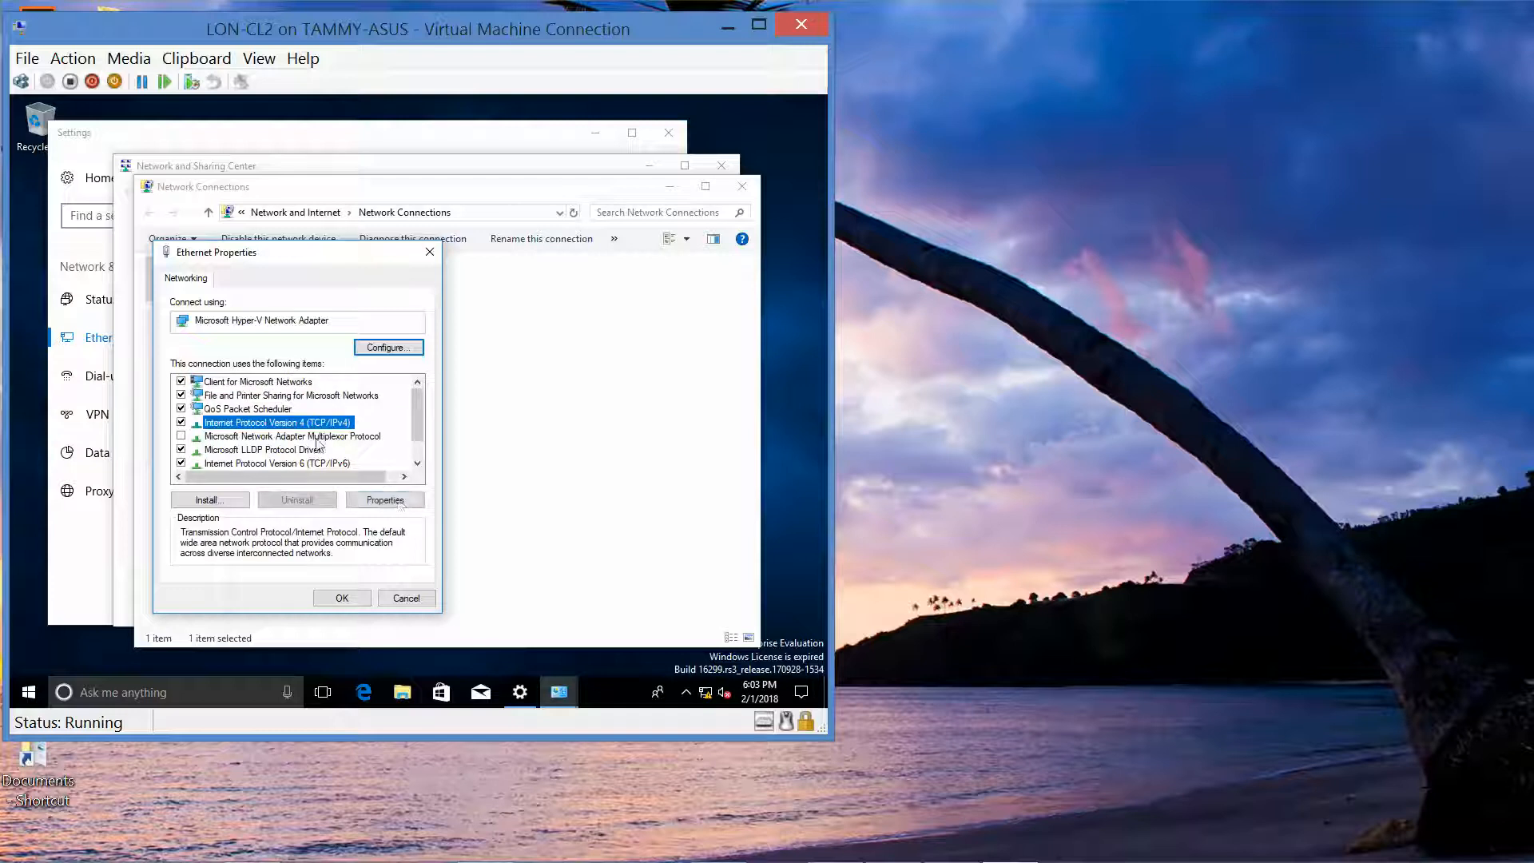
Step: Give LON-CL2 the static IPv4 address 172.16.0.41 with the auto-filled 255.255.0.0 mask
click(395, 499)
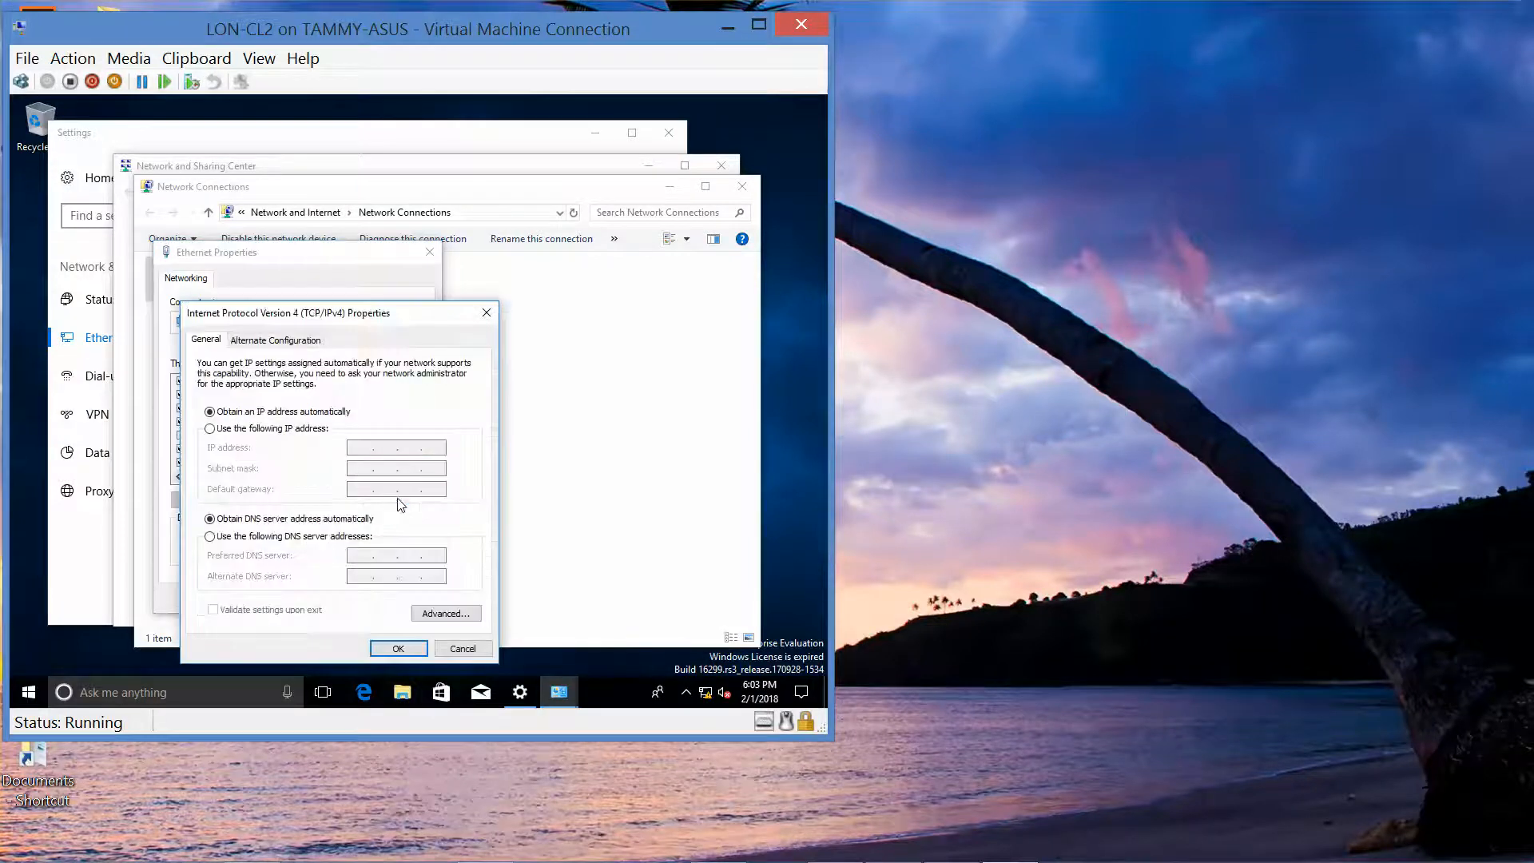
click(247, 431)
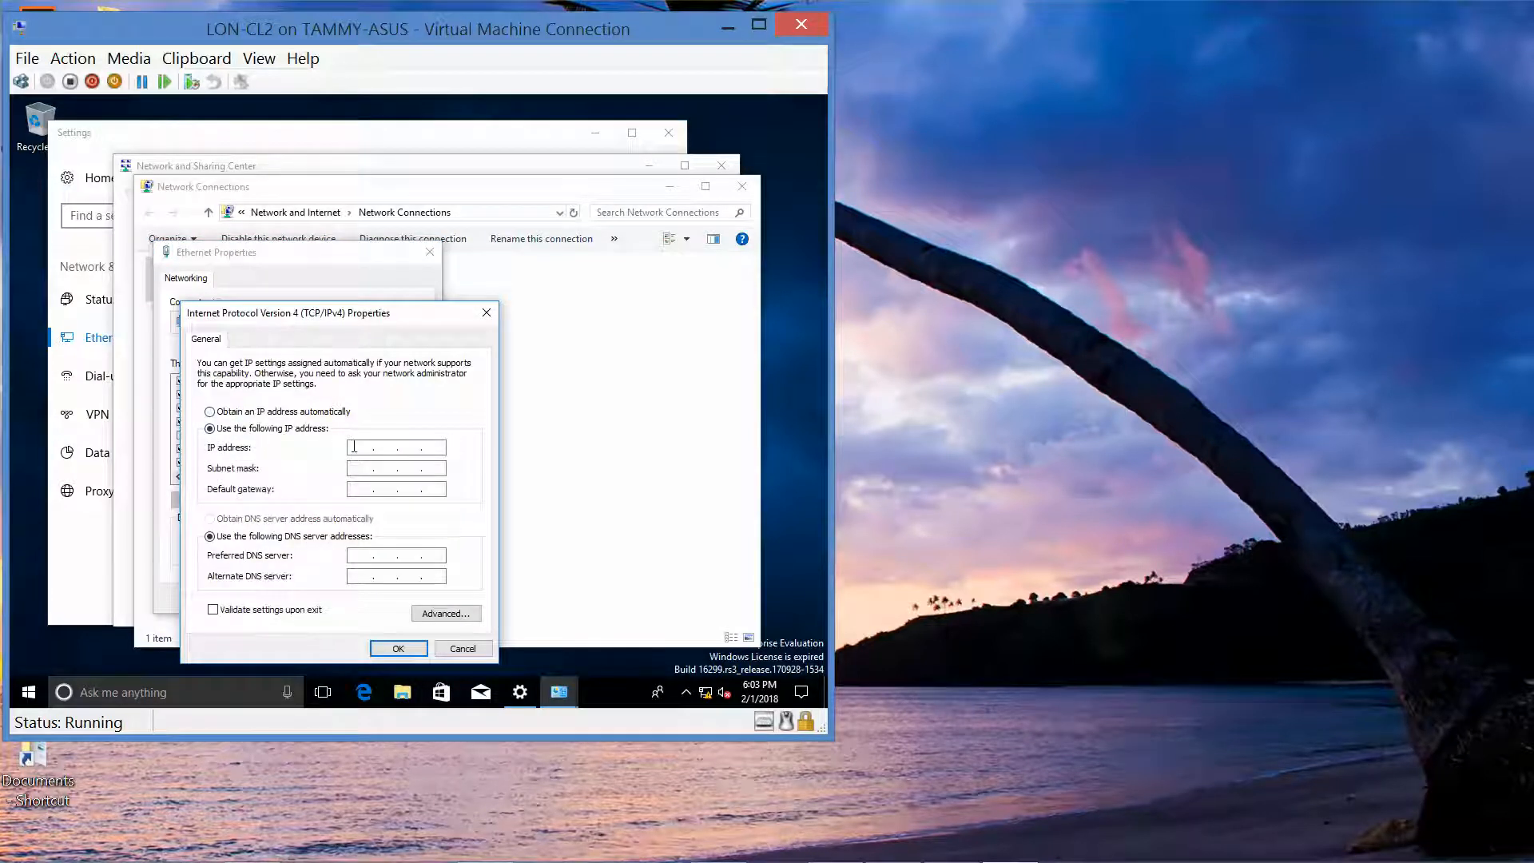
text(172 . 16 . 0 .)
click(434, 452)
text(41)
key(Tab)
Step: Set the preferred DNS server to 172.16.0.10 and confirm the IPv4 properties
click(359, 554)
text(172 . 16)
click(411, 555)
text(0 . 10)
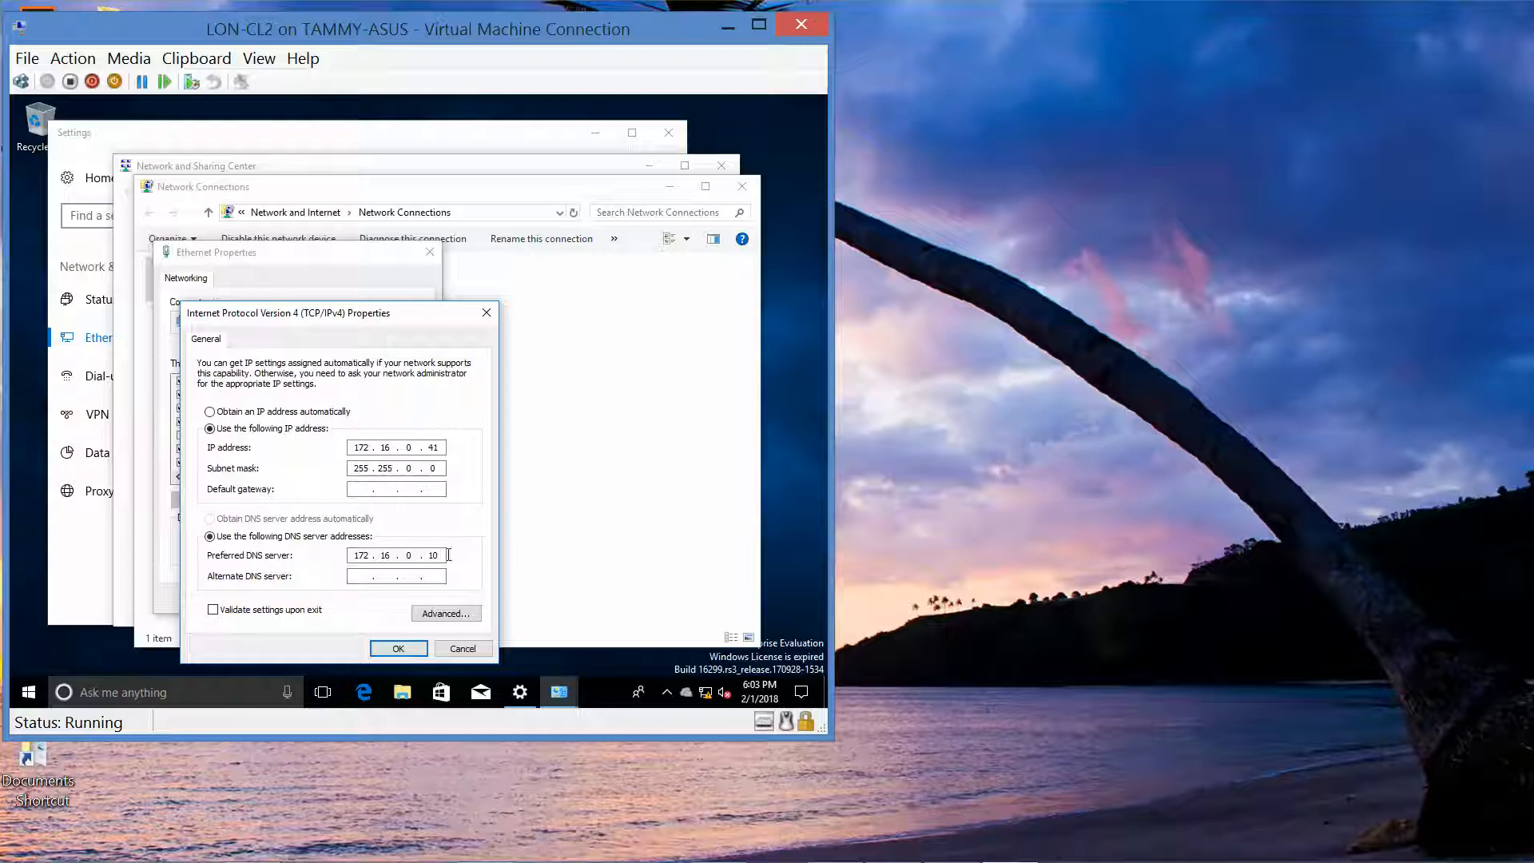
click(399, 648)
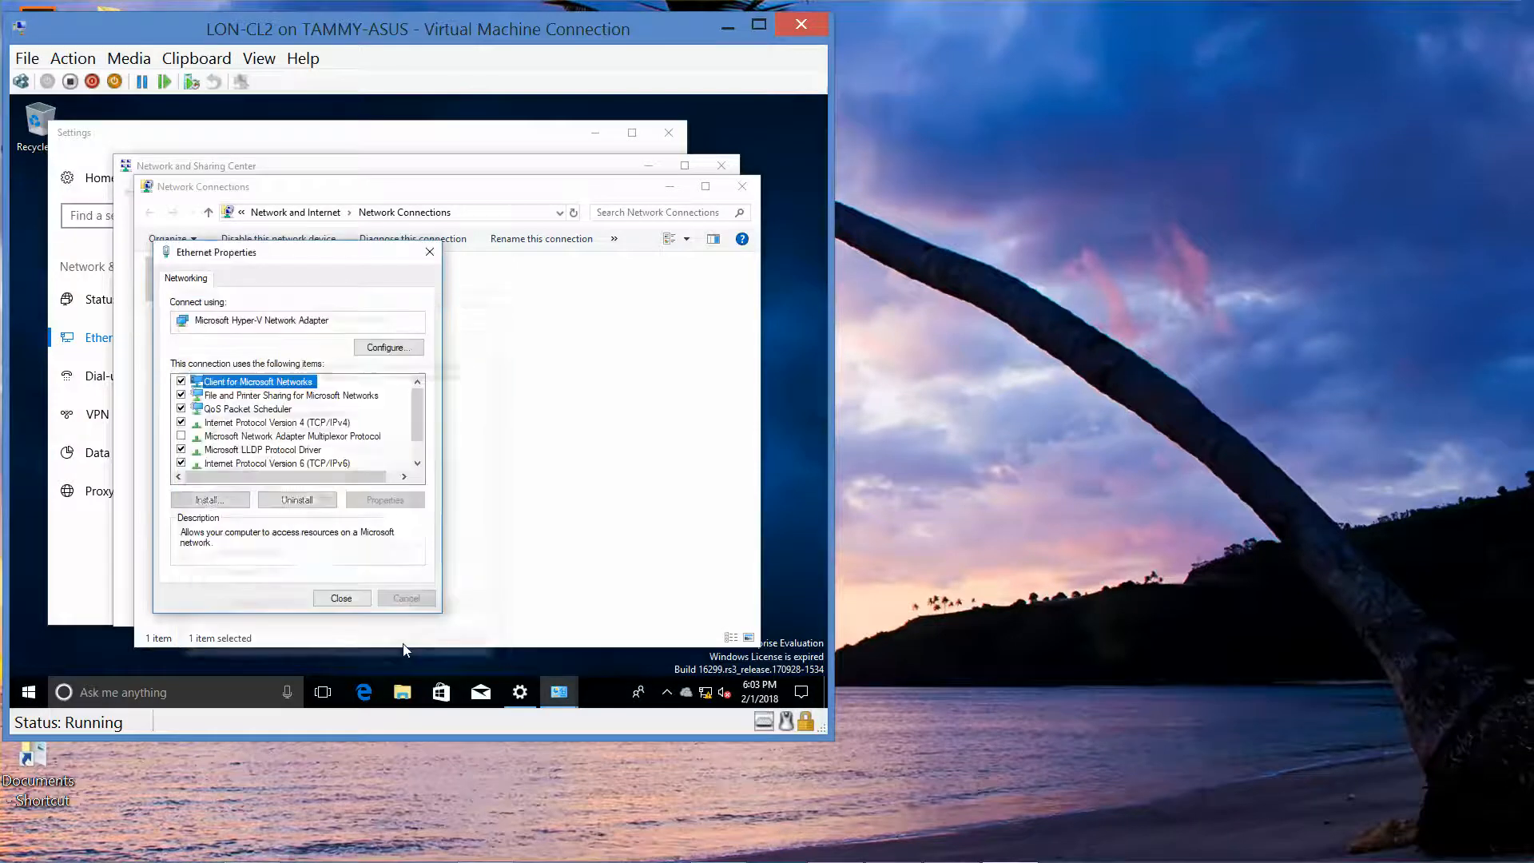
Step: Close Ethernet Properties, Network Connections, Network and Sharing Center, and Settings on LON-CL2
click(347, 598)
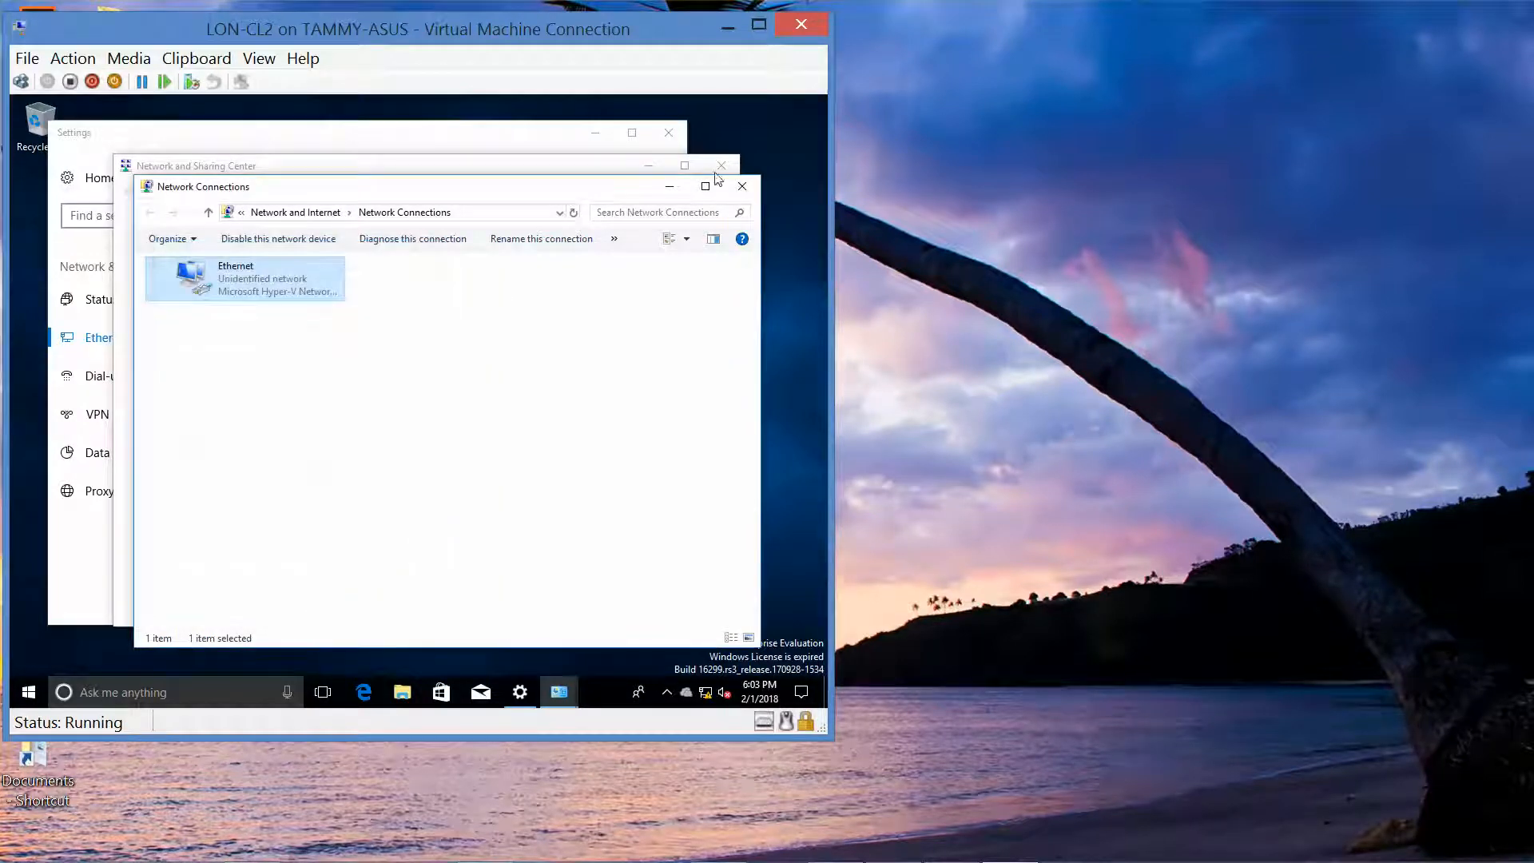
click(742, 185)
click(723, 165)
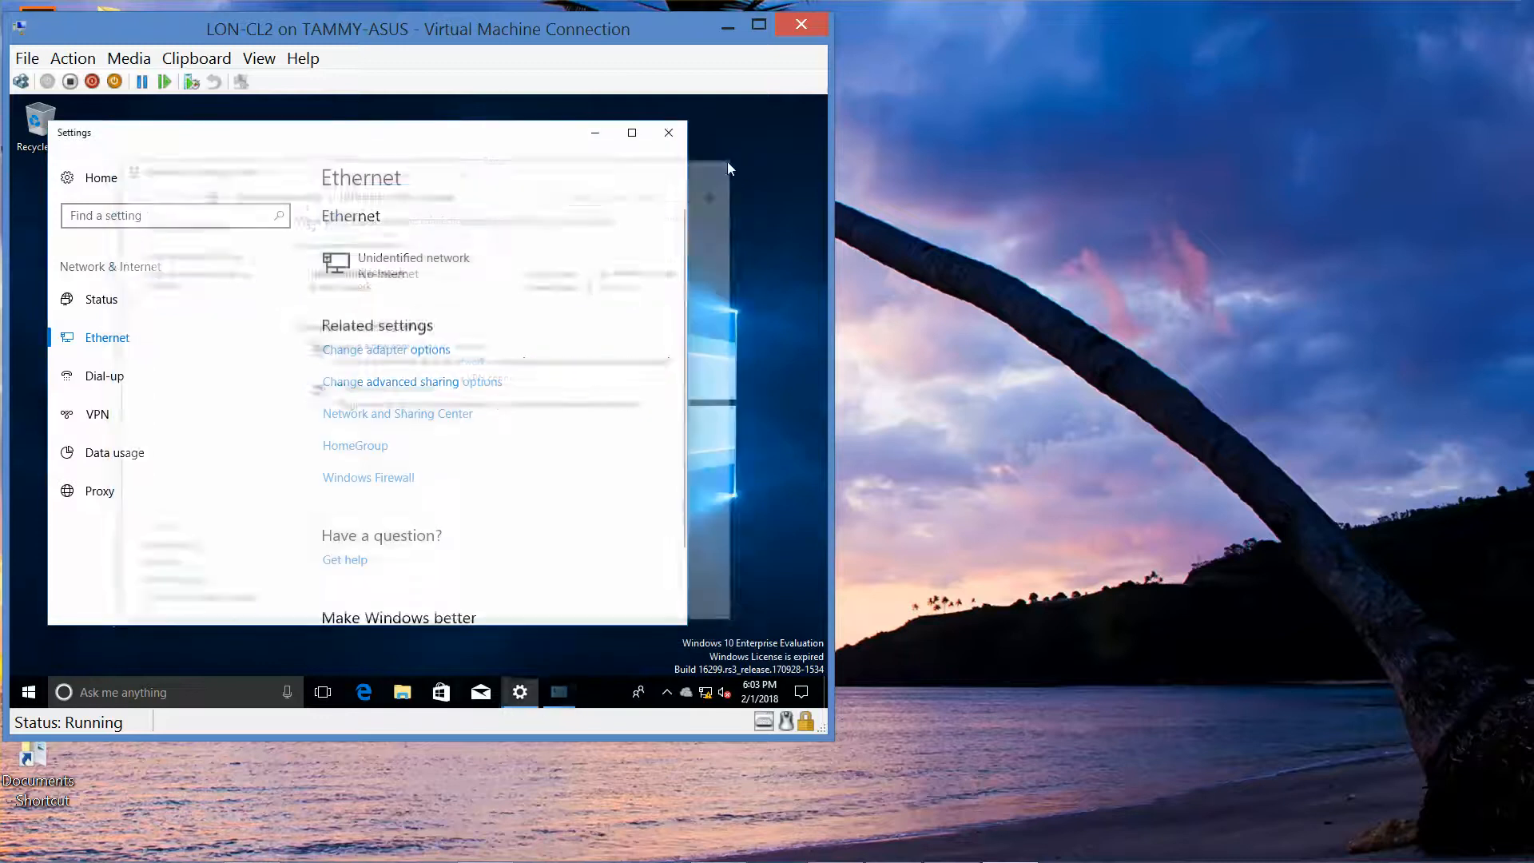
click(678, 137)
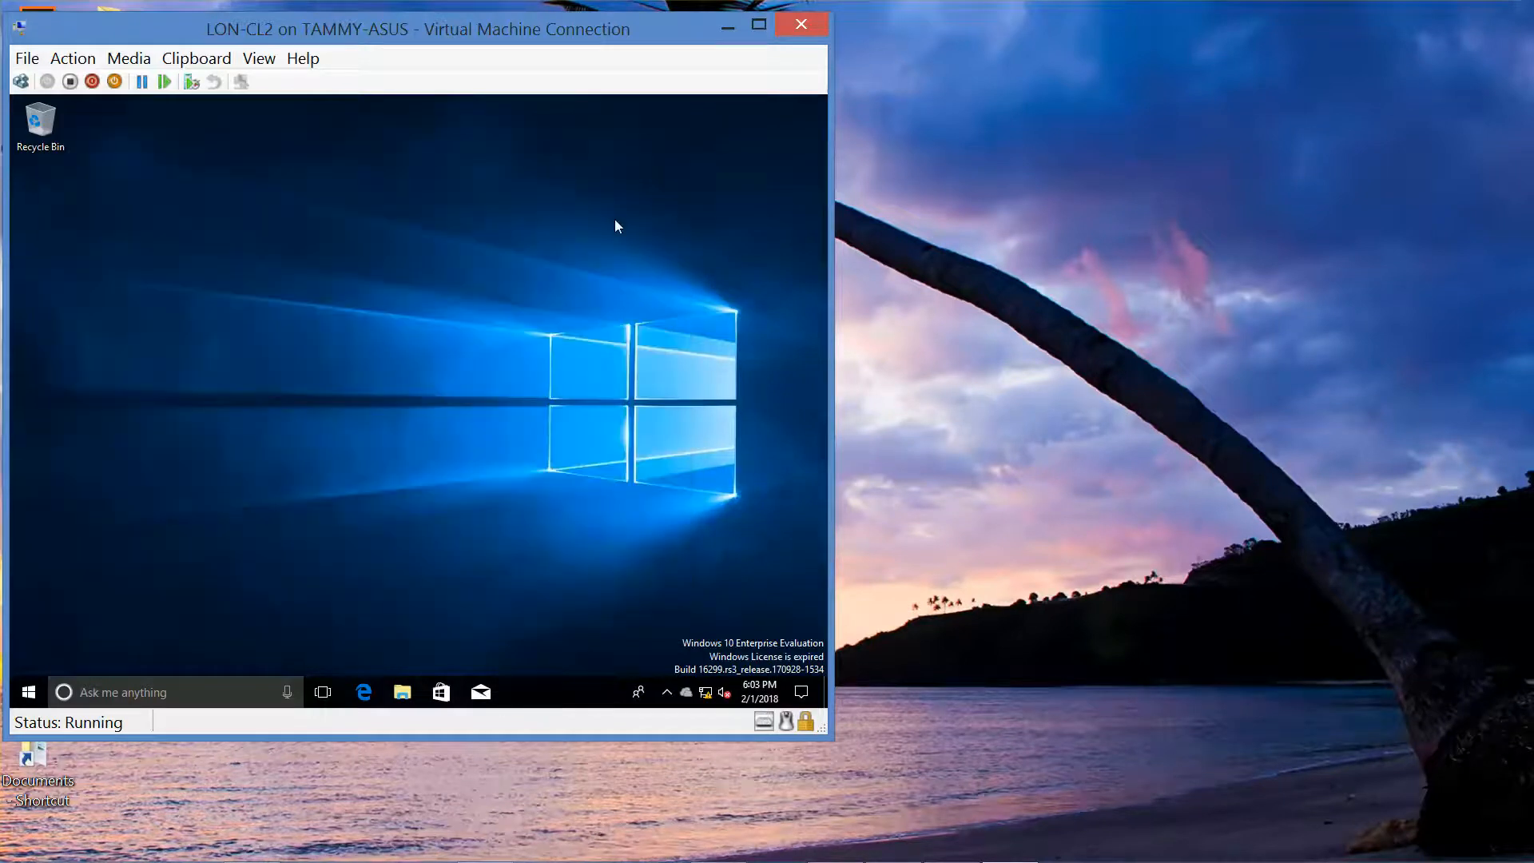
Step: Start LON-DC1 in its own connection window from Hyper-V Manager, then minimize Hyper-V Manager
mouse_move(361, 860)
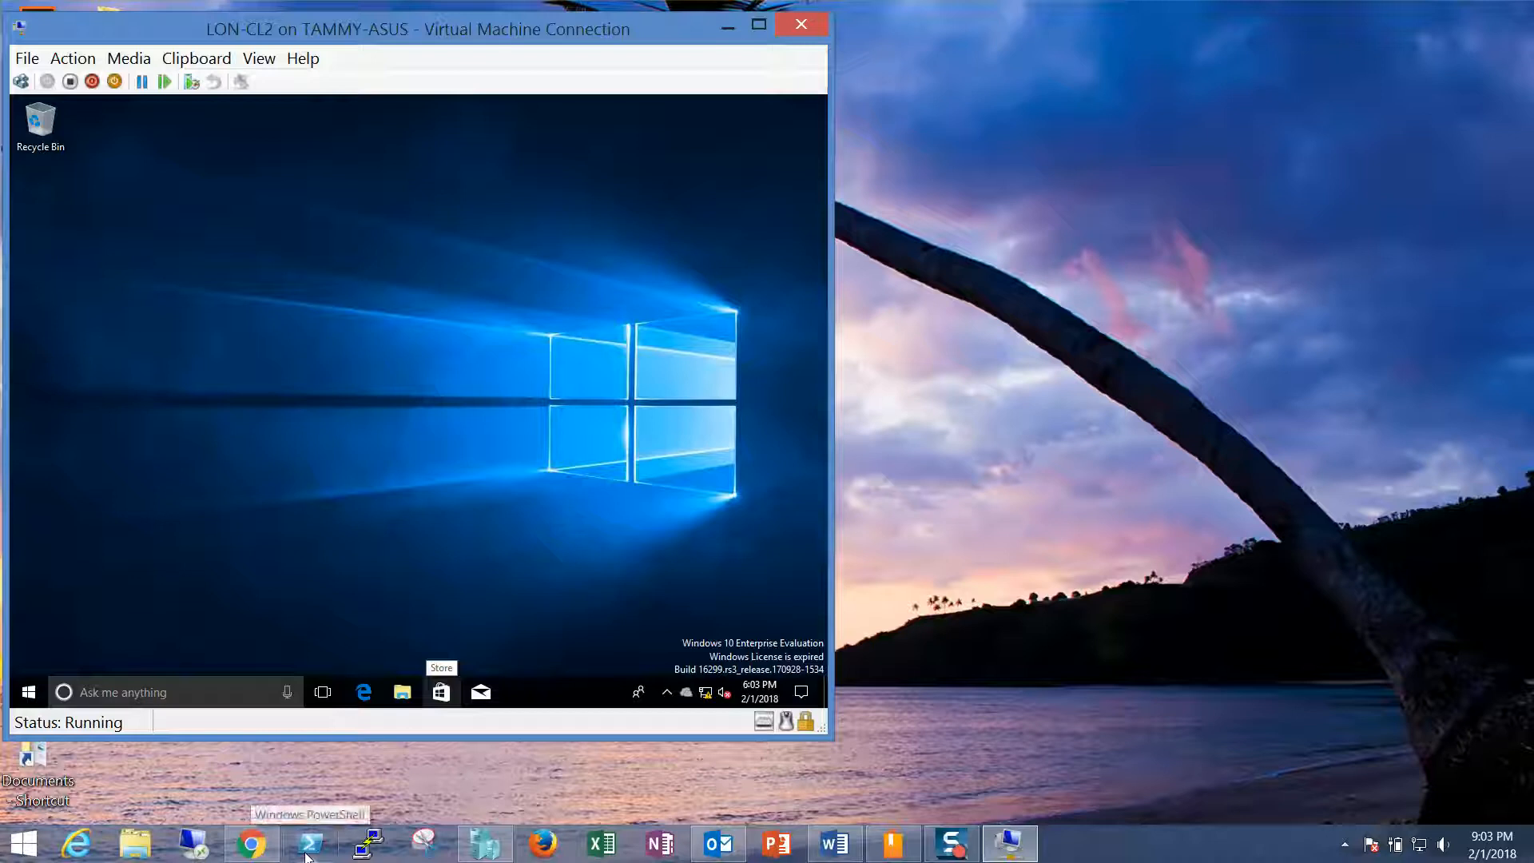
click(467, 843)
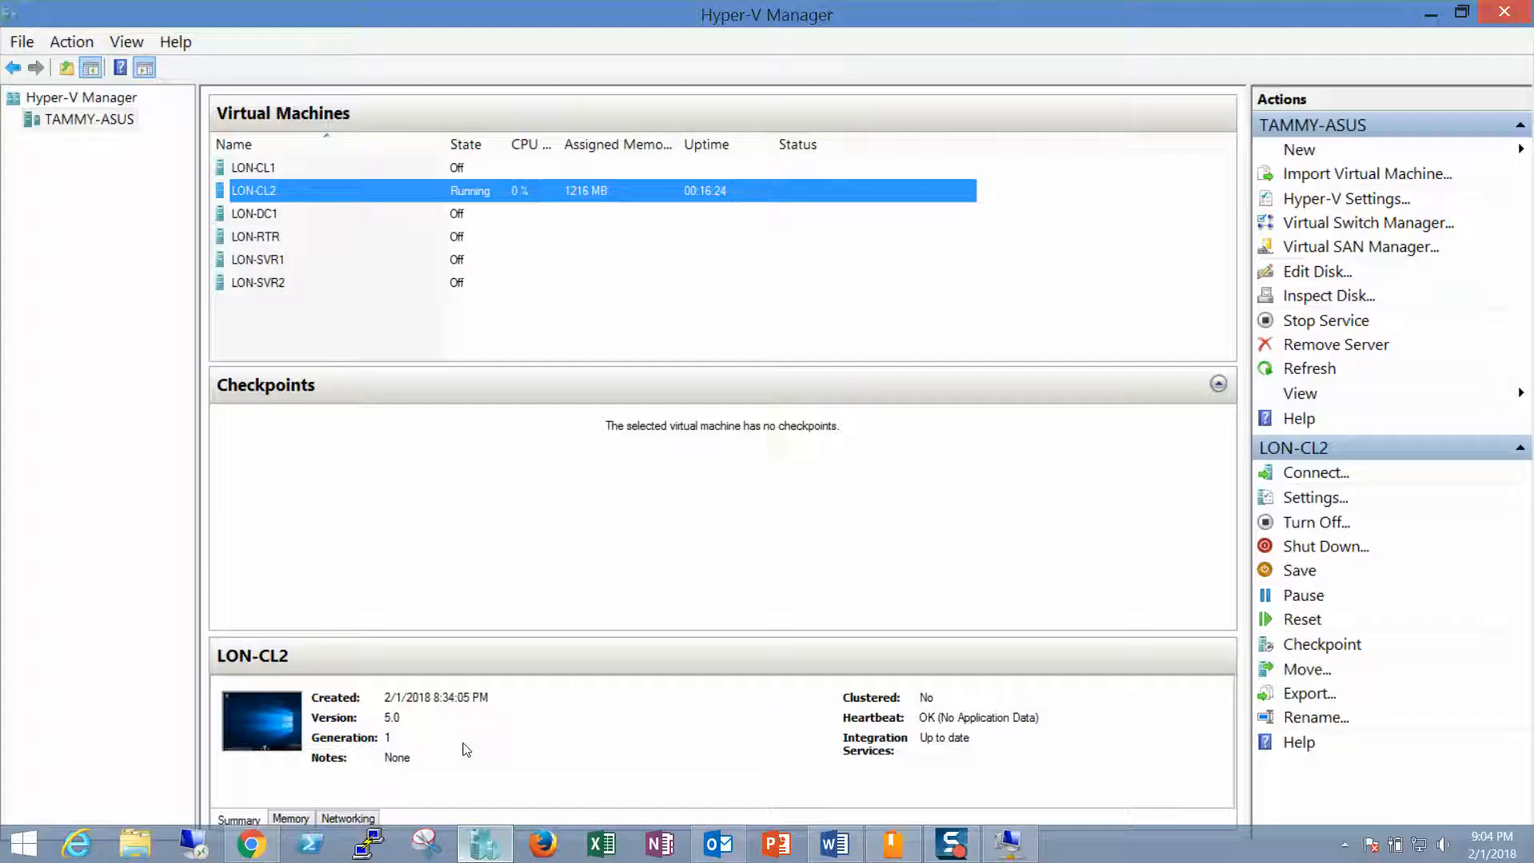
click(267, 215)
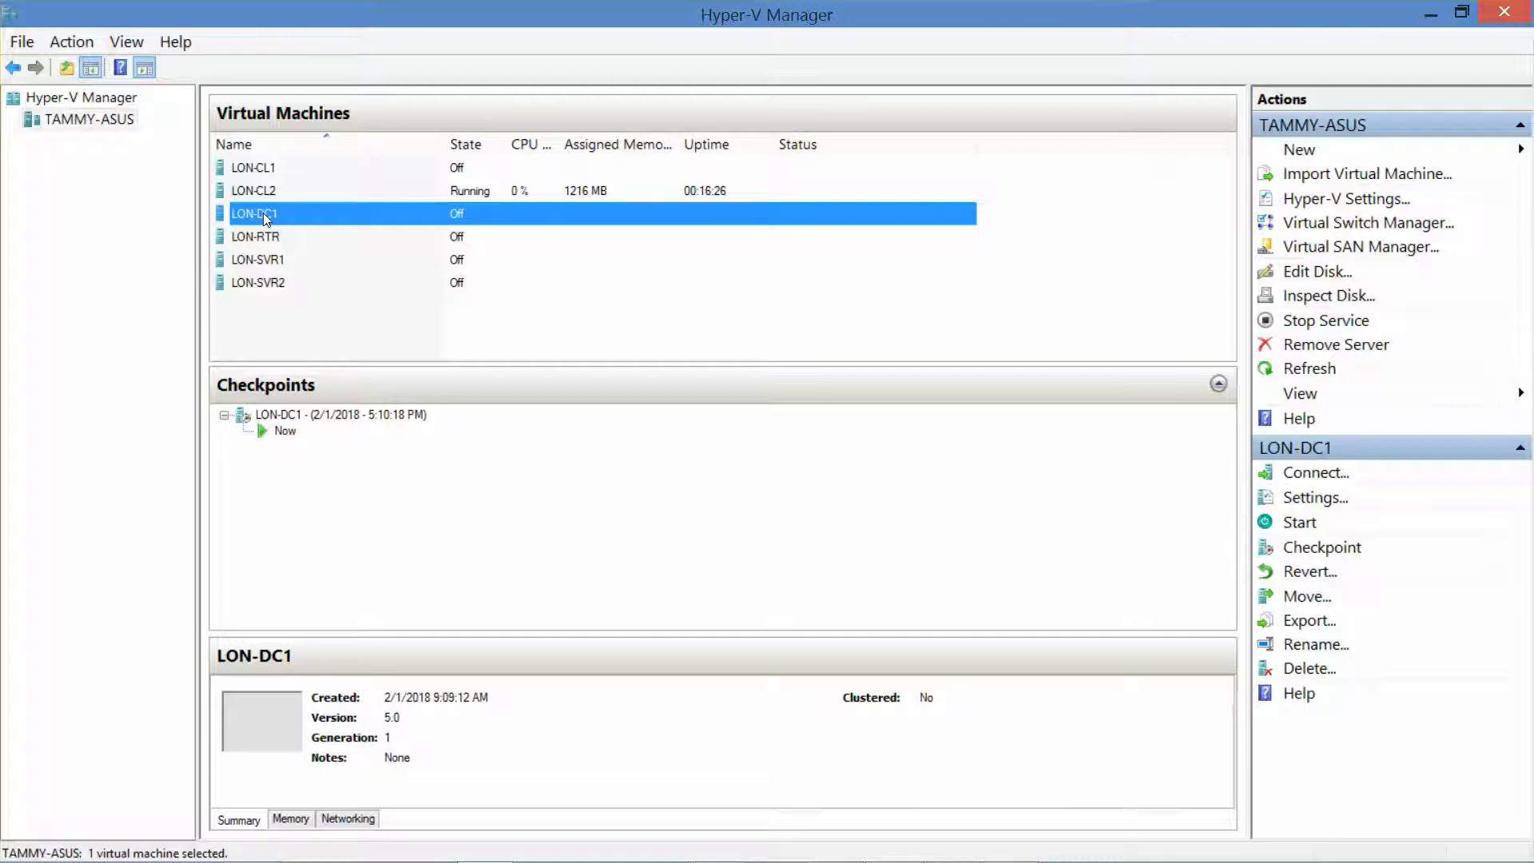
double_click(265, 212)
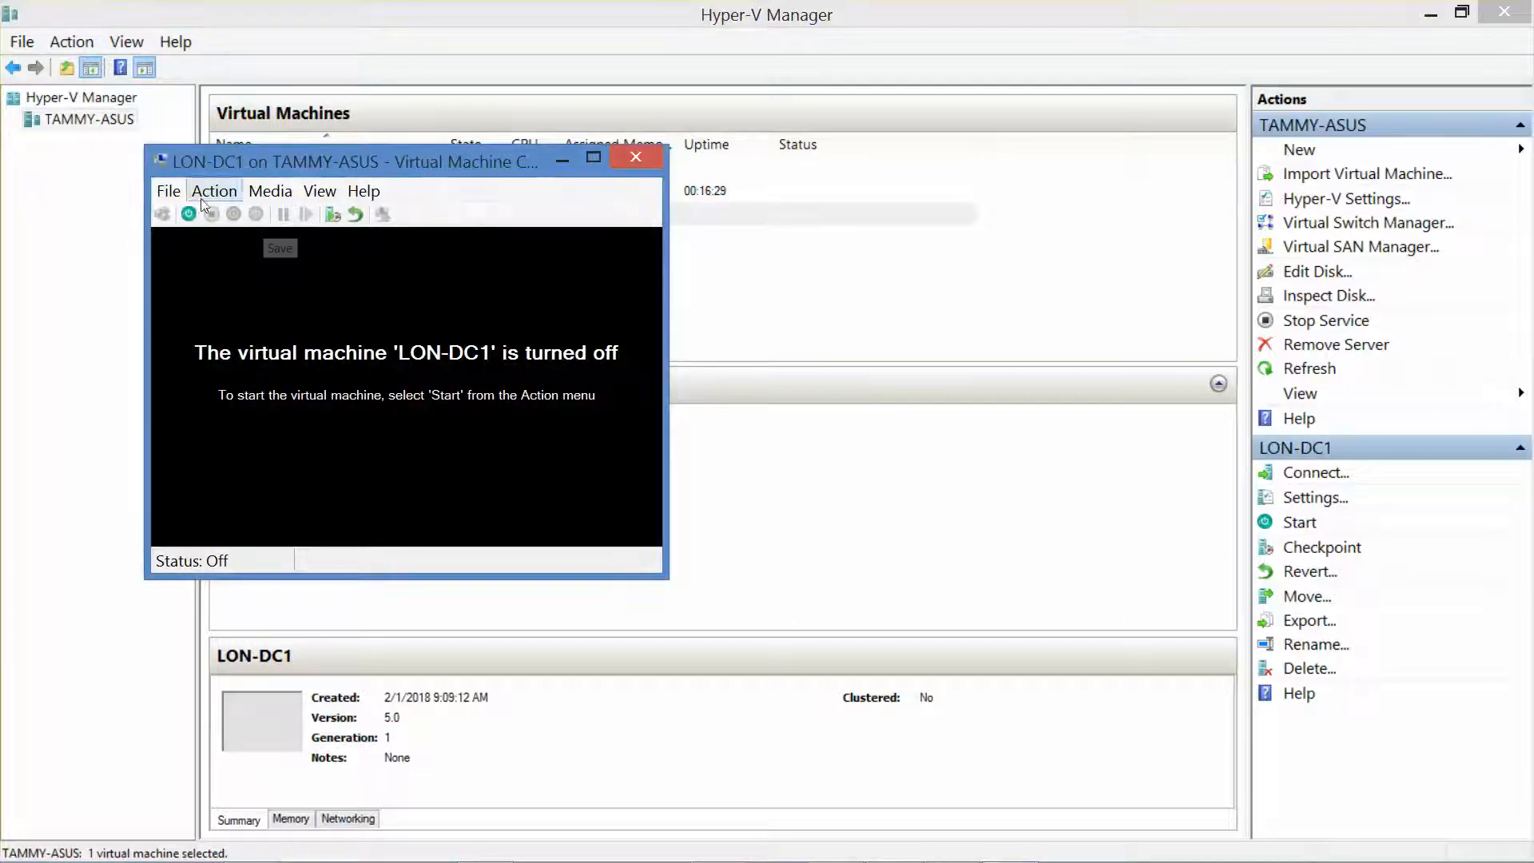
click(192, 218)
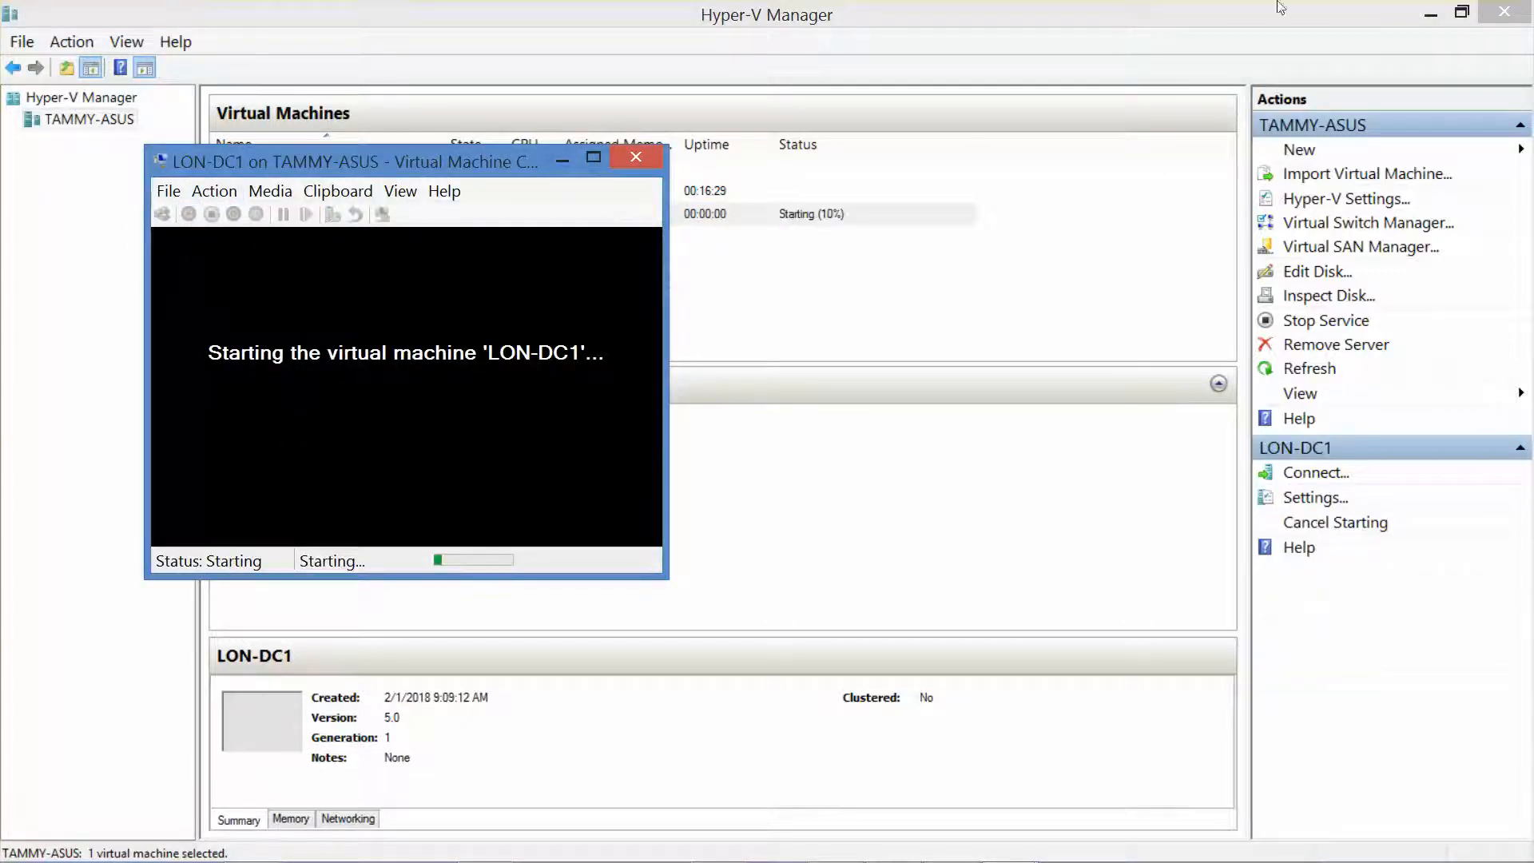
click(1428, 11)
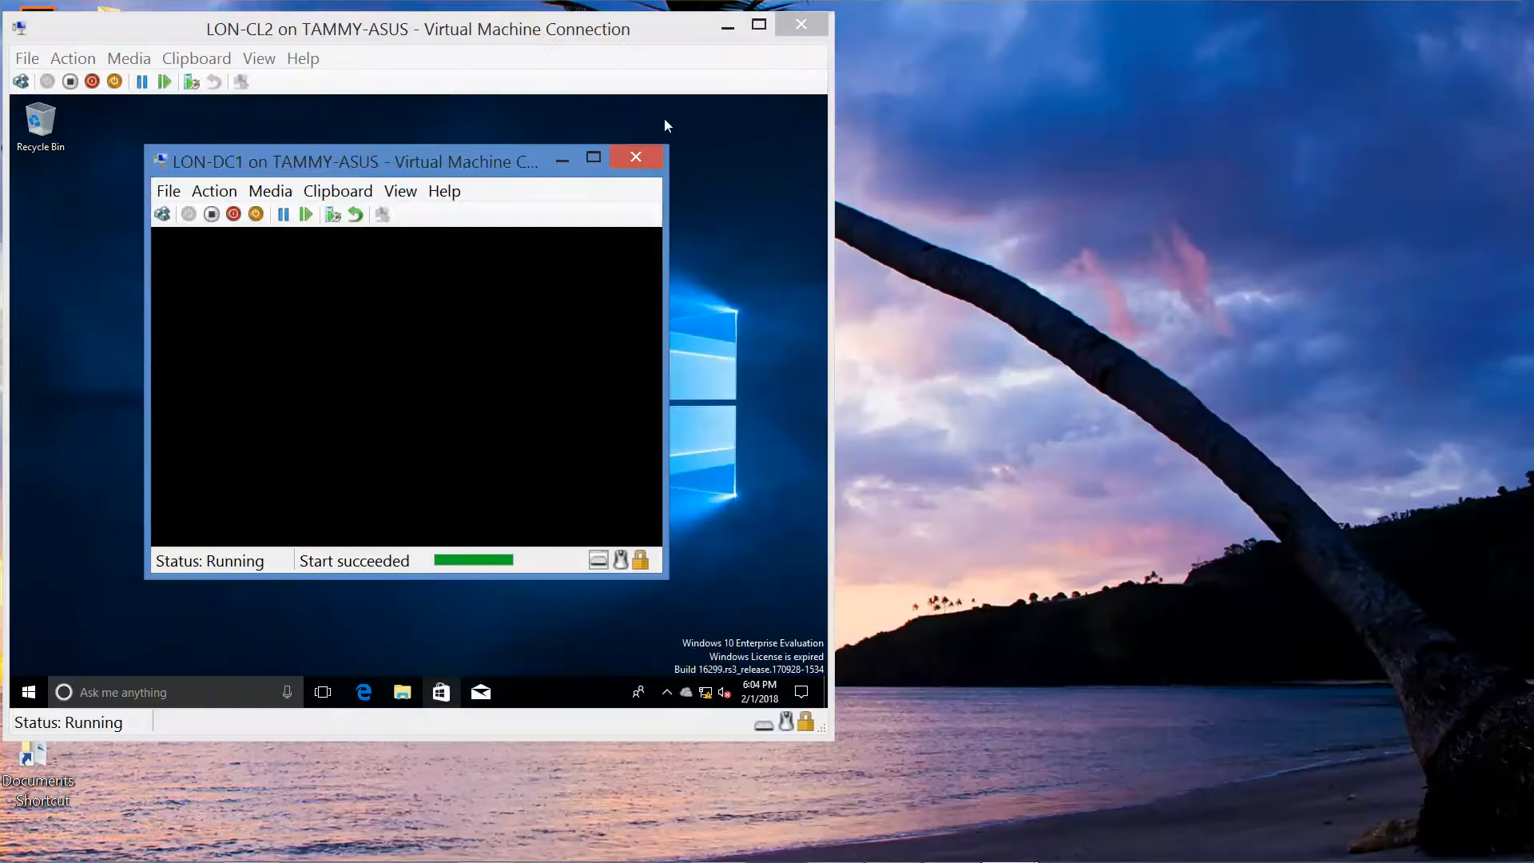
Step: Move the LON-DC1 connection window to the upper right, beside LON-CL2
drag(486, 161, 1030, 45)
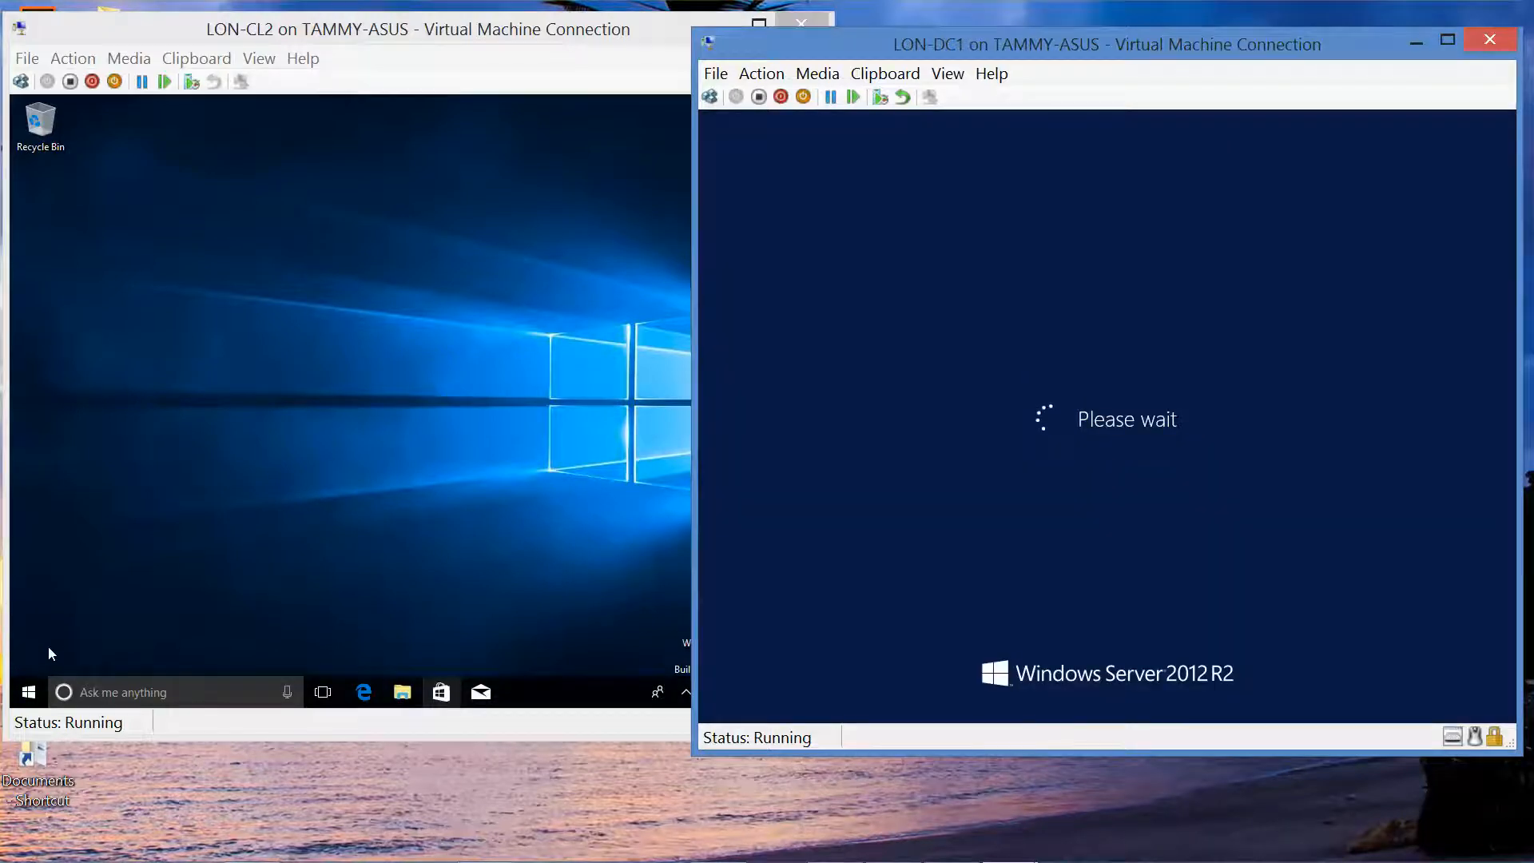
Step: Open LON-CL2's System About page from the Start button's quick links menu
right_click(31, 692)
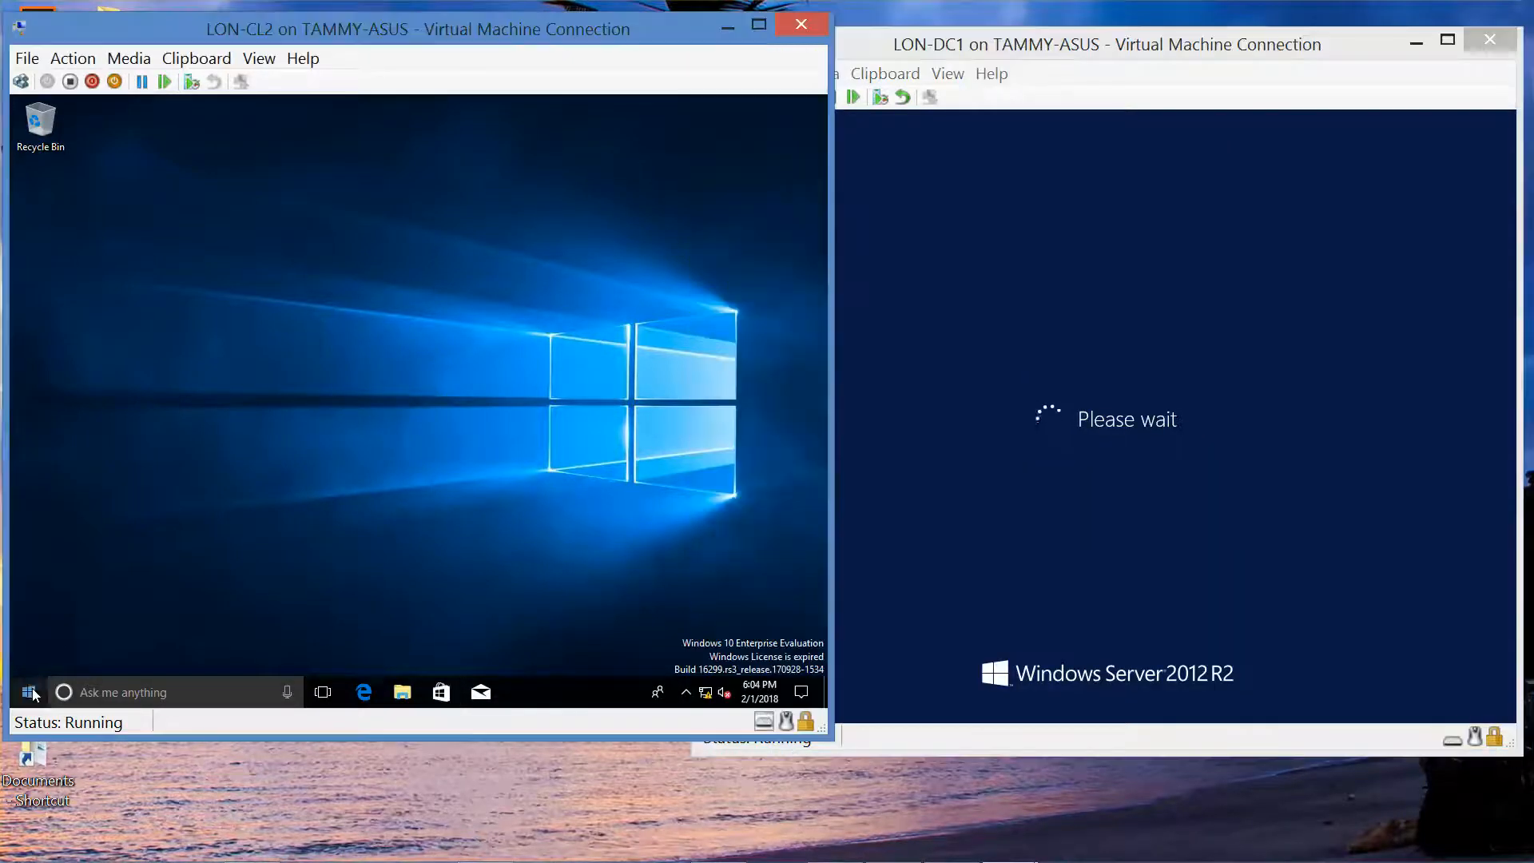
right_click(30, 693)
right_click(30, 692)
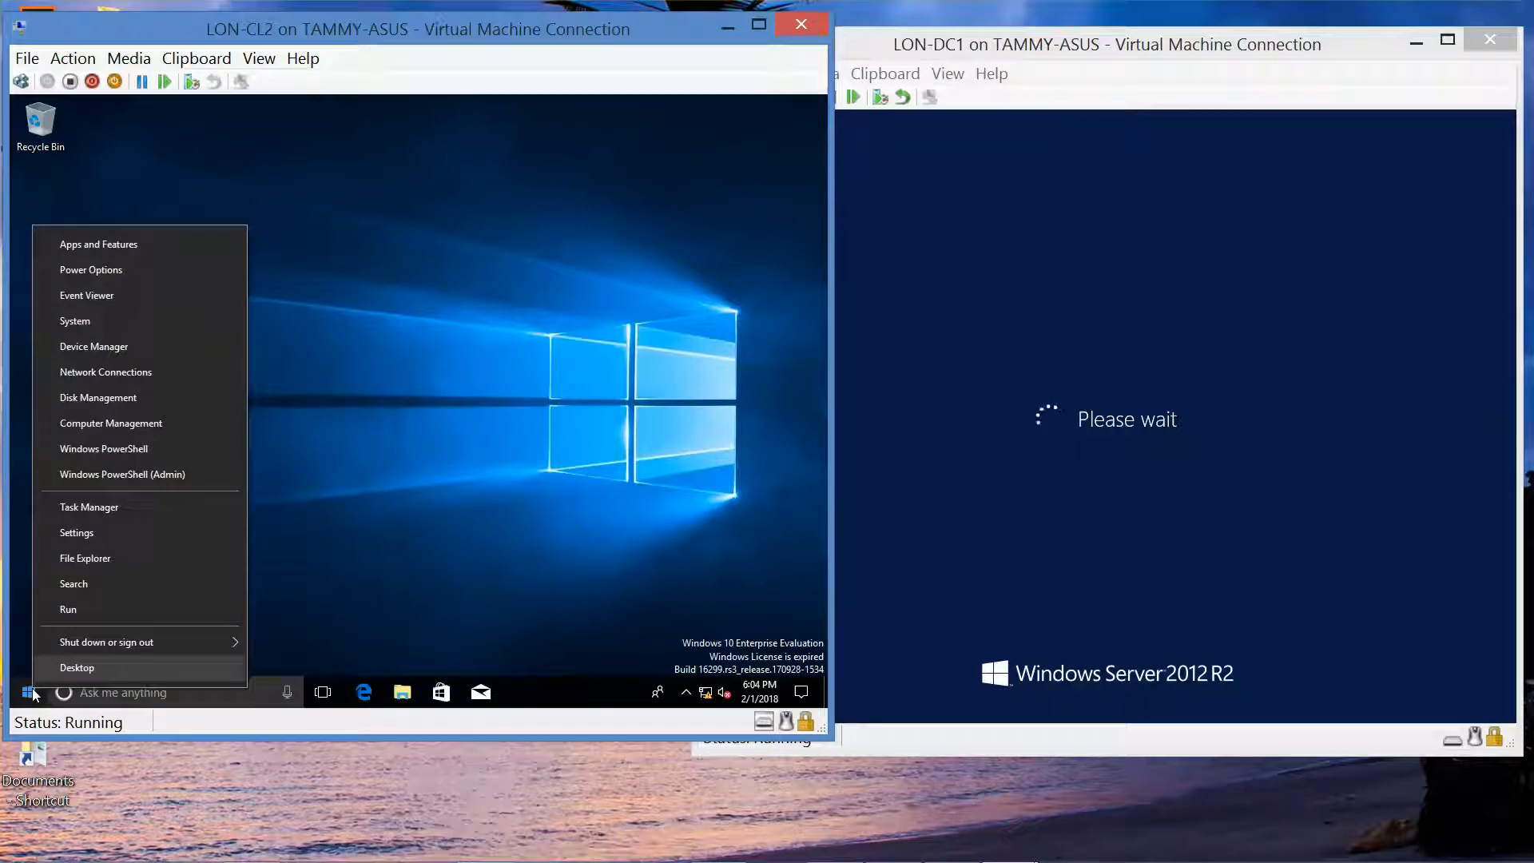
click(114, 328)
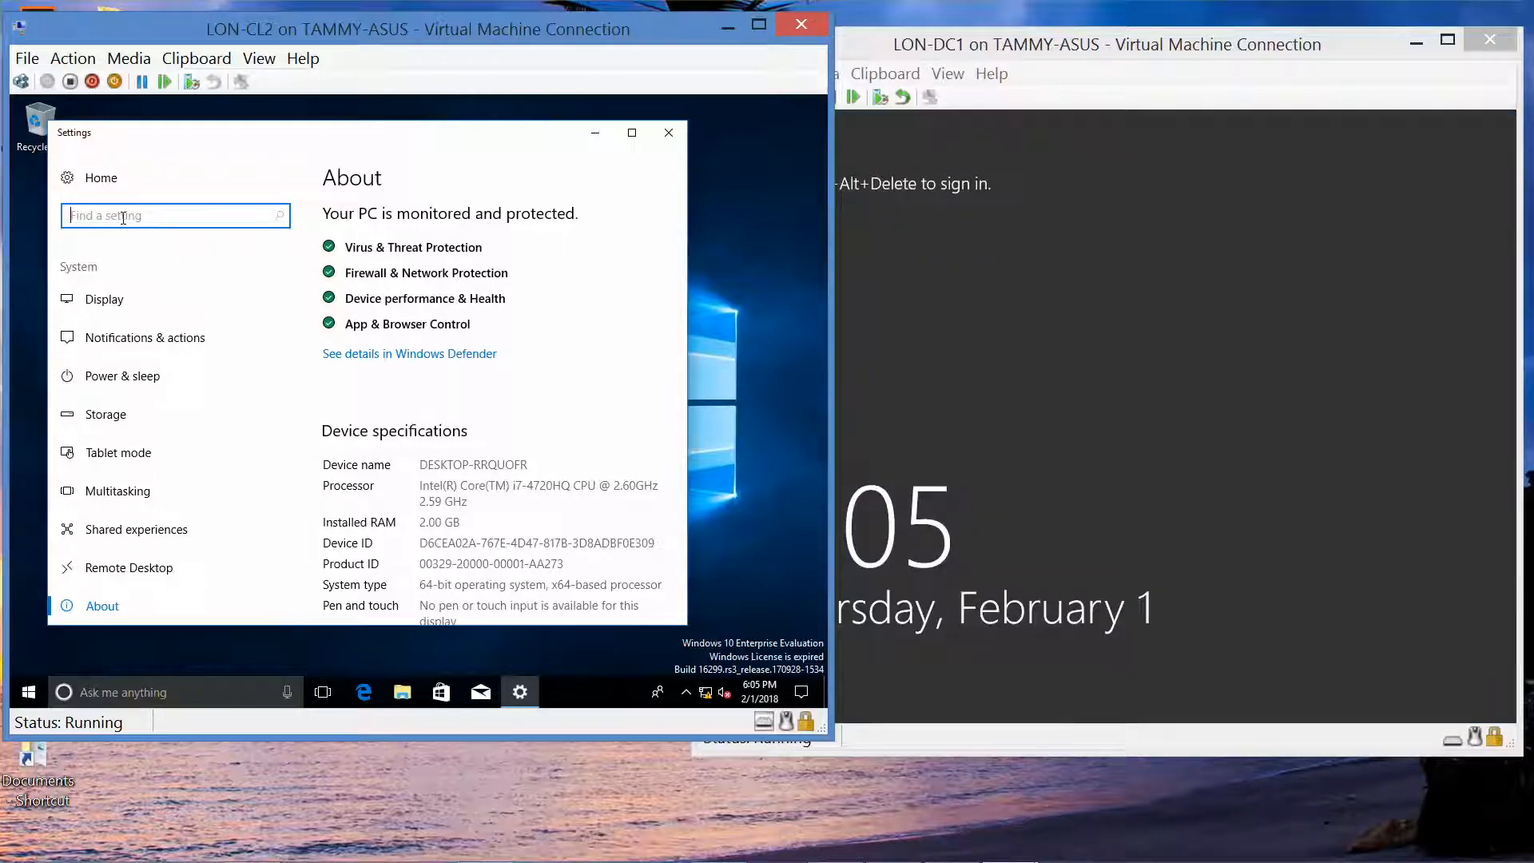
Step: Search LON-CL2's Settings for 'workgroup'
text(workgrou)
key(BackSpace)
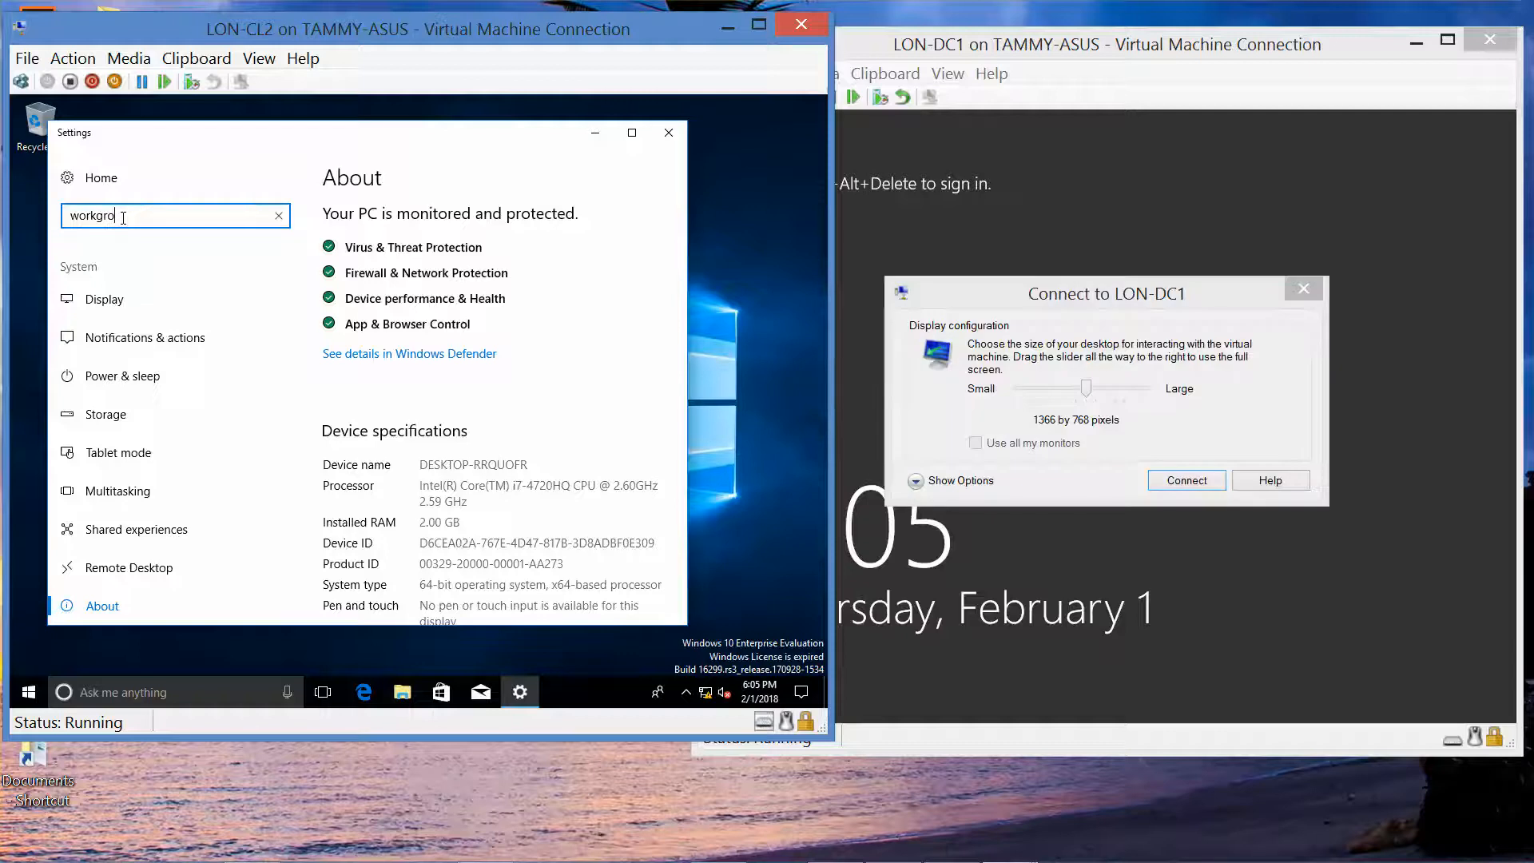
text(up)
key(Return)
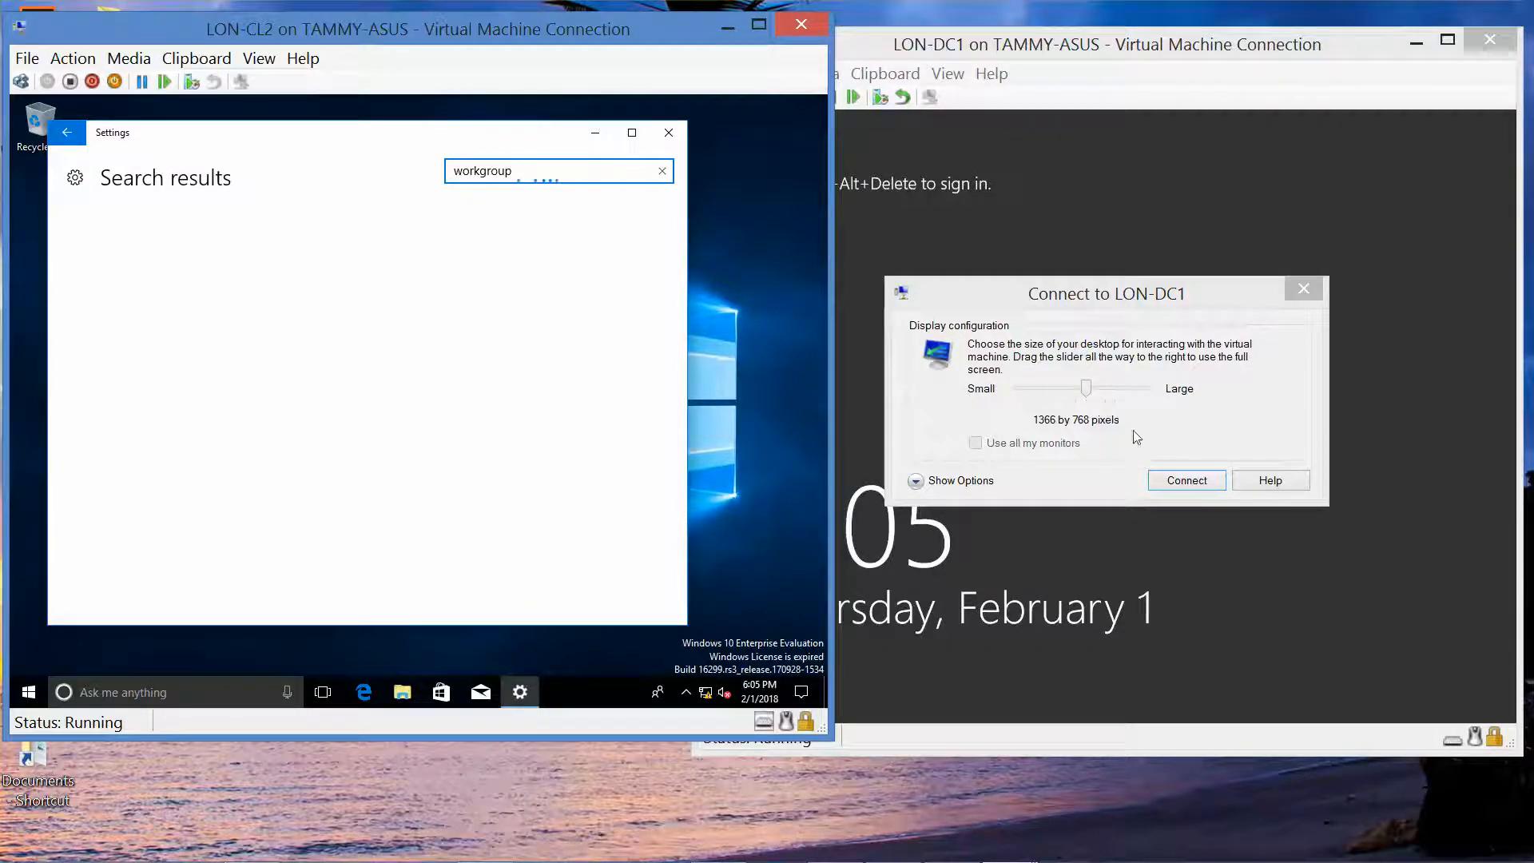
Step: Connect to LON-DC1 at 1366 by 768 and enter the ADATUM\Administrator password, revealing it to check
click(1188, 483)
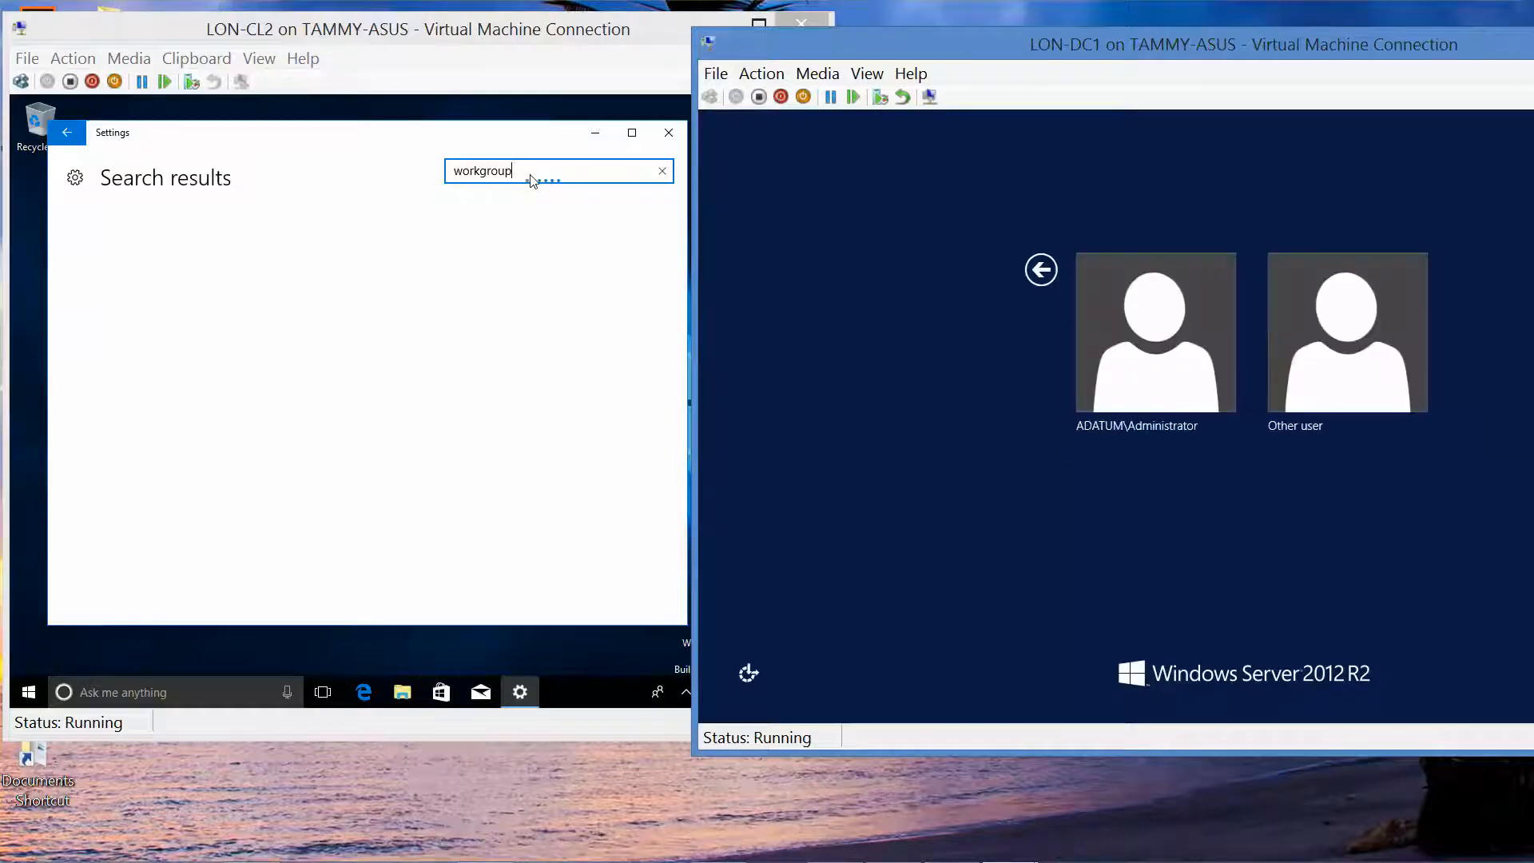
click(1115, 327)
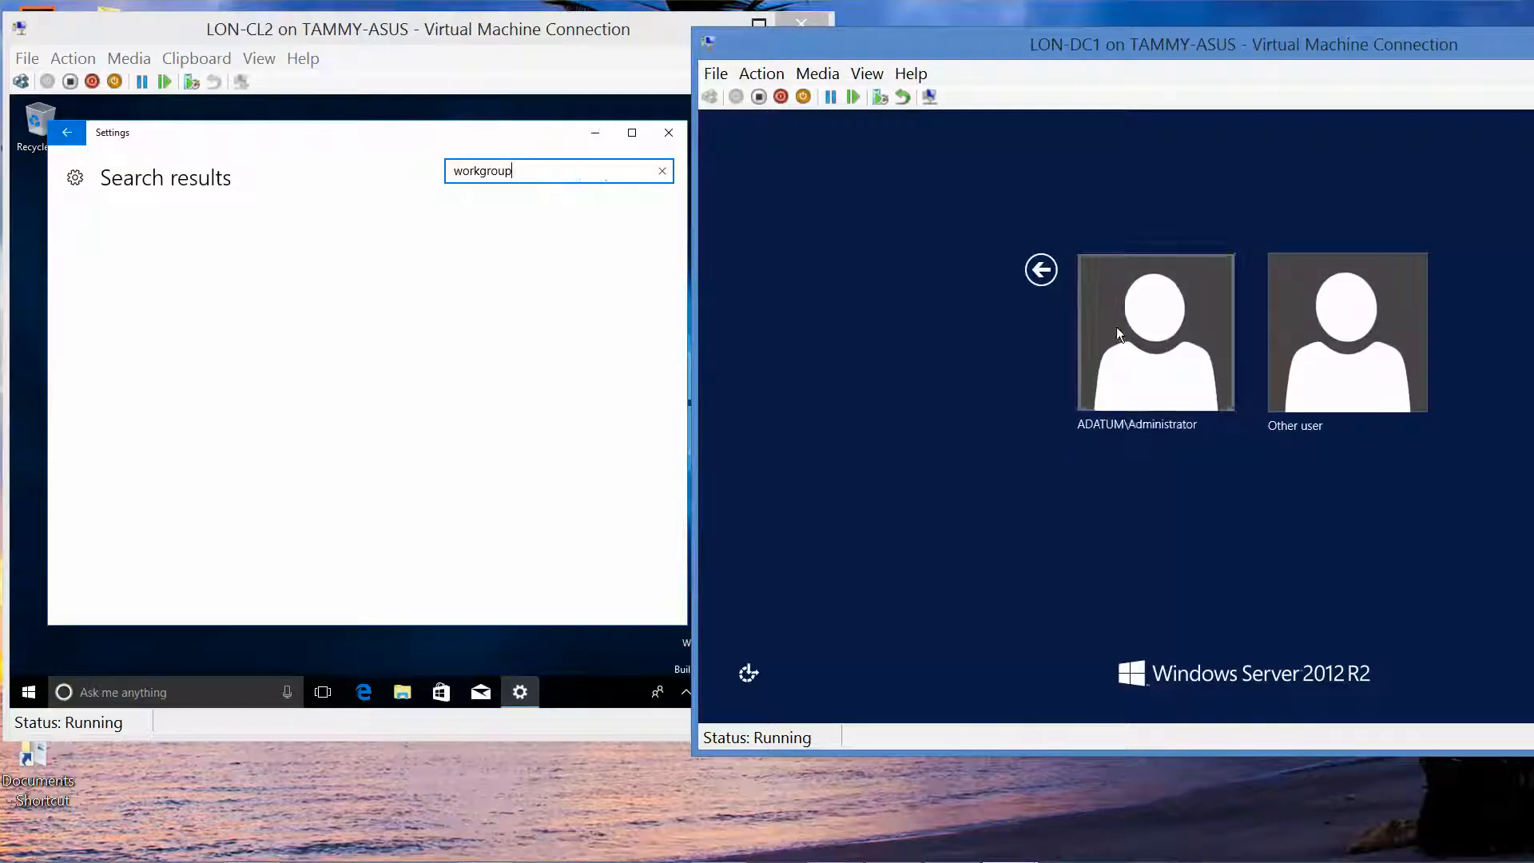
text(Pa)
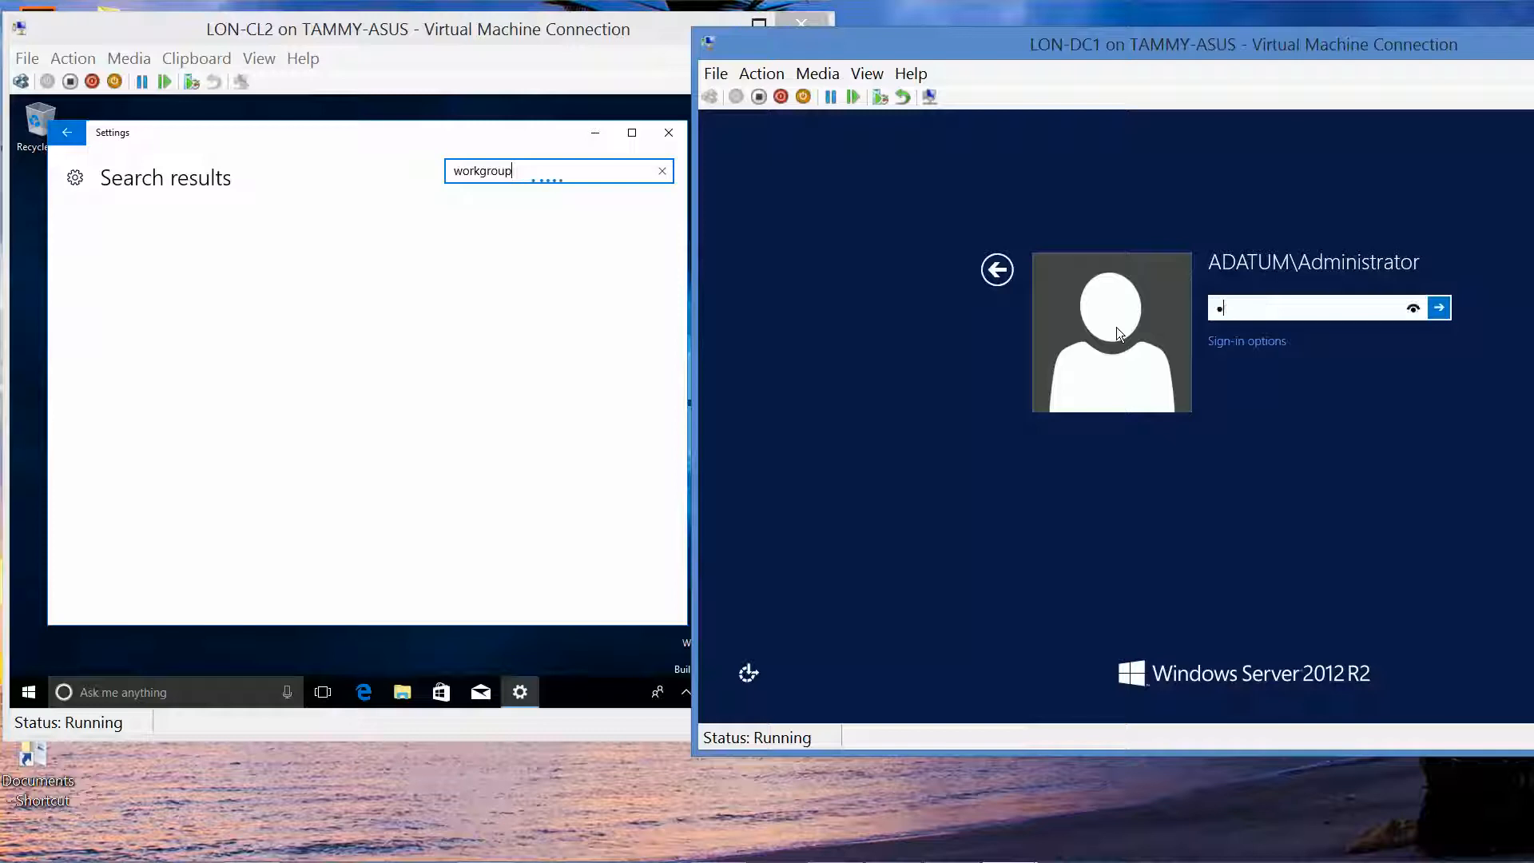
text($$w0rd)
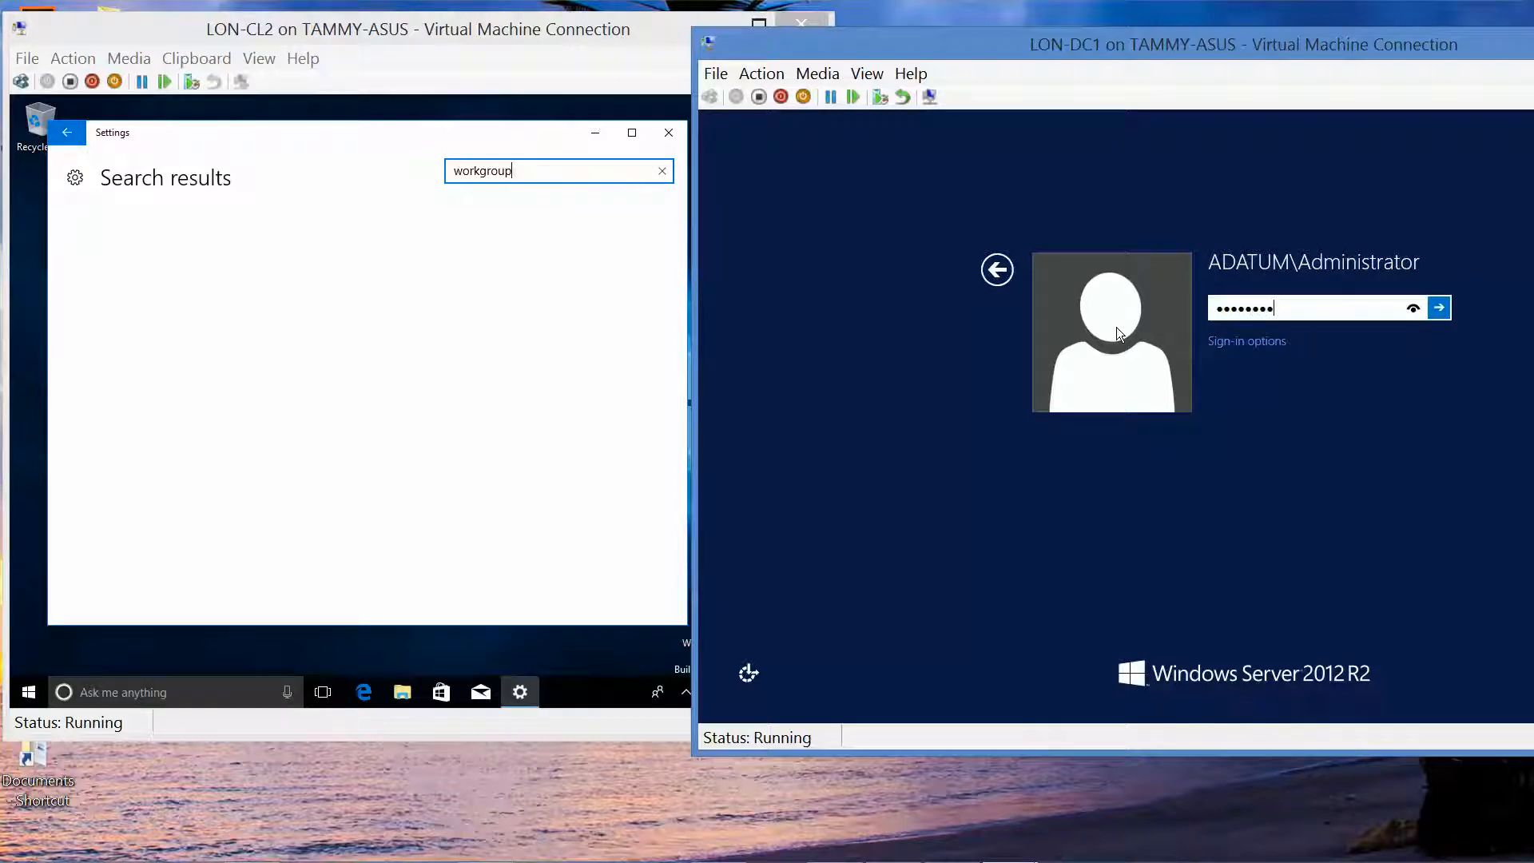
click(1413, 309)
click(68, 133)
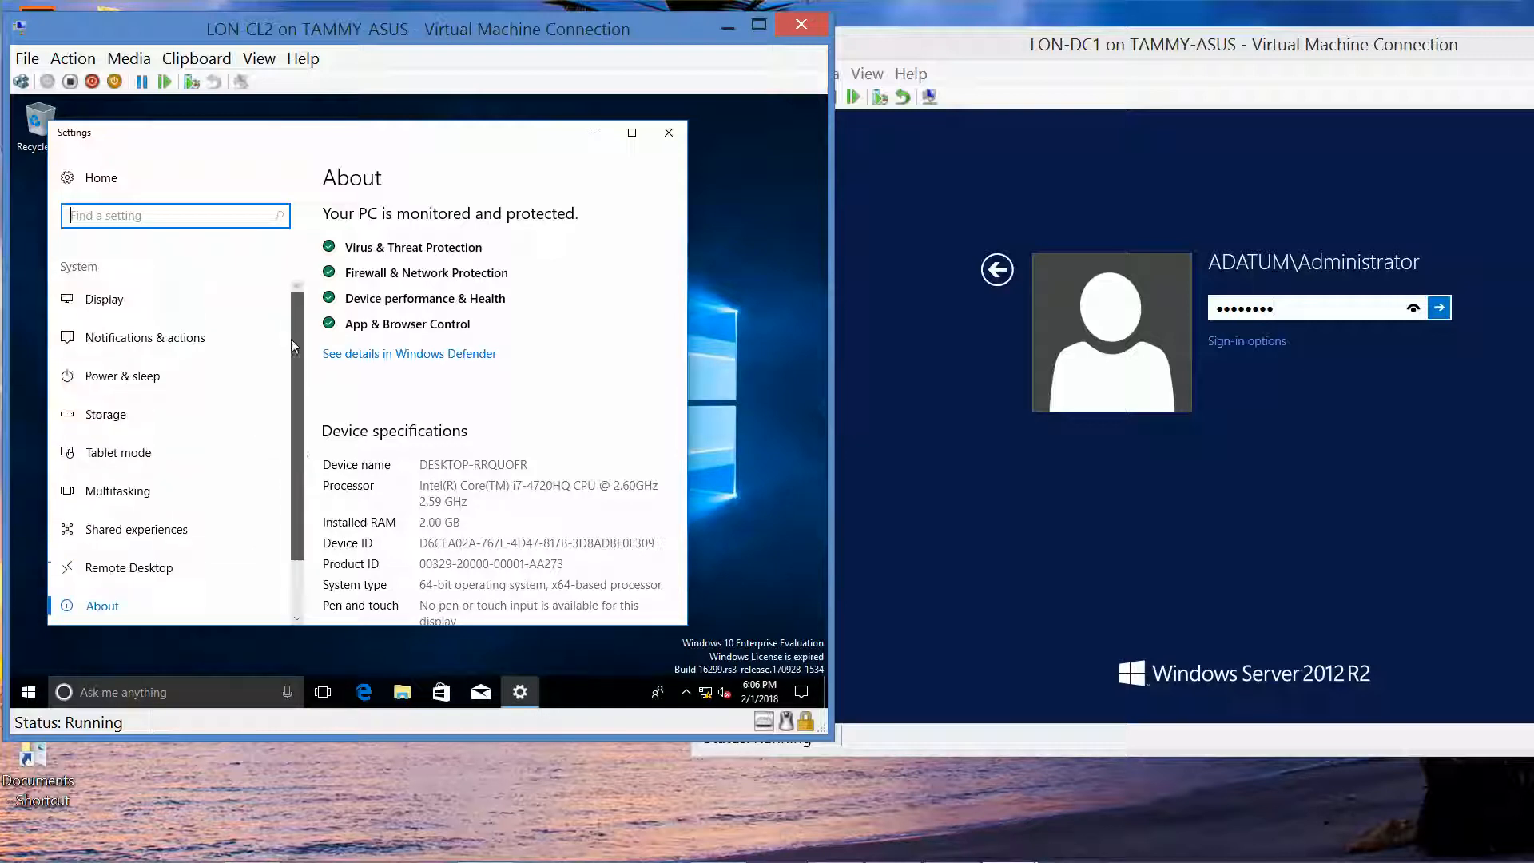
Step: Try Settings searches for 'work', 'domain' and 'computer name' on LON-CL2, none returning results
text(work)
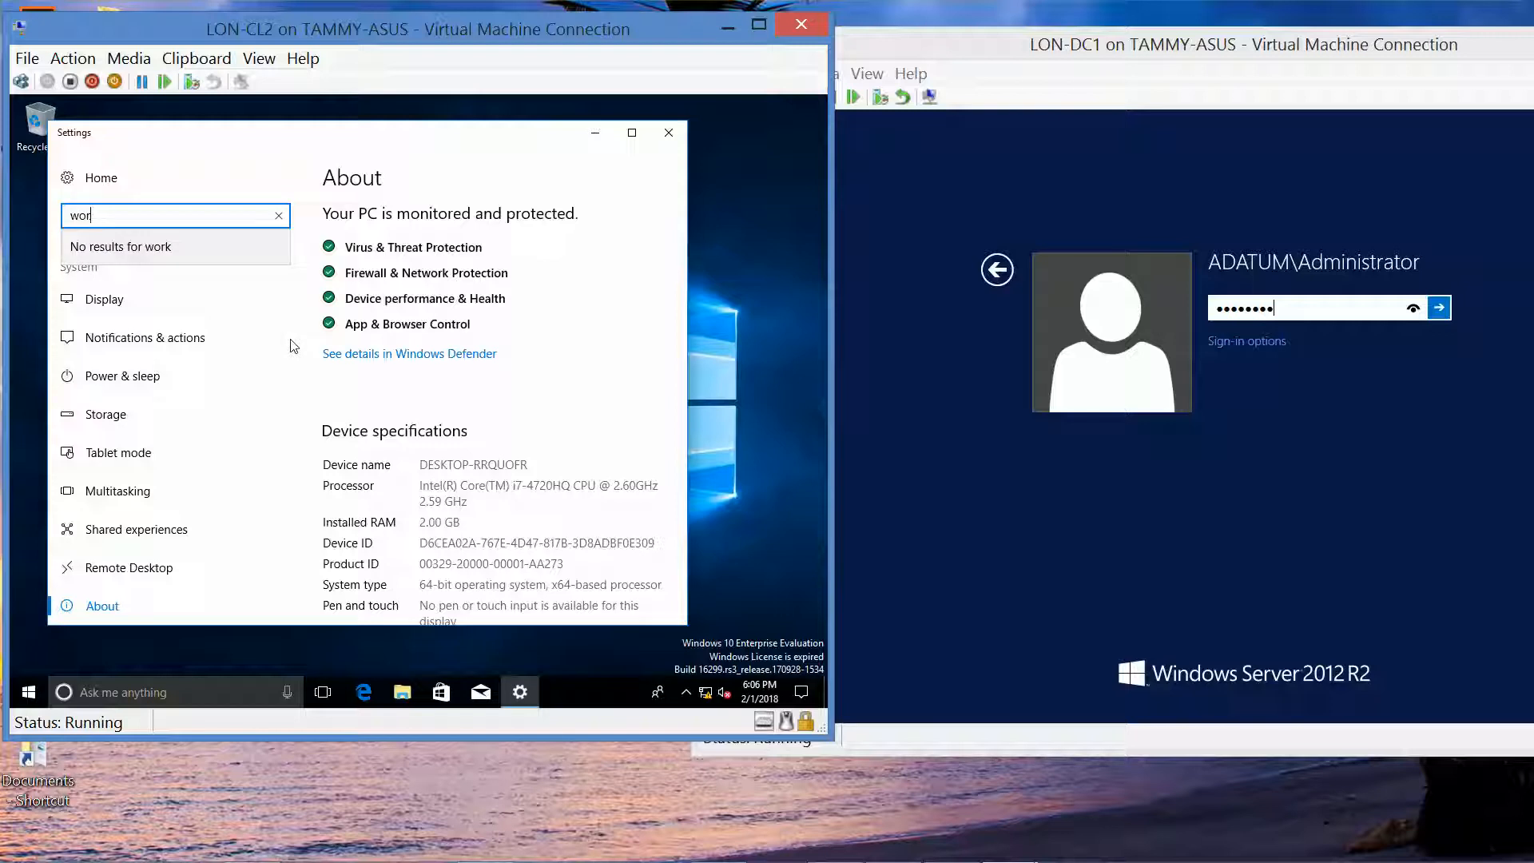
key(BackSpace)
key(BackSpace)
key(BackSpace)
text(domain)
key(BackSpace)
key(BackSpace)
key(BackSpace)
key(BackSpace)
key(BackSpace)
key(BackSpace)
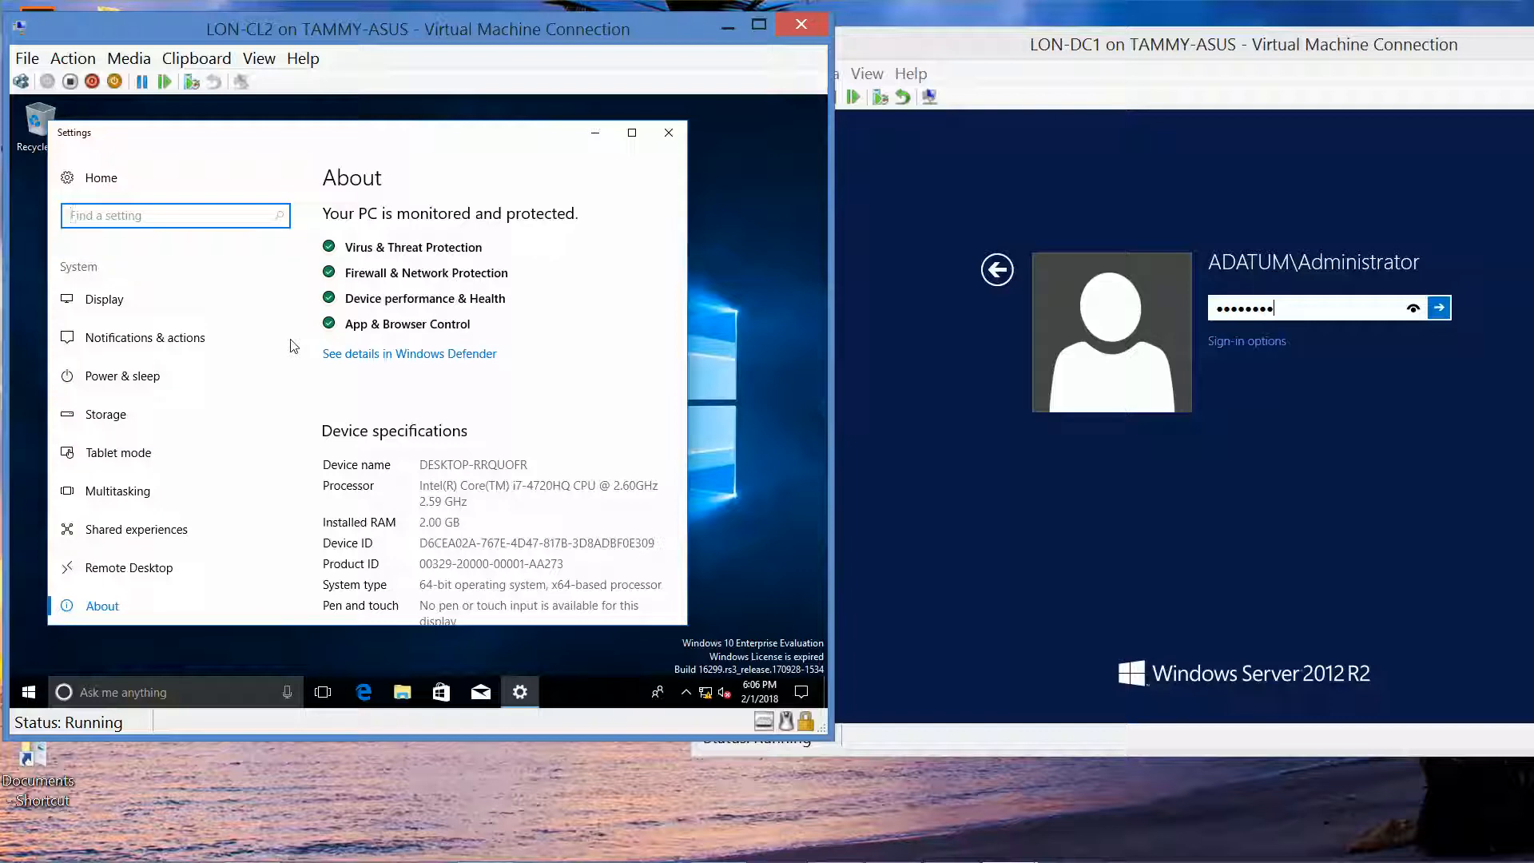
text(compu)
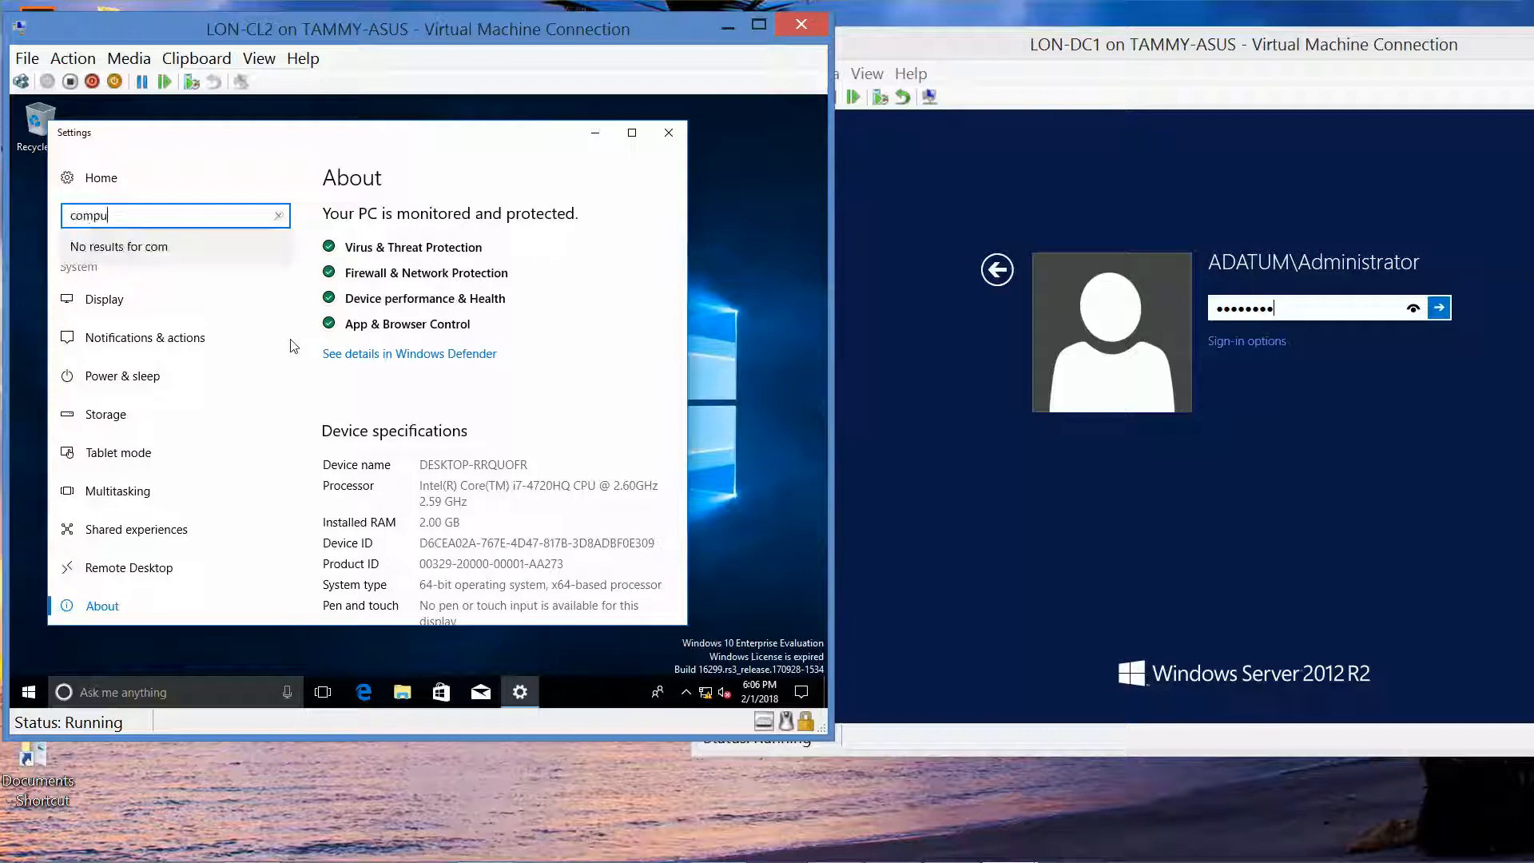
text(ter name)
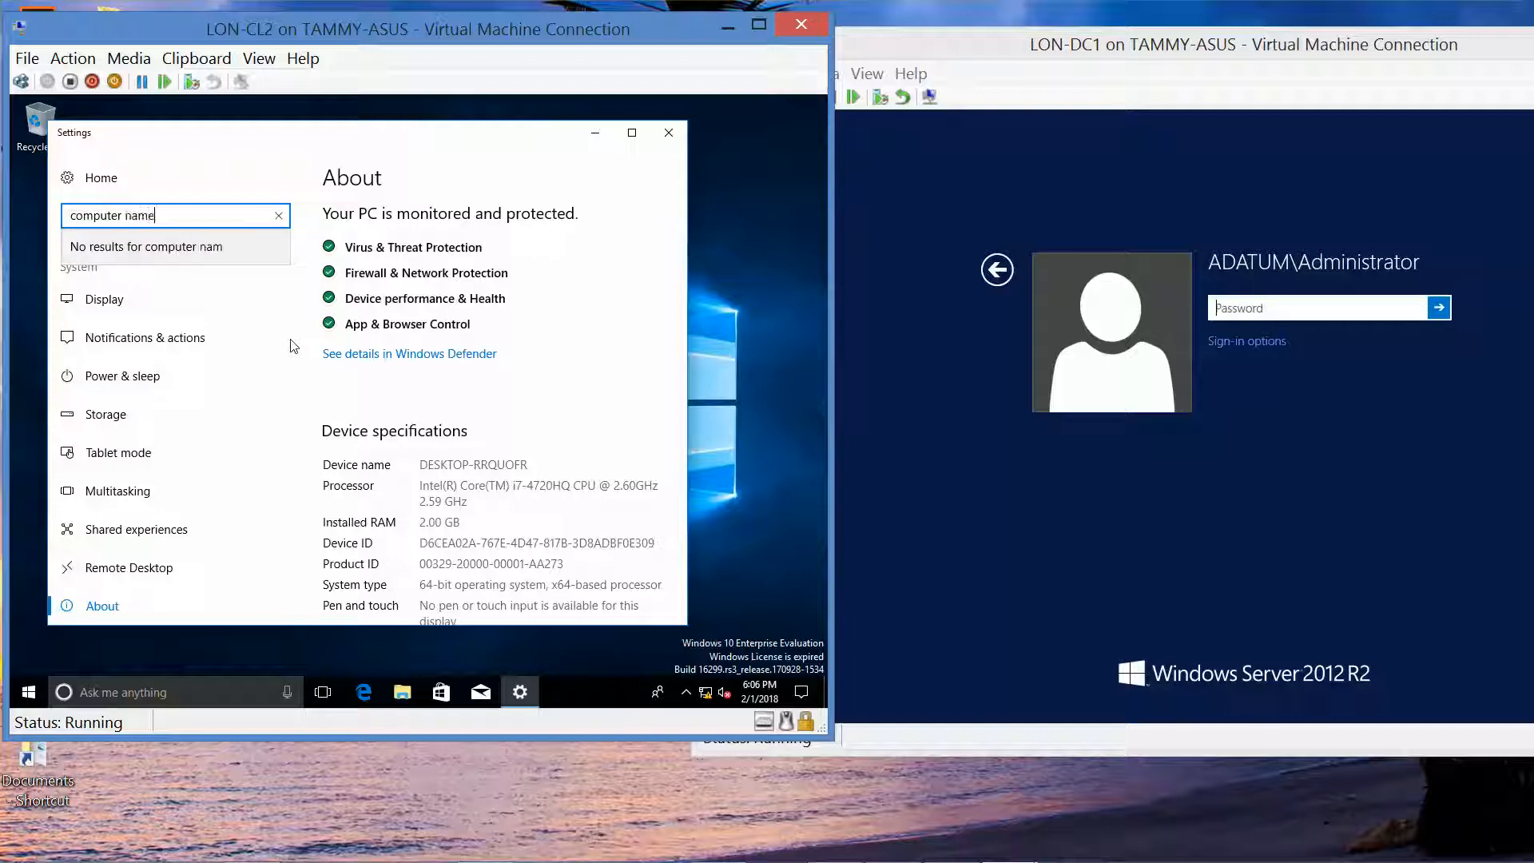
key(Tab)
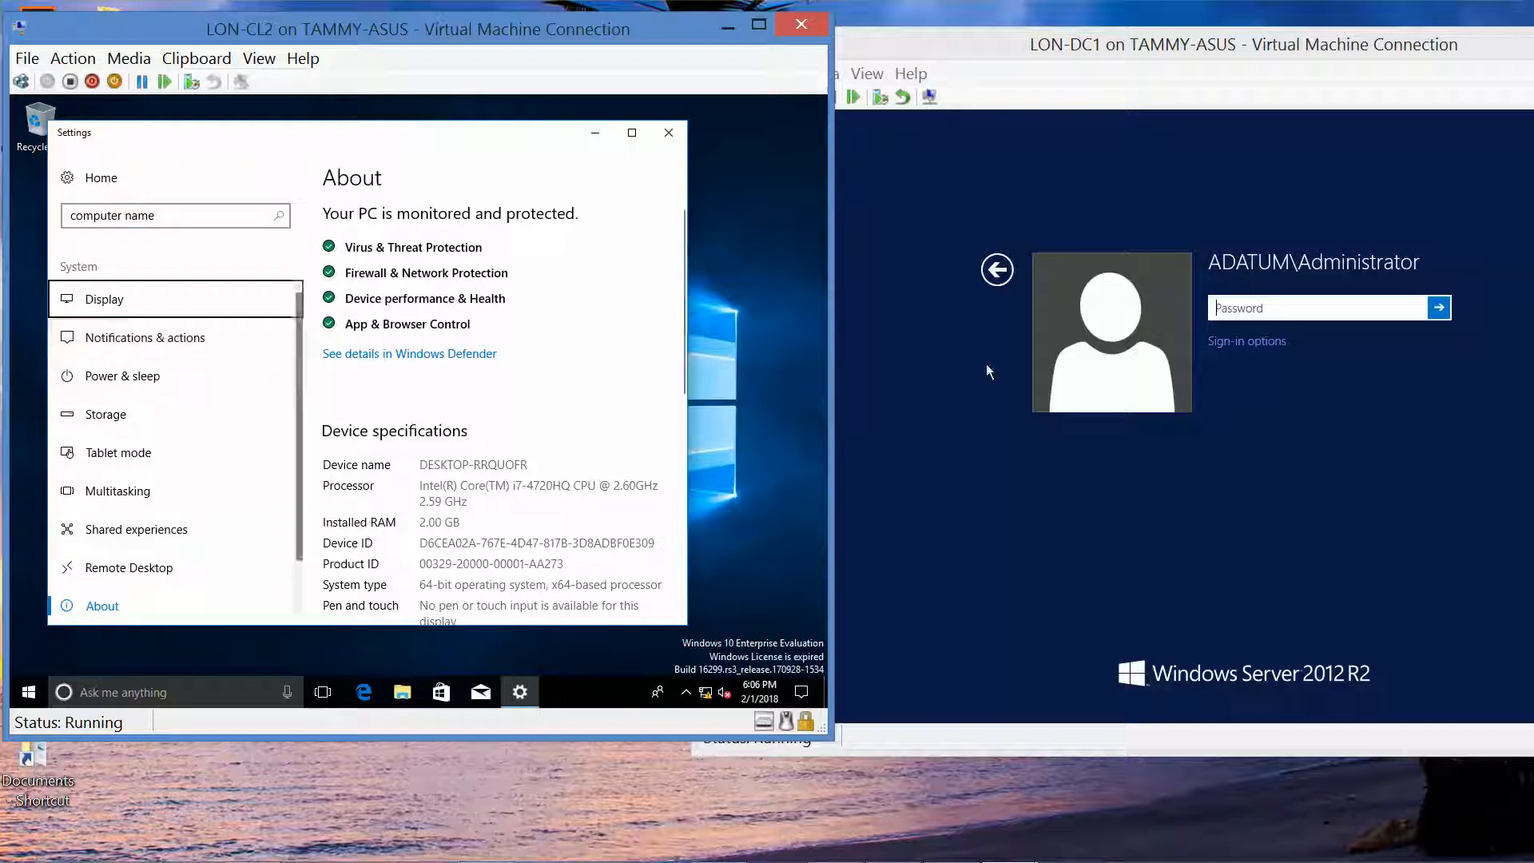
Step: Re-enter the domain Administrator password on LON-DC1, verify it, and submit it to sign in
click(1275, 302)
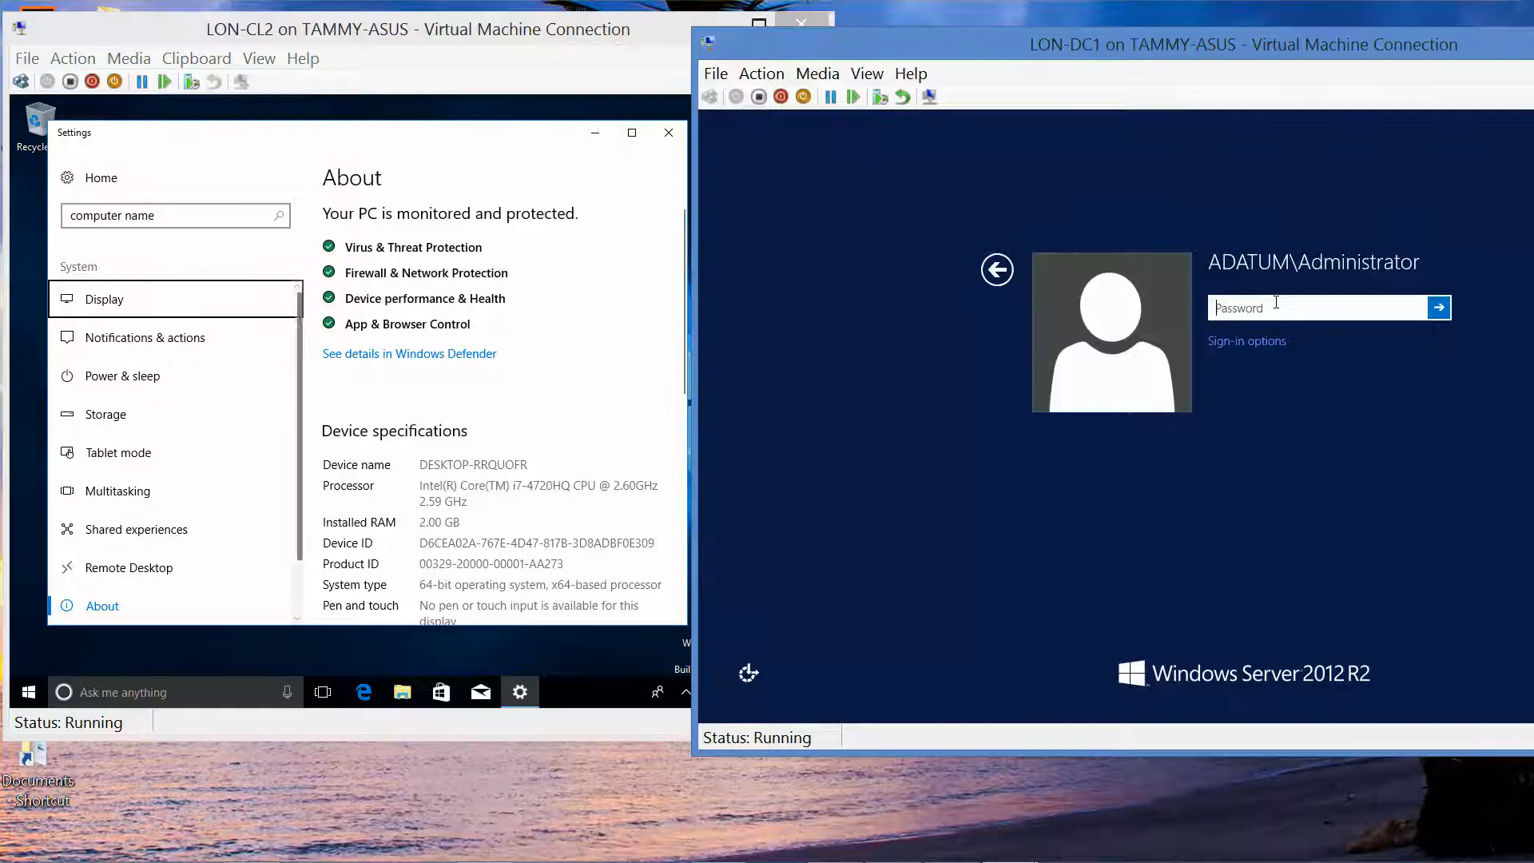
text(P)
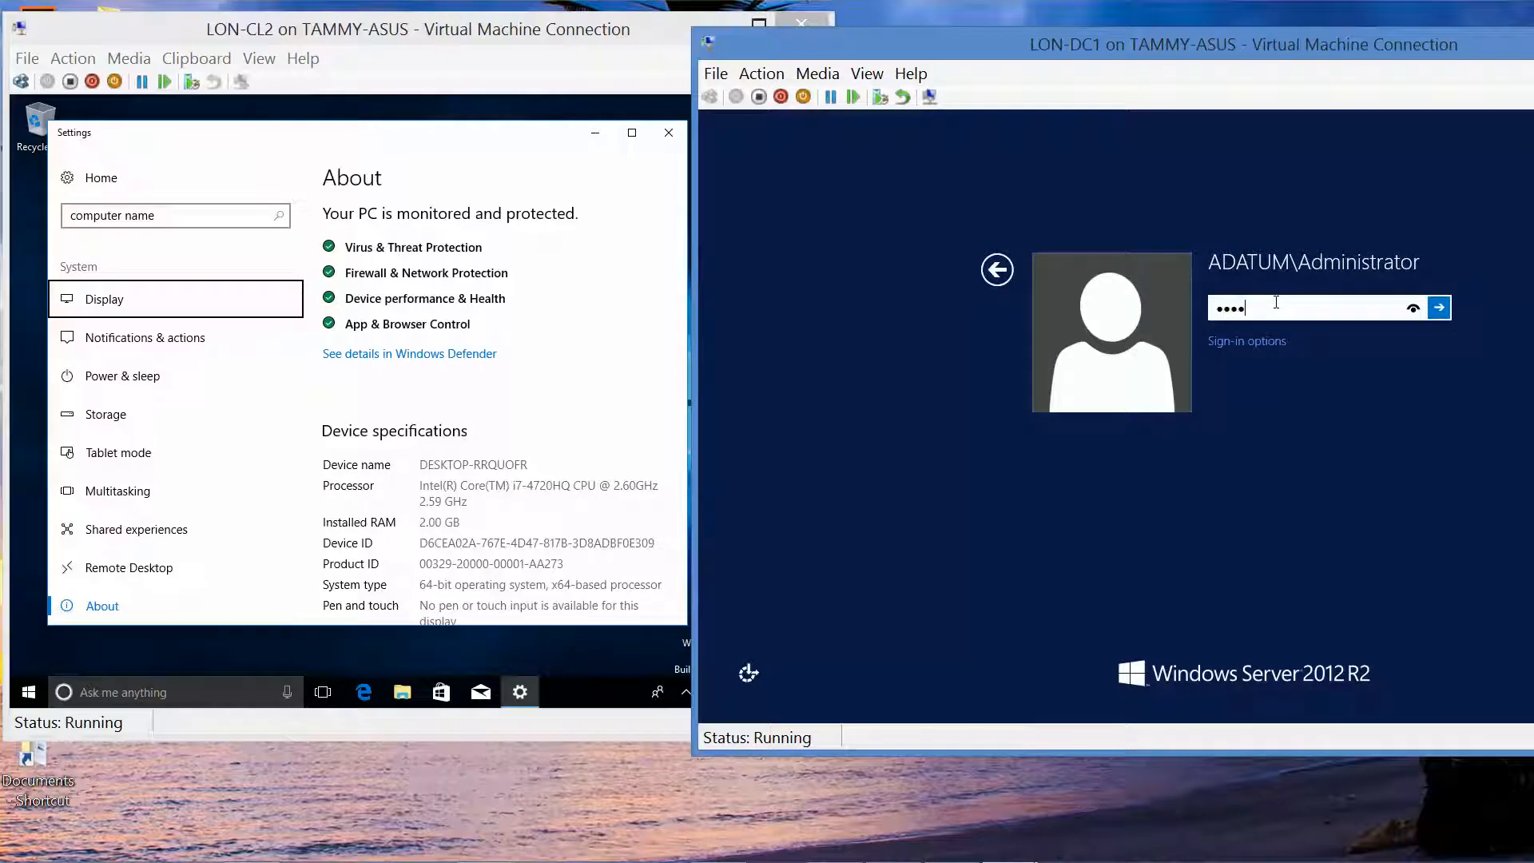
text(•••••••)
drag(1413, 308, 1412, 309)
click(1440, 307)
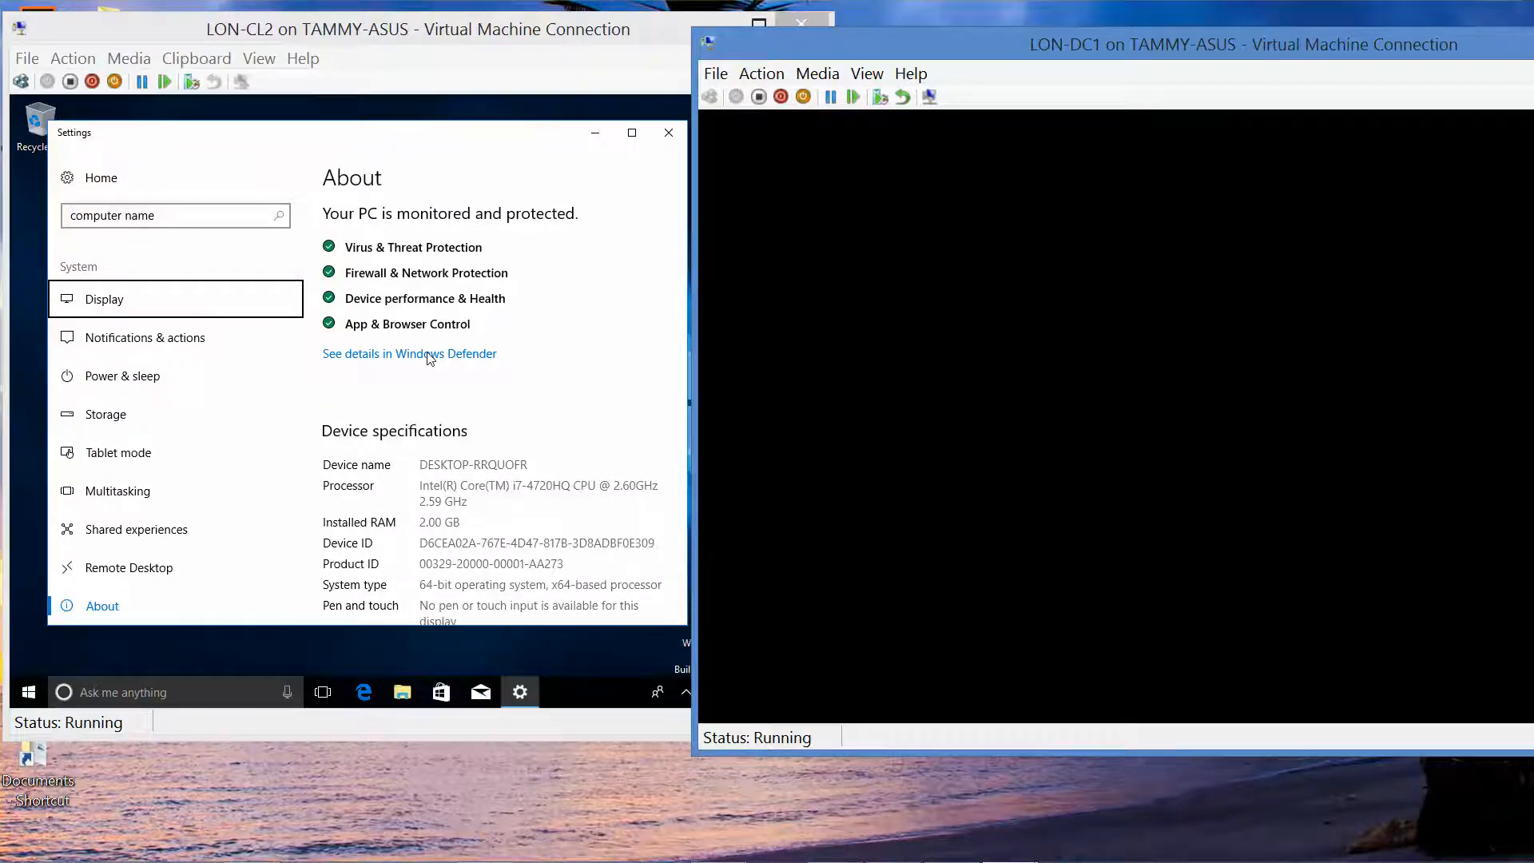
click(429, 358)
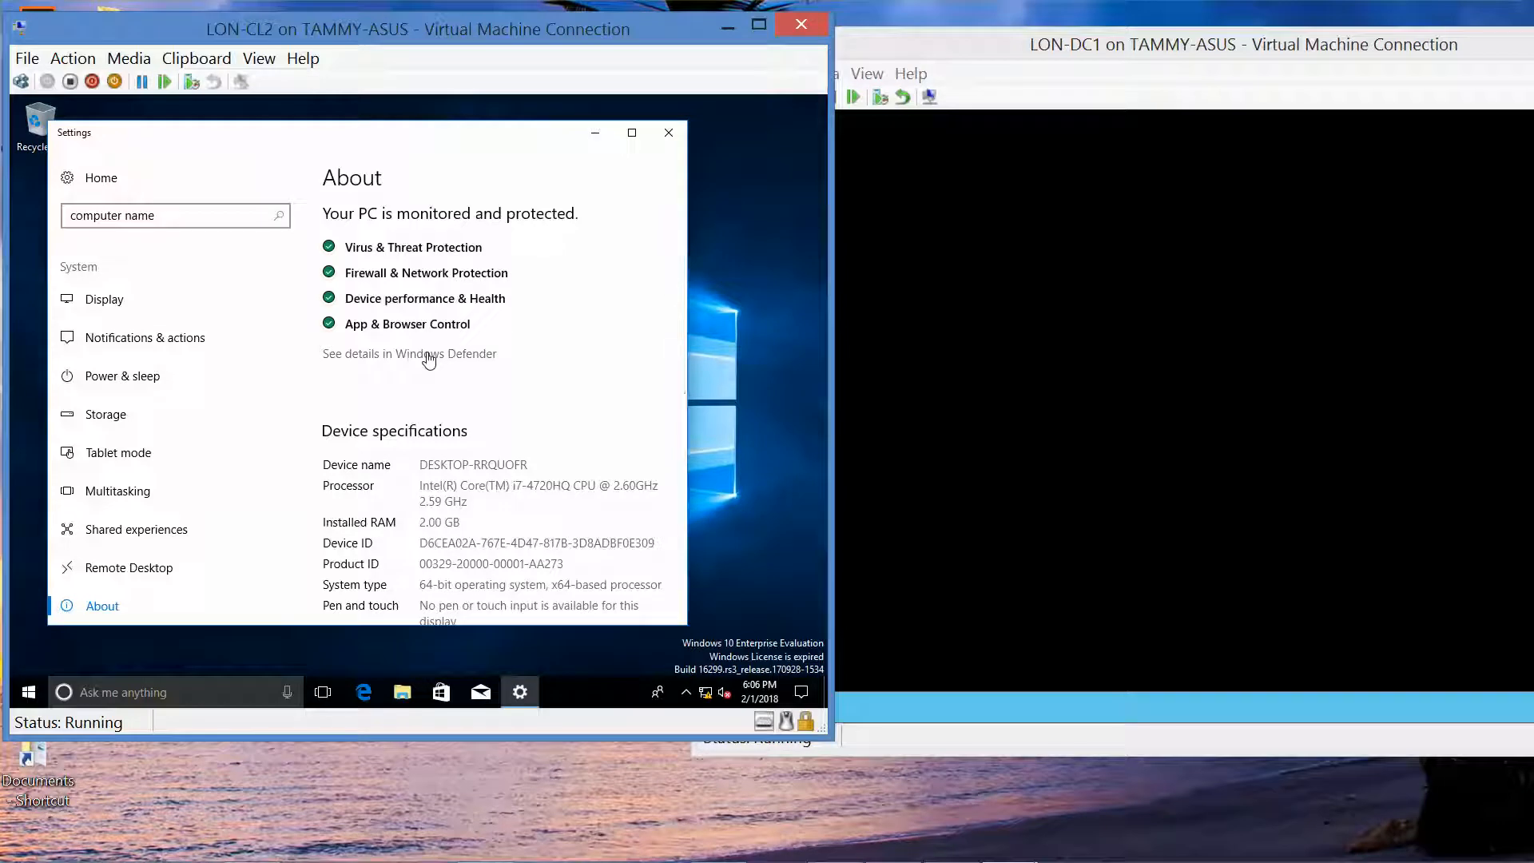
Step: Close the Windows Defender Security Center and Settings windows on LON-CL2
click(429, 358)
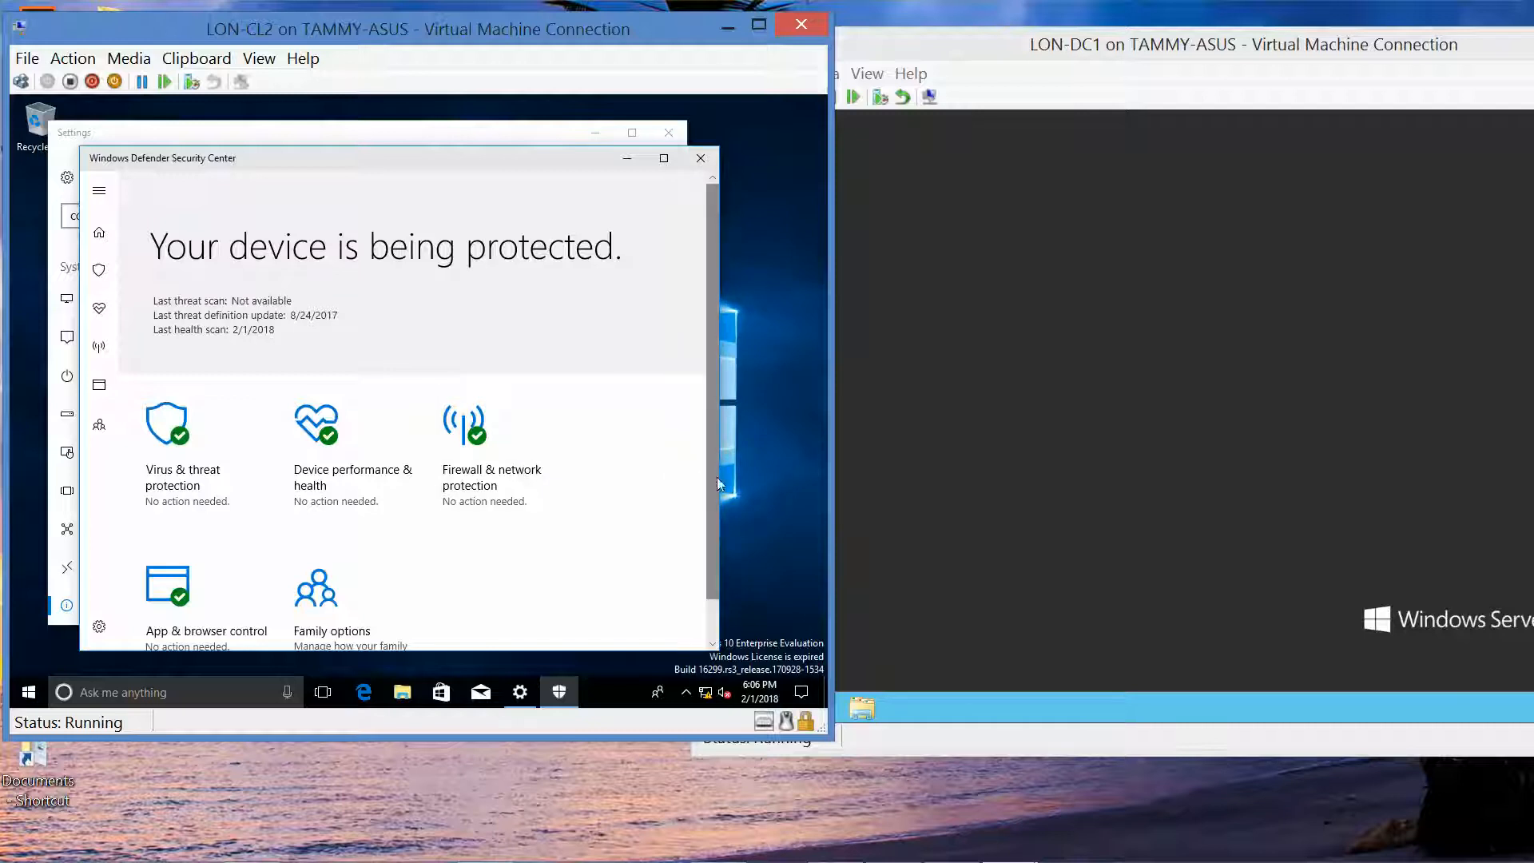
drag(712, 478, 711, 564)
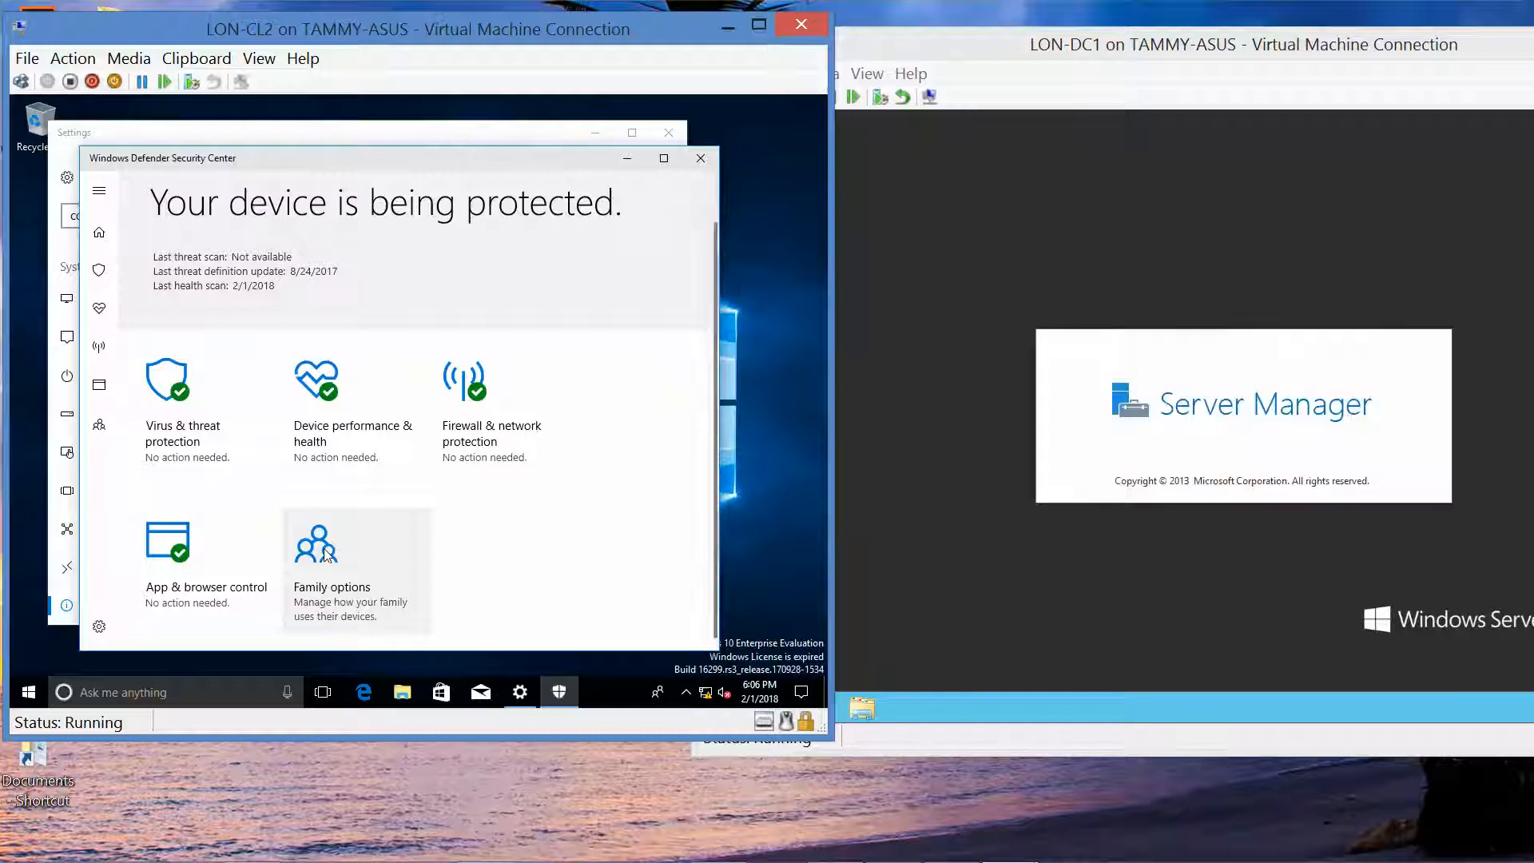
click(700, 166)
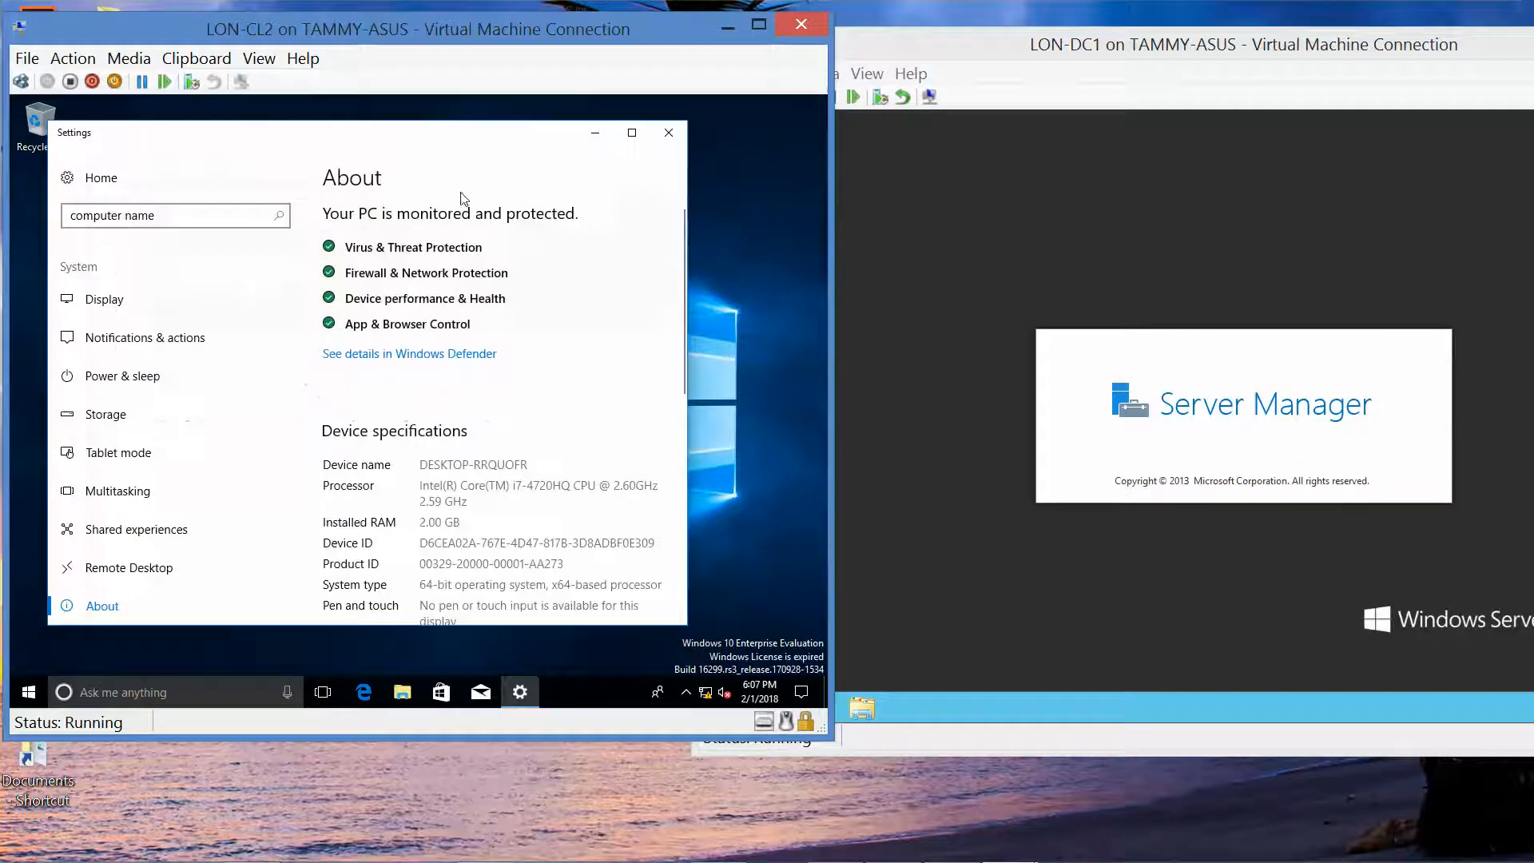
click(669, 134)
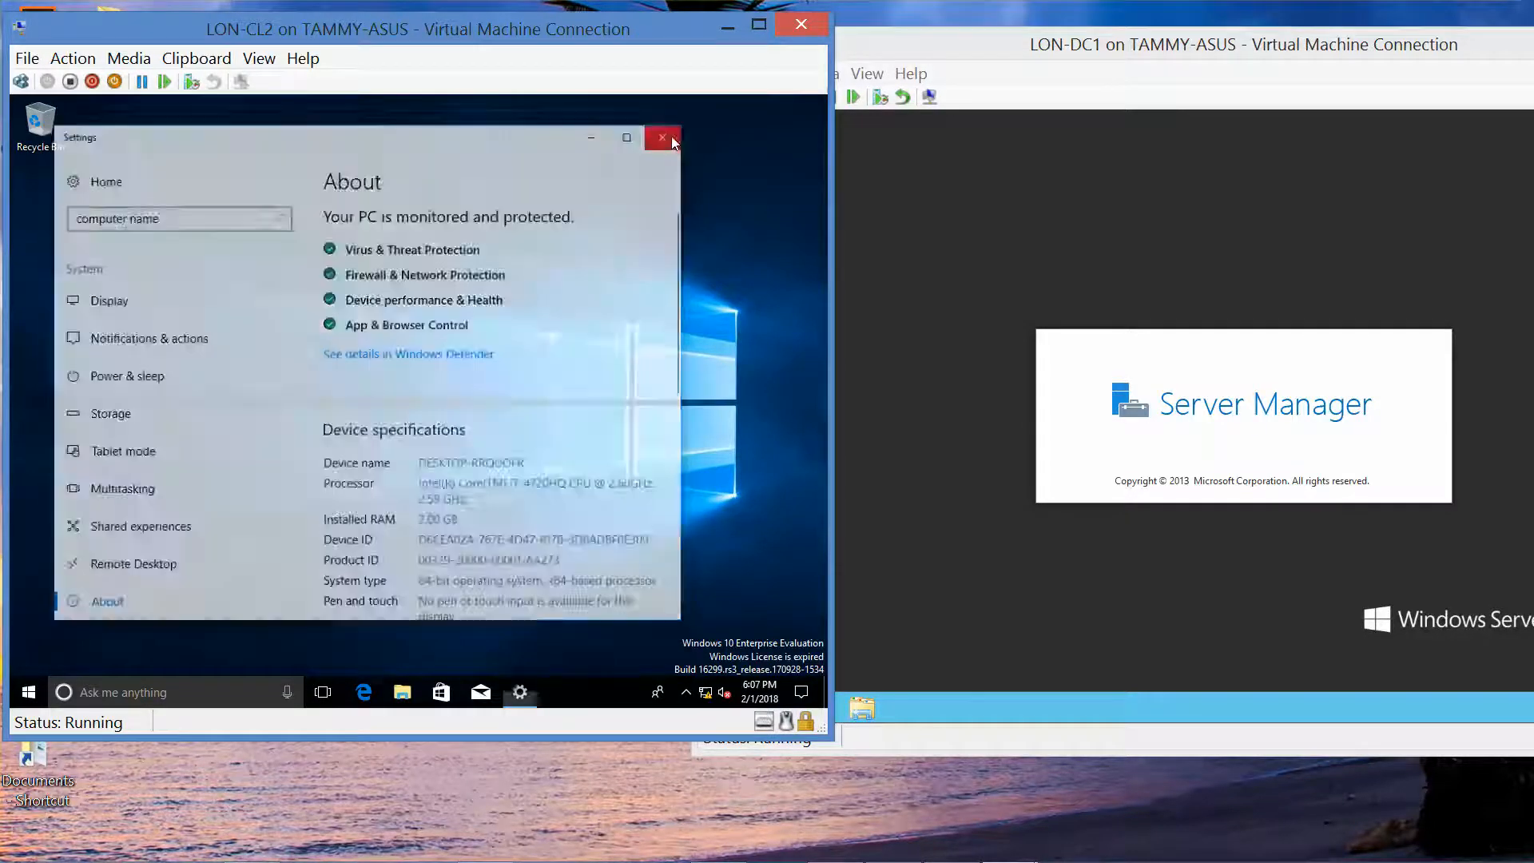
Step: Search LON-CL2 for 'computer name' and open View your PC name
click(110, 694)
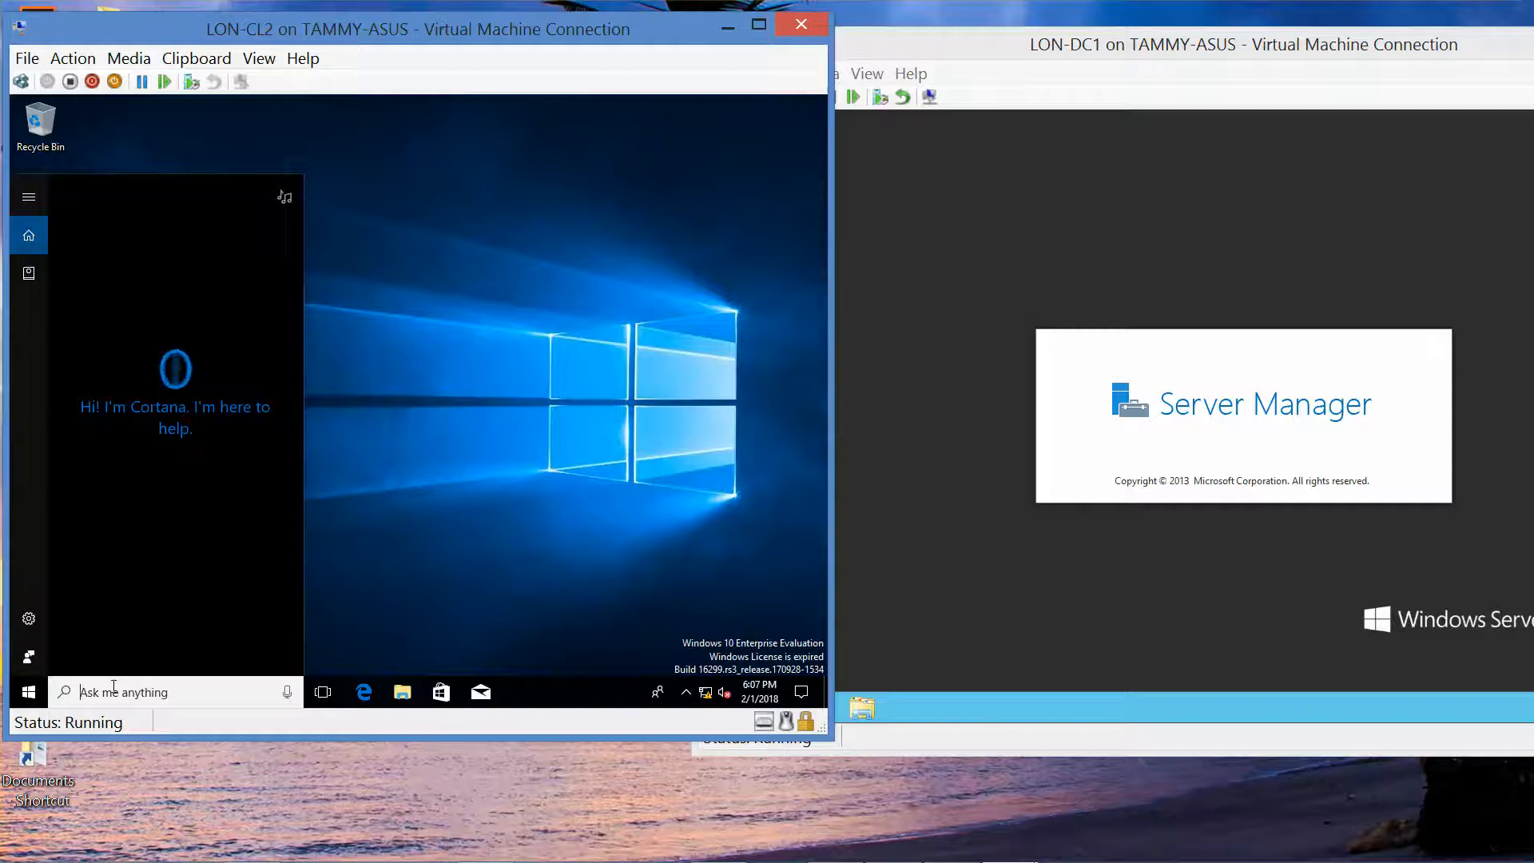
text(workgroup)
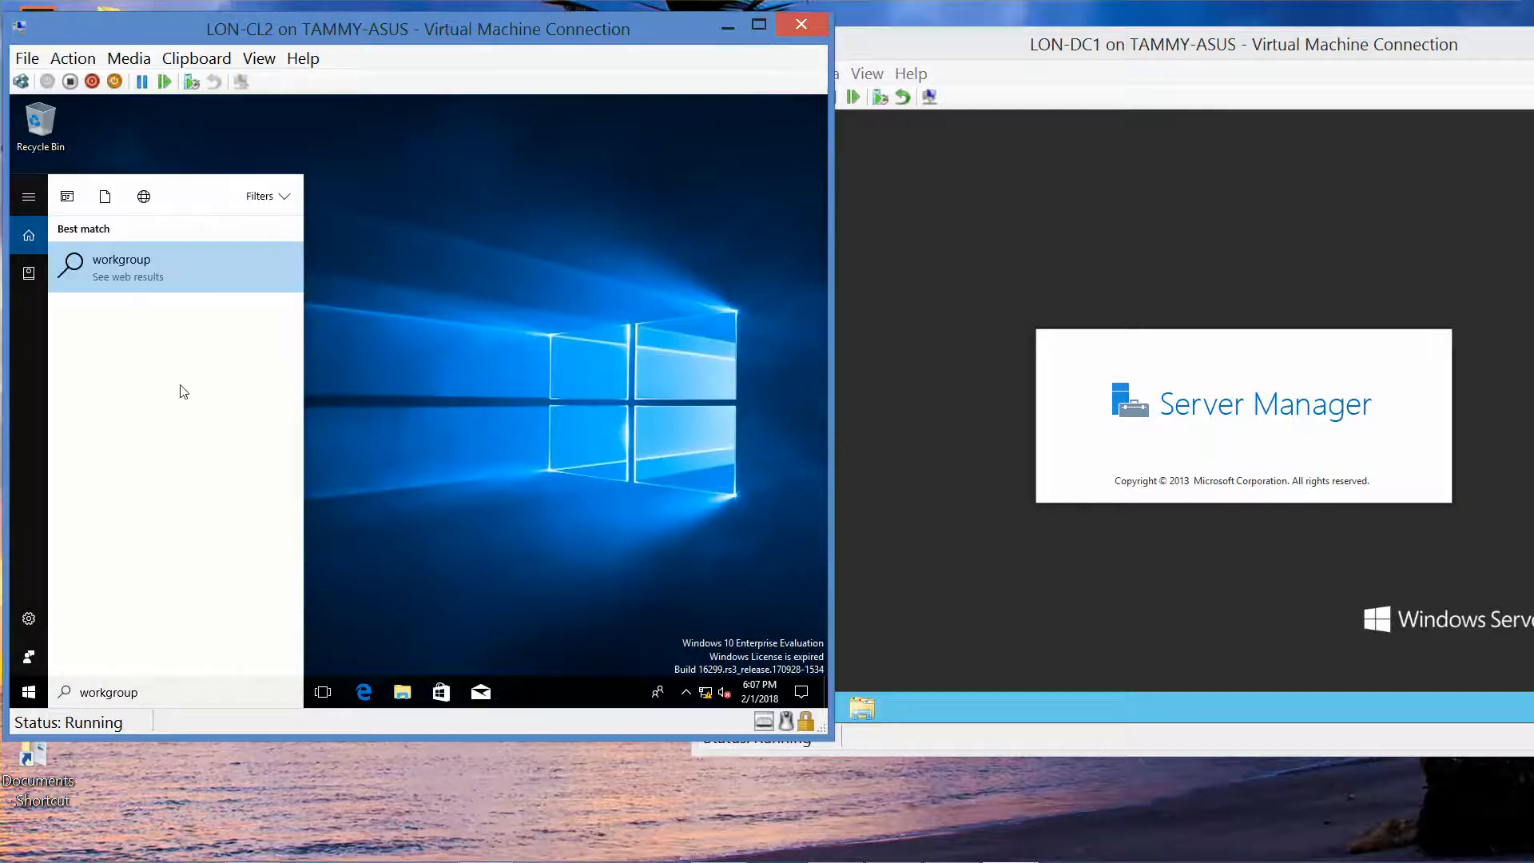
key(BackSpace)
key(BackSpace)
key(BackSpace)
key(BackSpace)
key(BackSpace)
key(BackSpace)
key(BackSpace)
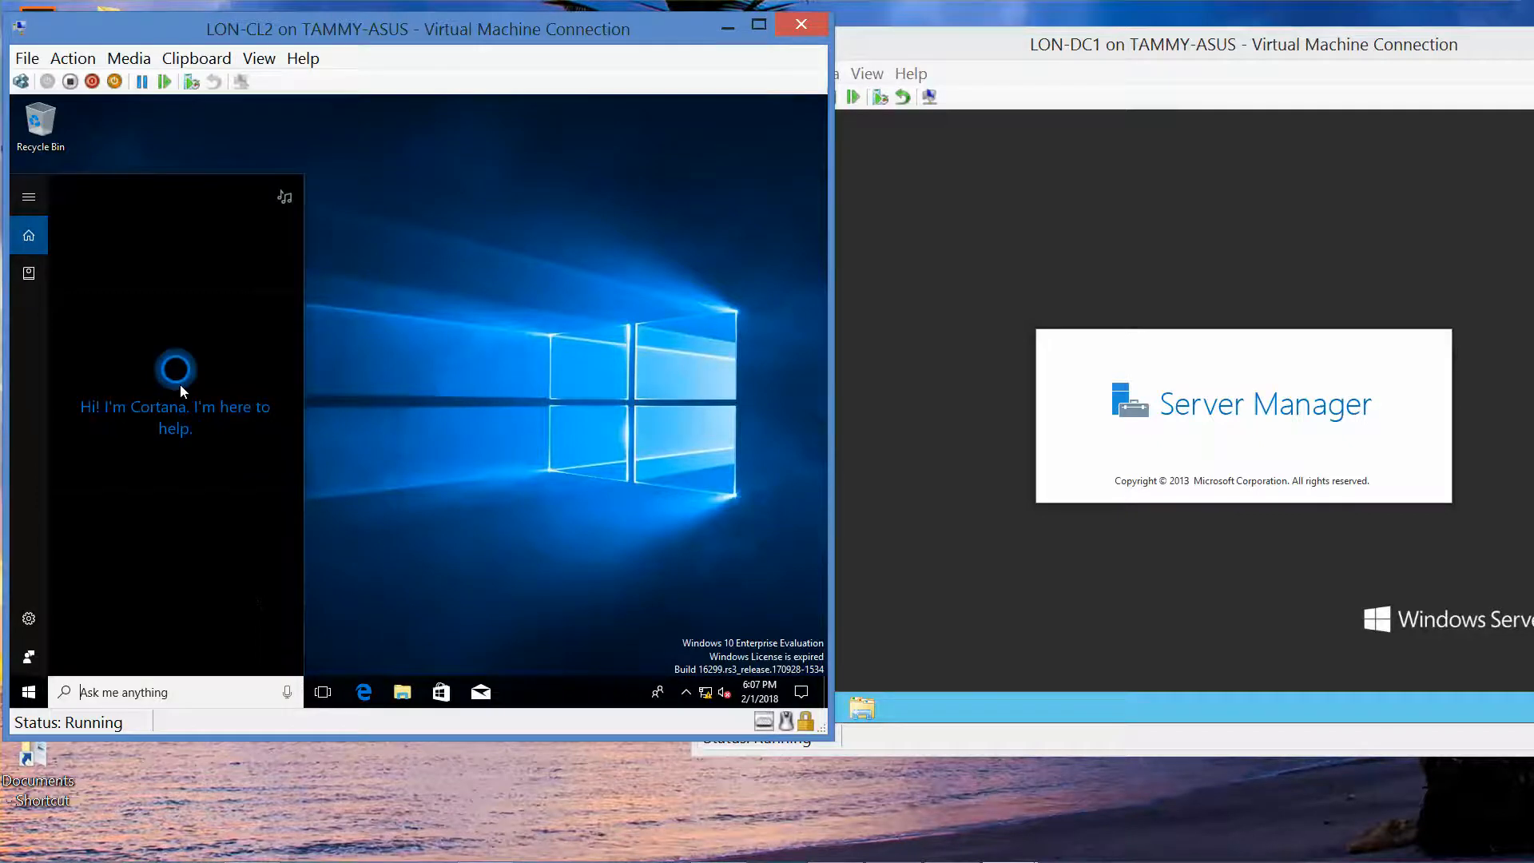
text(computer name)
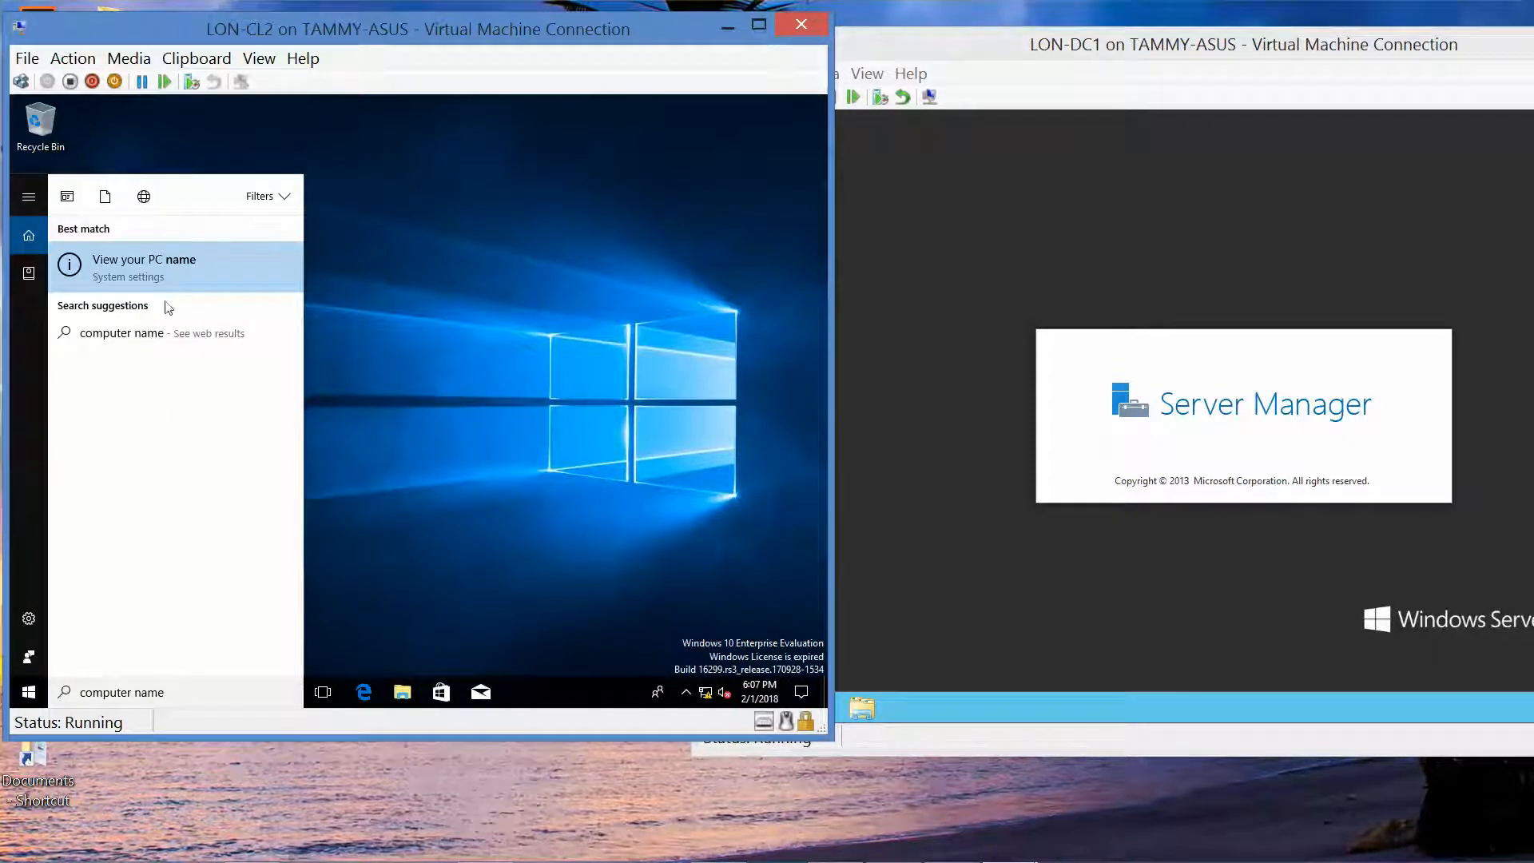
click(151, 258)
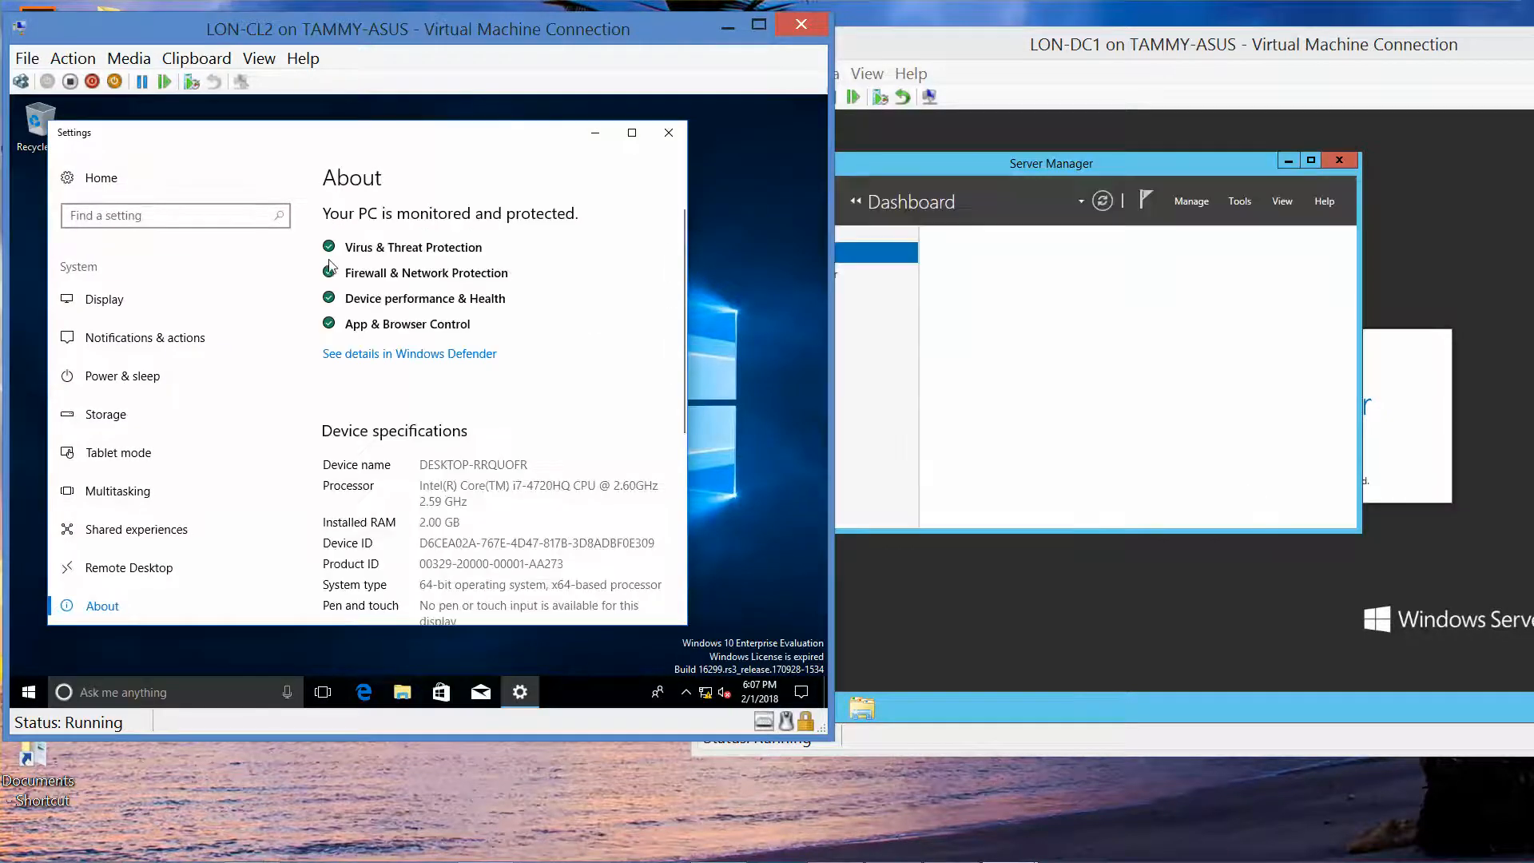
Step: Minimize Server Manager on LON-DC1 and show Task Manager's Services list
click(1287, 160)
click(1286, 160)
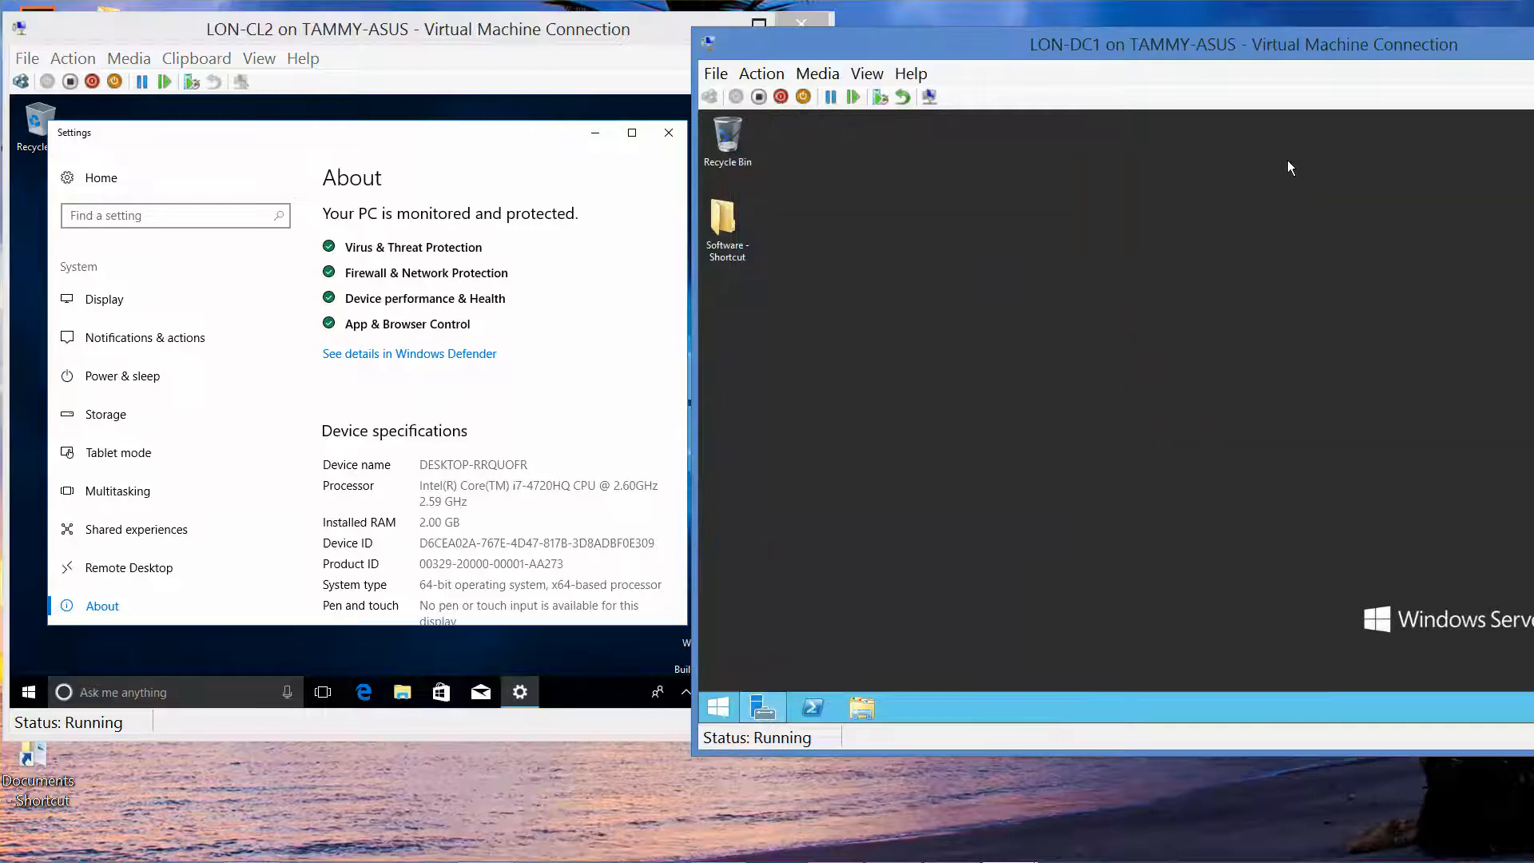
right_click(717, 709)
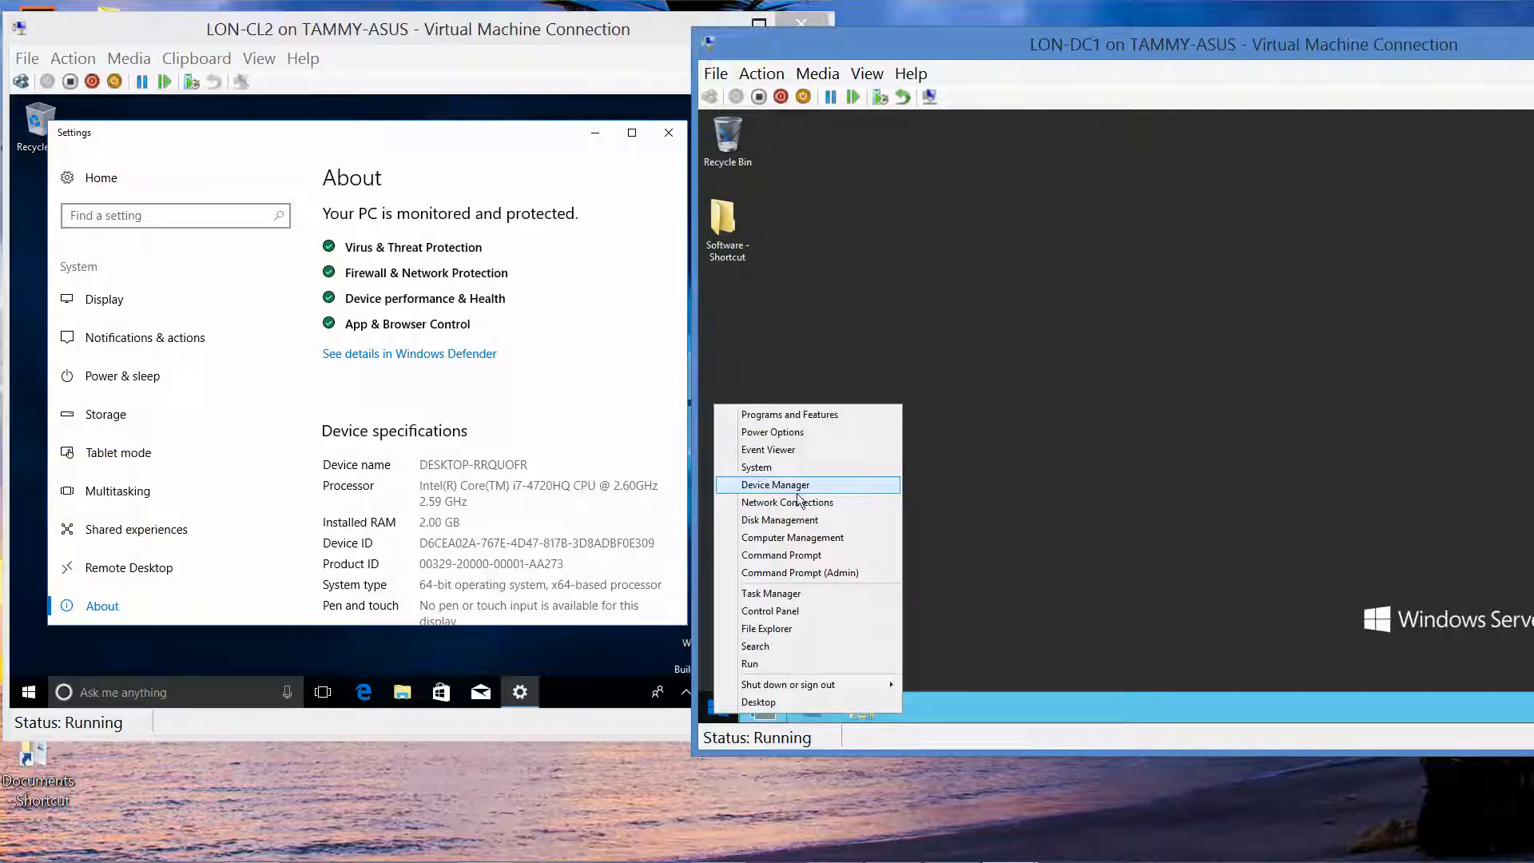
click(797, 595)
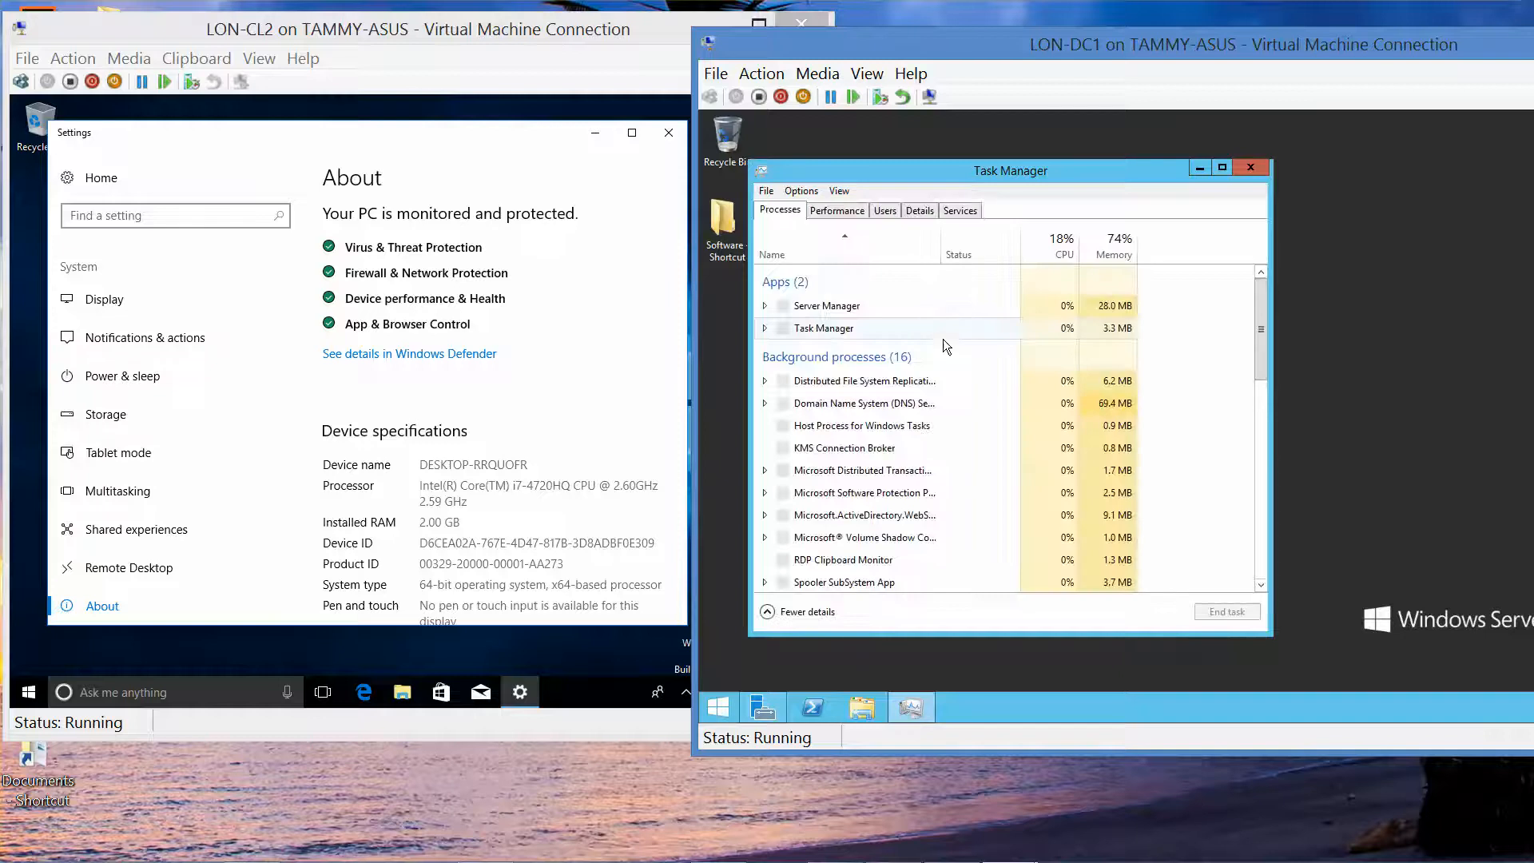
click(970, 212)
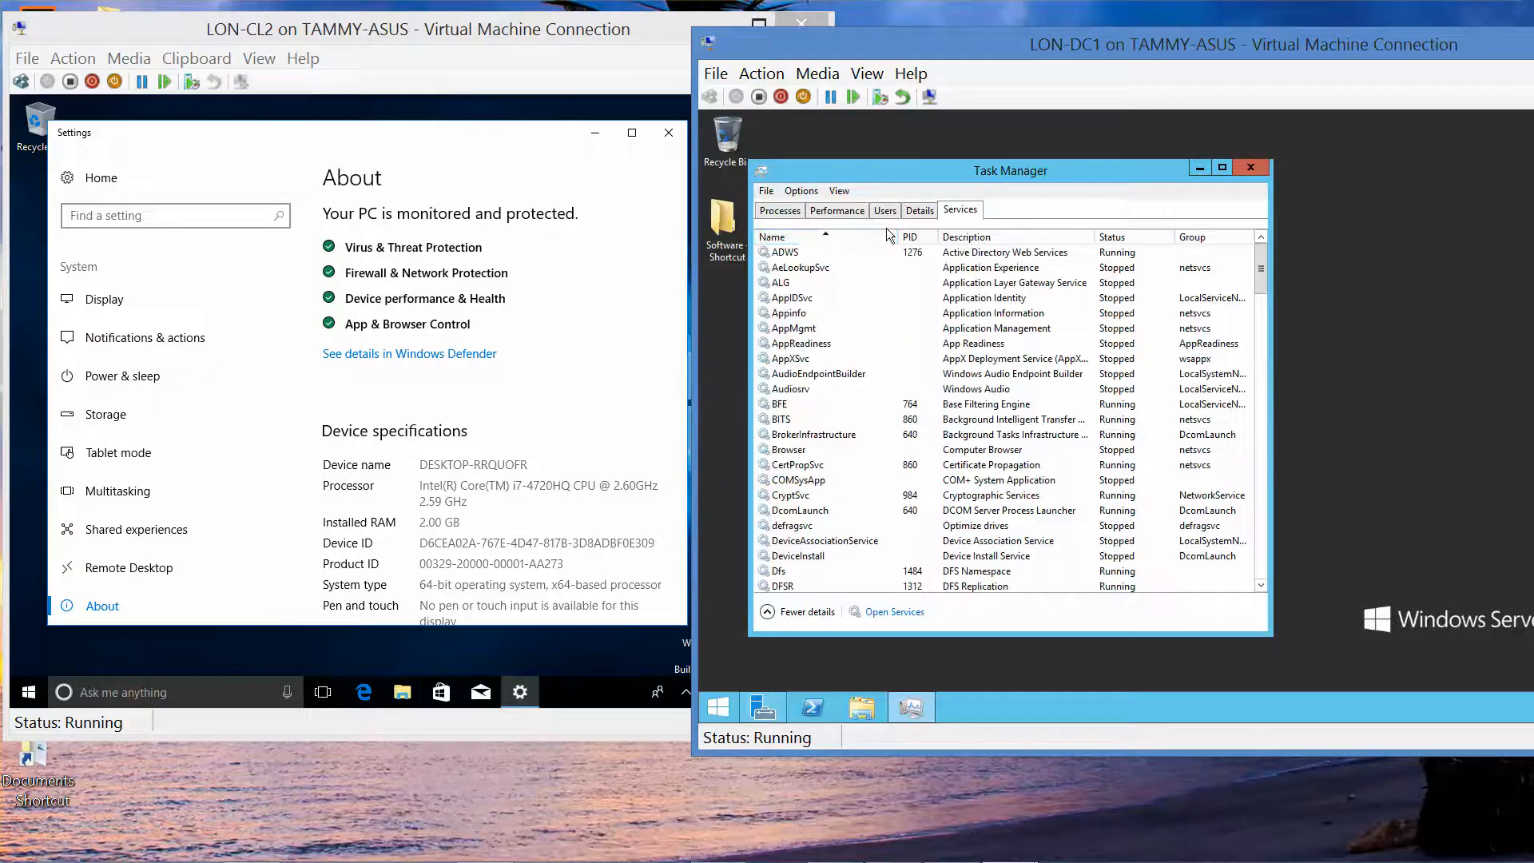
Step: Start the fdPHost and FDResPub services, then close Task Manager
click(844, 240)
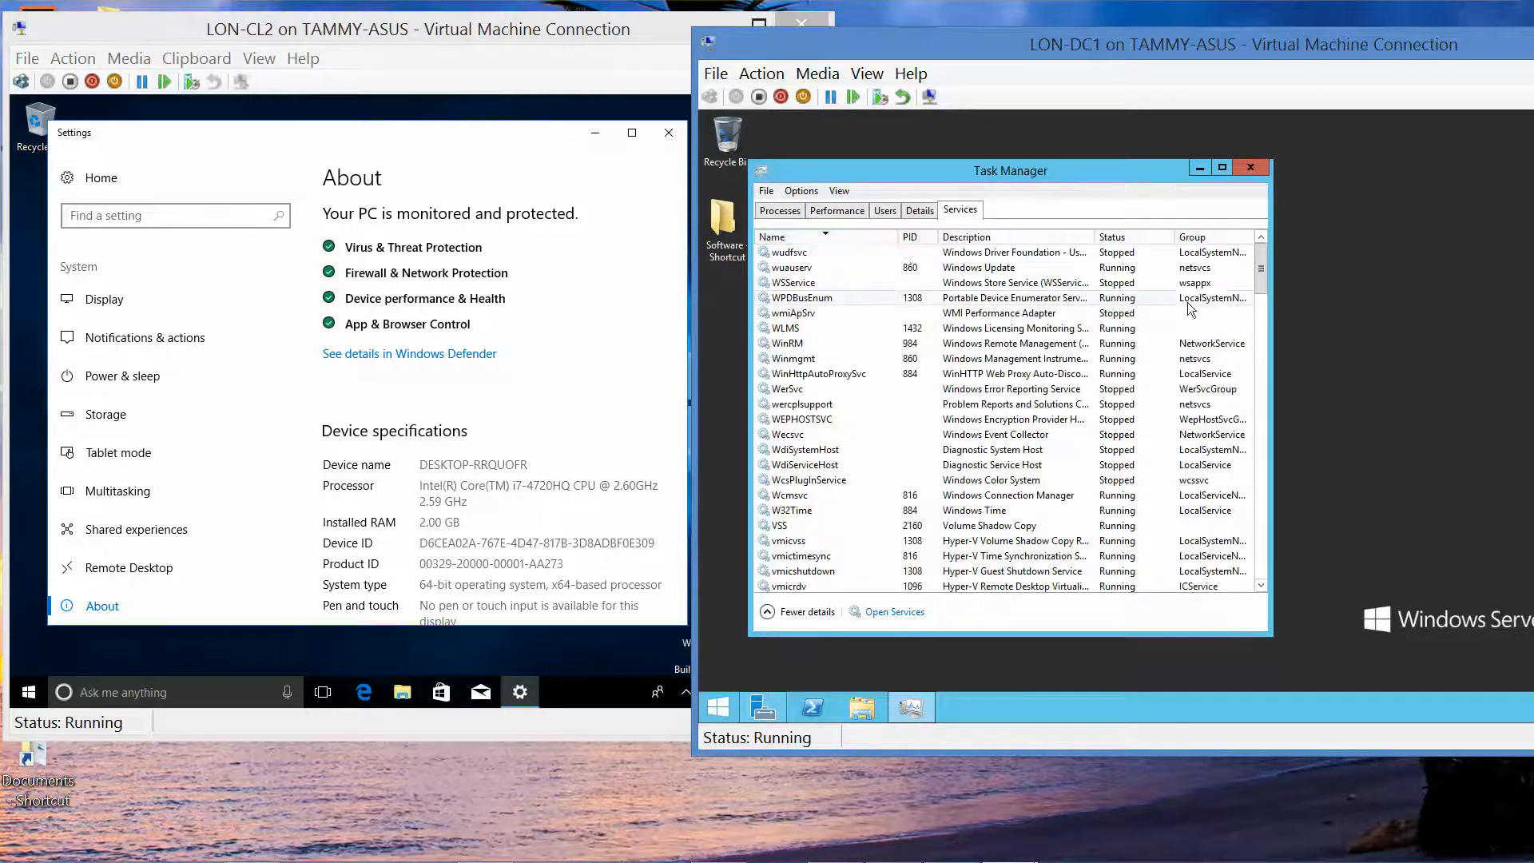
click(874, 234)
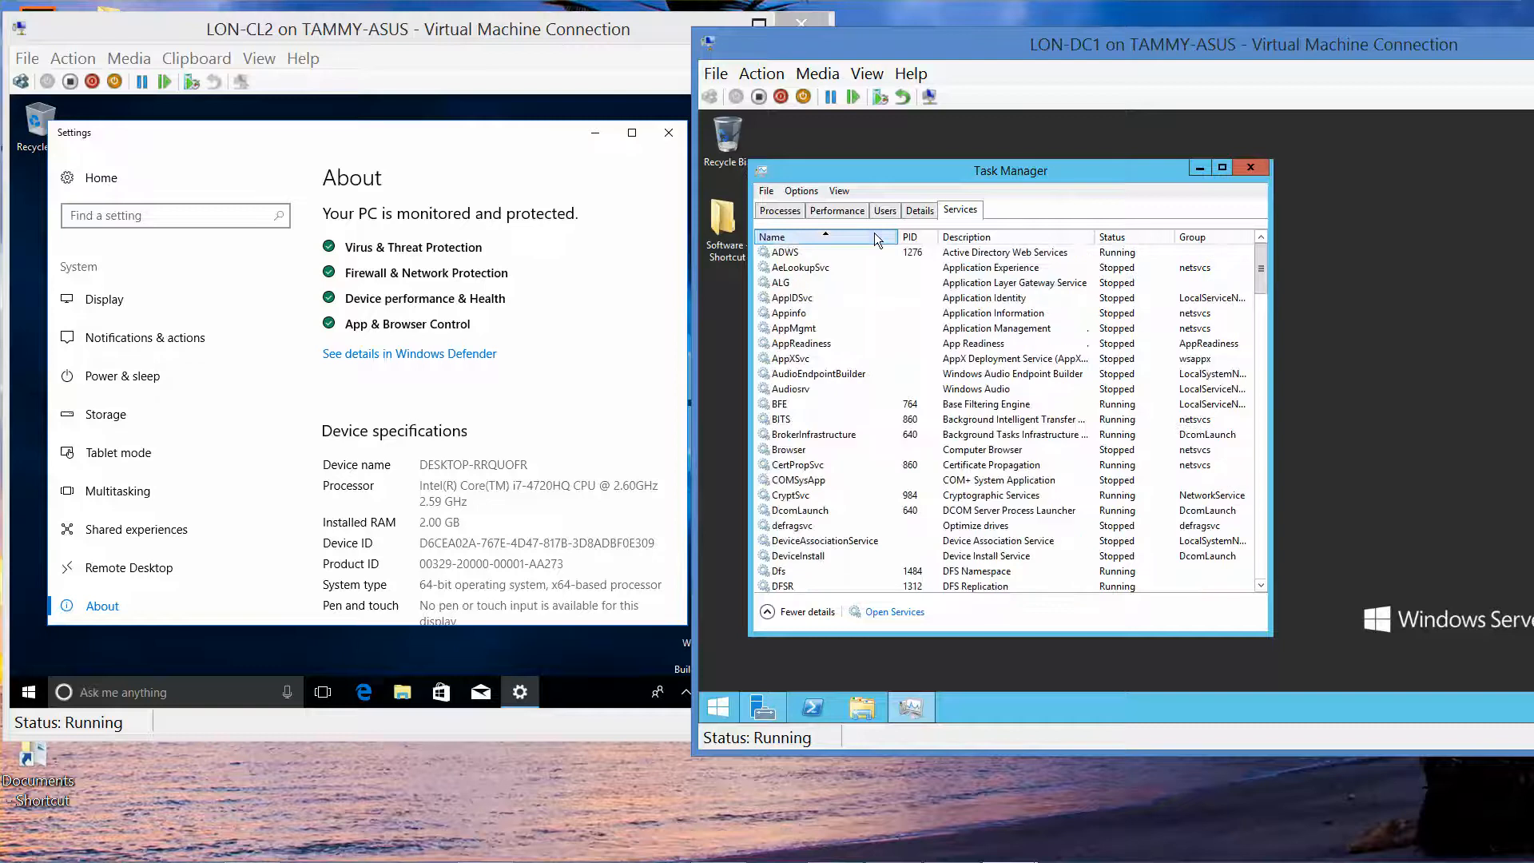
drag(1264, 275, 1267, 336)
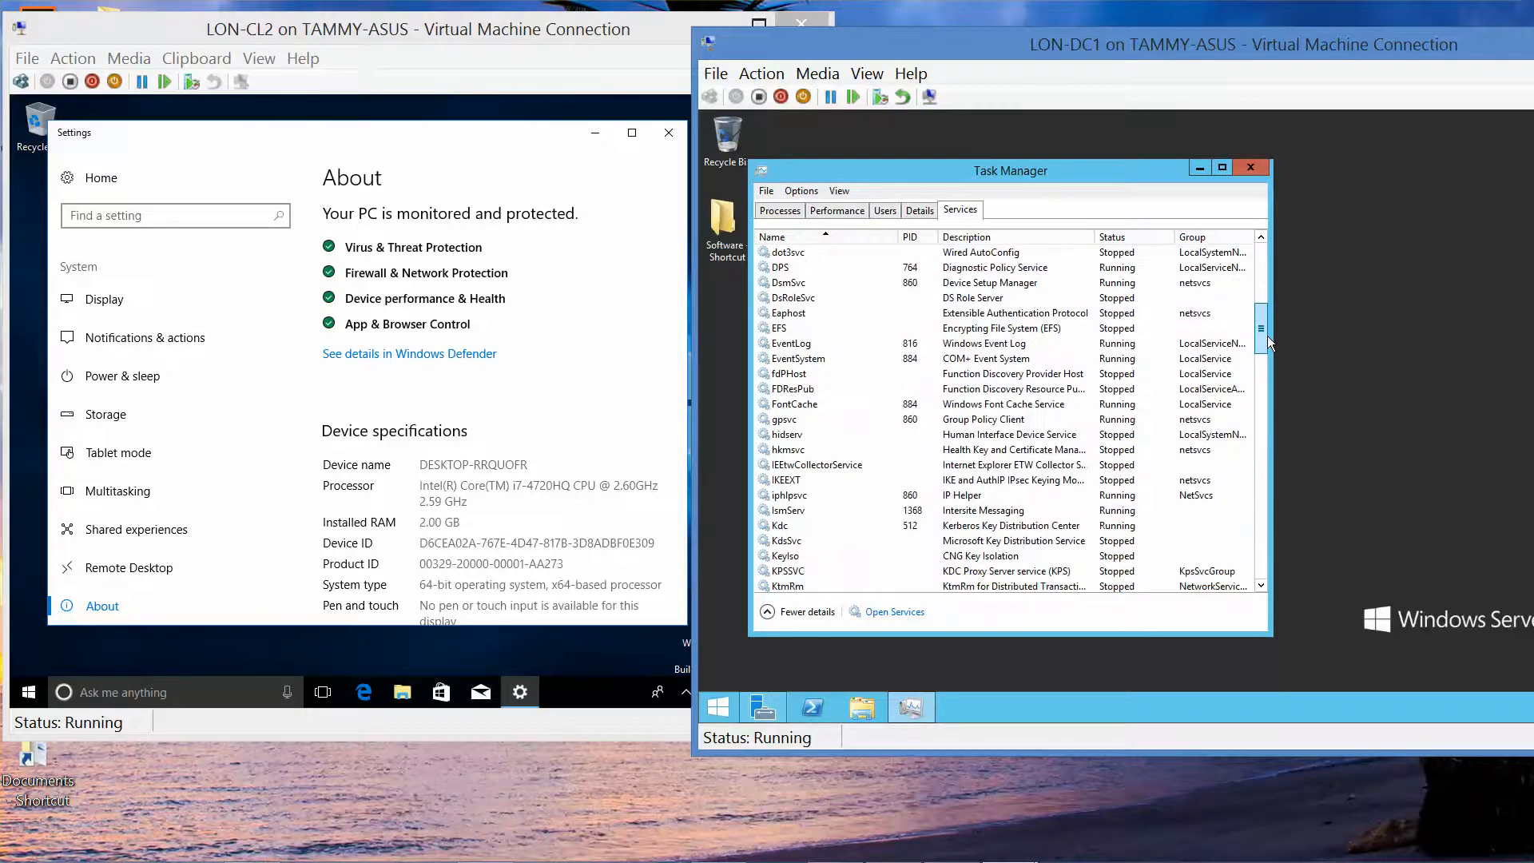
right_click(812, 381)
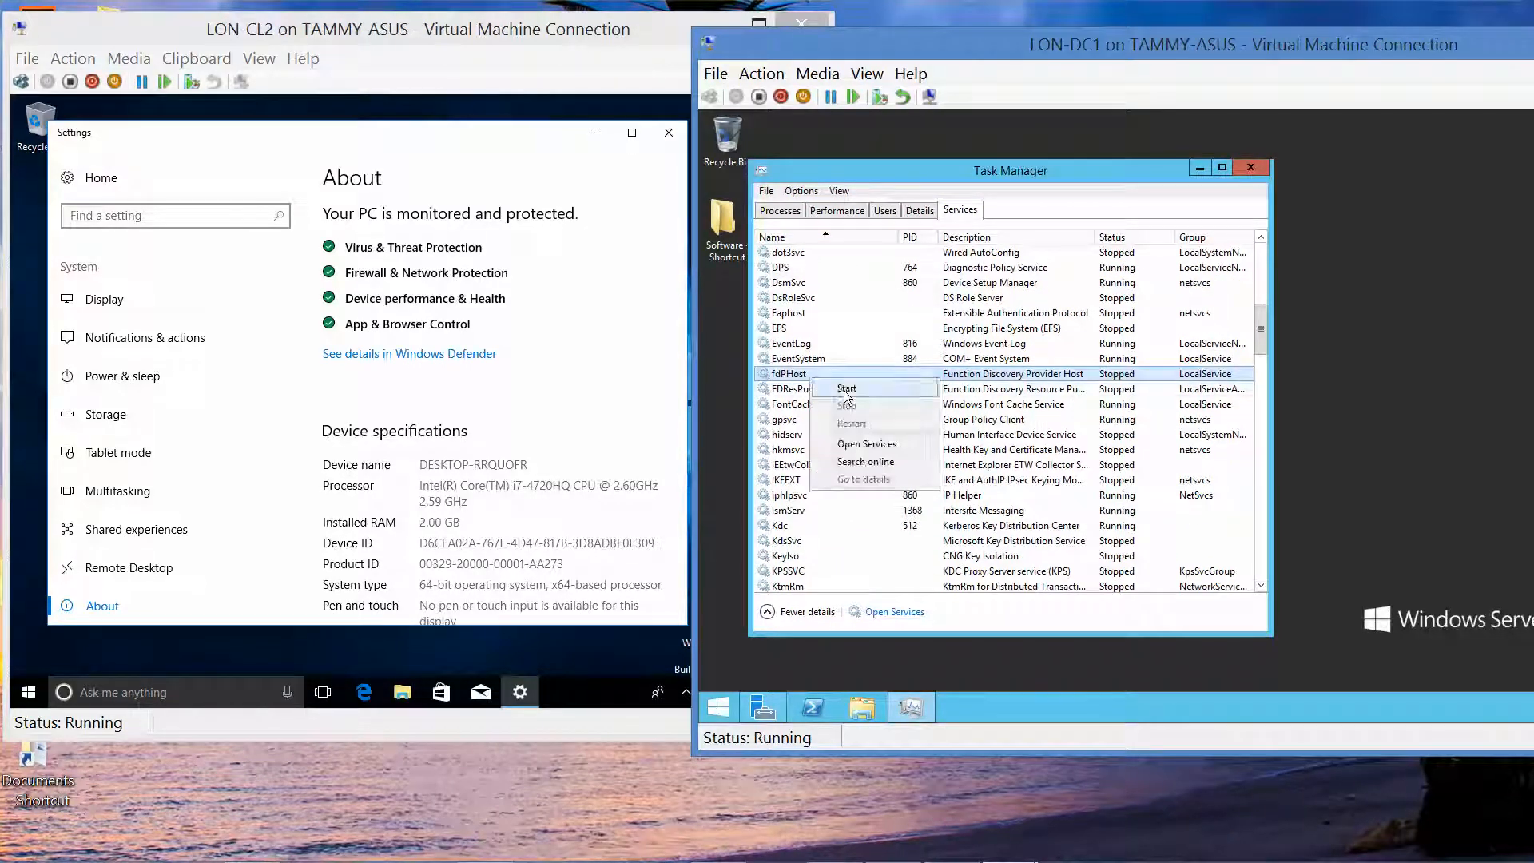
click(845, 388)
right_click(808, 390)
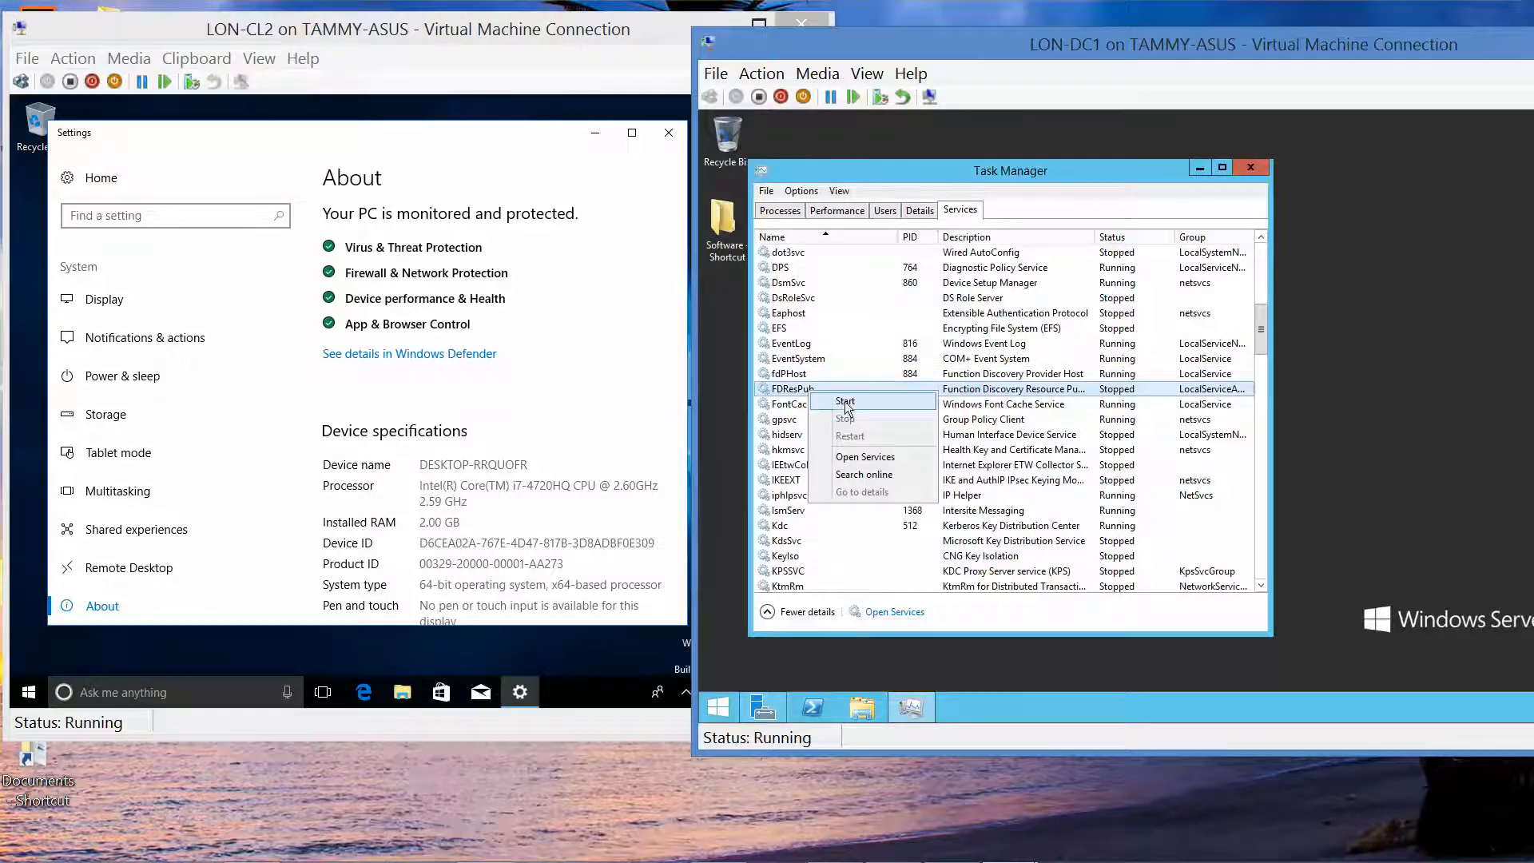
click(845, 401)
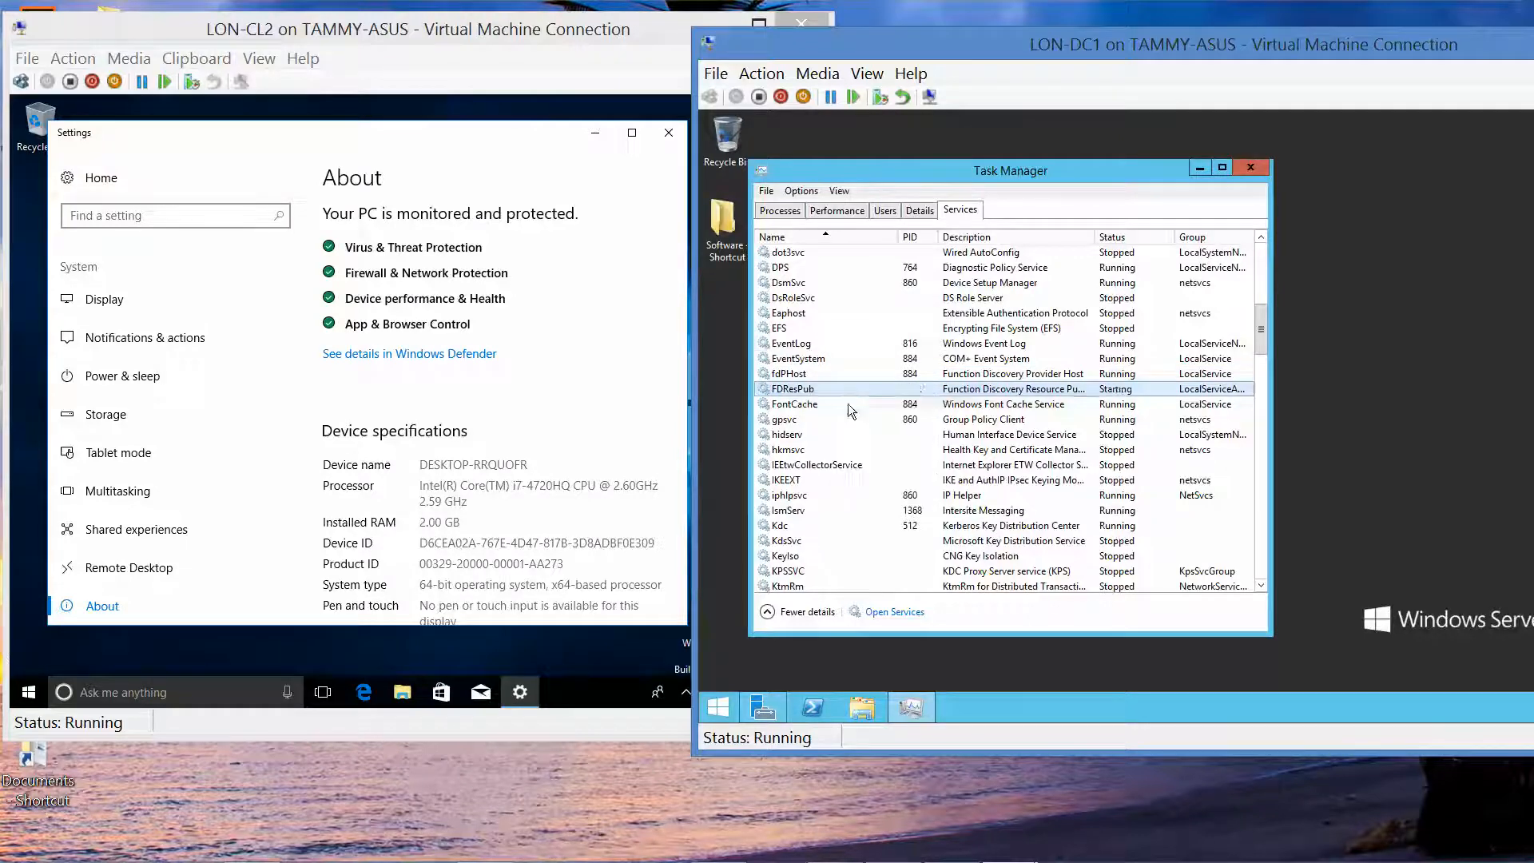
click(1249, 168)
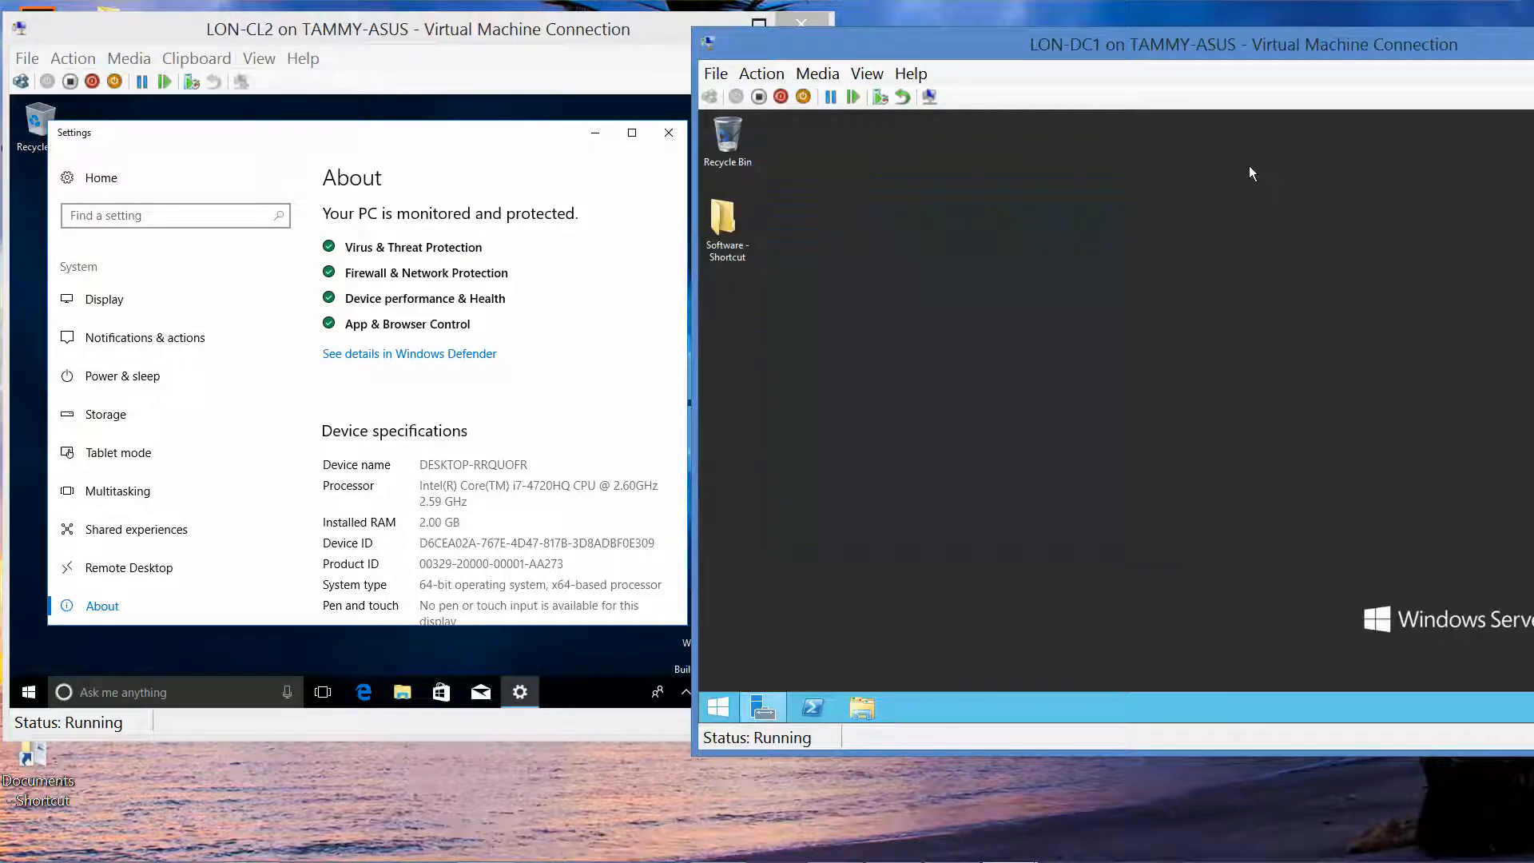
Step: On LON-CL2, browse Display and Notifications & actions, then scroll About to Rename this PC
click(109, 306)
click(109, 306)
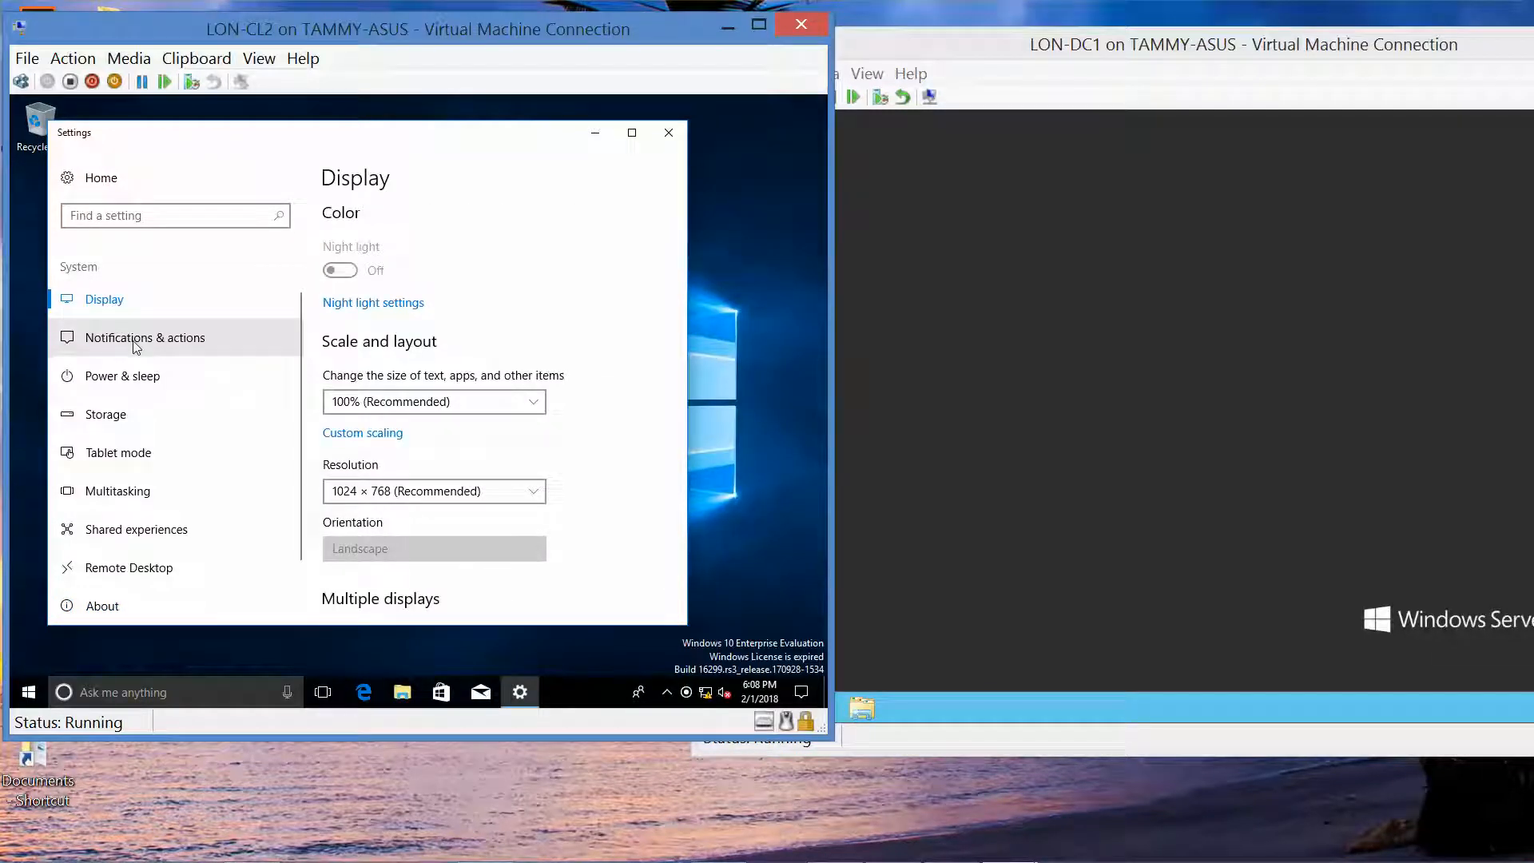
click(134, 340)
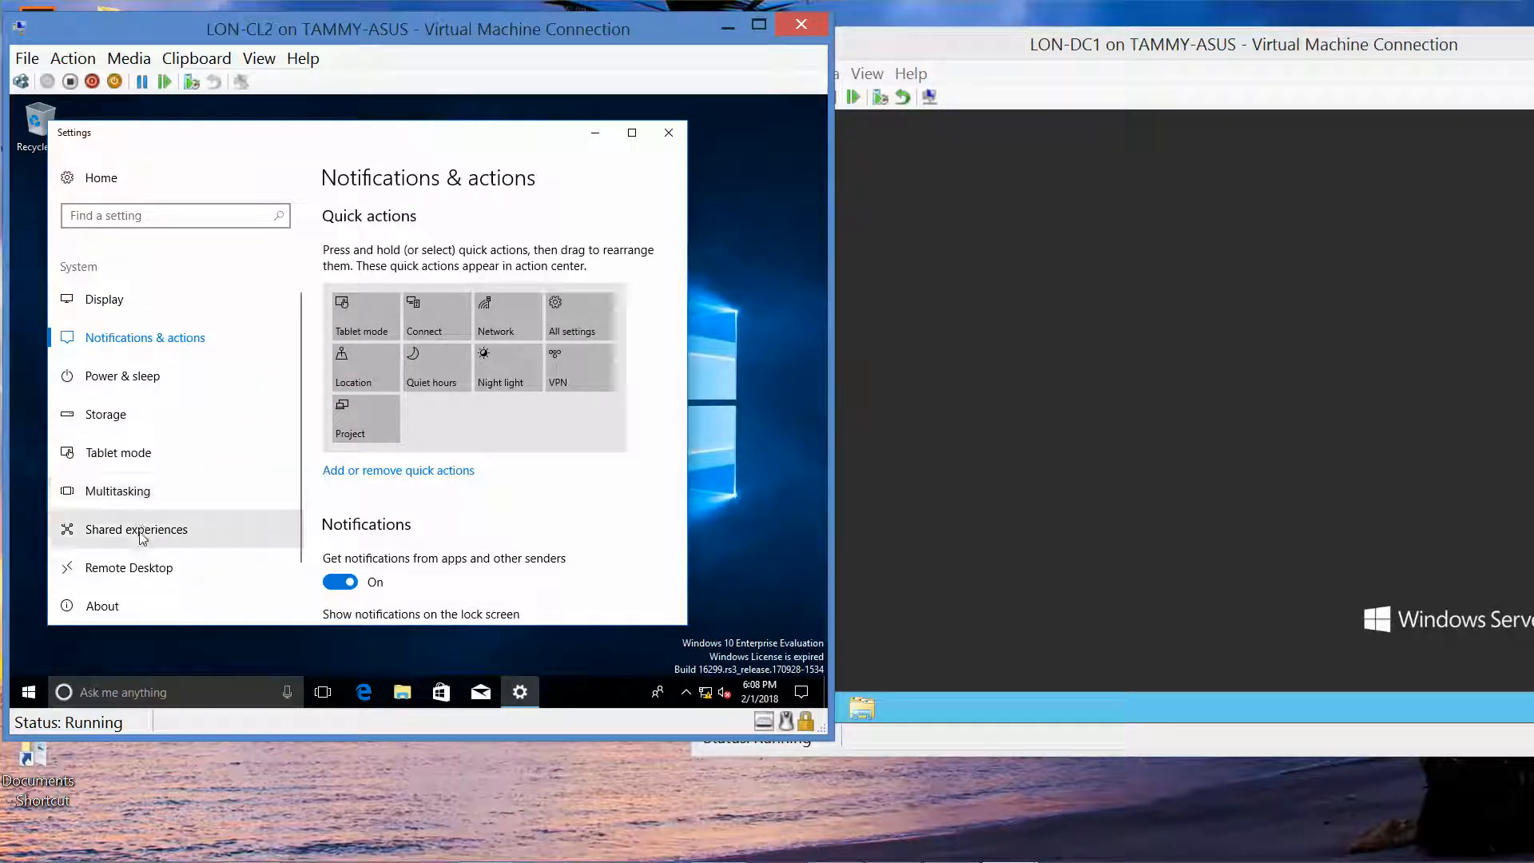
click(111, 602)
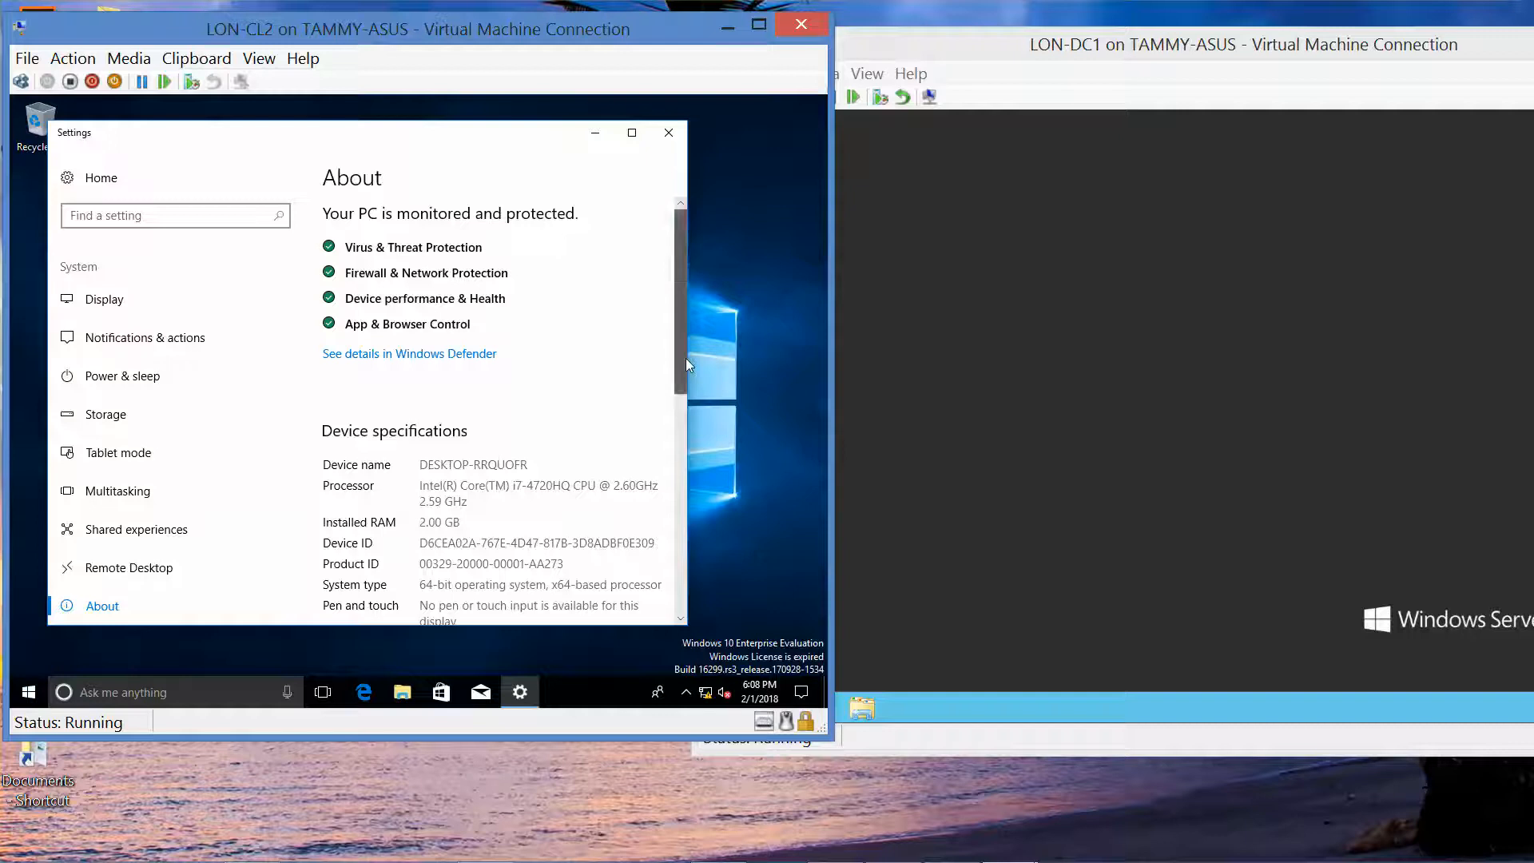
drag(685, 358, 670, 478)
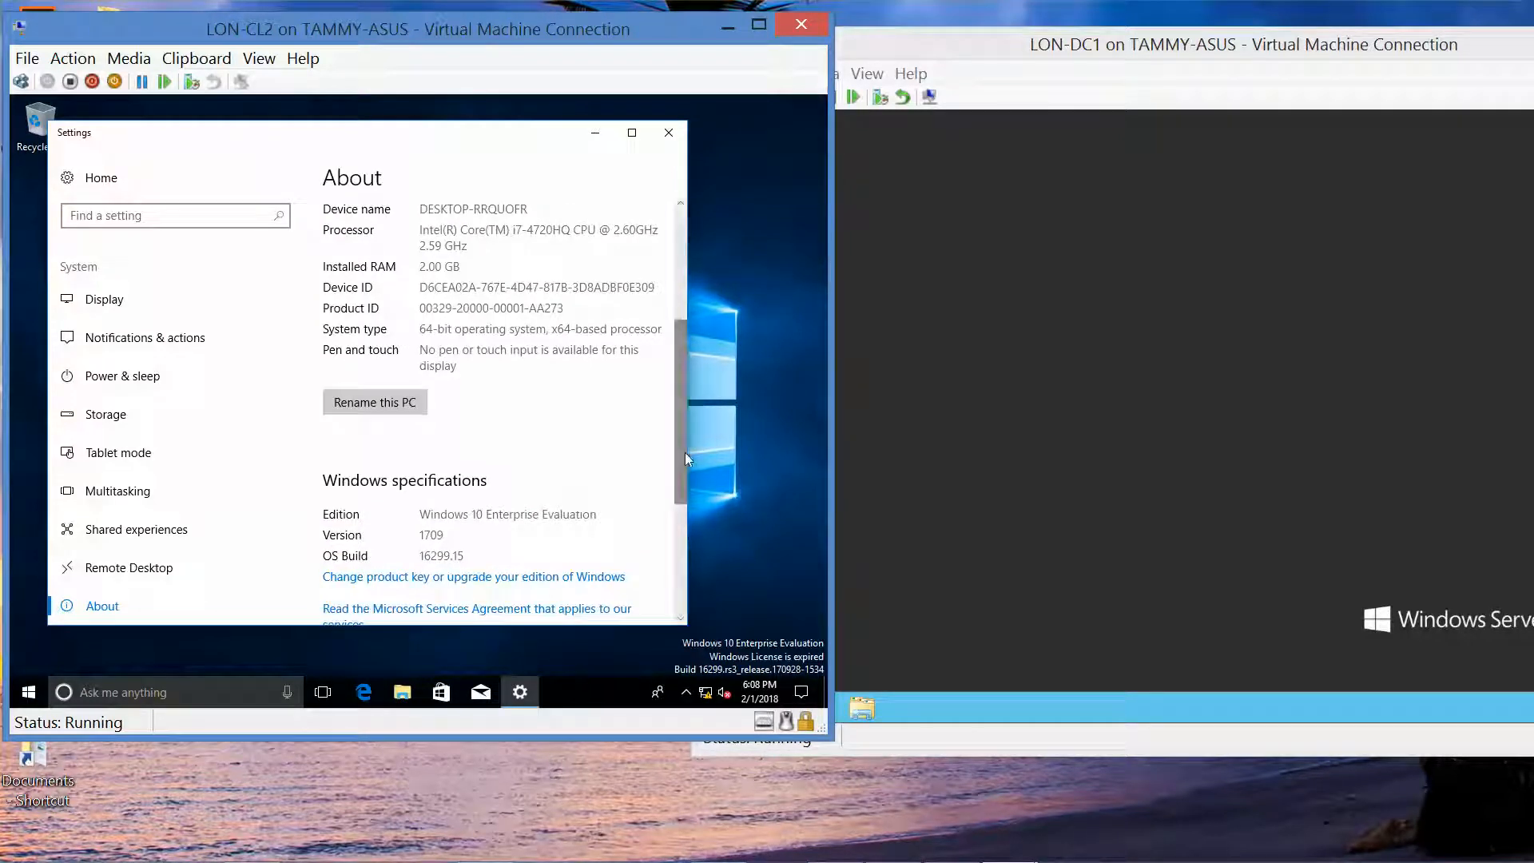
drag(683, 452, 662, 400)
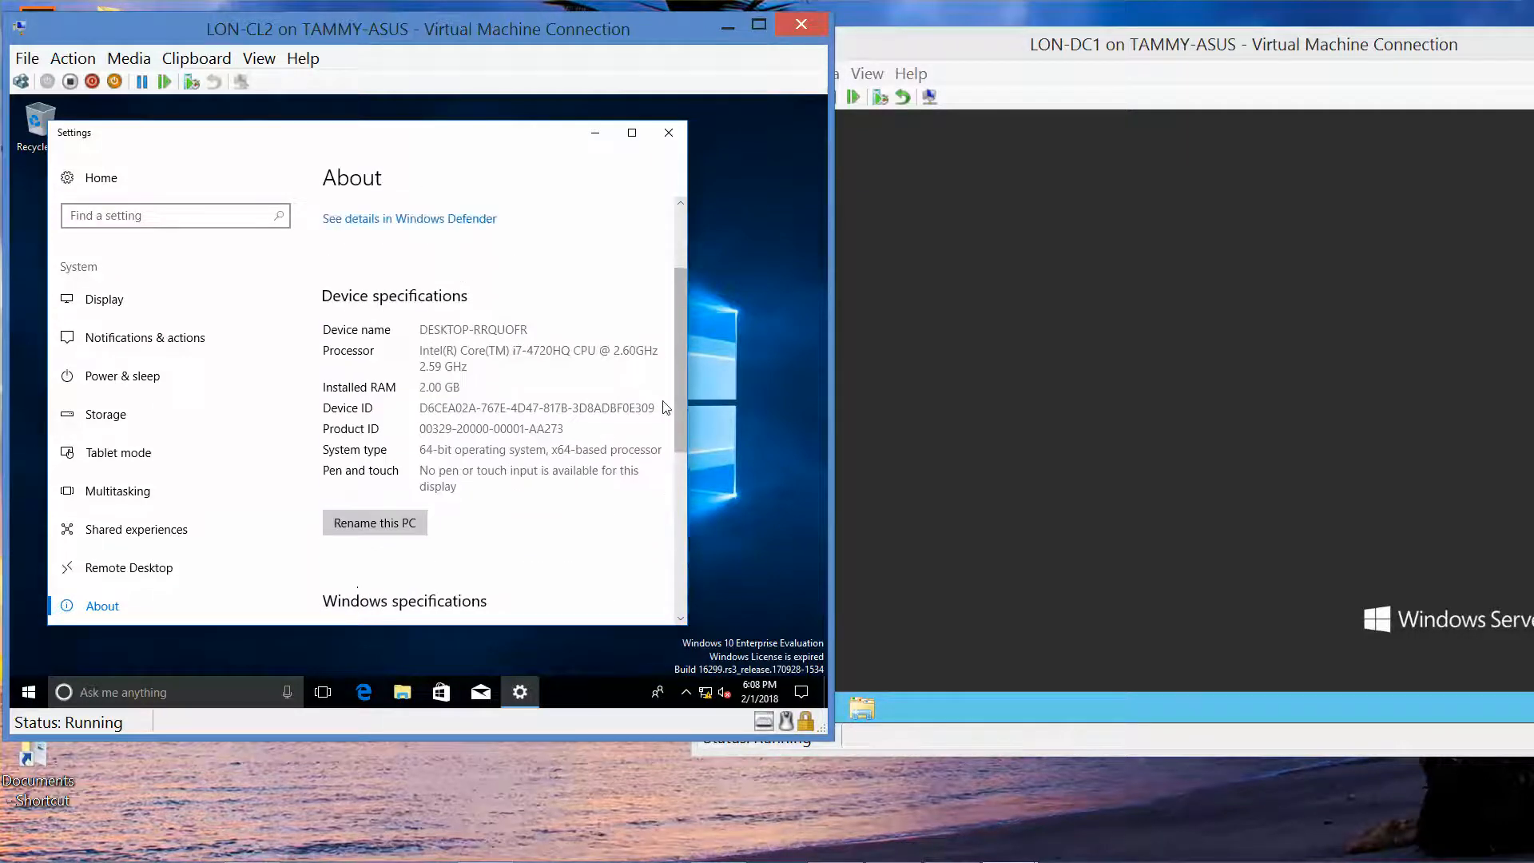
Step: Rename the PC to LON-CL2 and choose Restart later
click(381, 524)
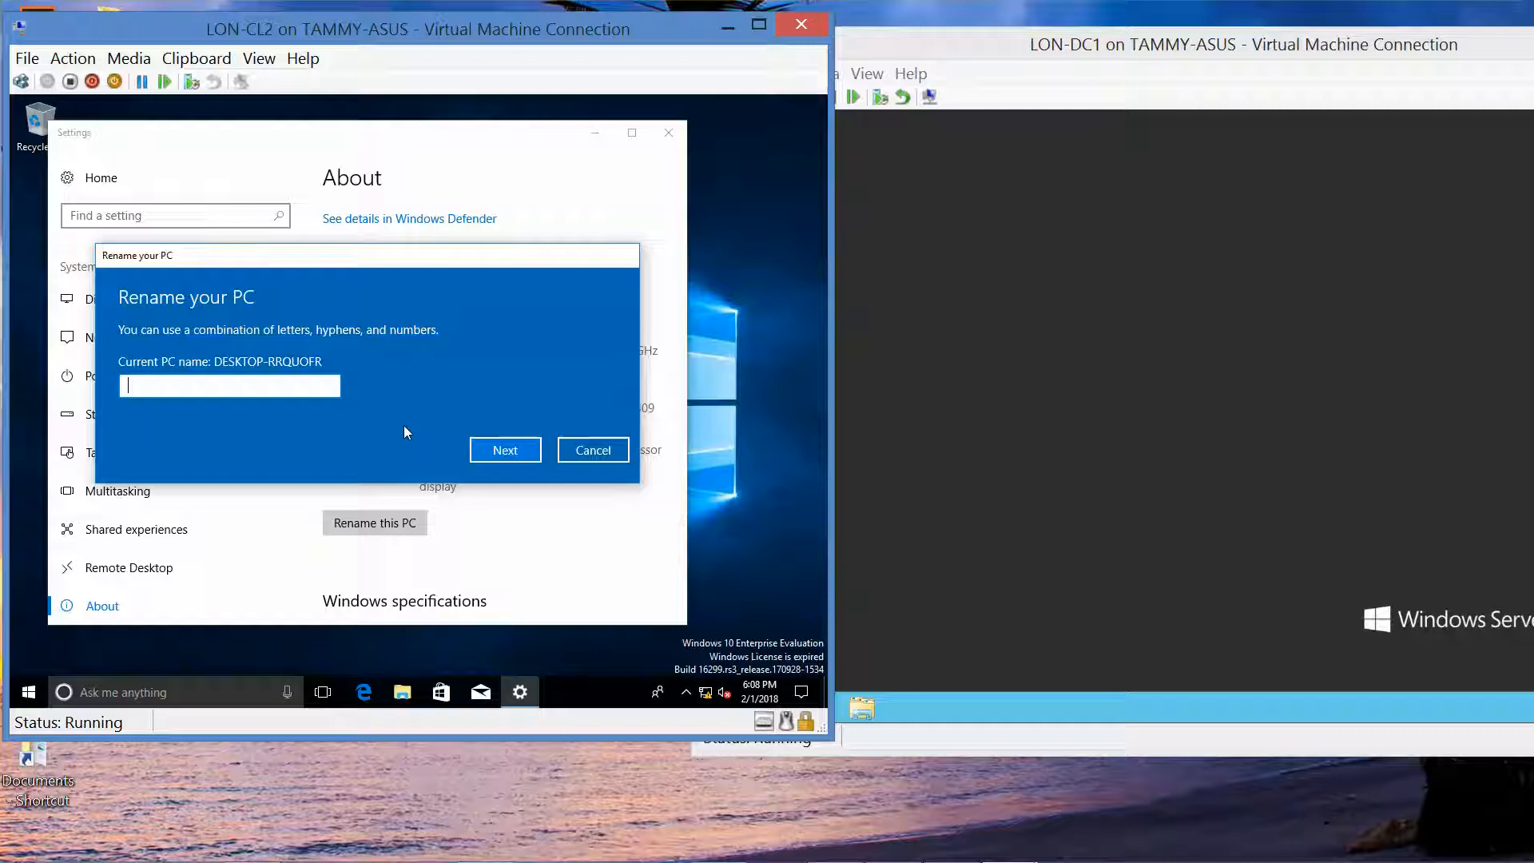
text(LON-CL2)
click(506, 450)
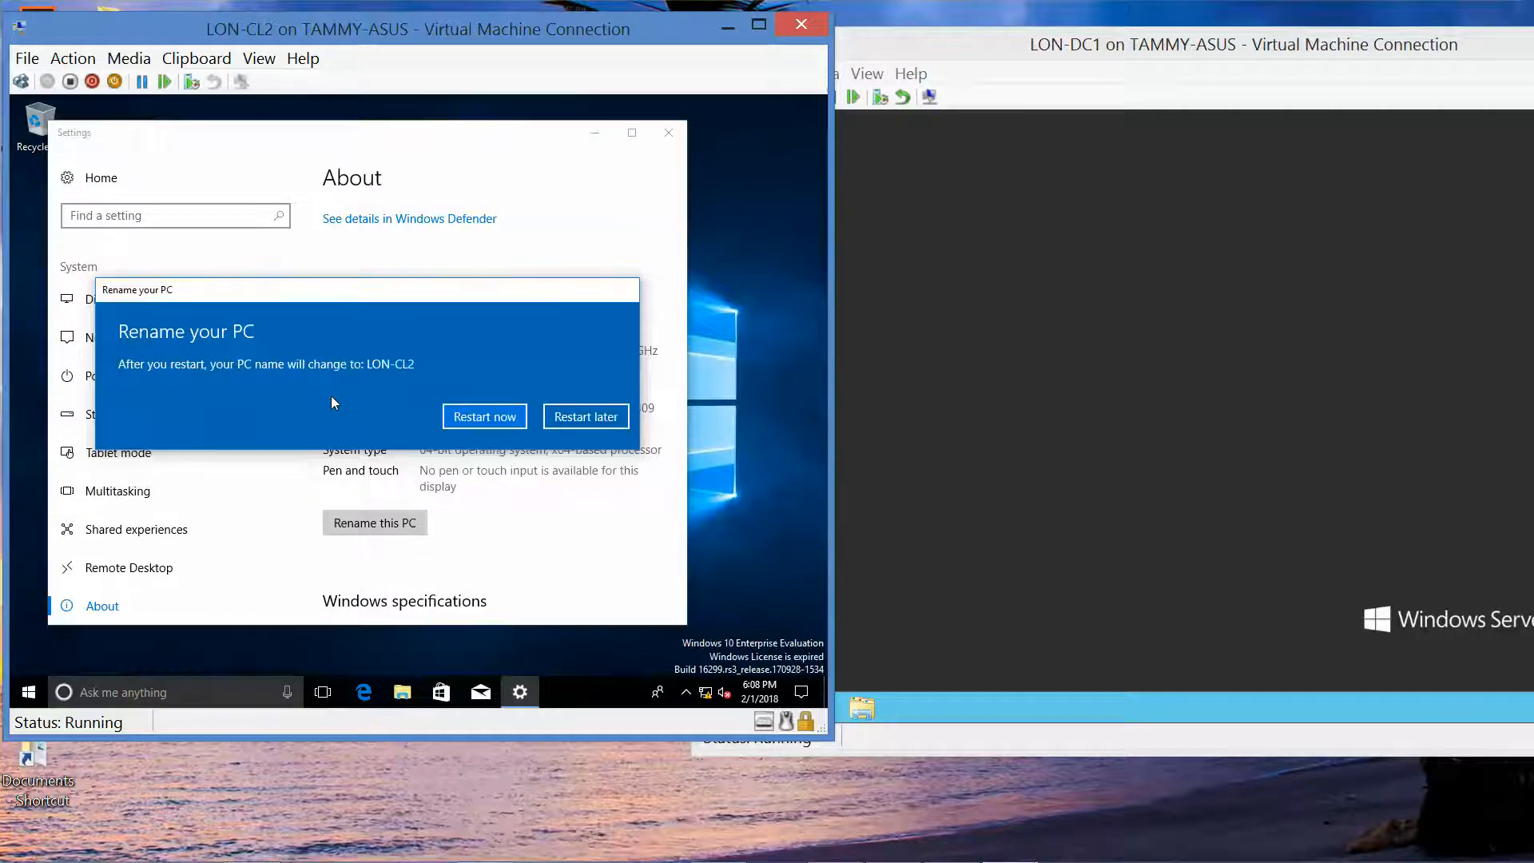
click(570, 424)
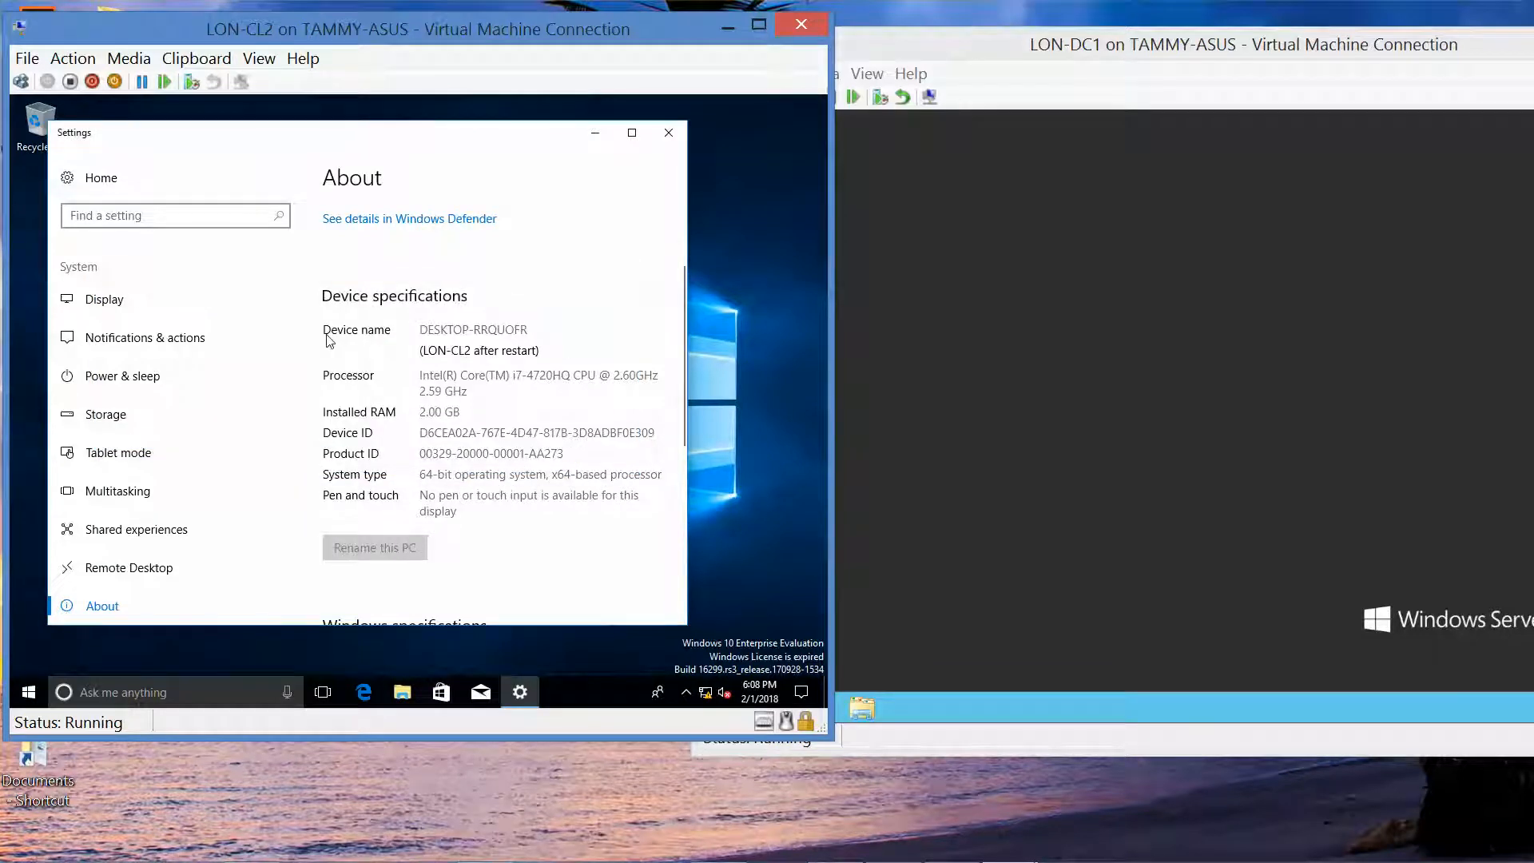
Step: Search settings for 'workgr' to reach the Computer Name/Domain Changes dialog
click(186, 217)
text(work)
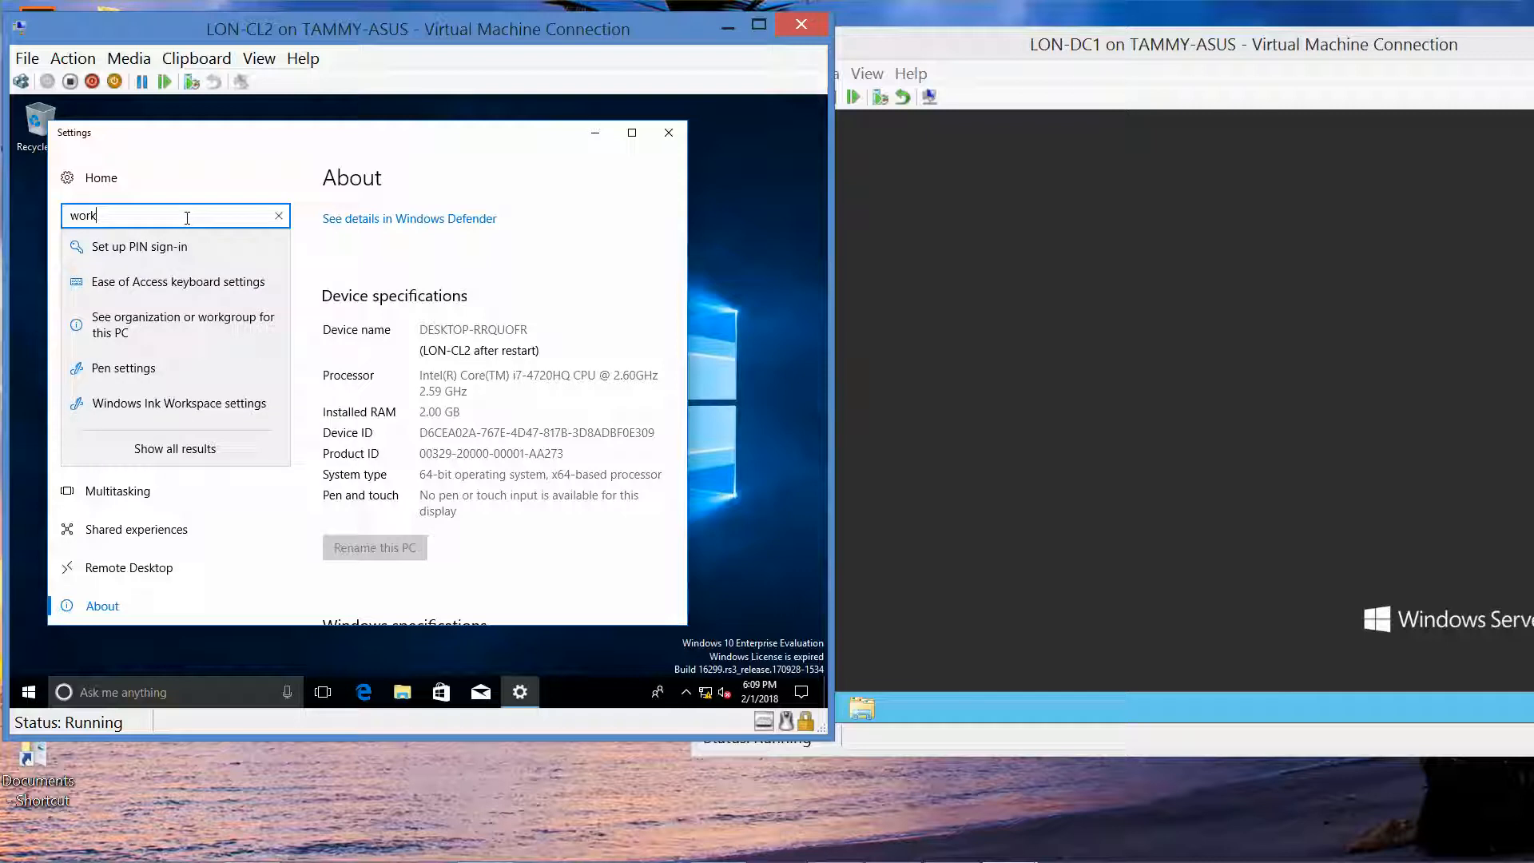
text(gr)
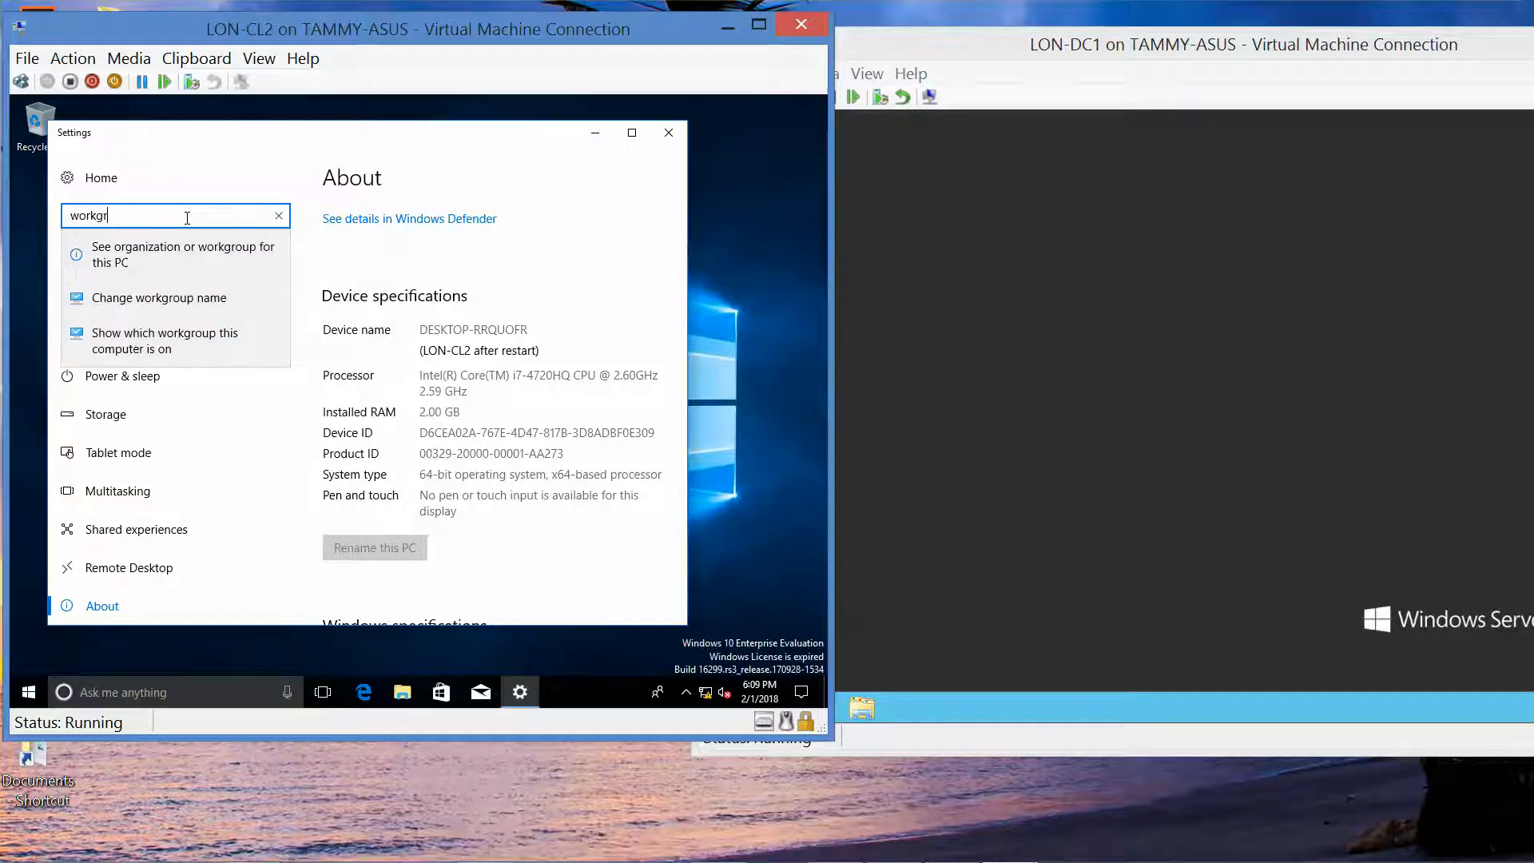
click(177, 297)
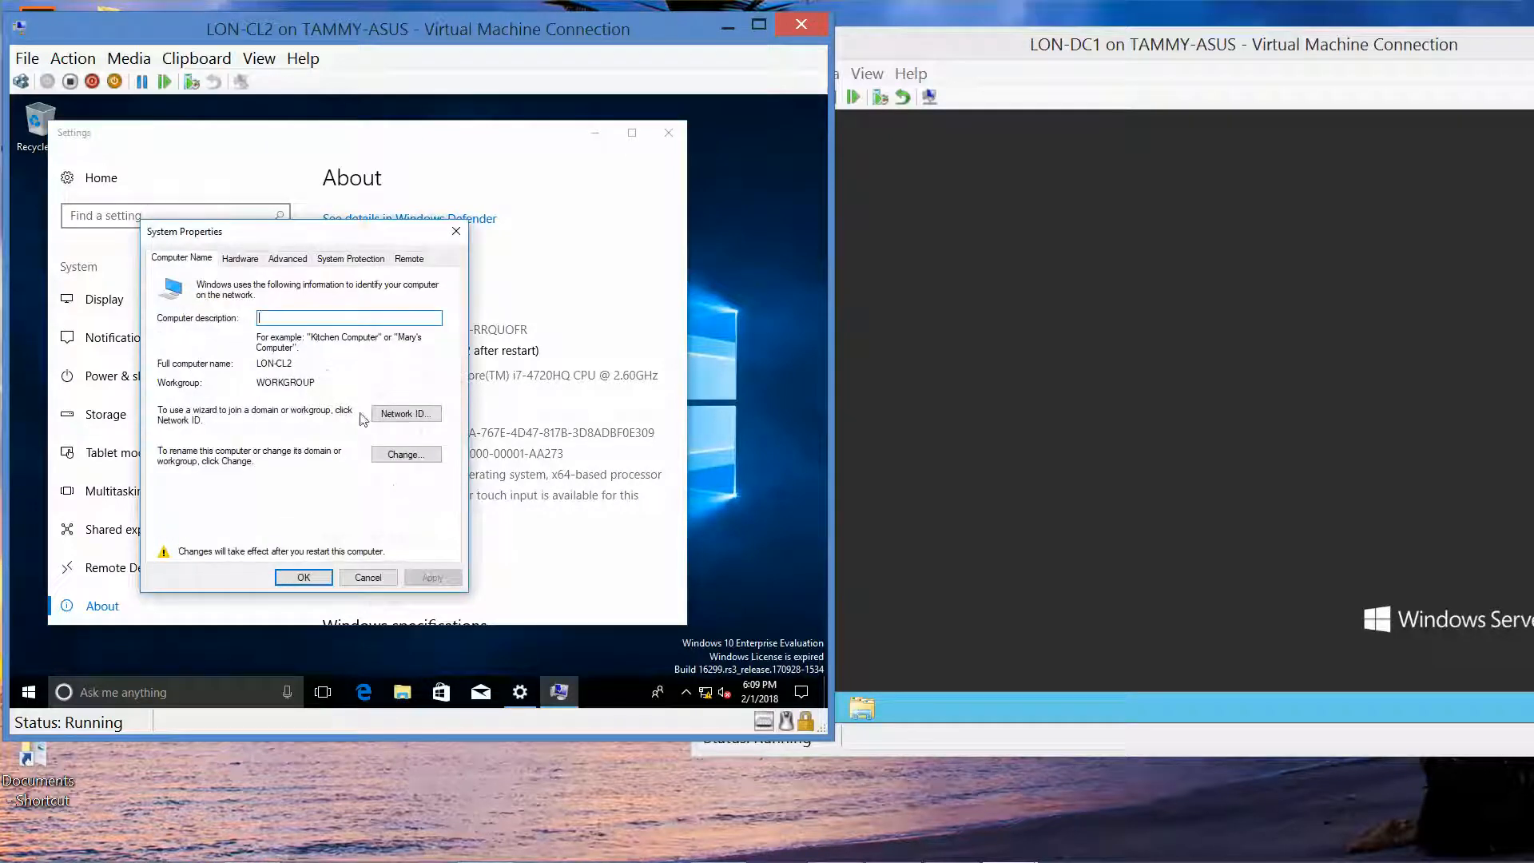
click(408, 463)
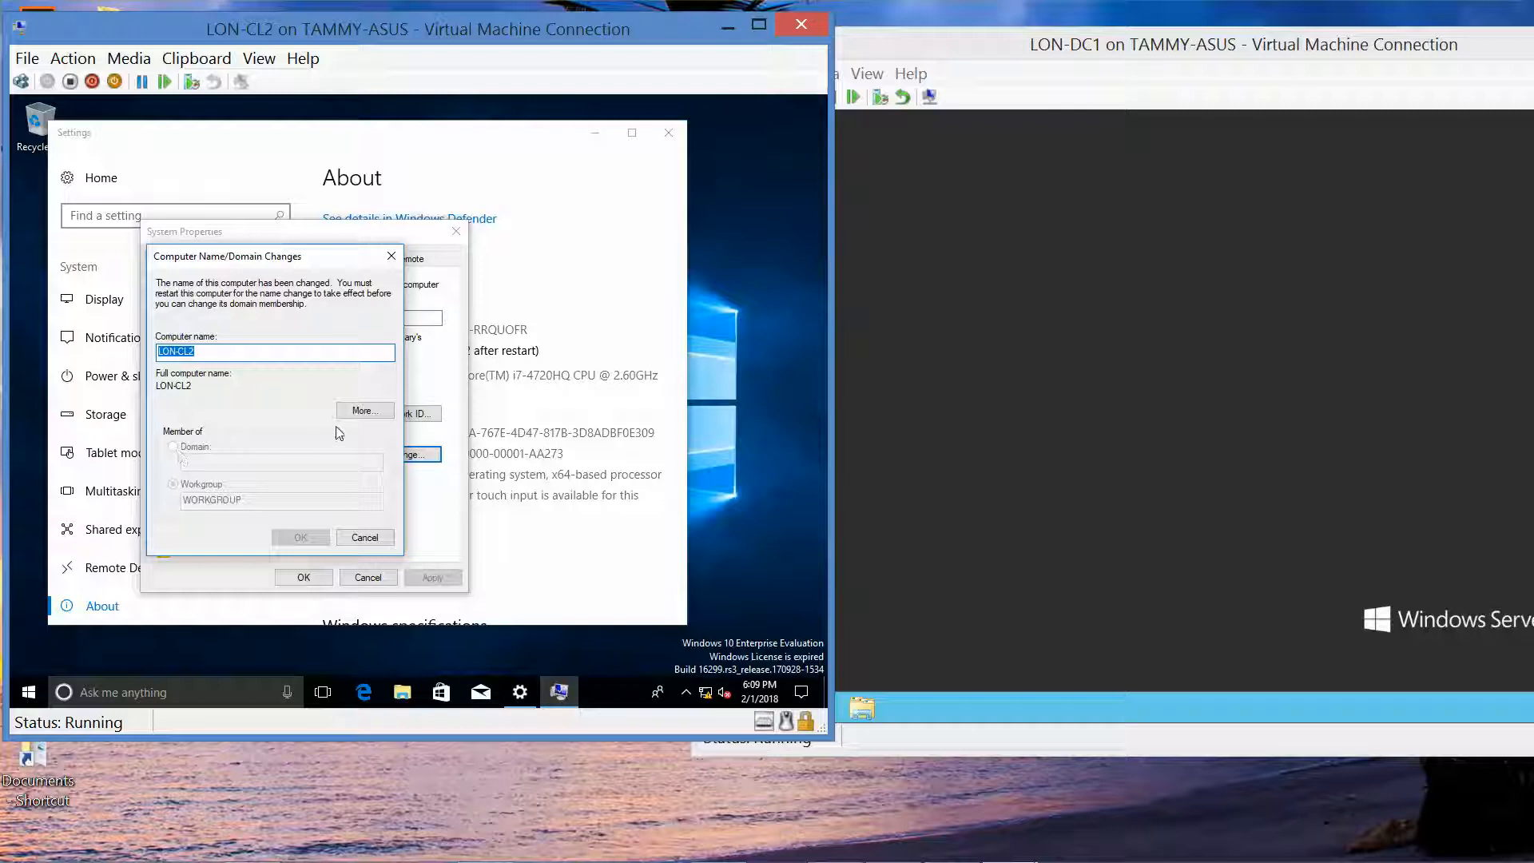
Step: Cancel the name-change dialog, then close System Properties and Settings
click(258, 359)
key(Tab)
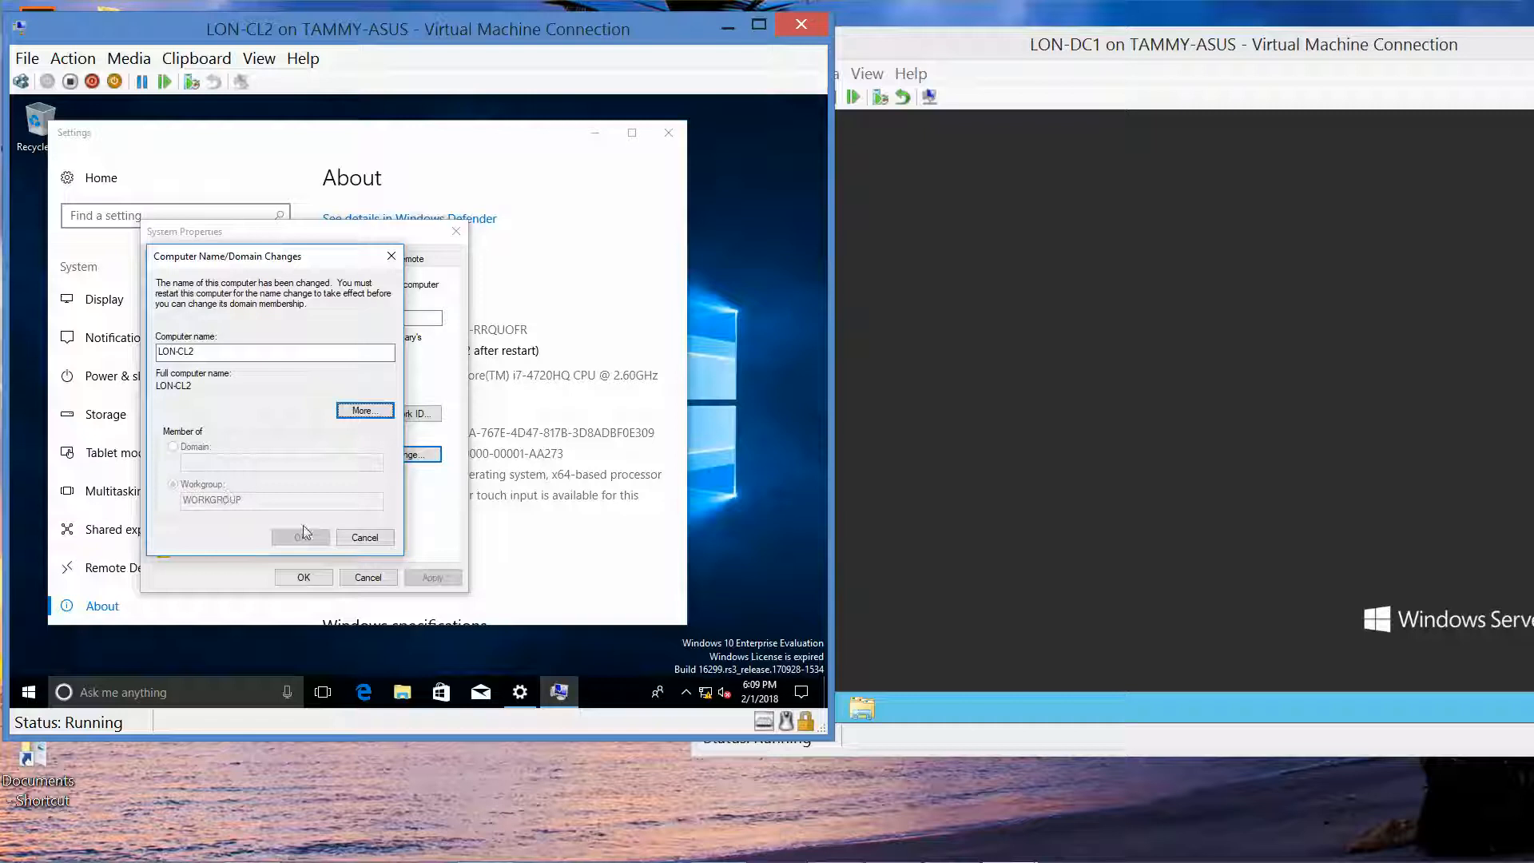
click(367, 539)
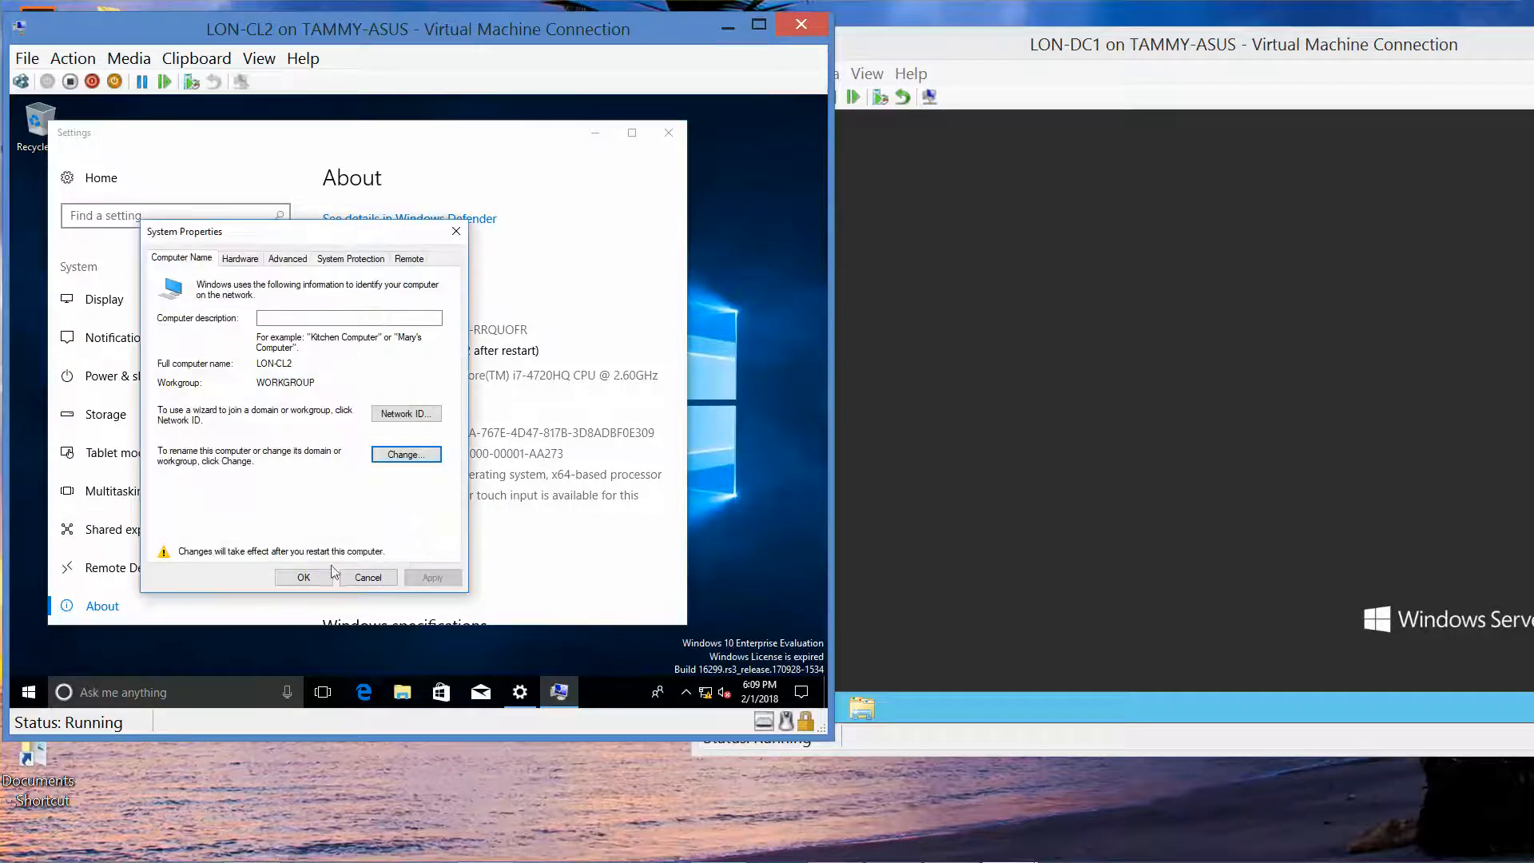
click(309, 576)
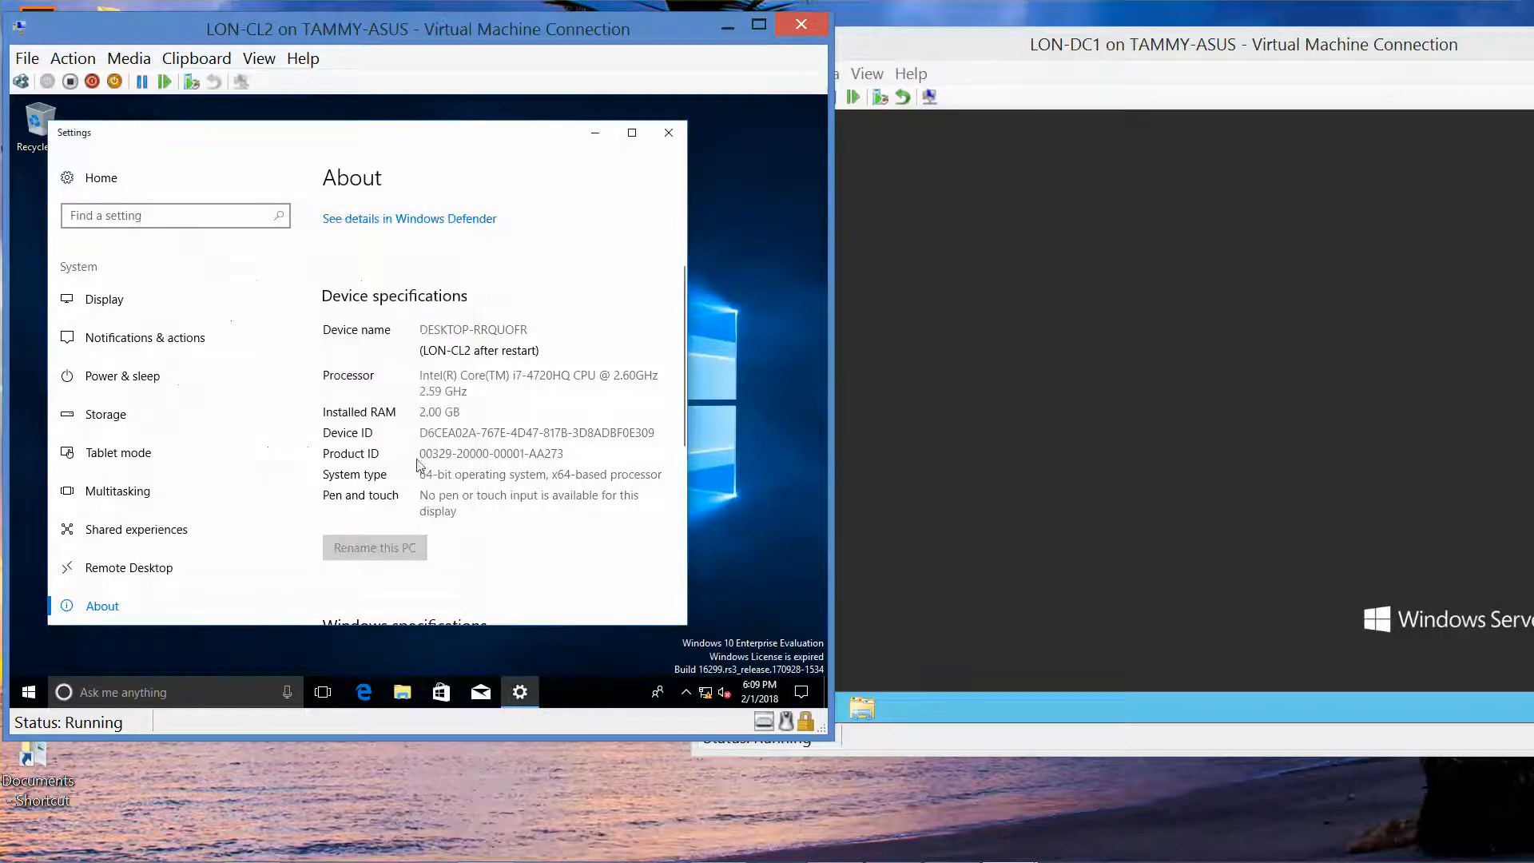
click(669, 133)
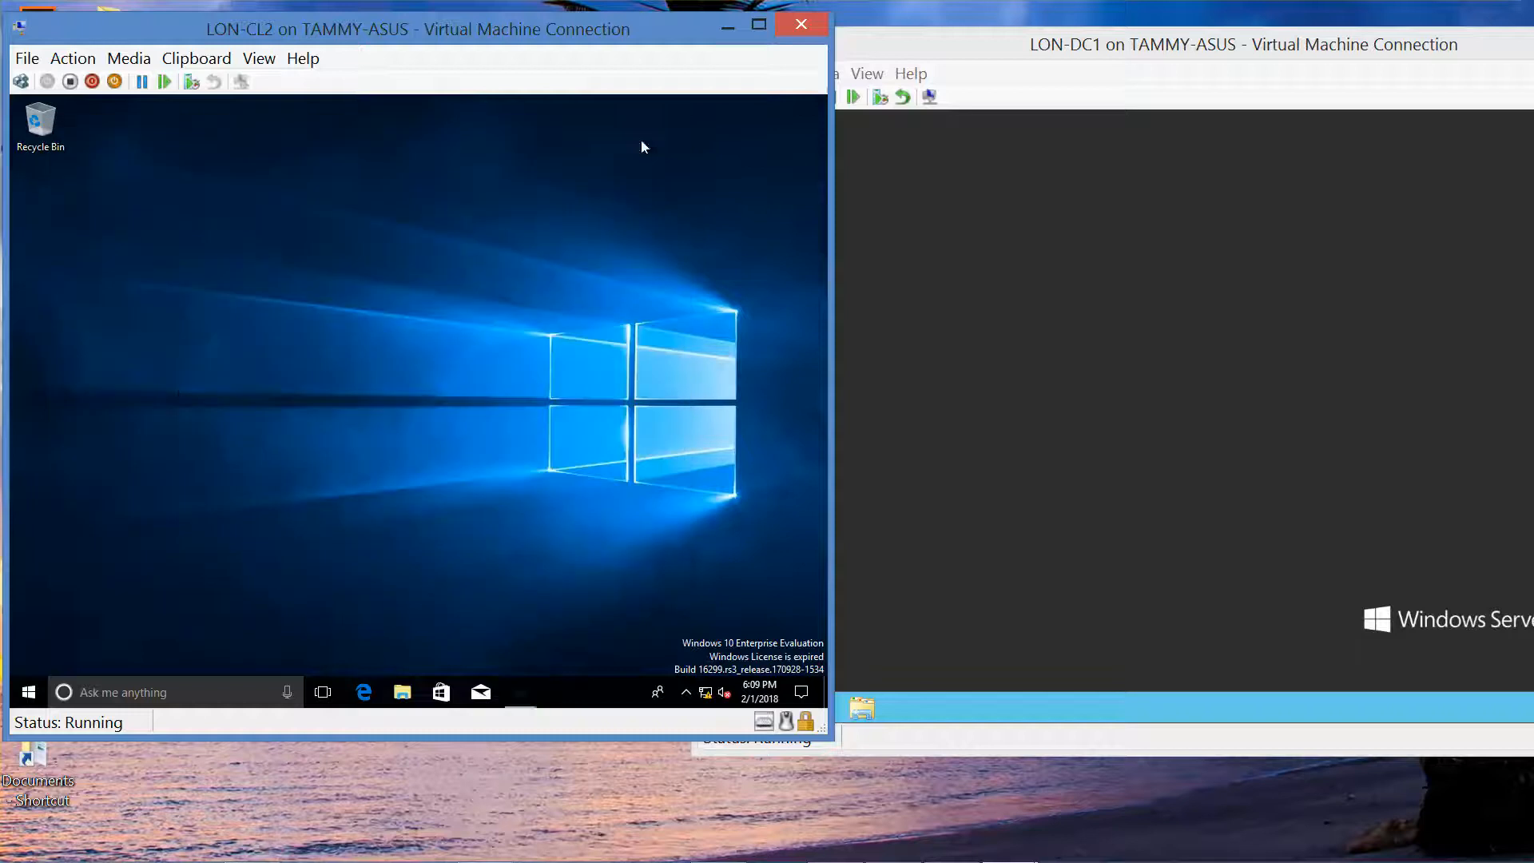
Step: Restart LON-CL2 from the Start button's power-user menu
right_click(29, 692)
mouse_move(203, 641)
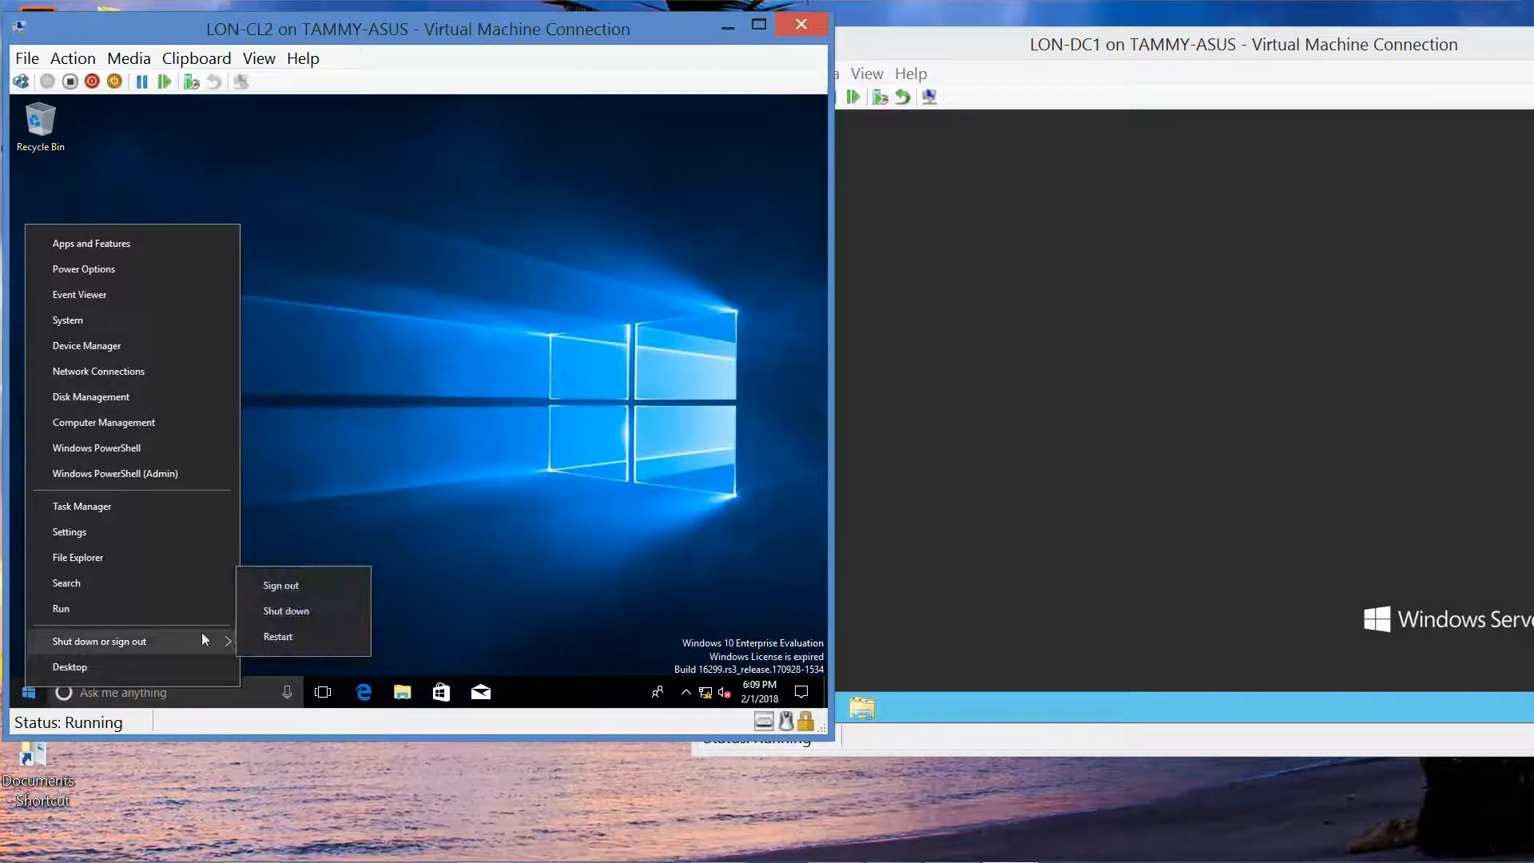
click(290, 639)
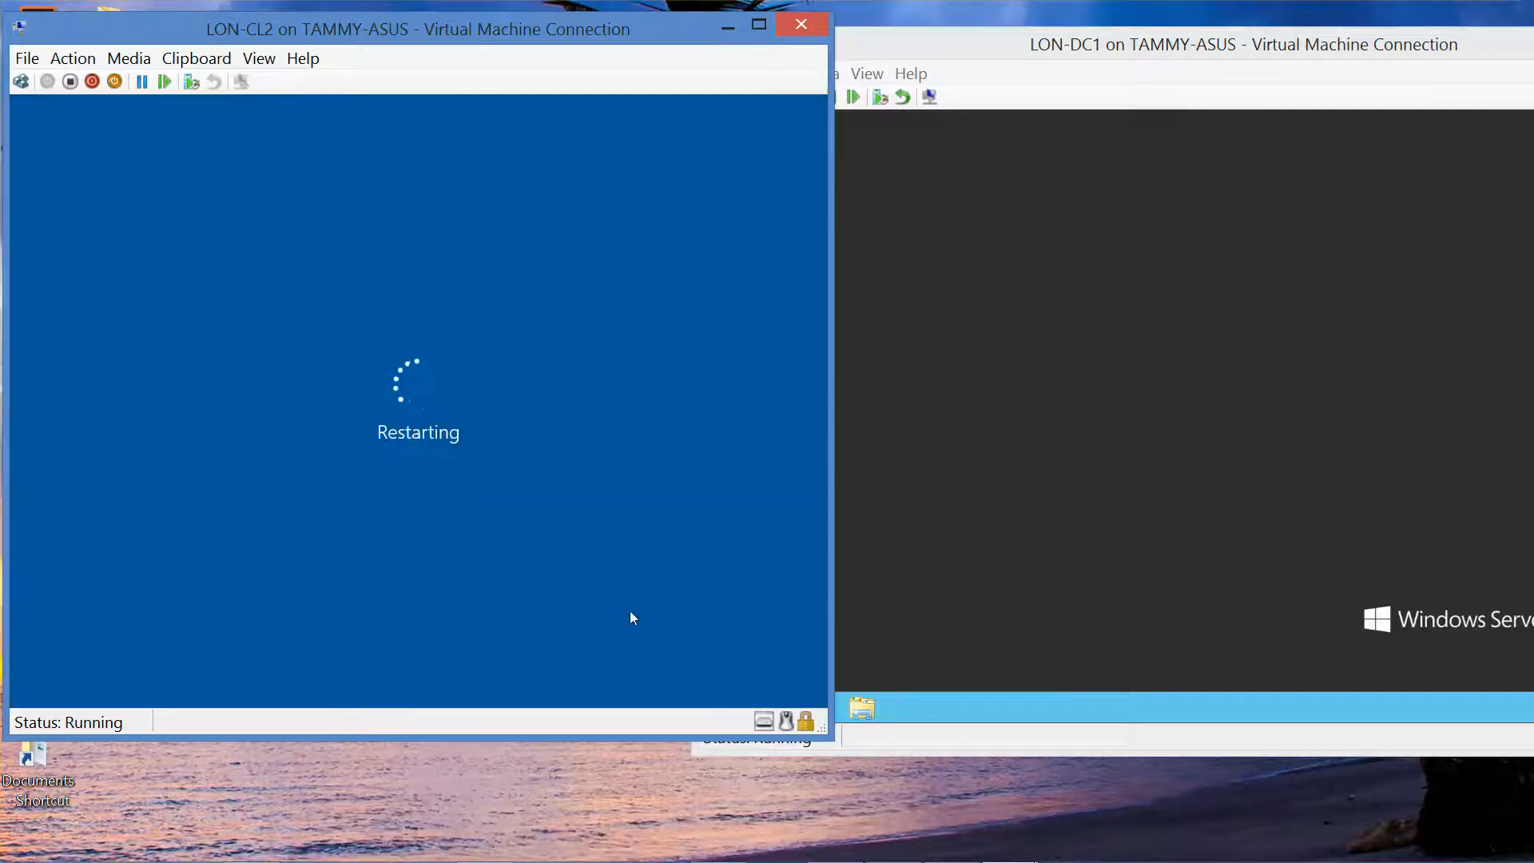
Step: Eject the Windows ISO from LON-CL2's virtual DVD drive
mouse_move(990, 858)
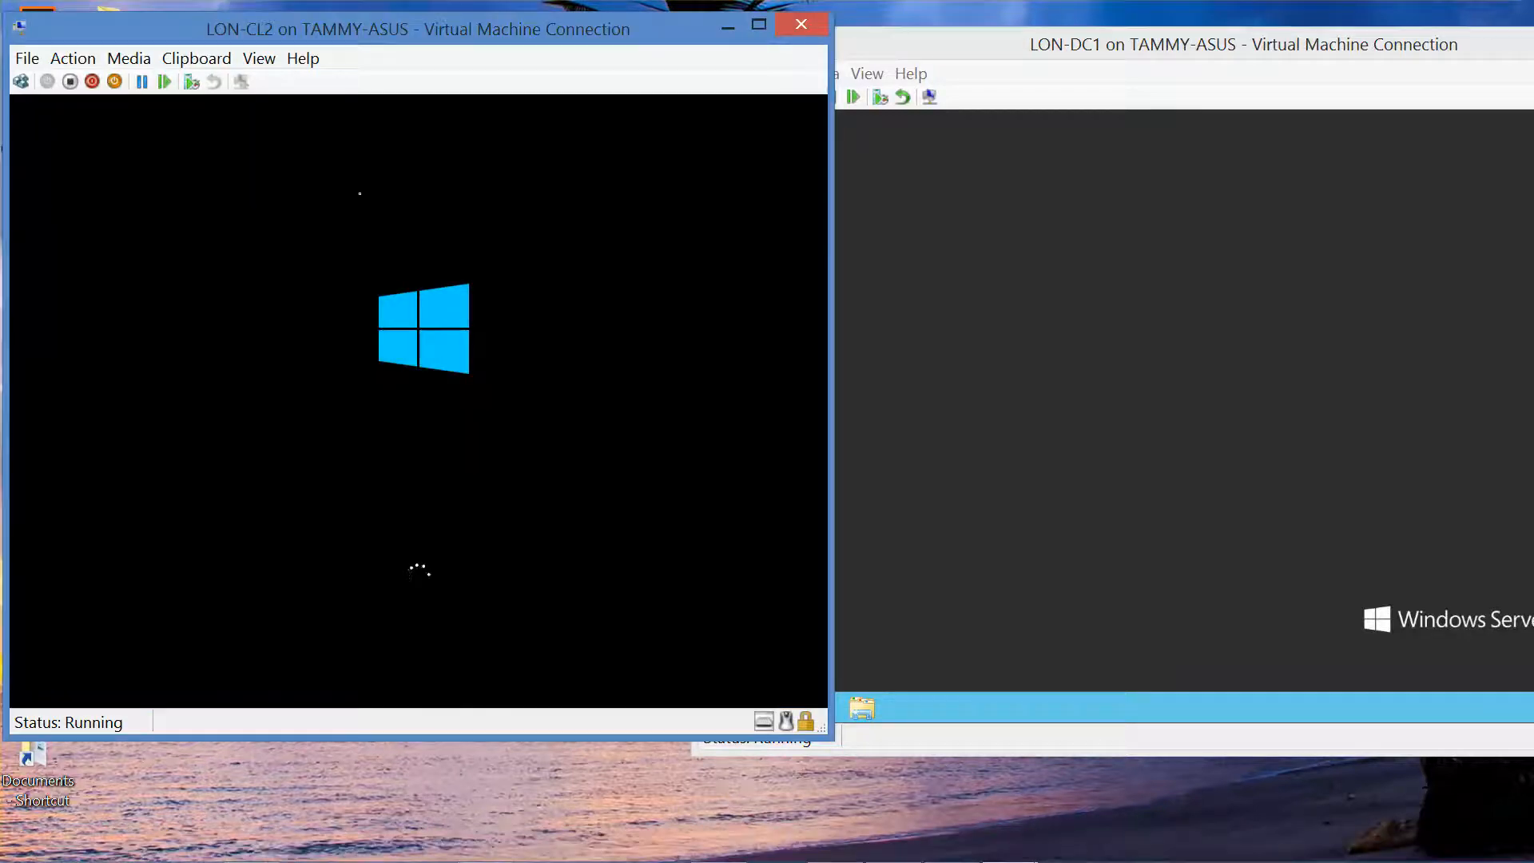
click(127, 58)
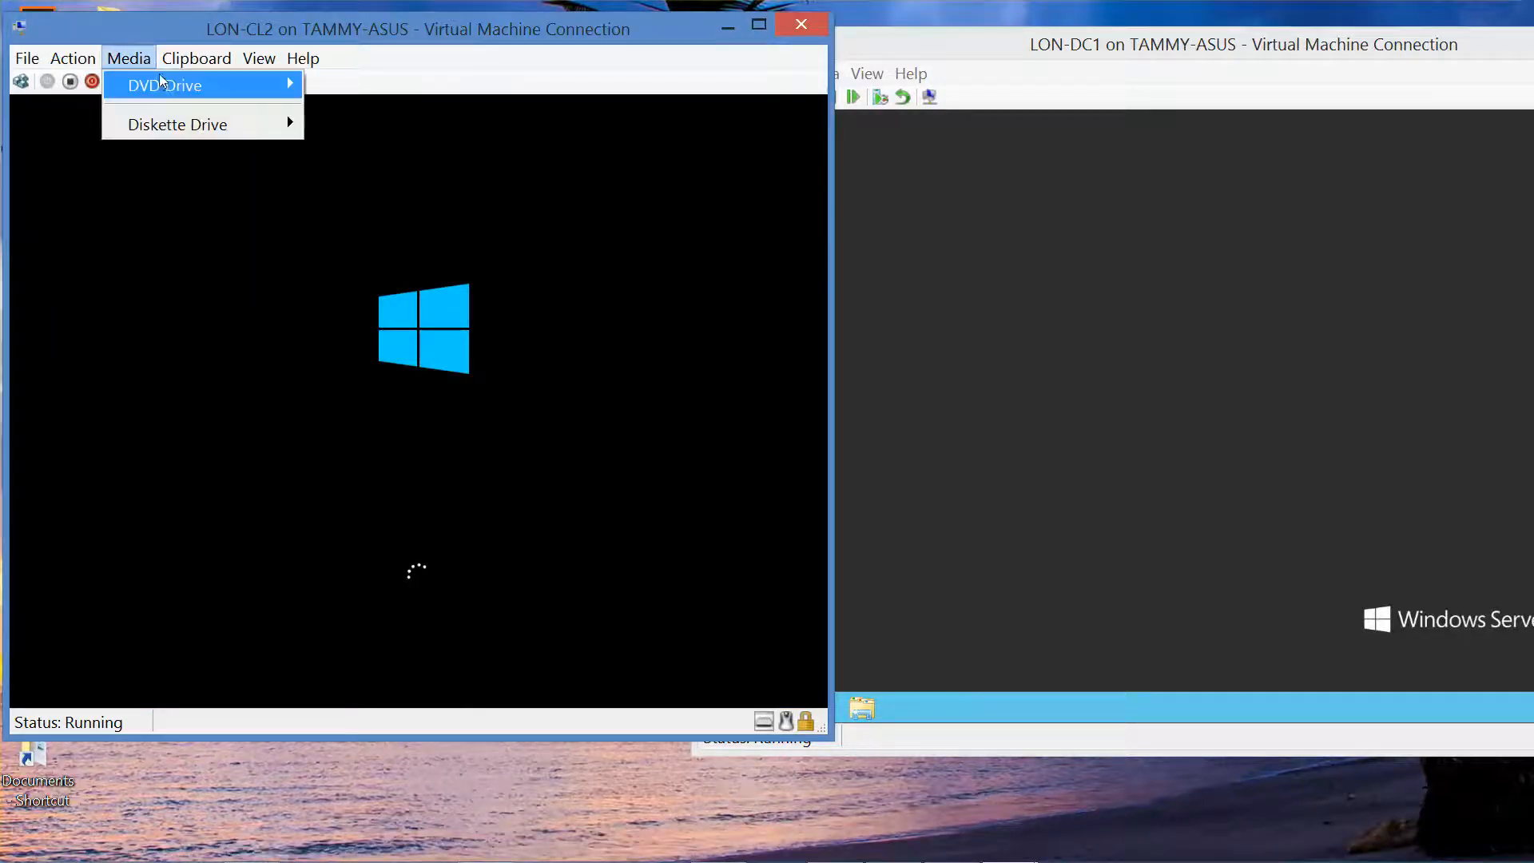
mouse_move(167, 85)
click(329, 84)
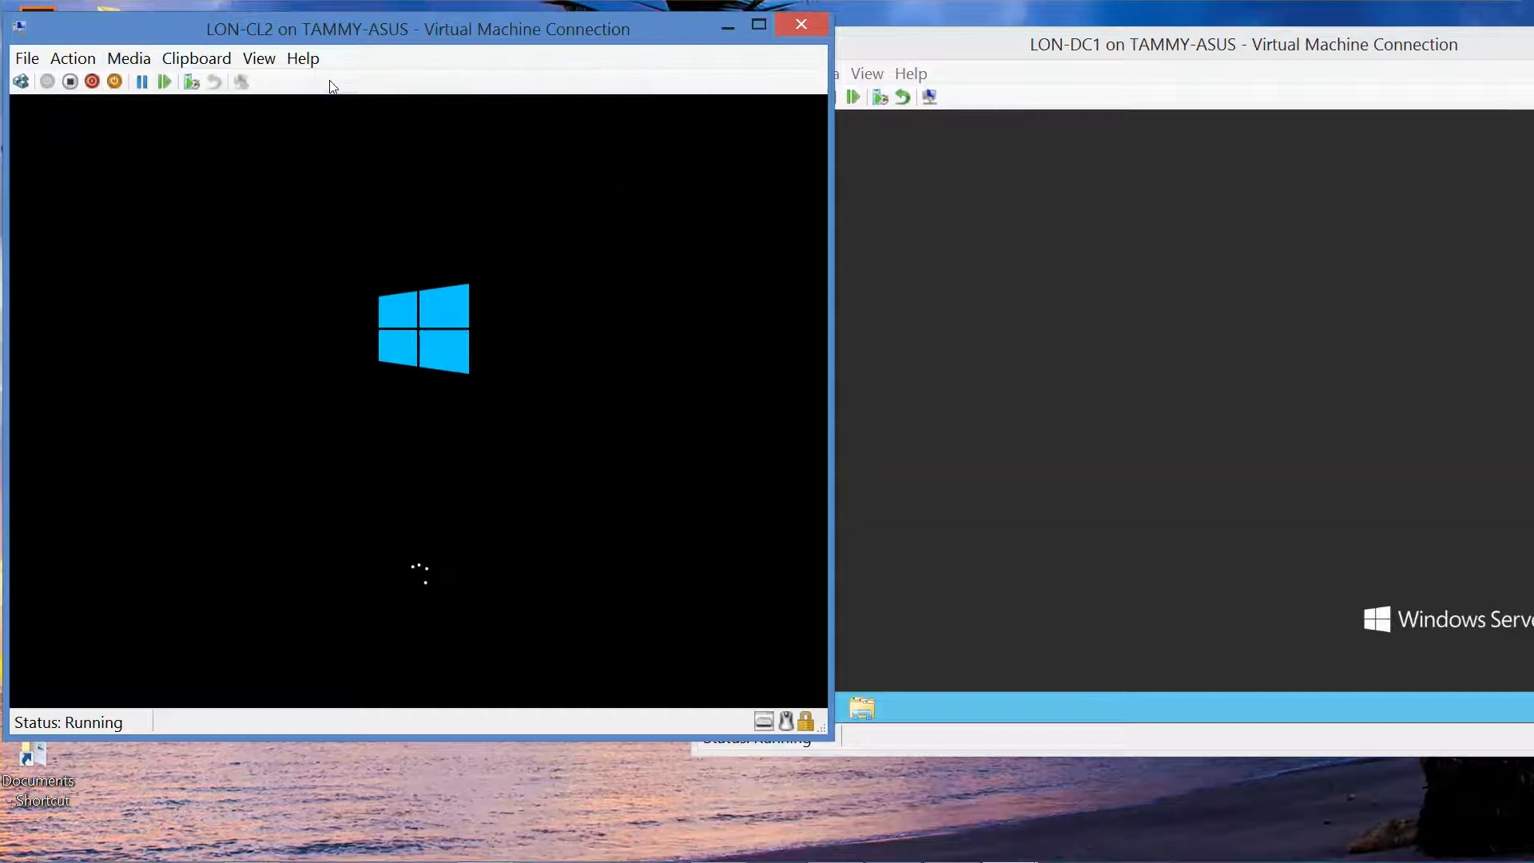
Step: Minimize the LON-DC1 window and bring LON-CL2's window forward
mouse_move(1011, 858)
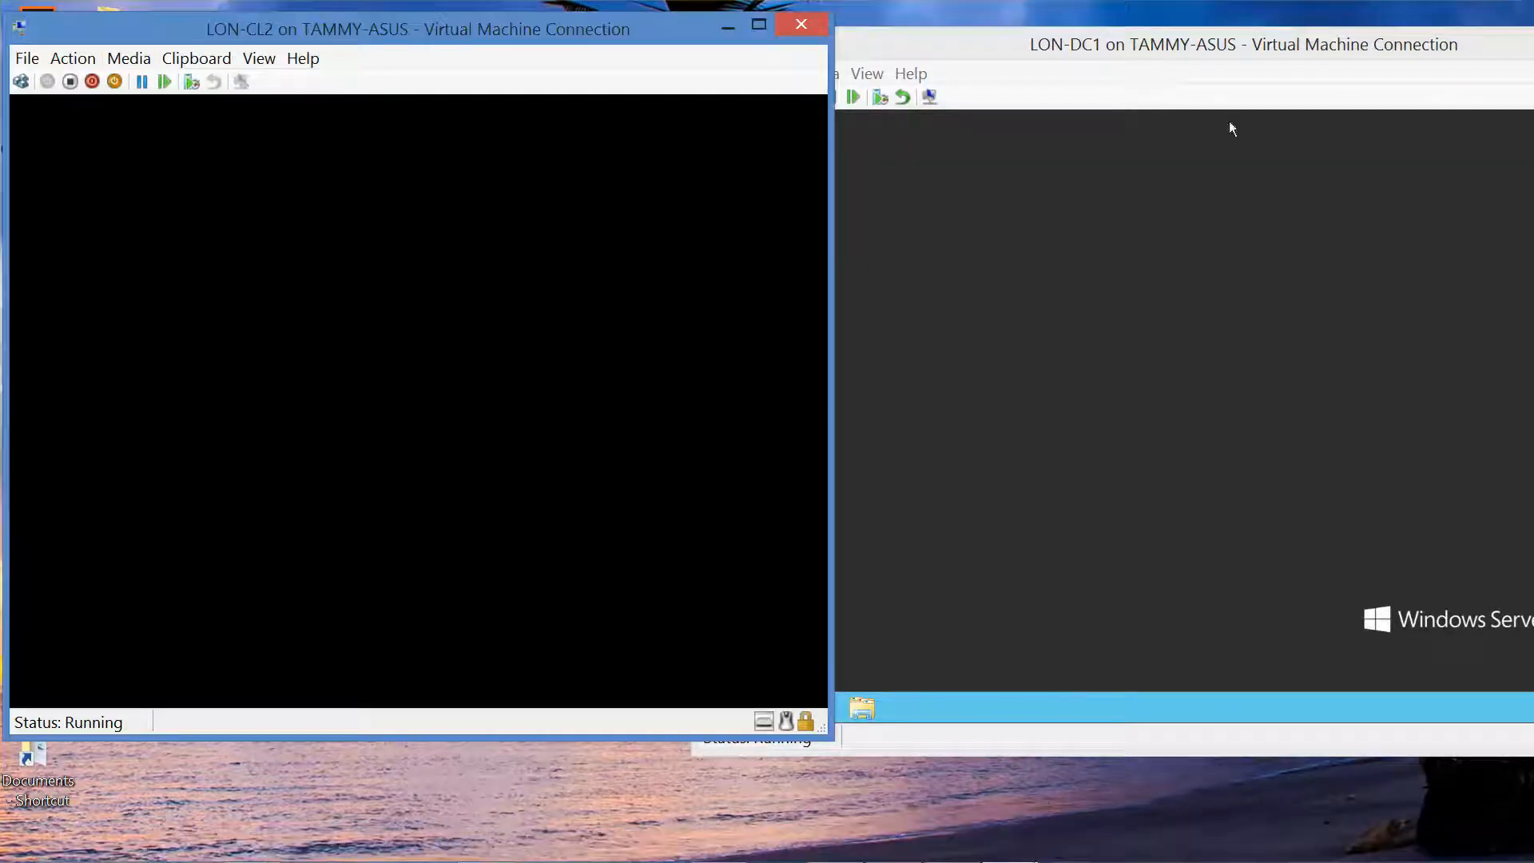
drag(1301, 55, 993, 60)
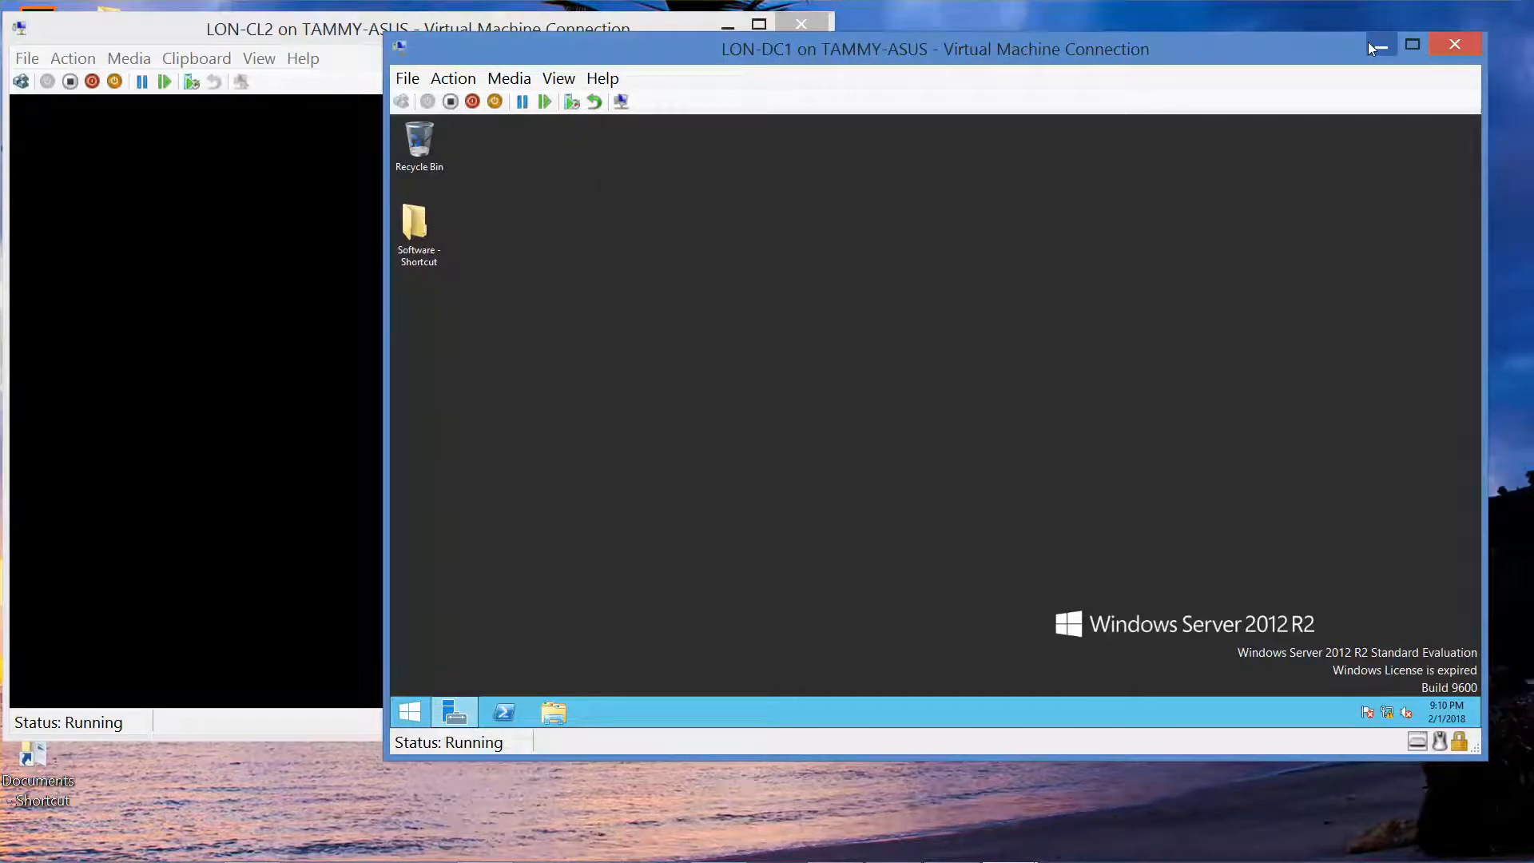
click(1369, 47)
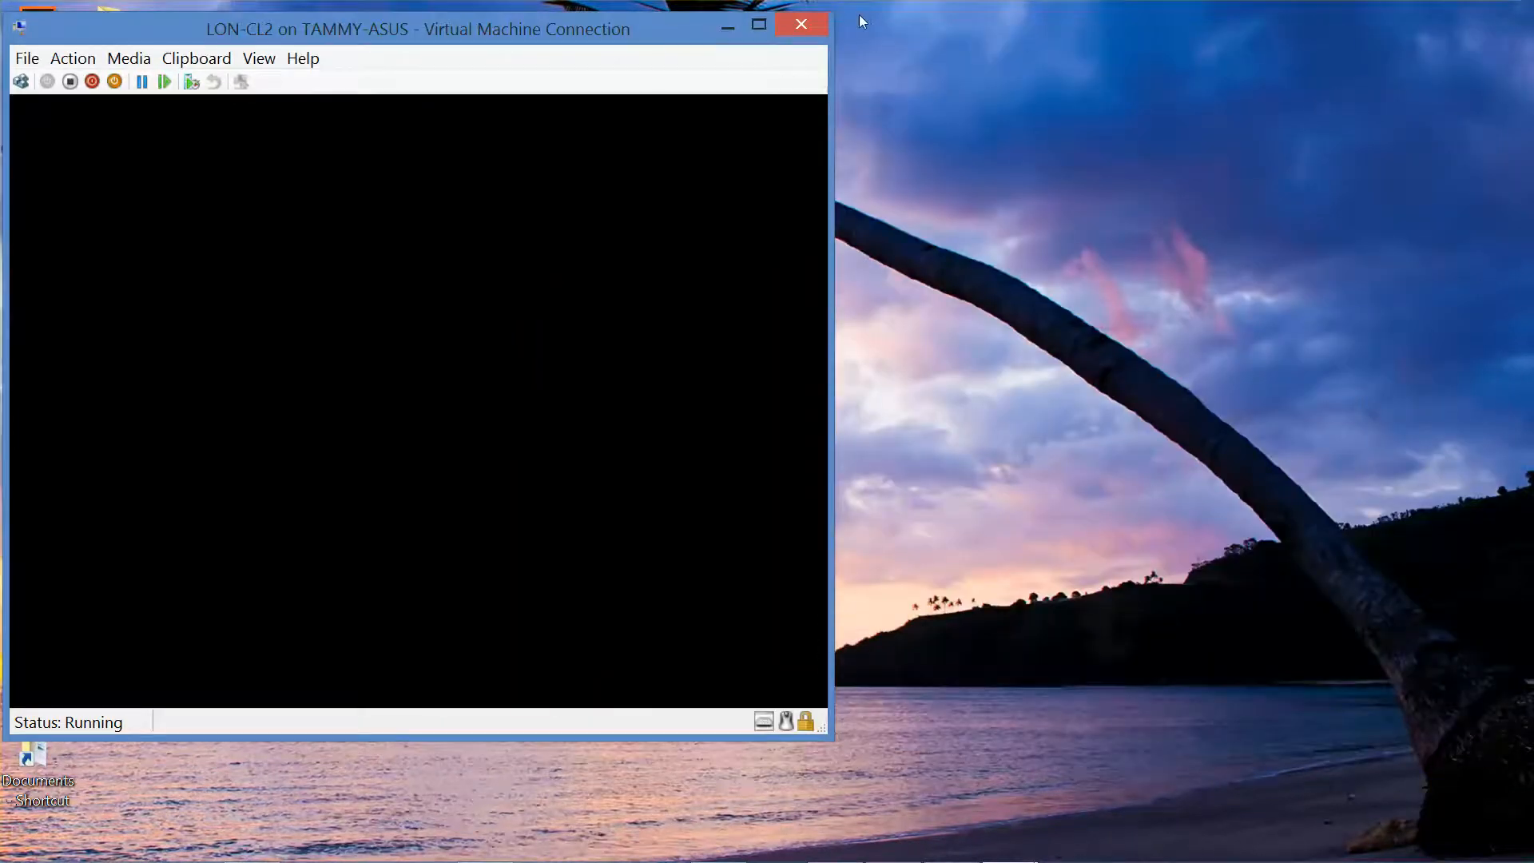
drag(465, 28, 480, 24)
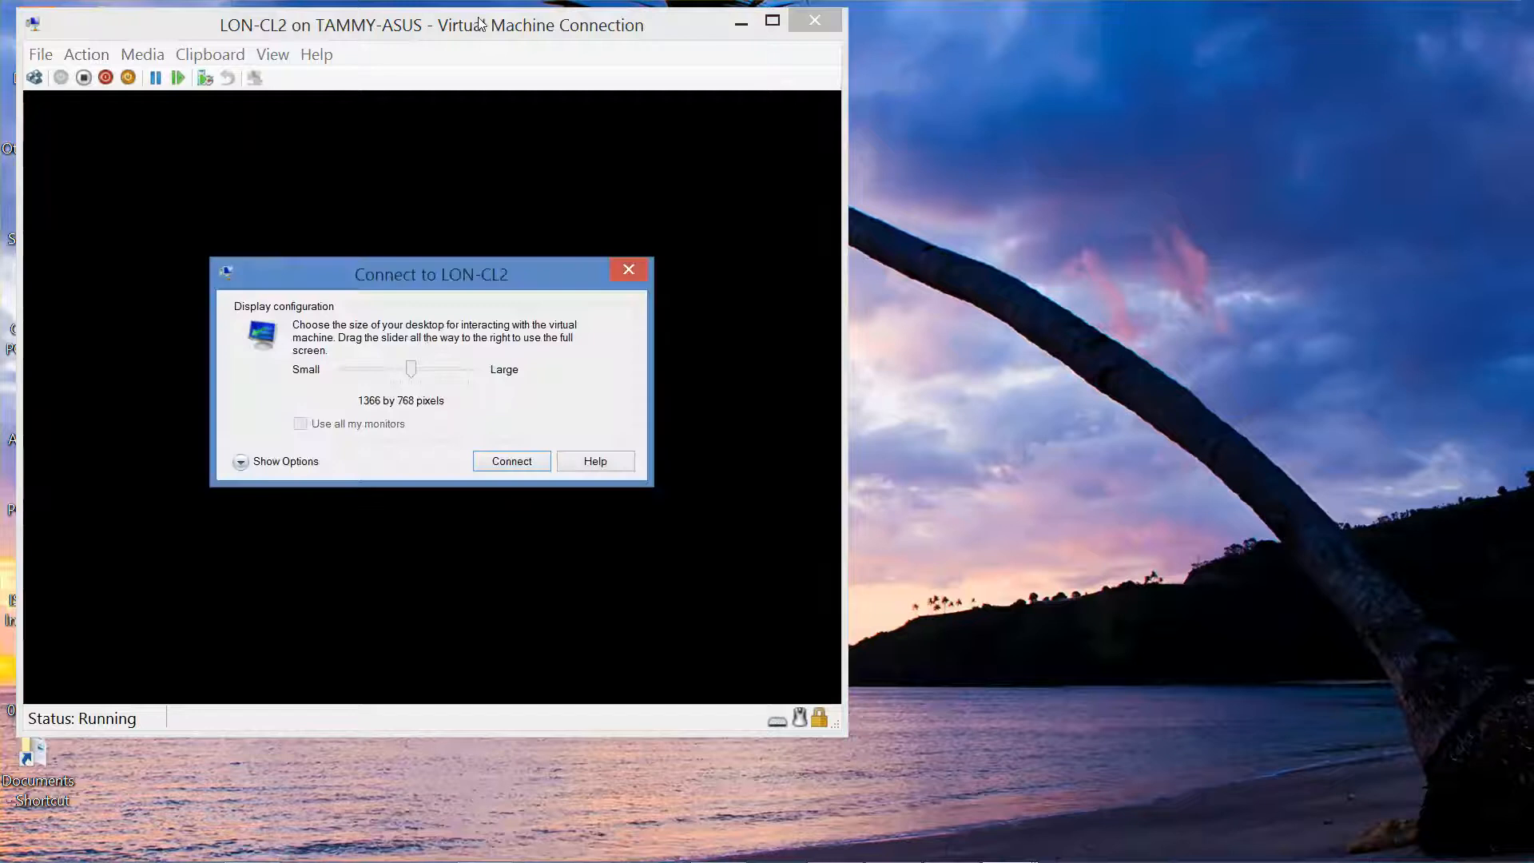
Step: Connect to LON-CL2 at 1680 by 1050 and sign in as Admin with the account password
drag(416, 373, 479, 378)
click(506, 462)
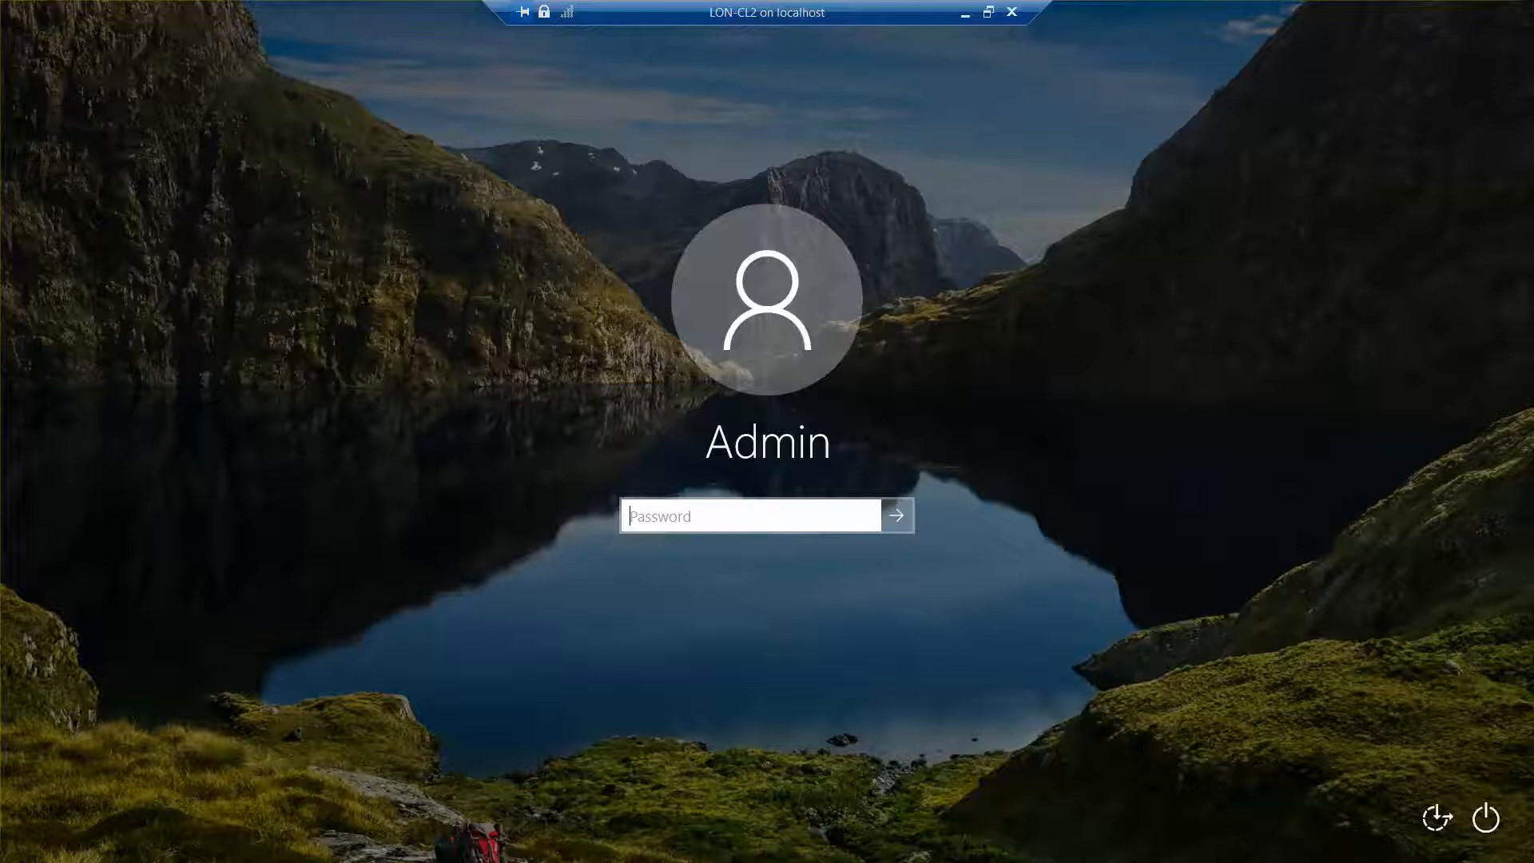
text(Pa$$w0rd)
click(866, 517)
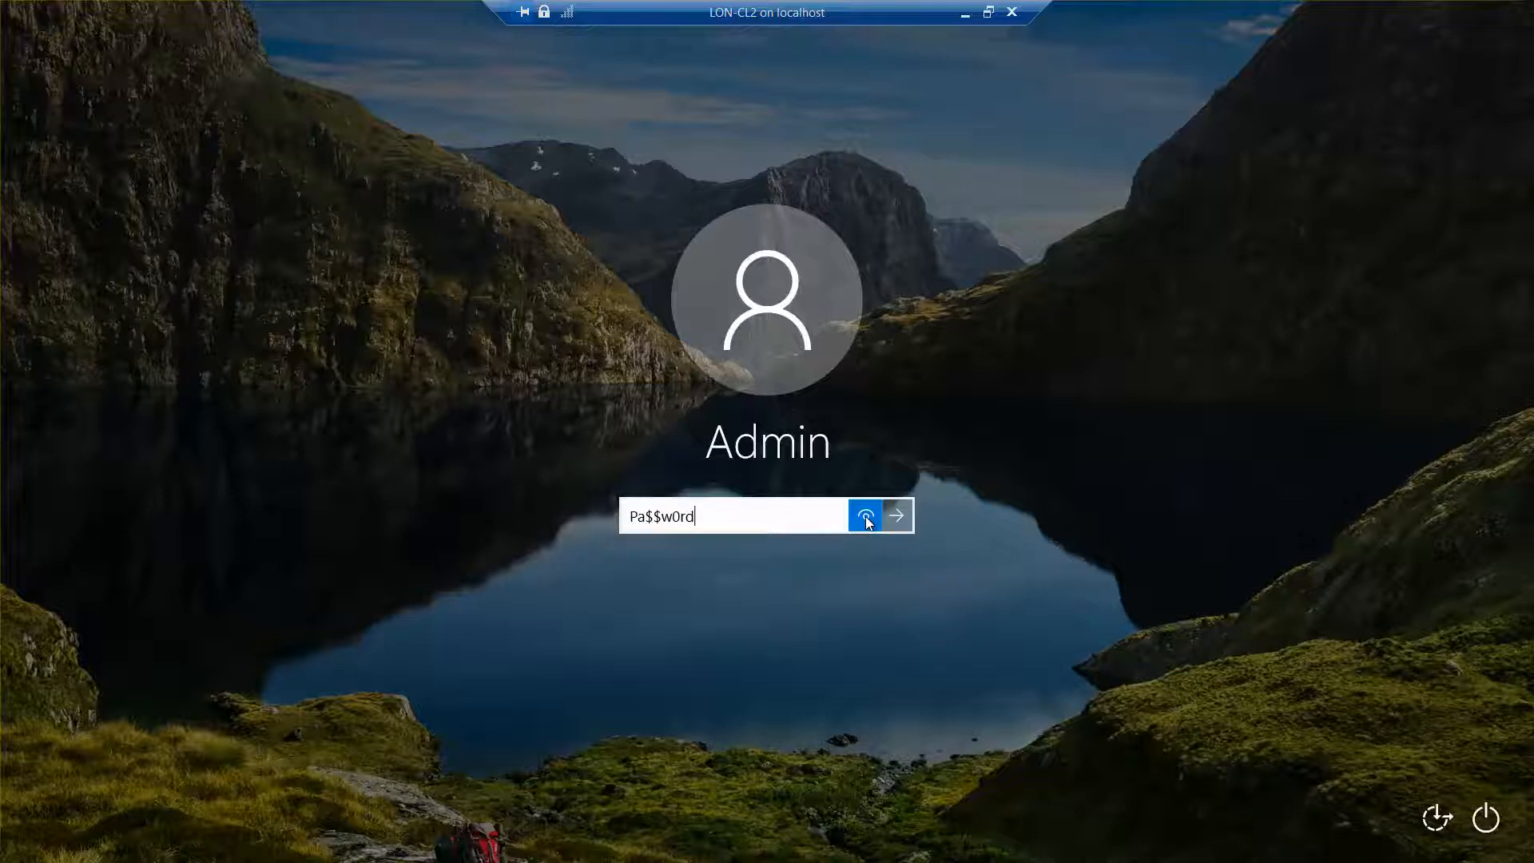
click(888, 515)
text(Pa$$w0rd)
click(858, 517)
click(898, 516)
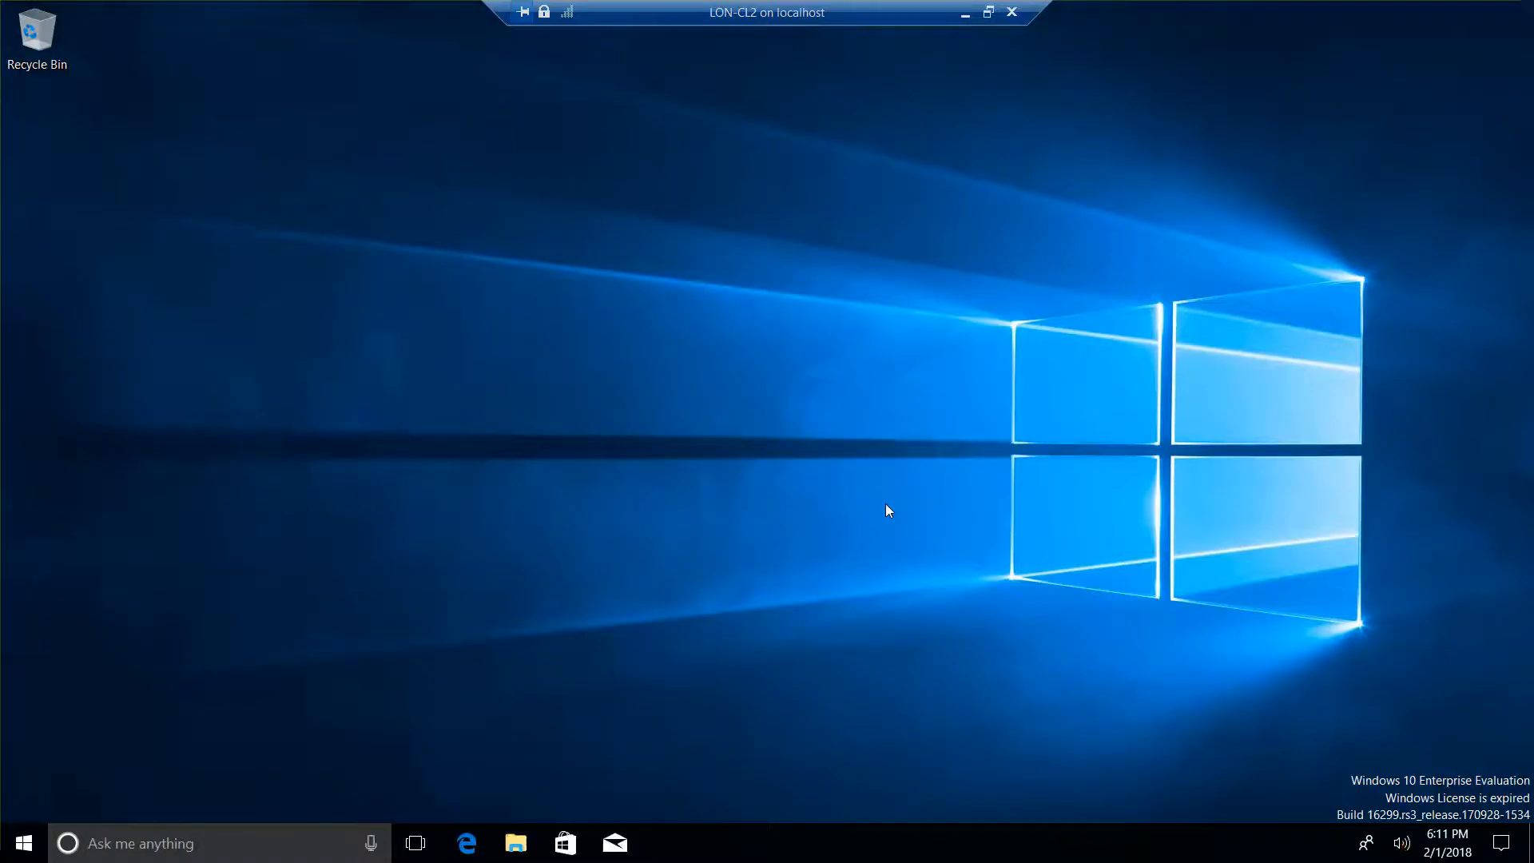
Step: Try a Windows search for 'work', then clear the search text
right_click(32, 843)
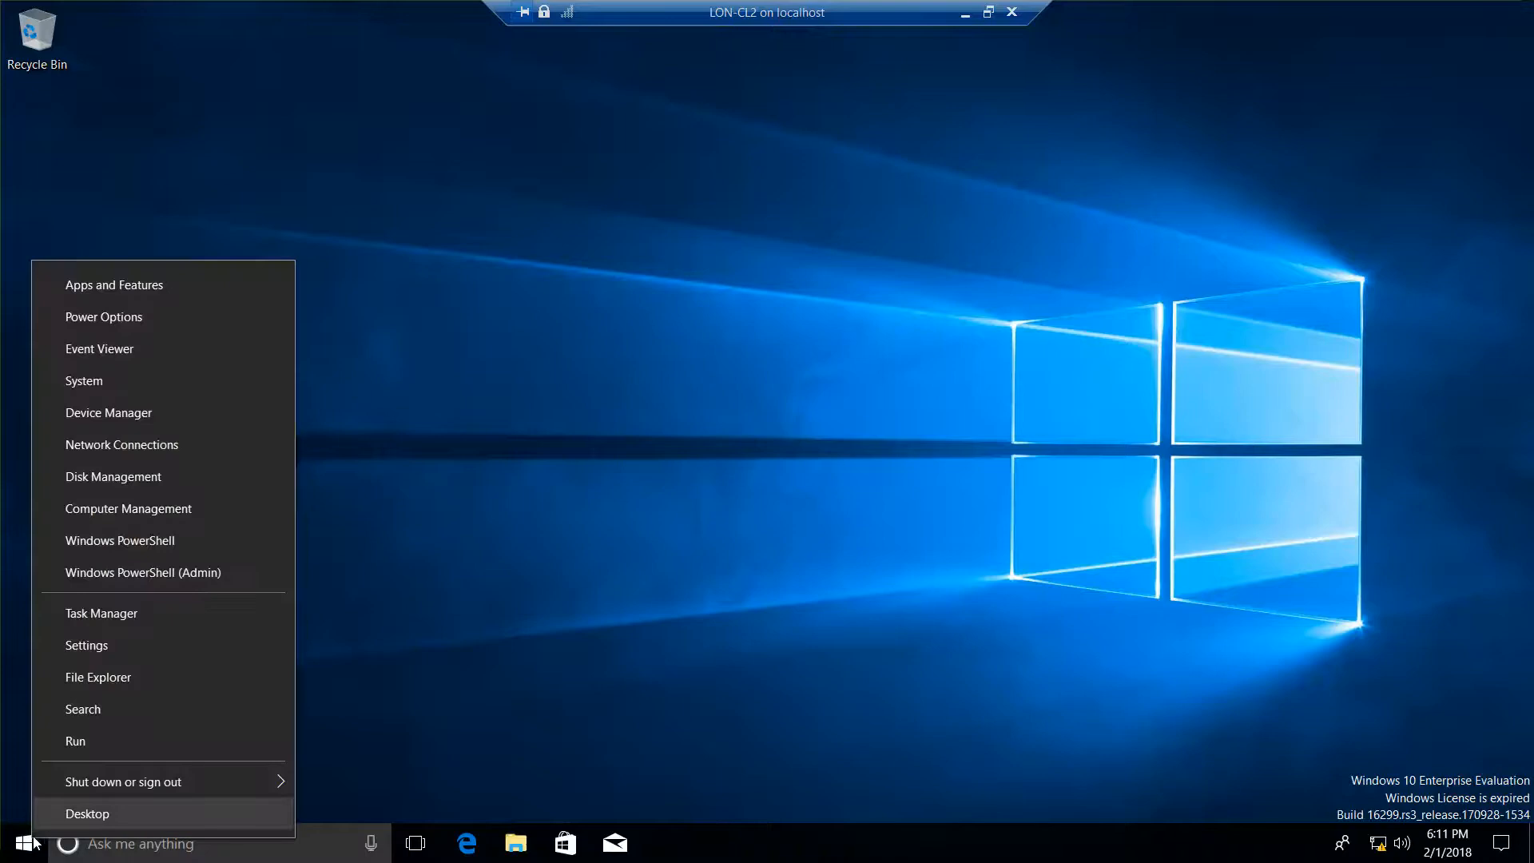
click(107, 718)
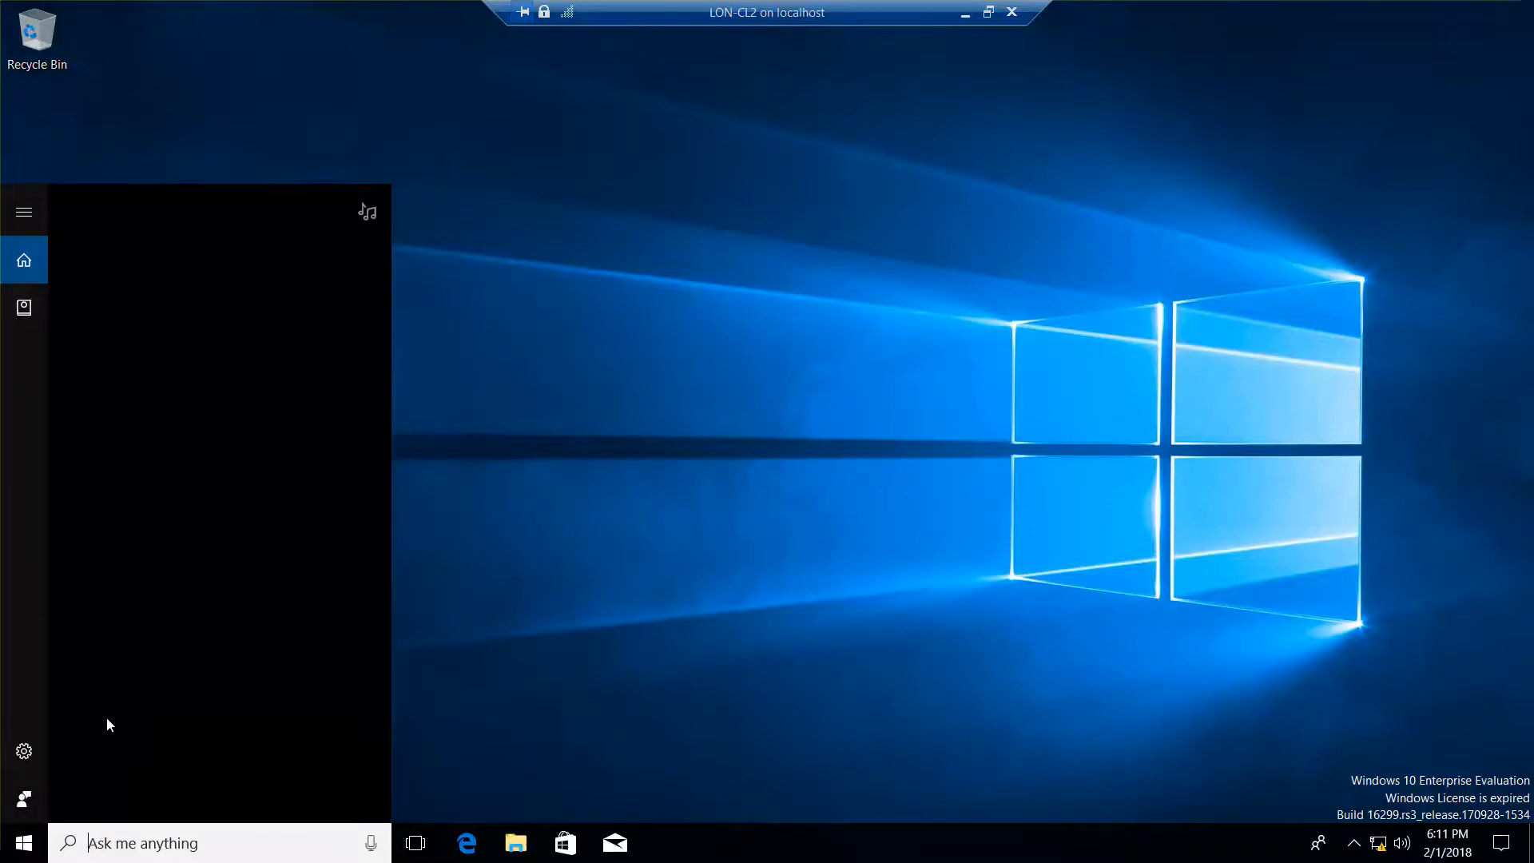
text(wor)
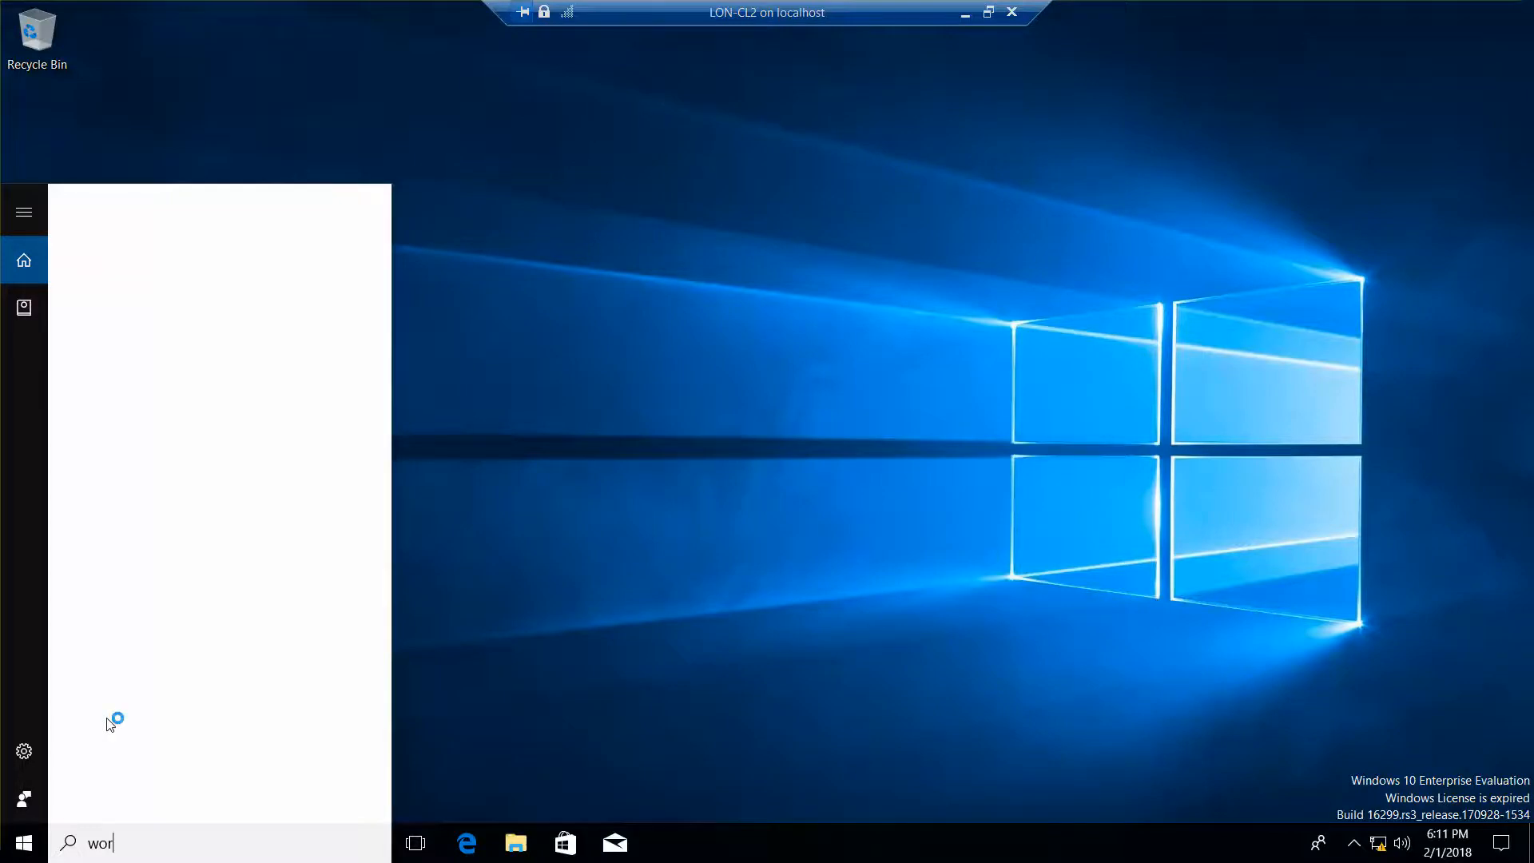
text(k)
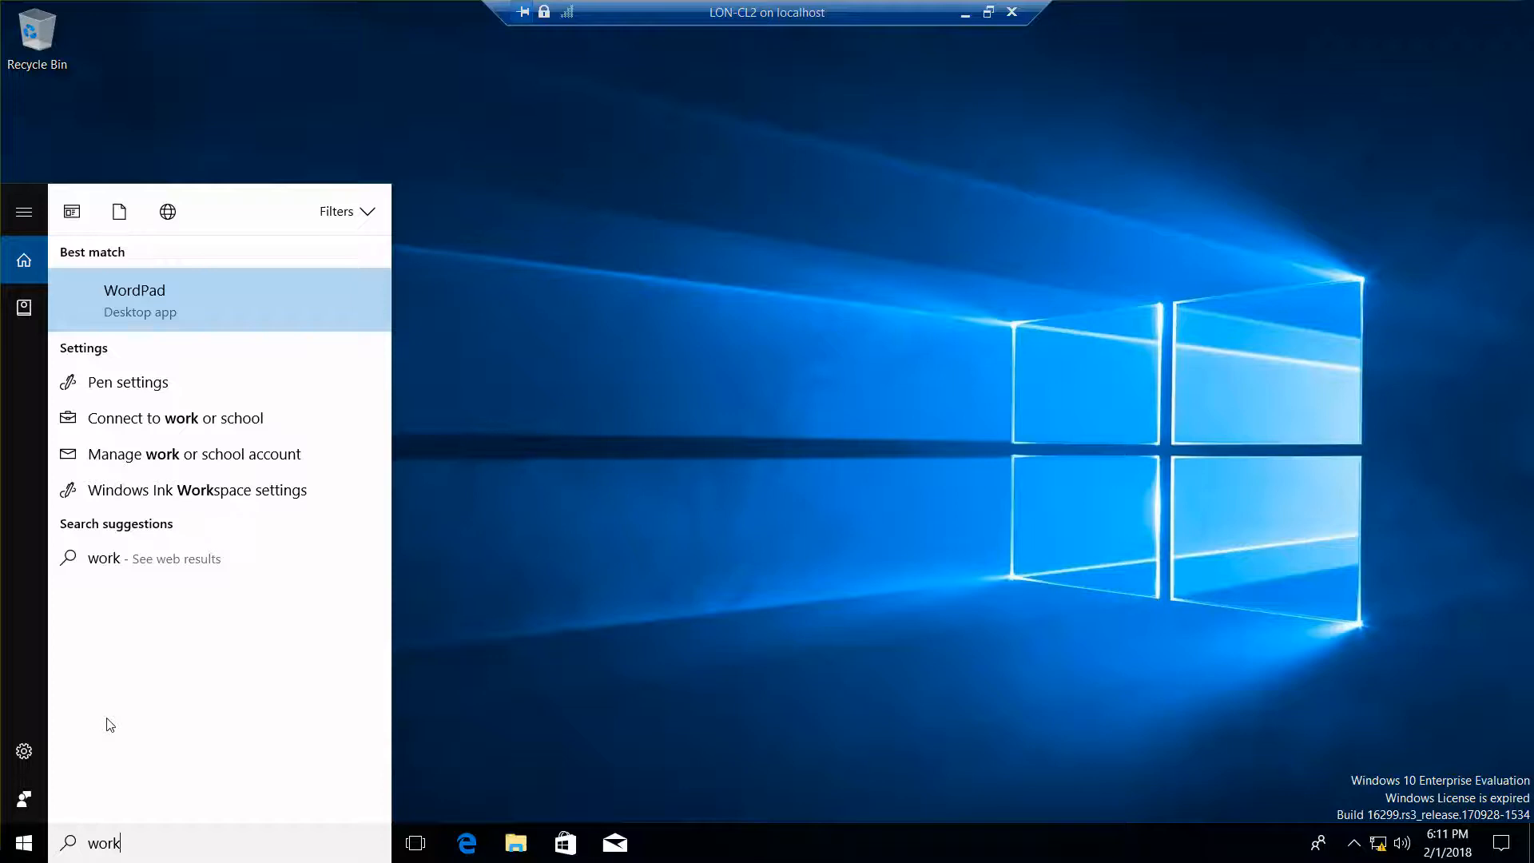
key(BackSpace)
key(BackSpace)
key(BackSpace)
key(BackSpace)
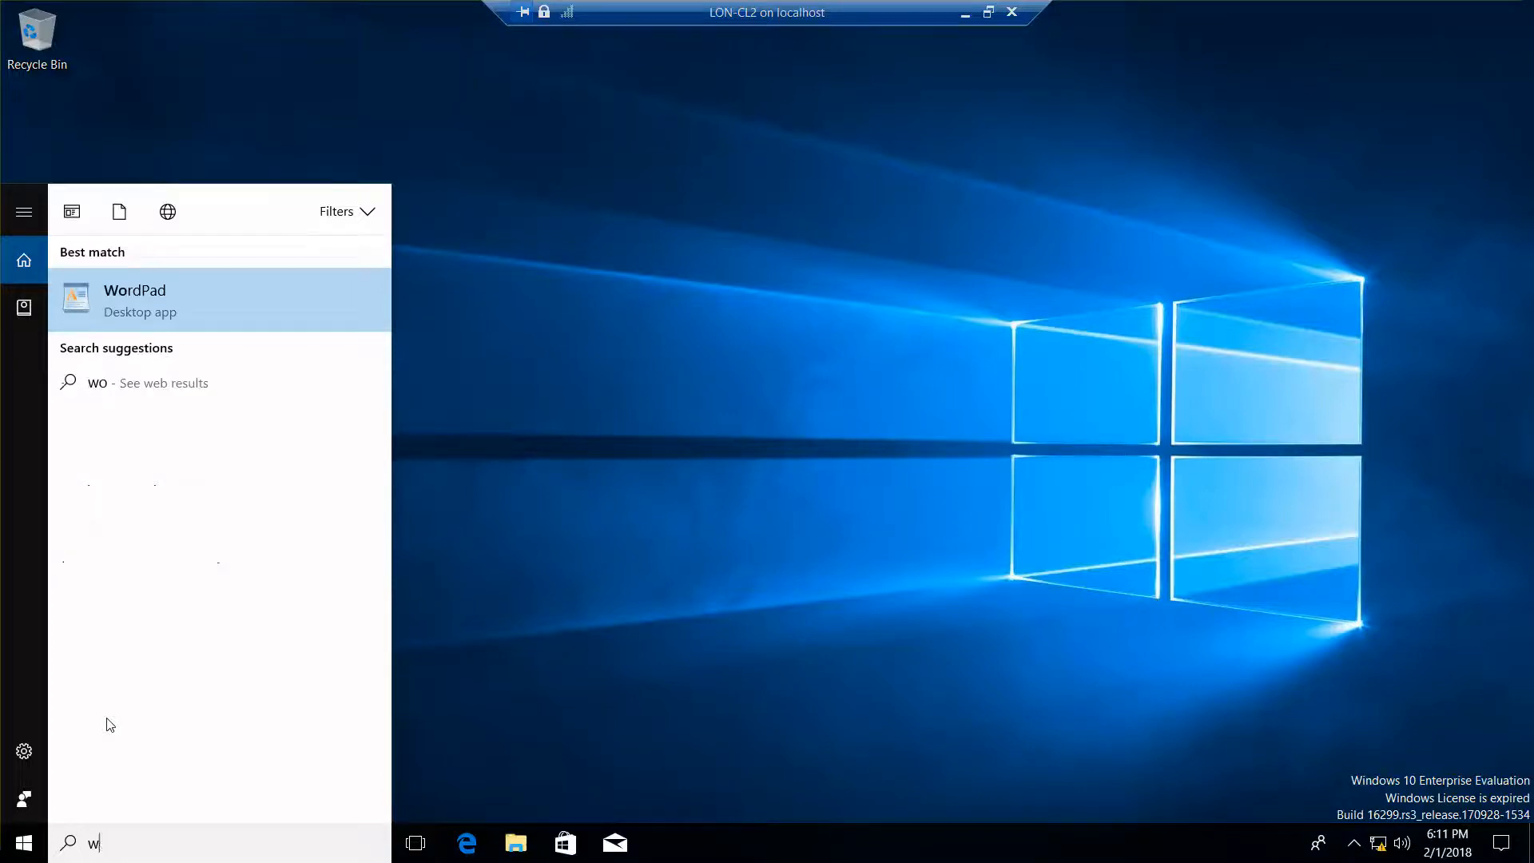
Step: Open System About, enlarge Settings, and search 'workgr' to open Change workgroup name
right_click(24, 835)
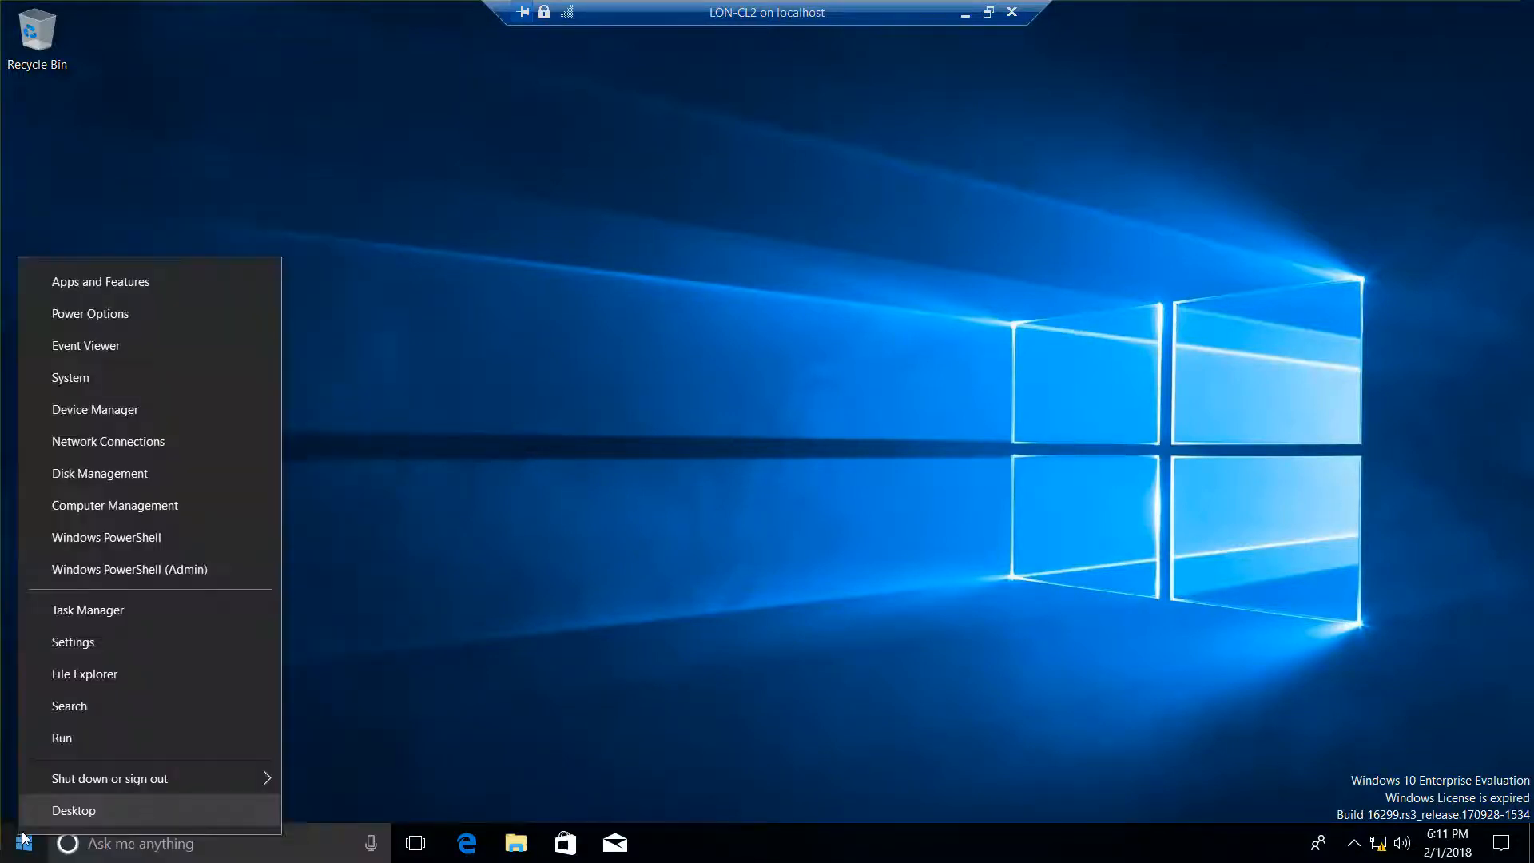
click(94, 389)
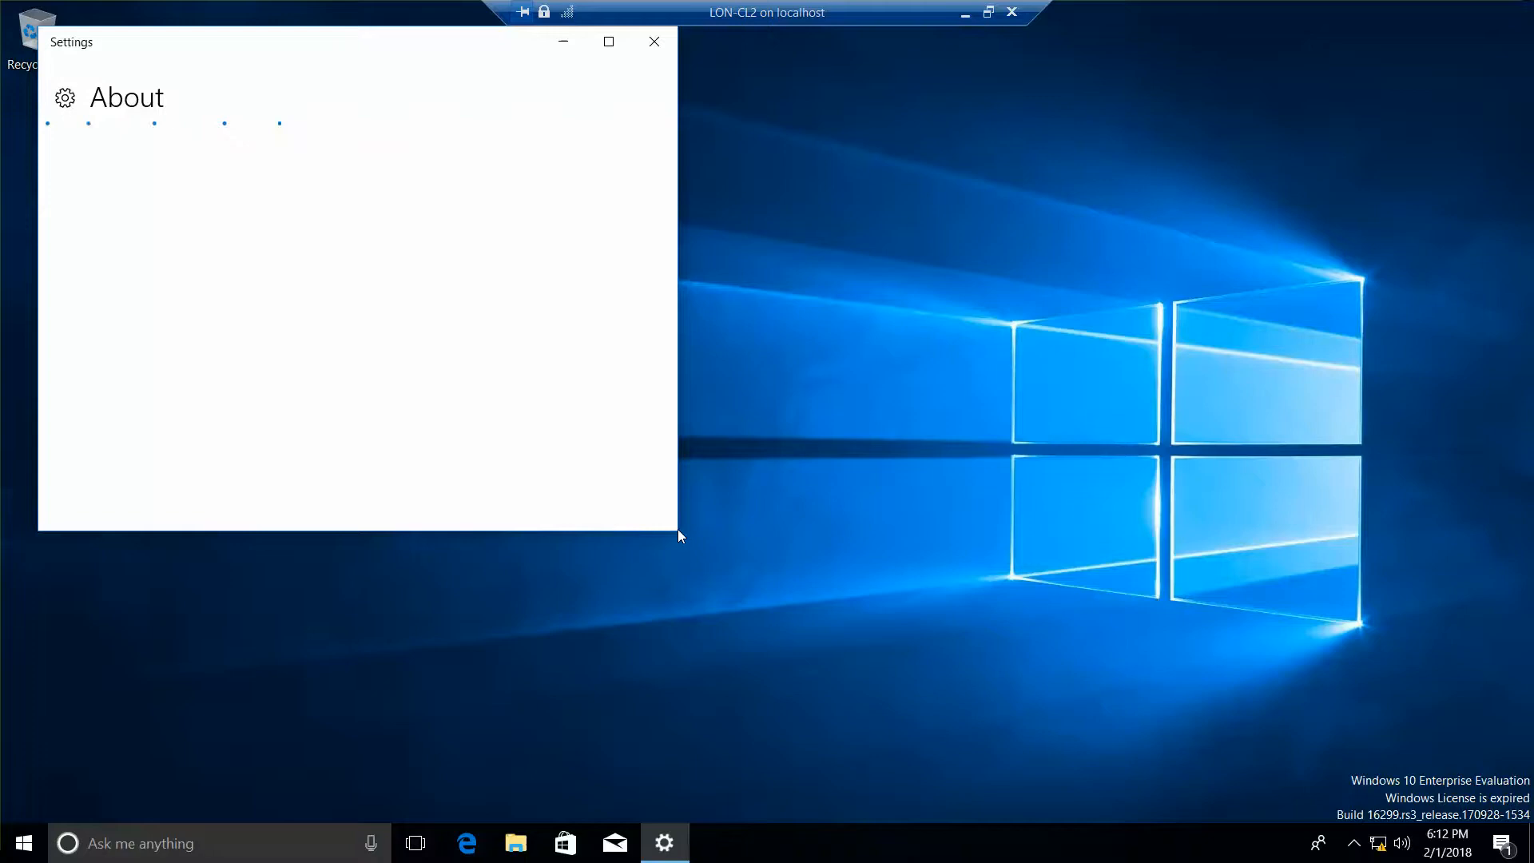
drag(677, 531, 939, 810)
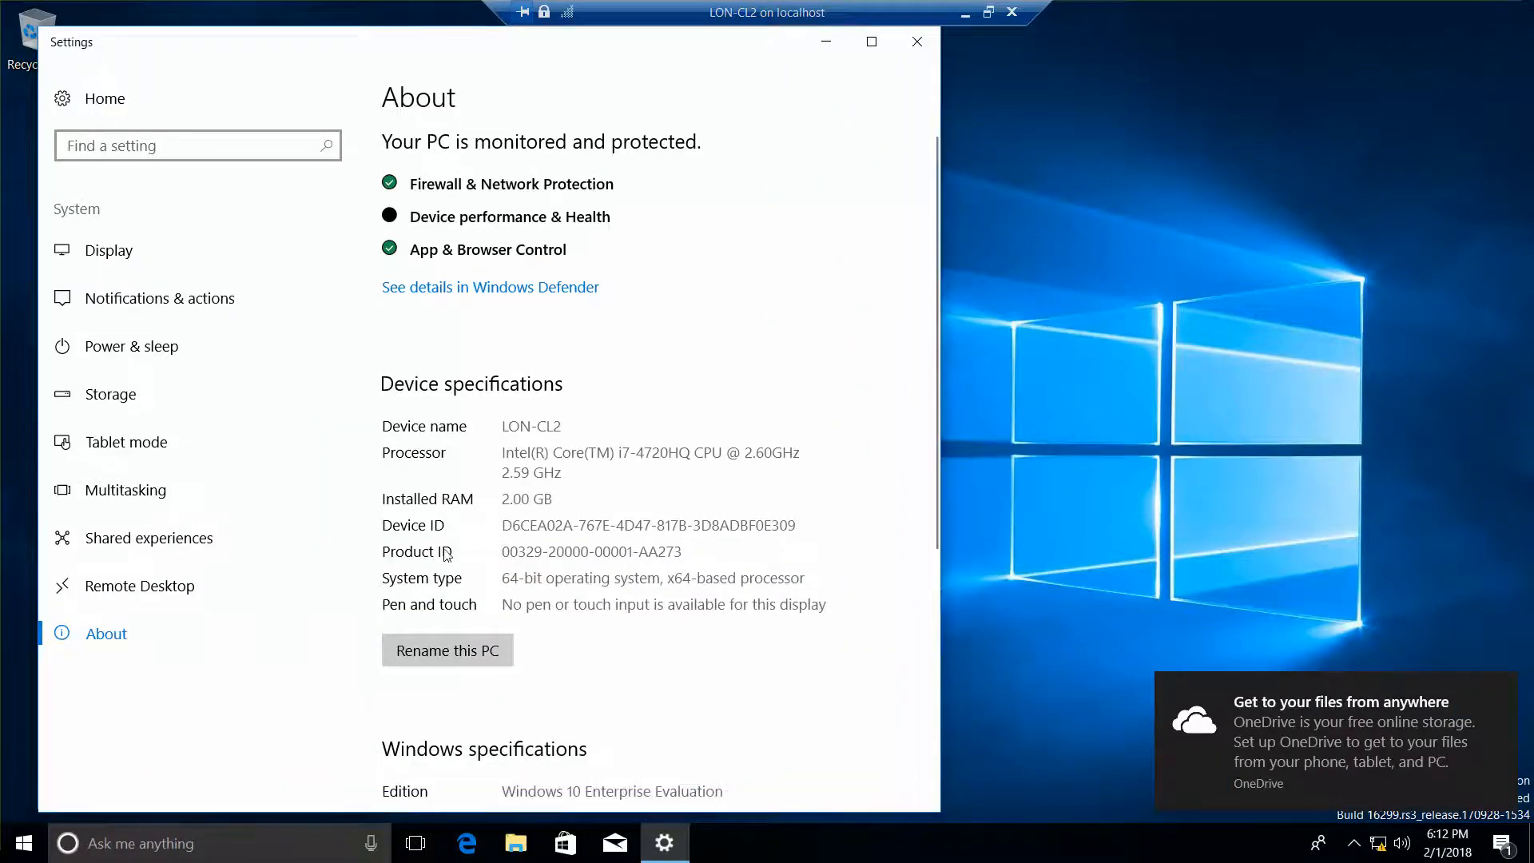
click(141, 152)
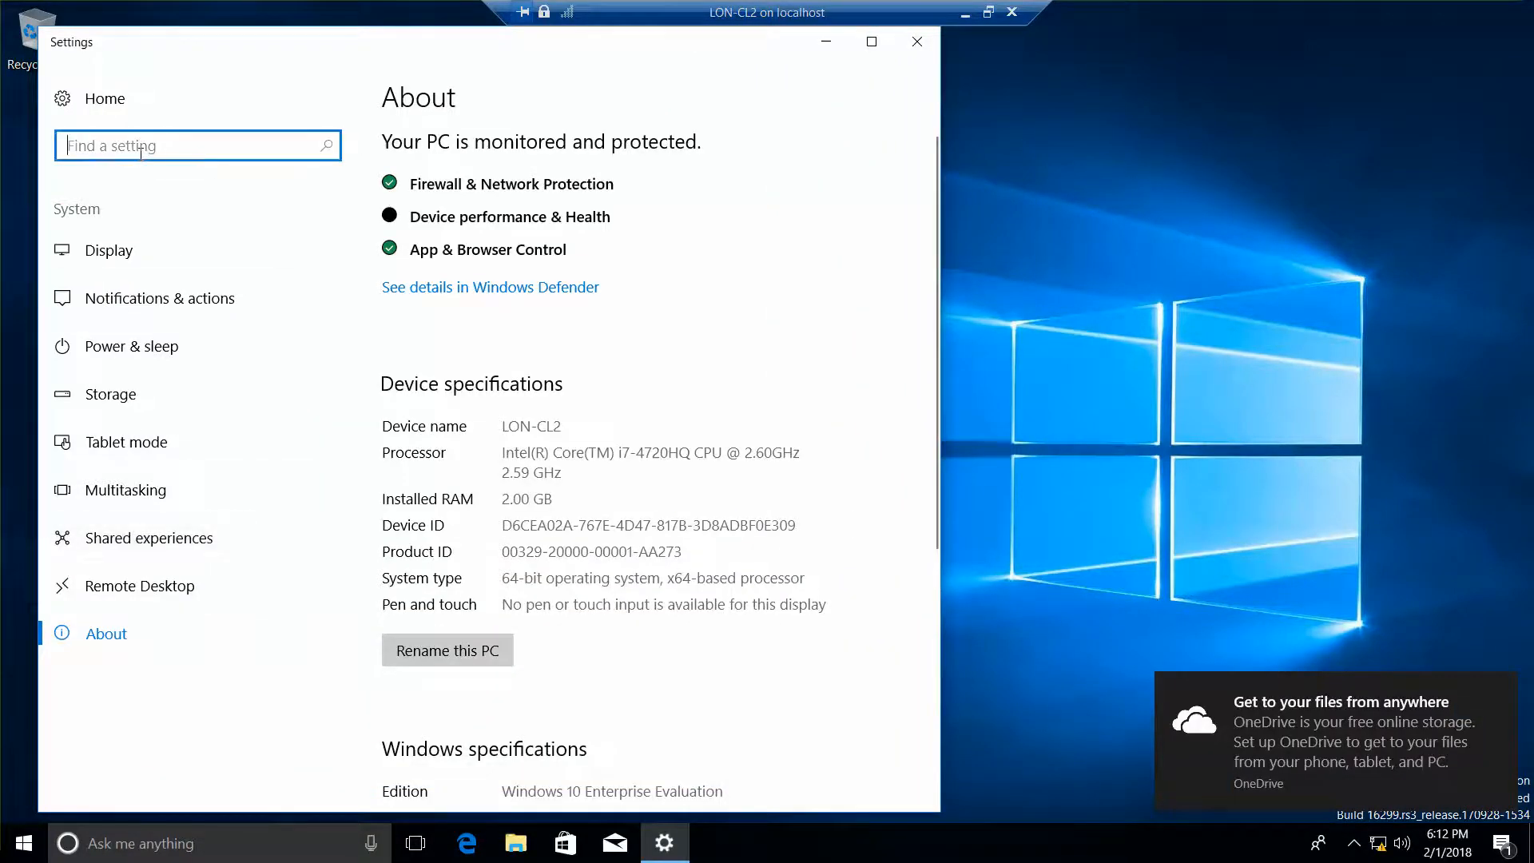
text(work)
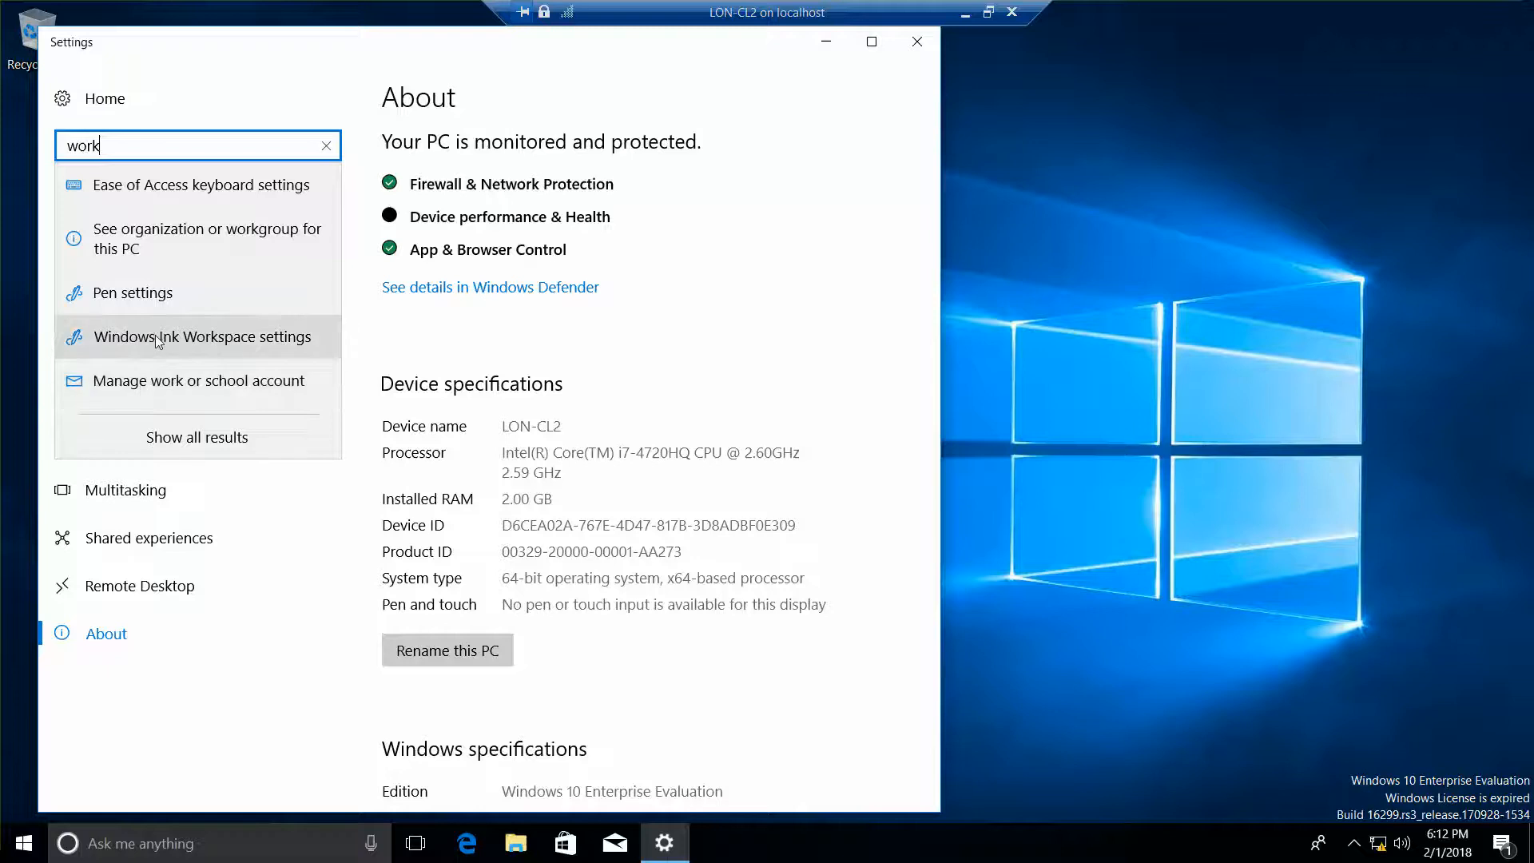
text(gr)
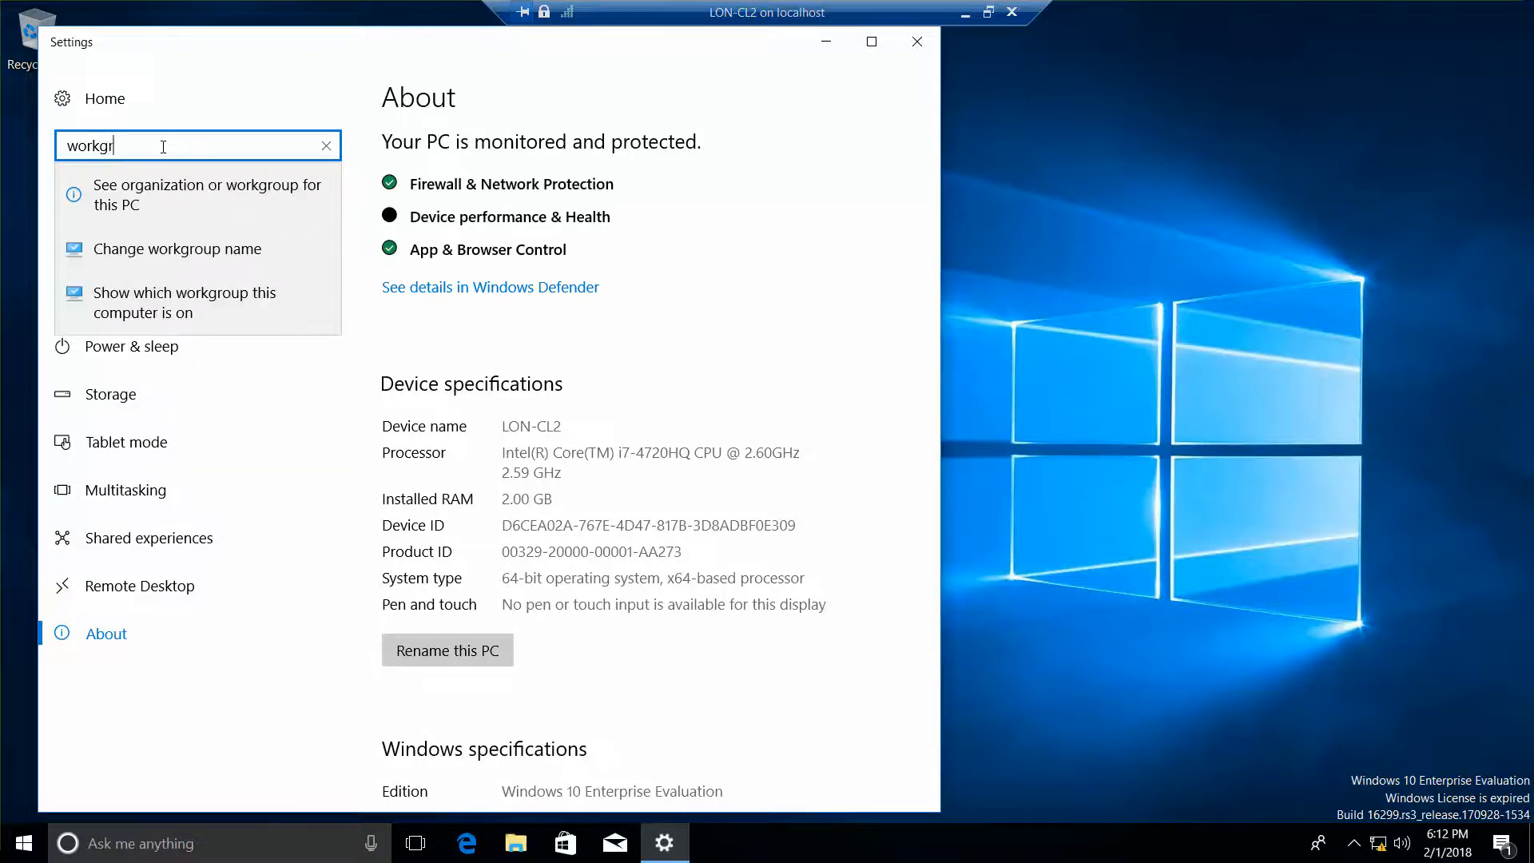
click(158, 254)
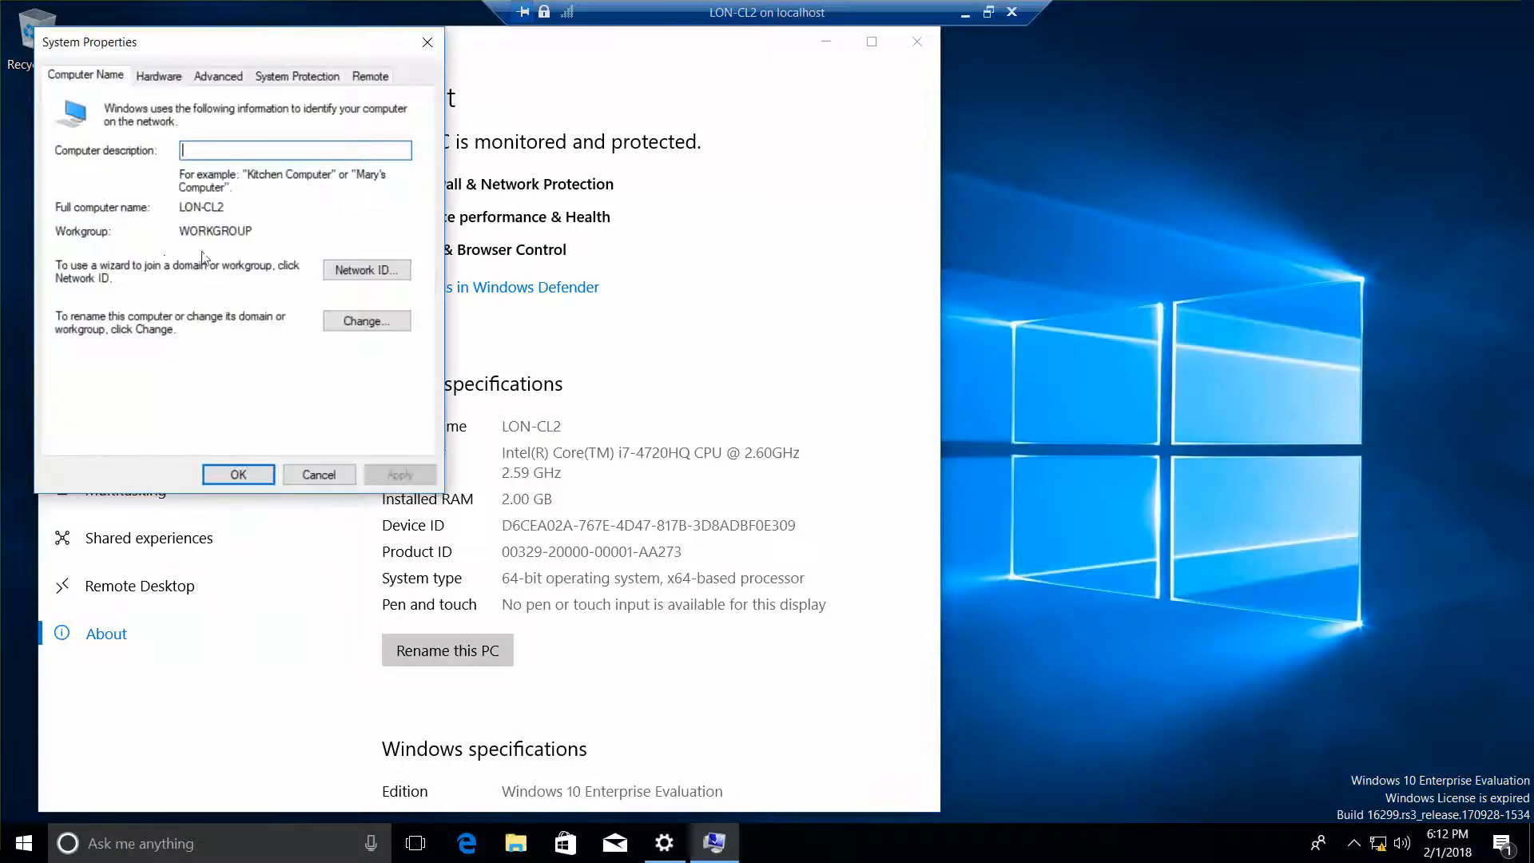
Step: Switch LON-CL2 from WORKGROUP to the adatum.com domain, confirm, and close Settings
click(356, 323)
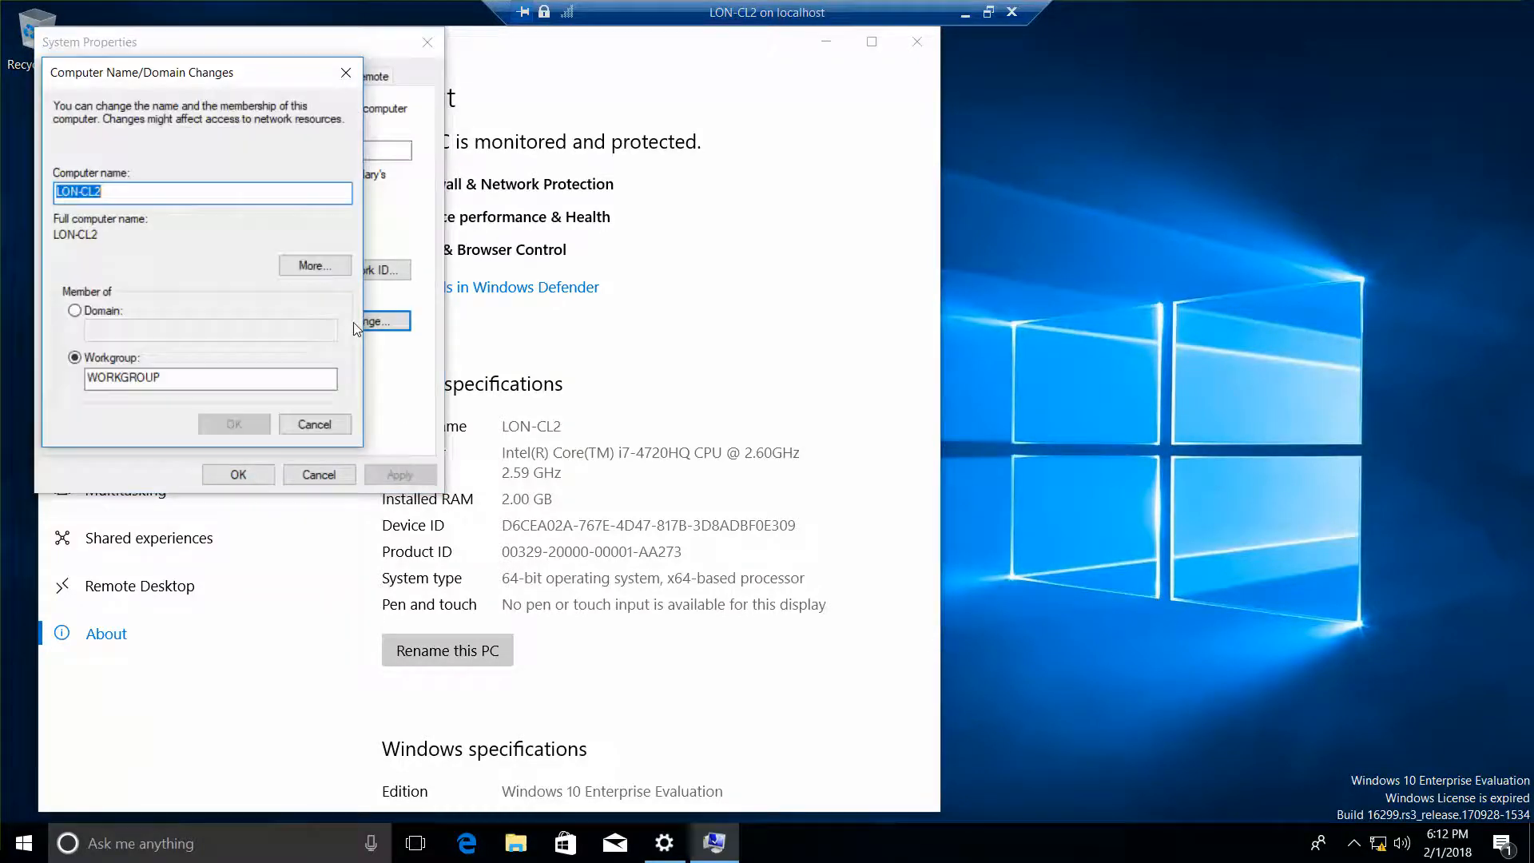
click(75, 311)
click(144, 338)
text(ad)
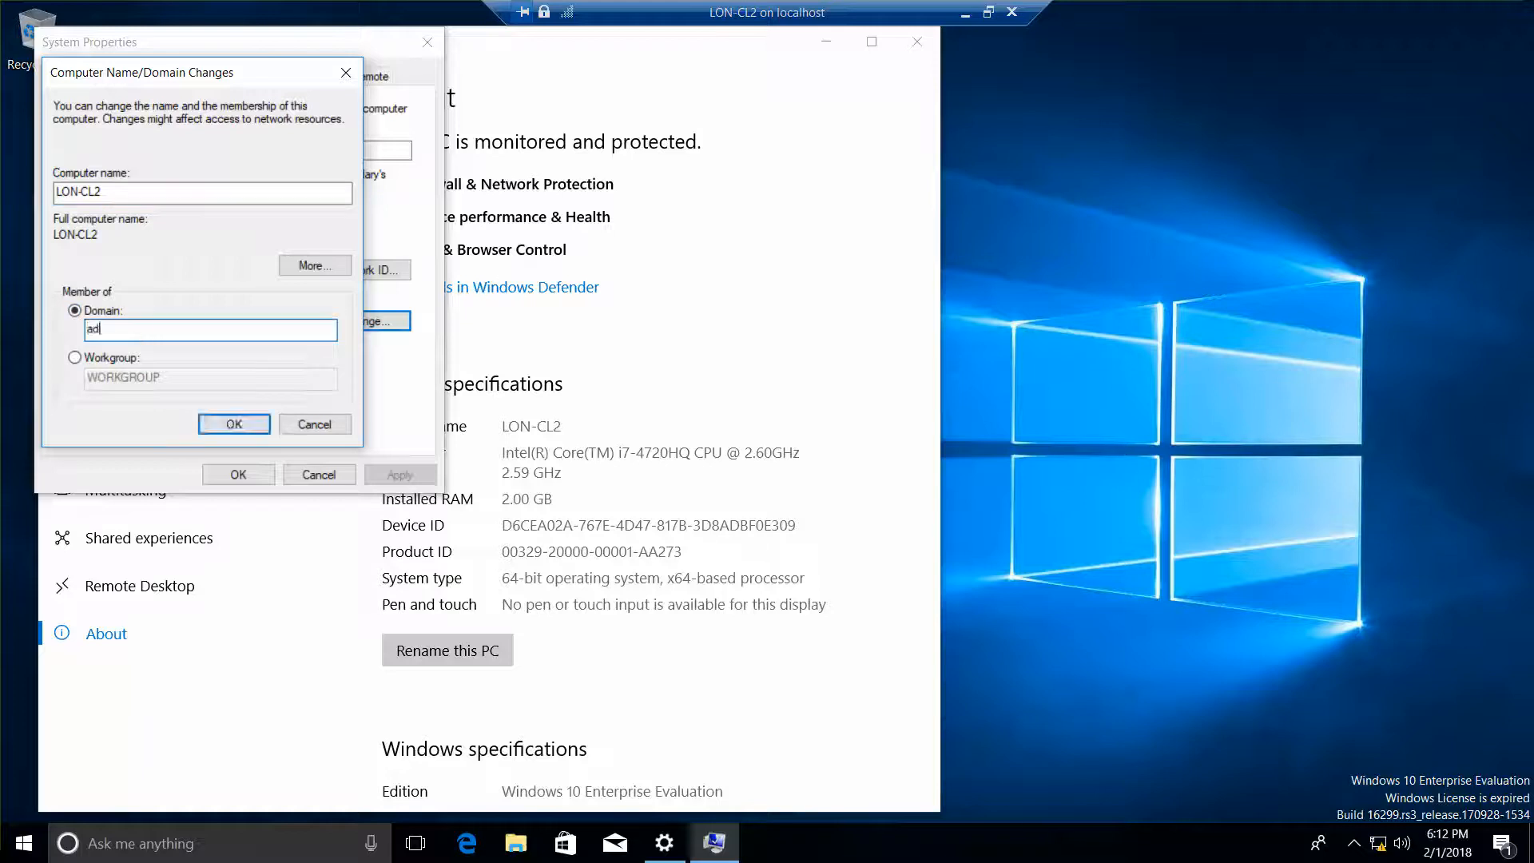
text(atum.com)
click(222, 432)
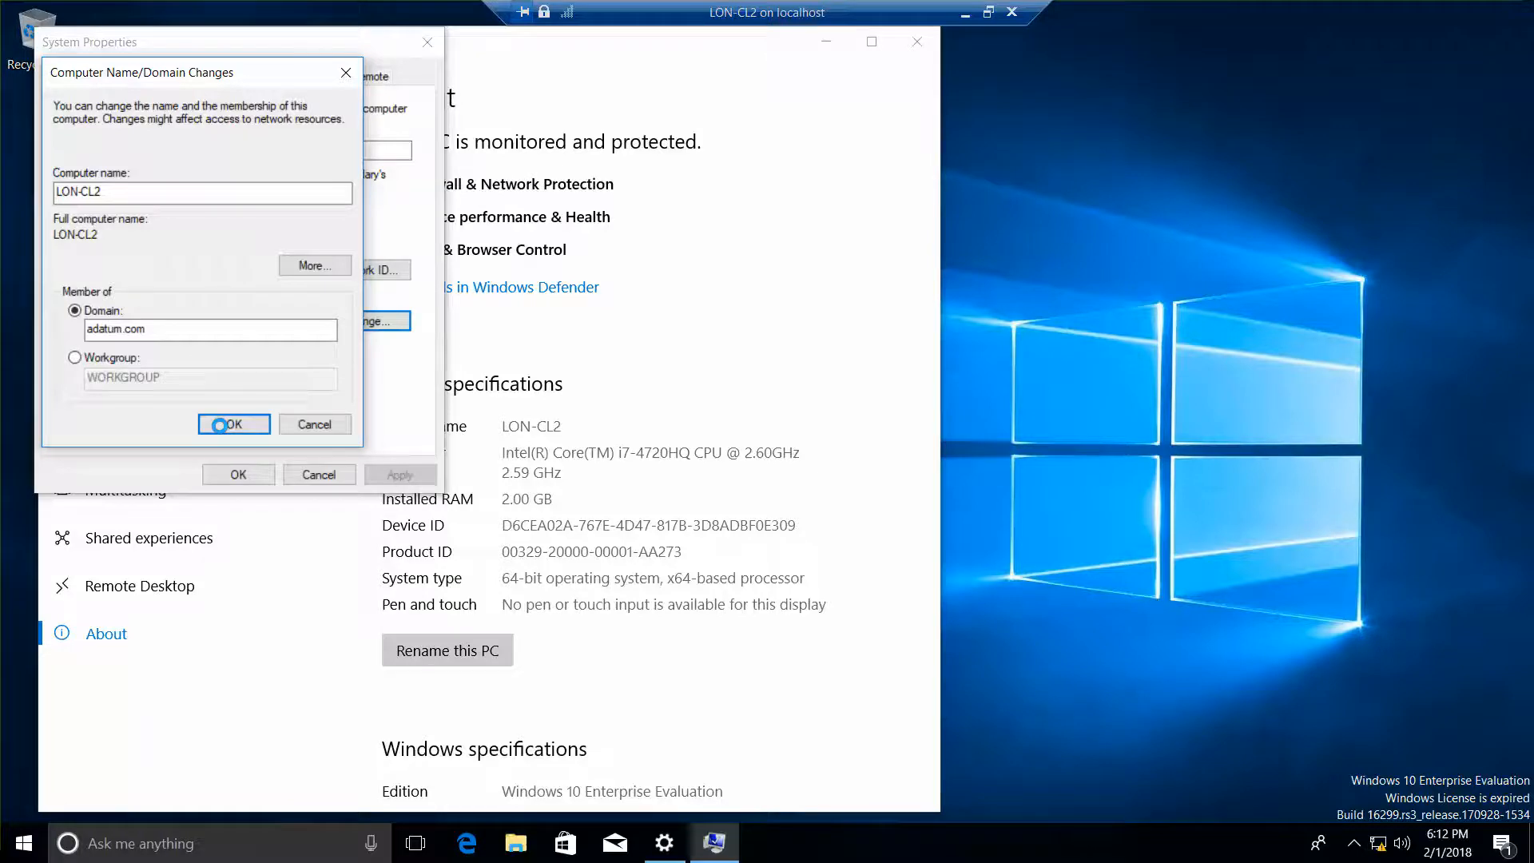
click(925, 50)
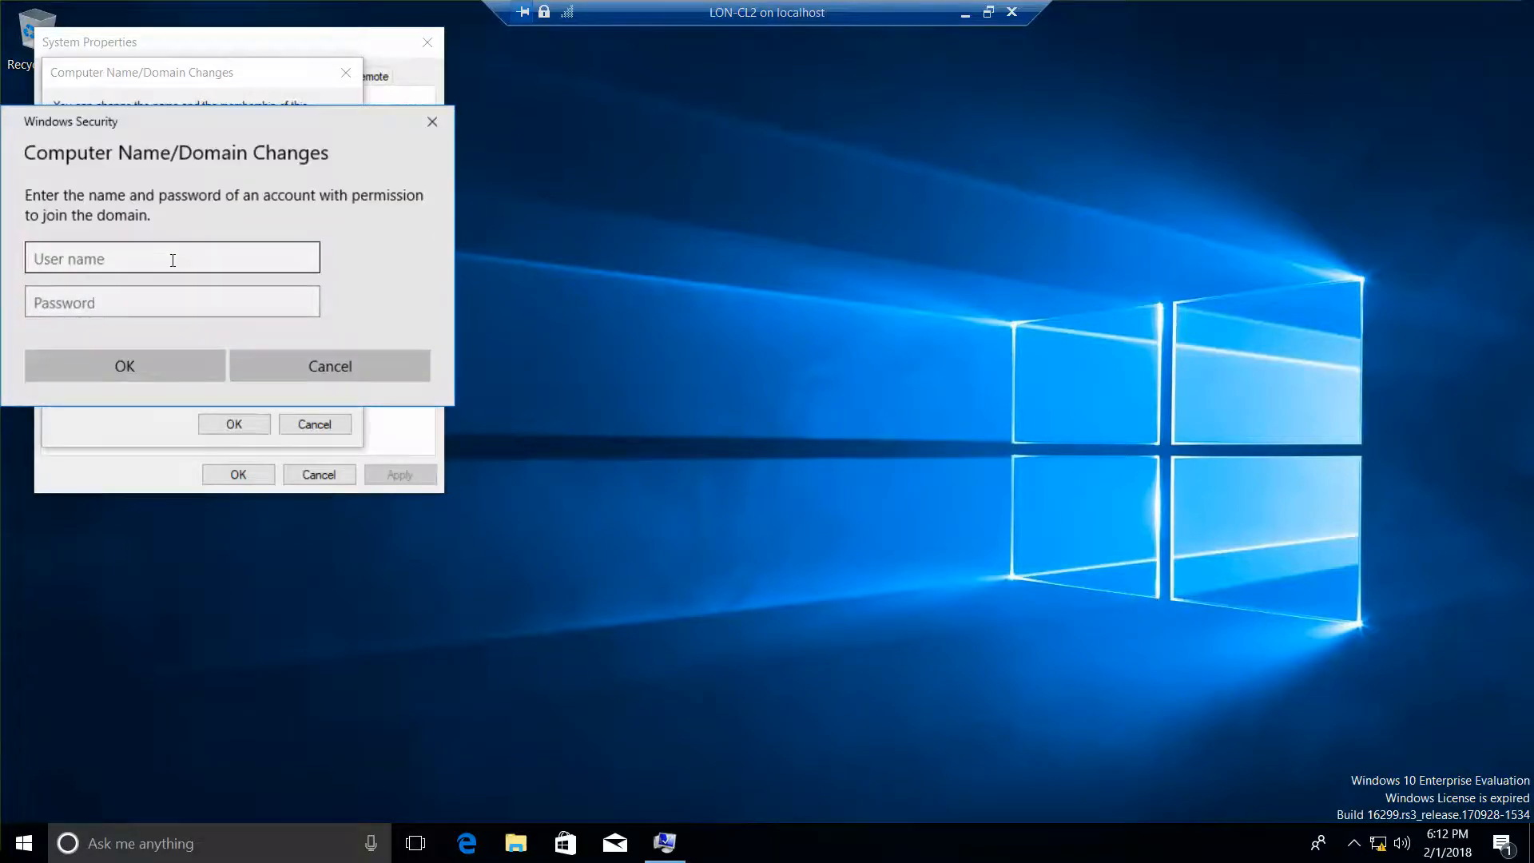
Step: Submit the domain administrator user name and password to join adatum.com
click(173, 260)
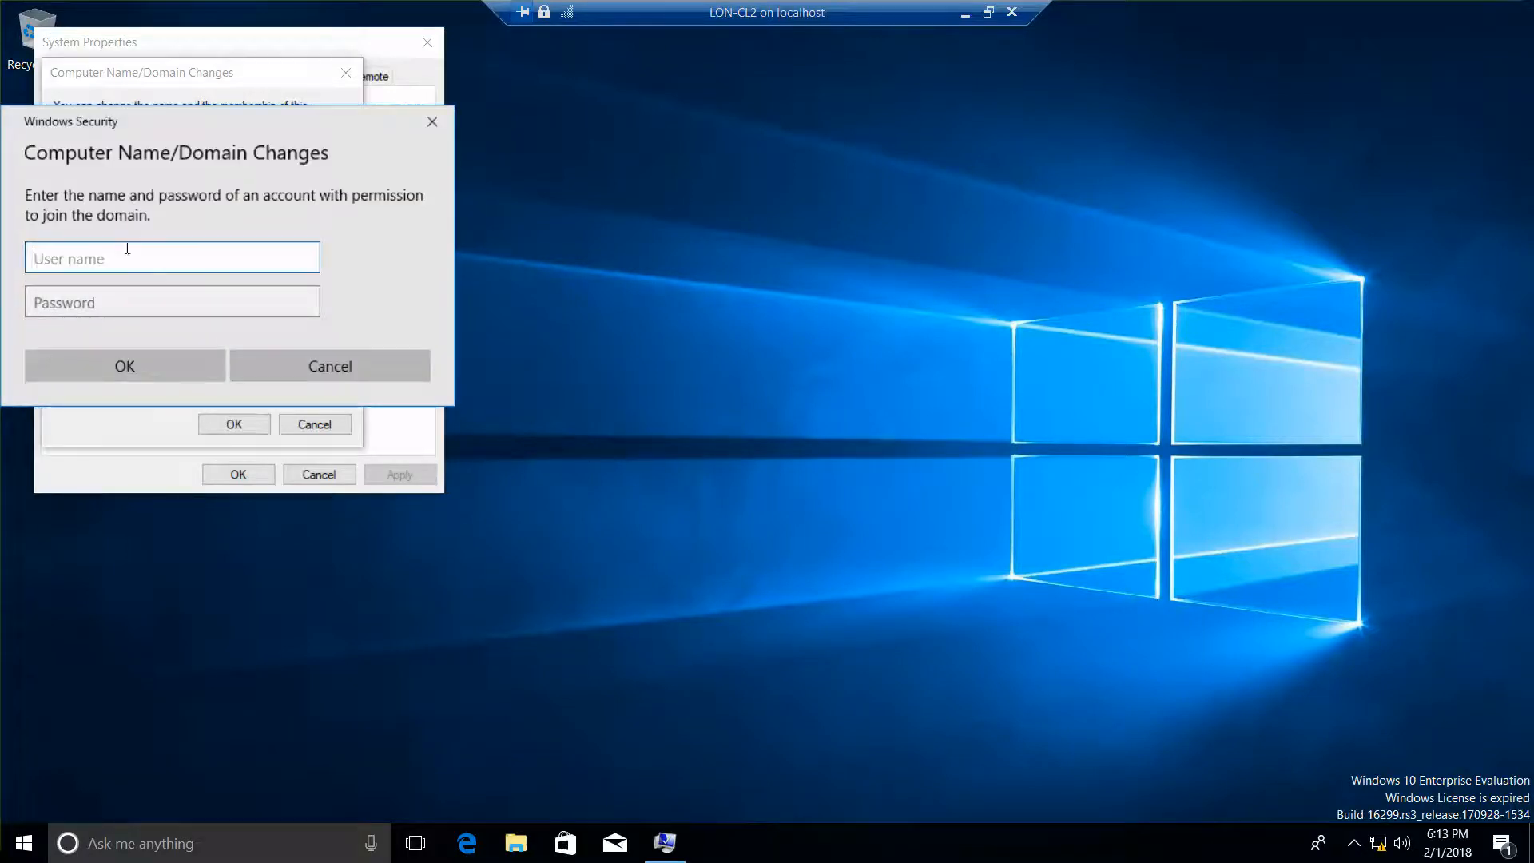
text(admini)
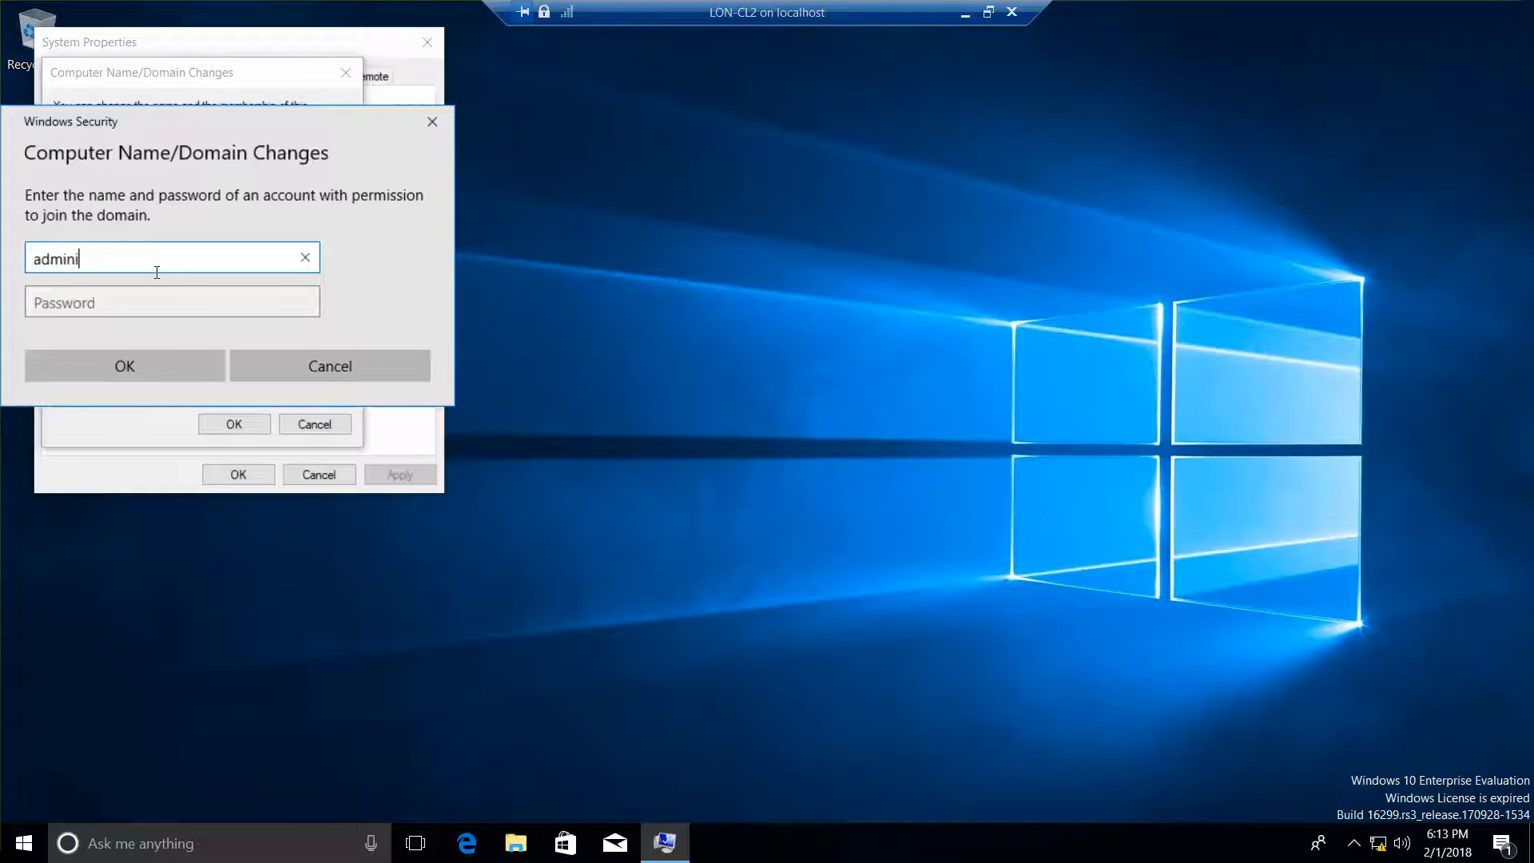
text(strator)
key(Tab)
text(Pa)
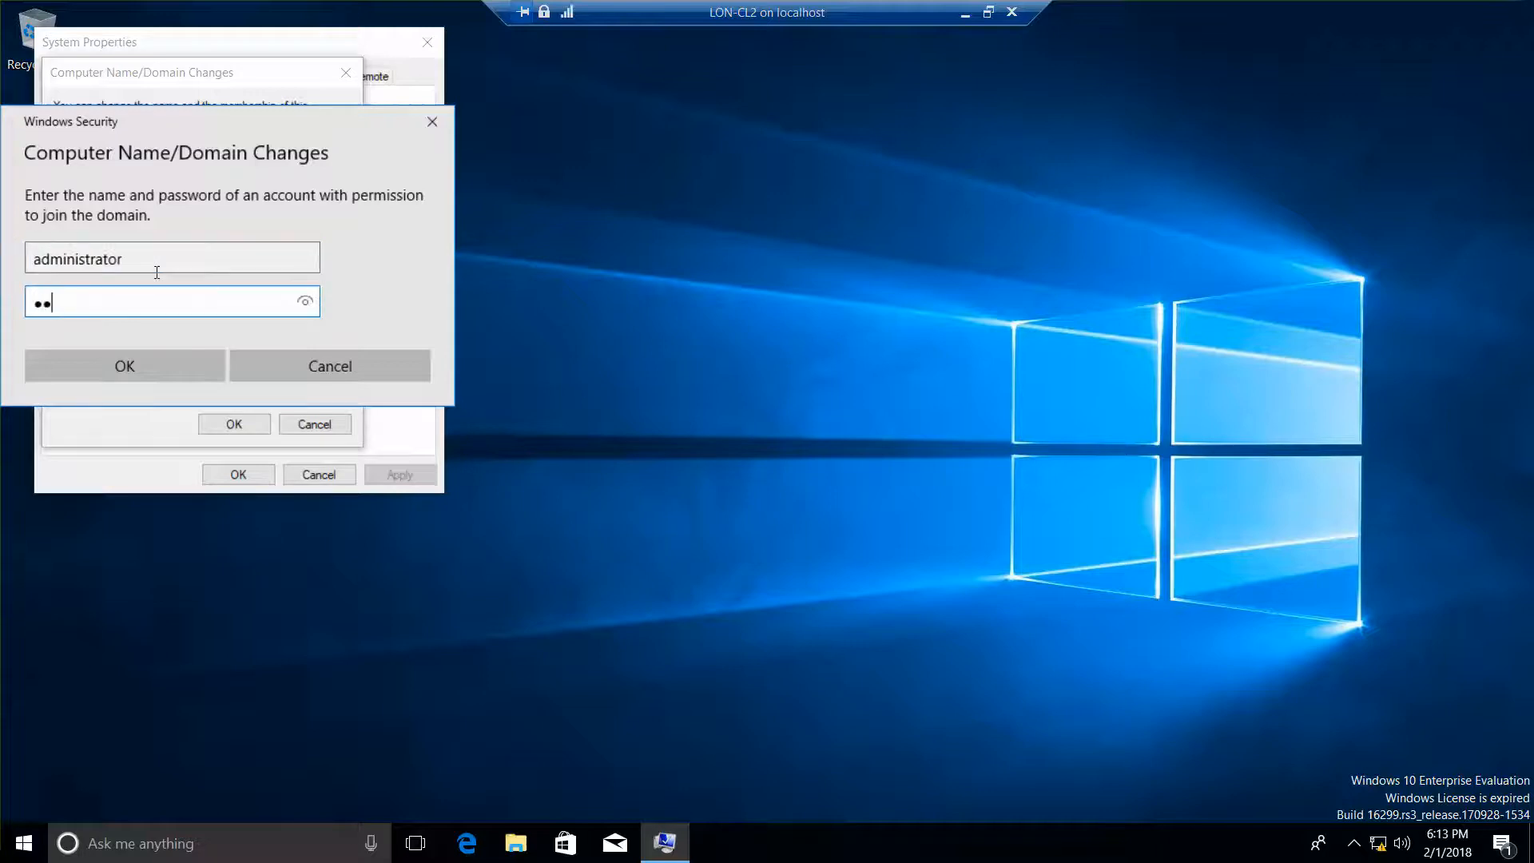
text($$w0rd)
click(305, 303)
click(305, 304)
click(306, 304)
click(164, 363)
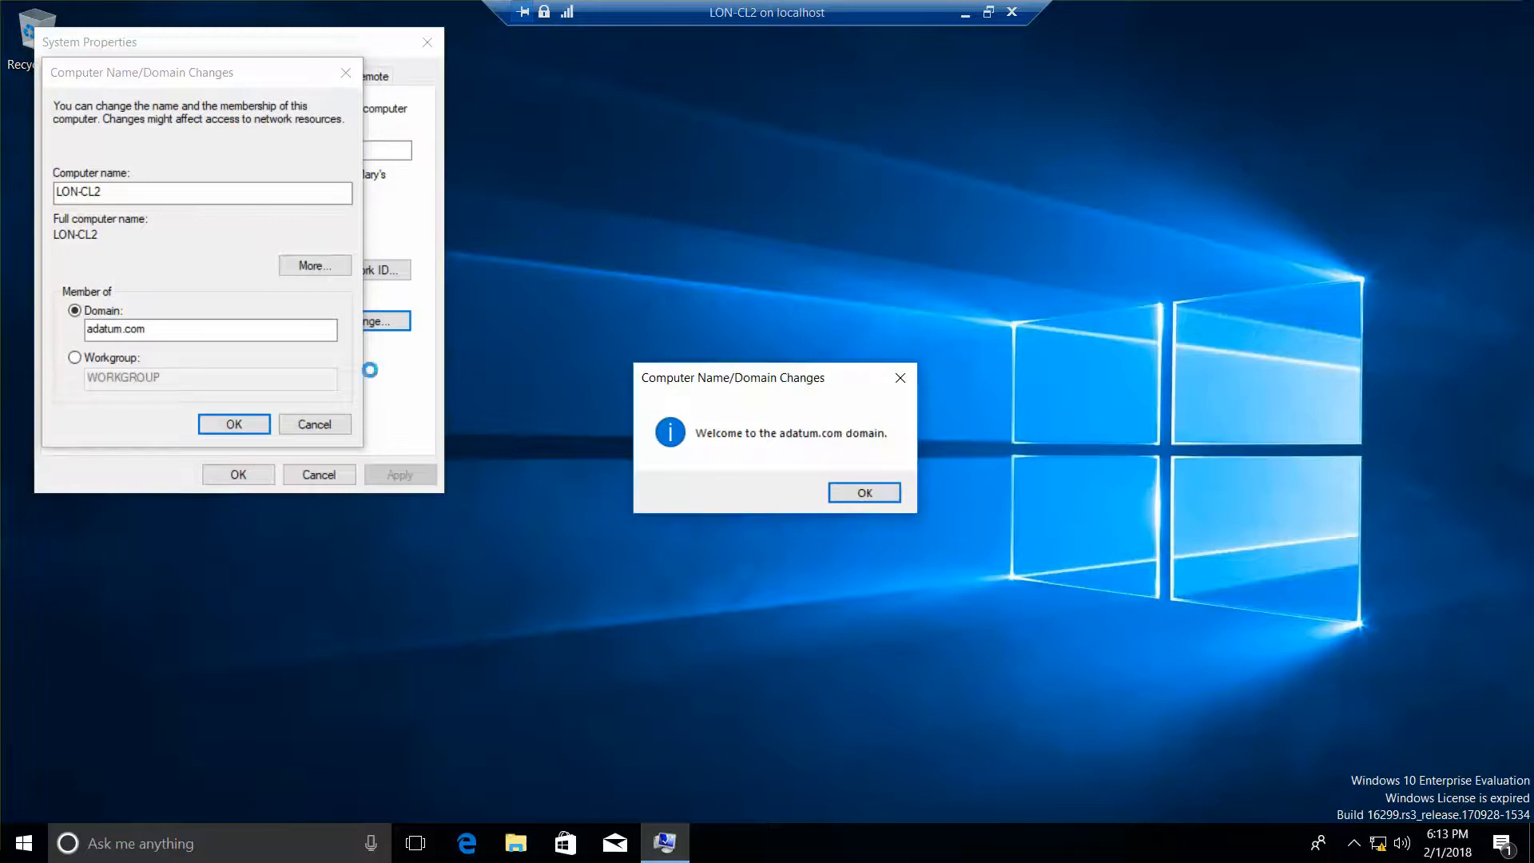
Step: Acknowledge the welcome and restart notices, close System Properties, and choose Restart Later
click(863, 491)
click(234, 424)
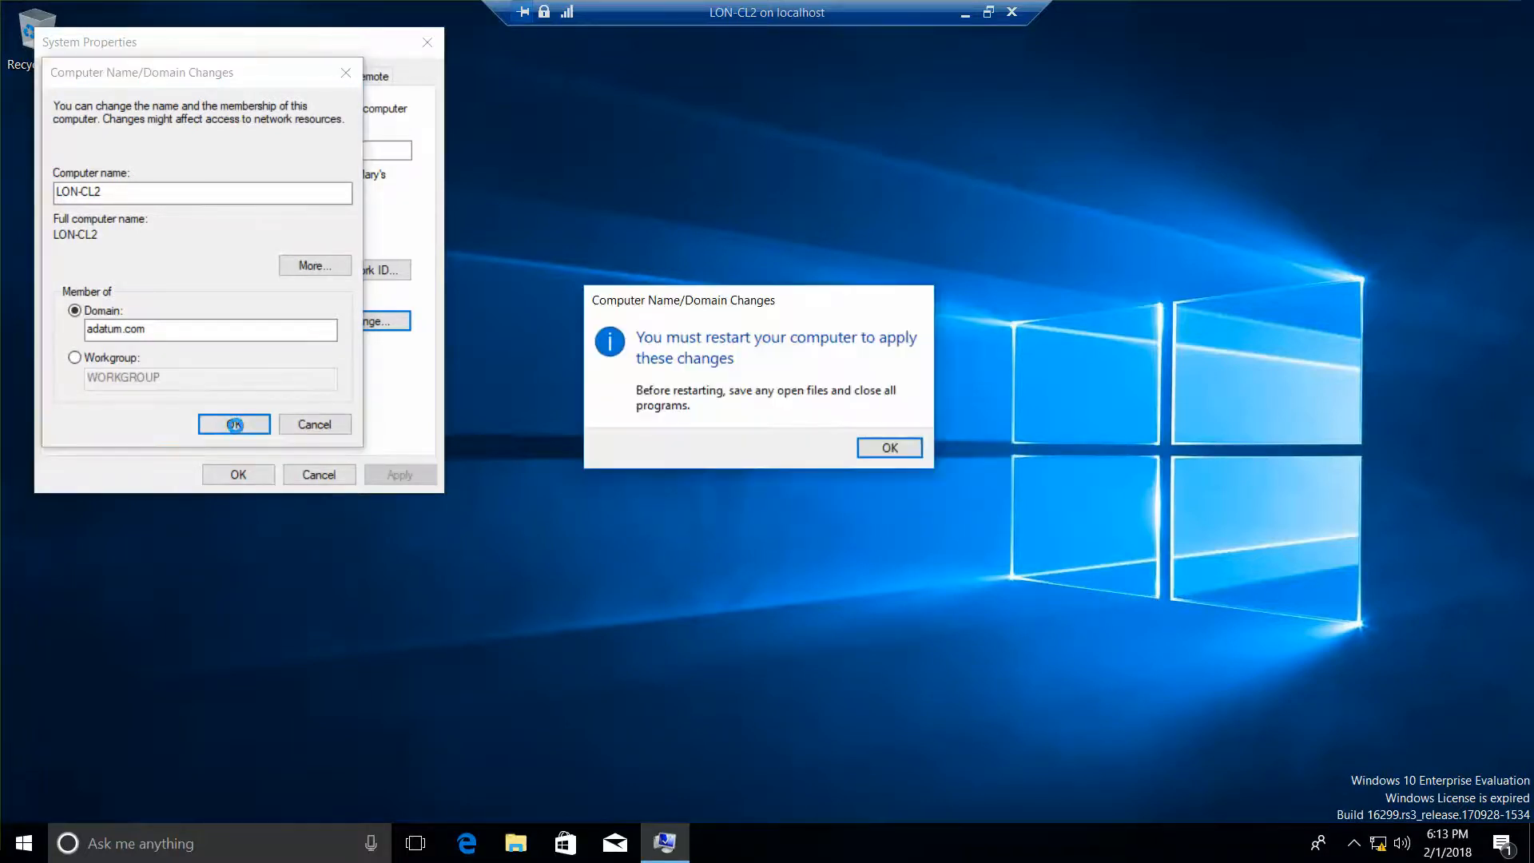
click(886, 448)
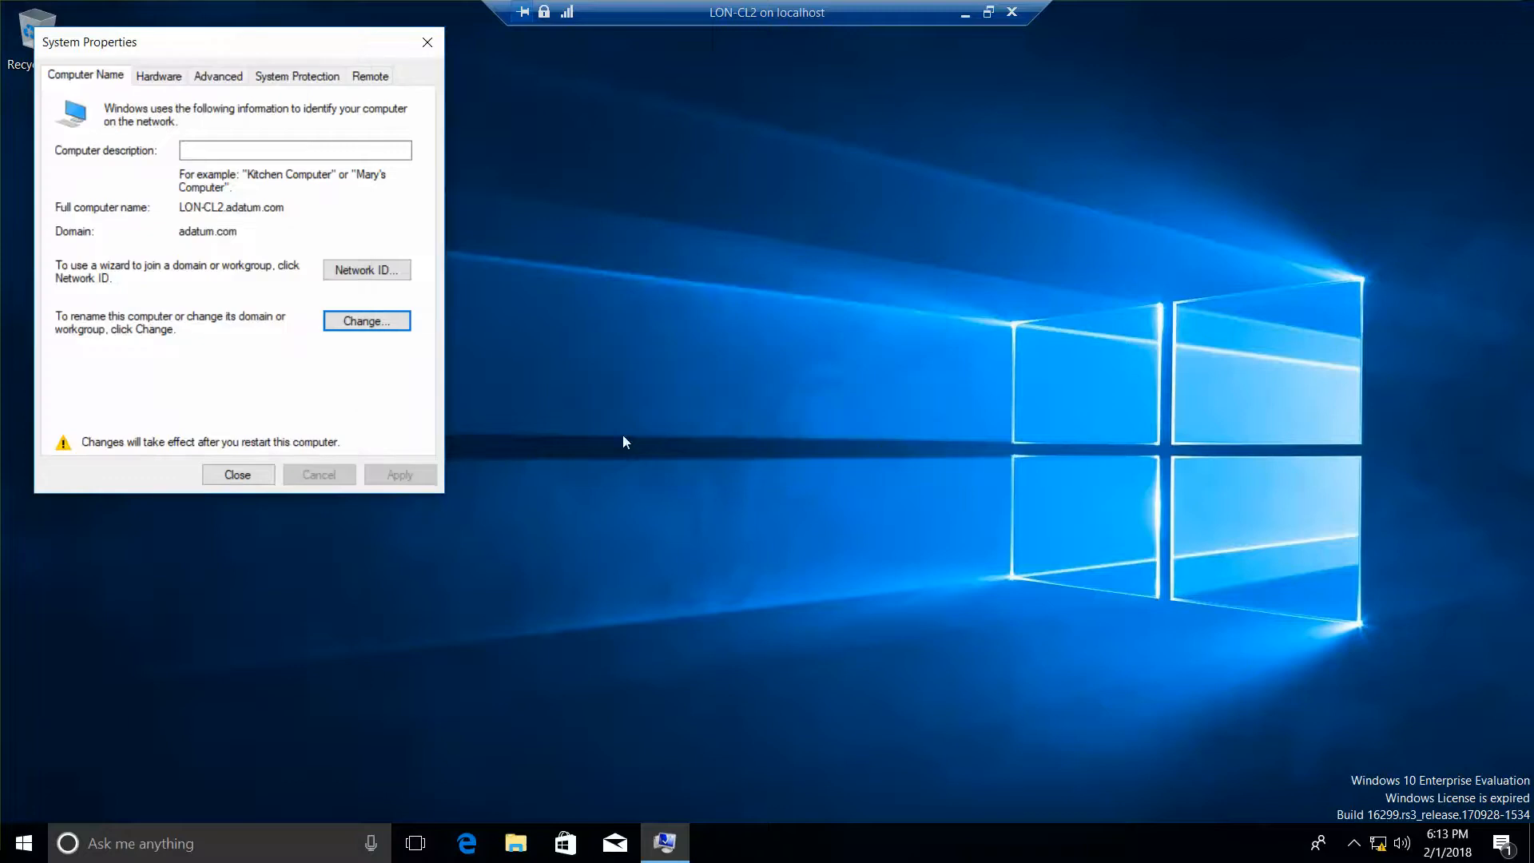
click(233, 472)
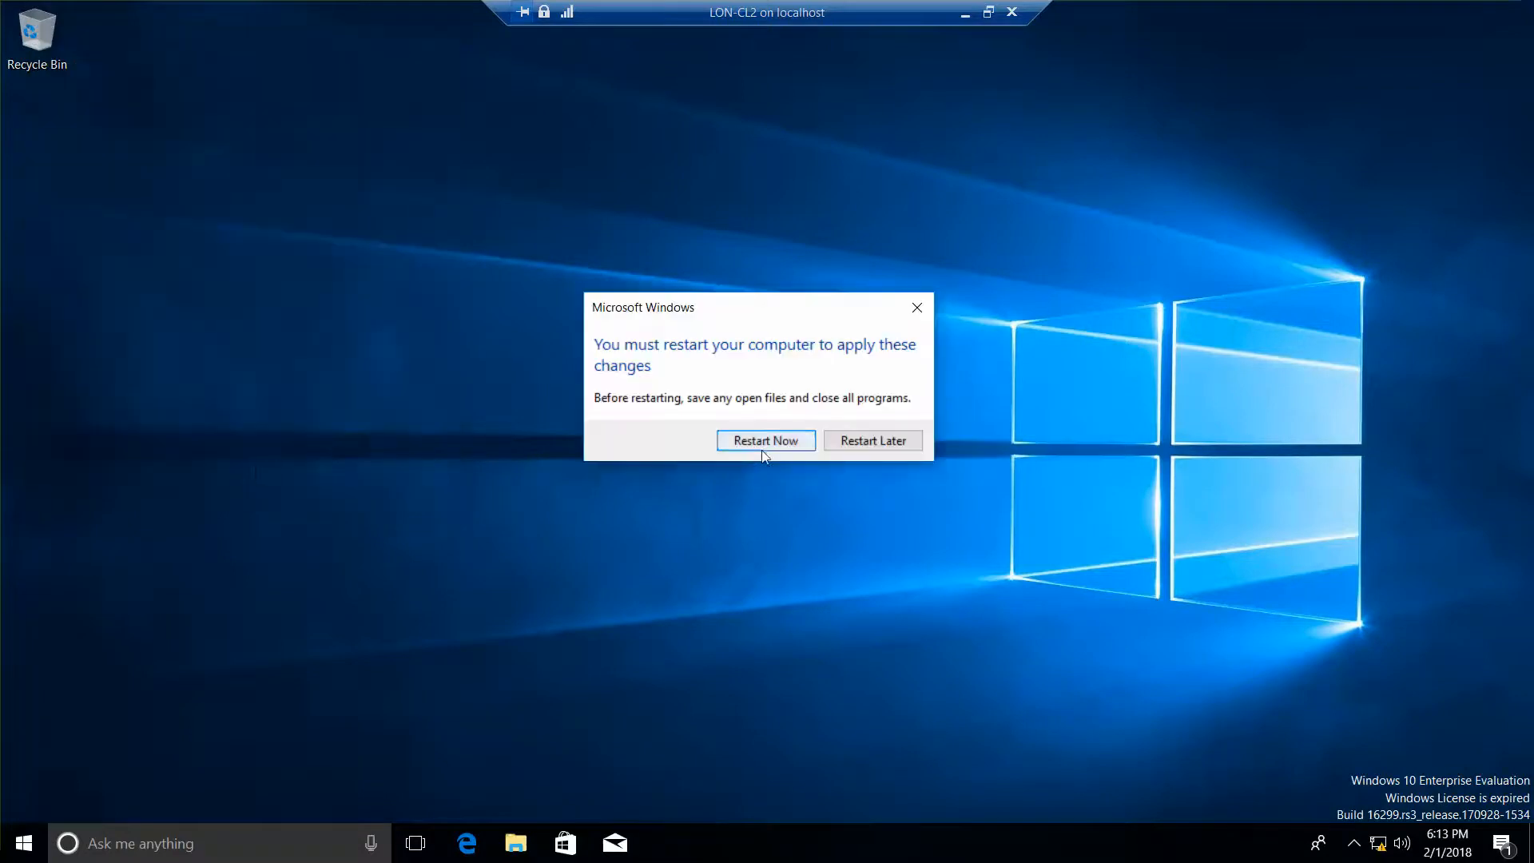
click(859, 444)
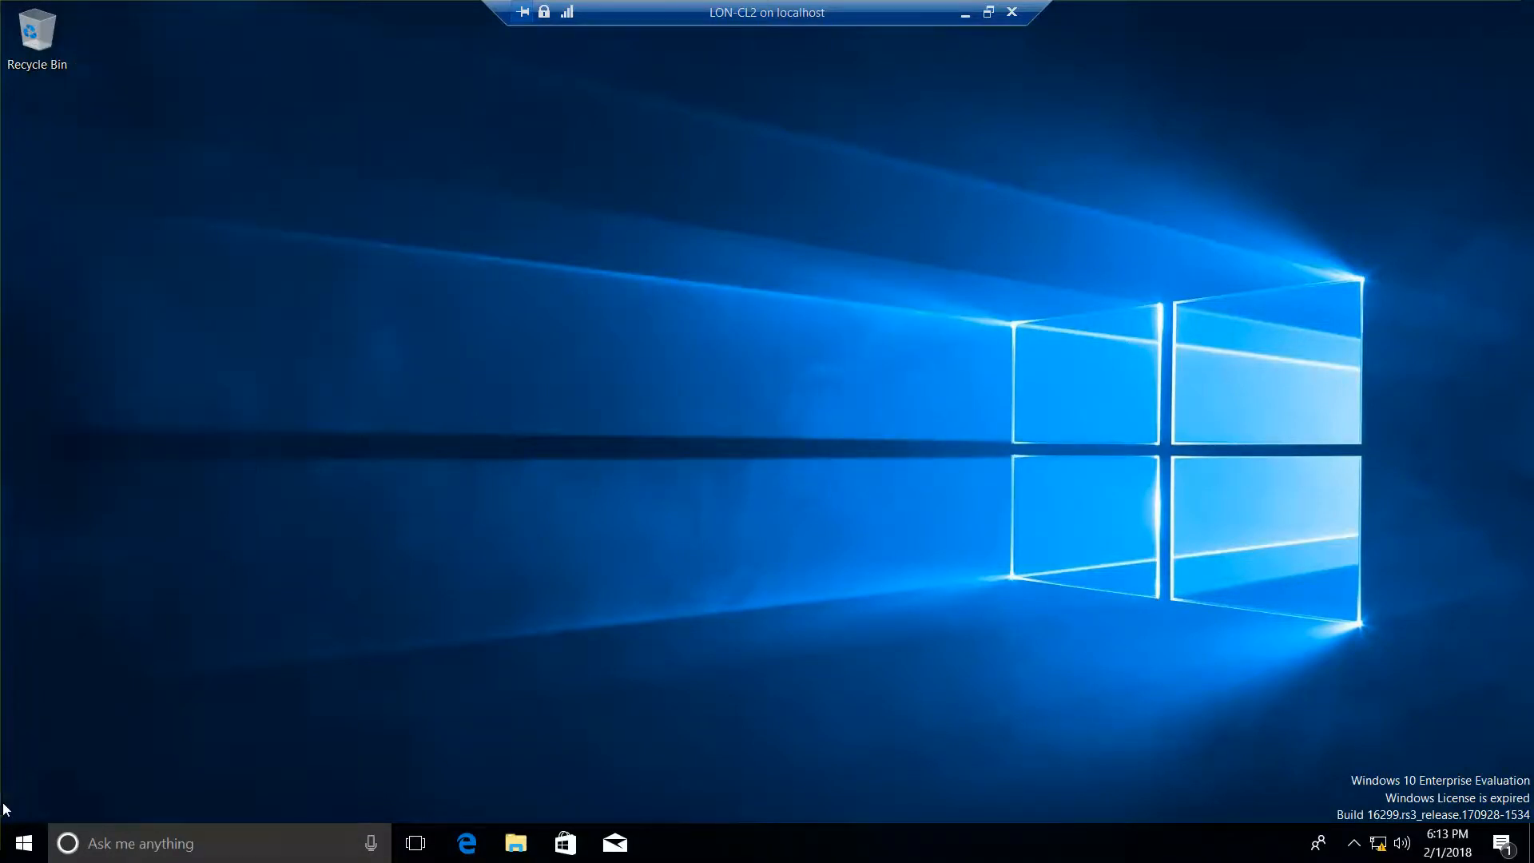
right_click(27, 841)
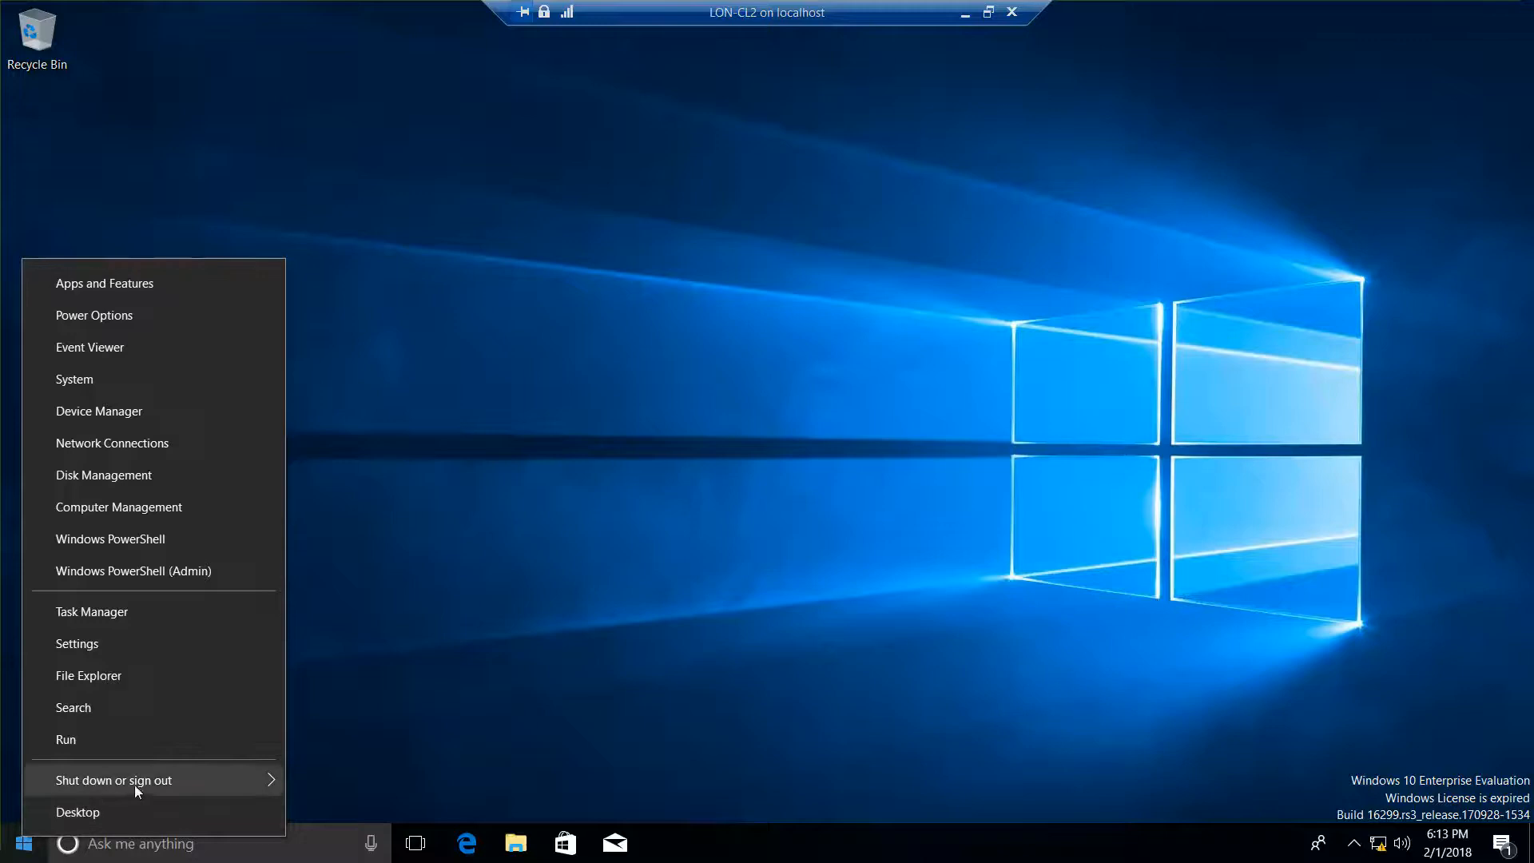
Step: Shut down LON-CL2 from its Start menu, minimize its console, and bring Hyper-V Manager forward
mouse_move(271, 779)
click(392, 747)
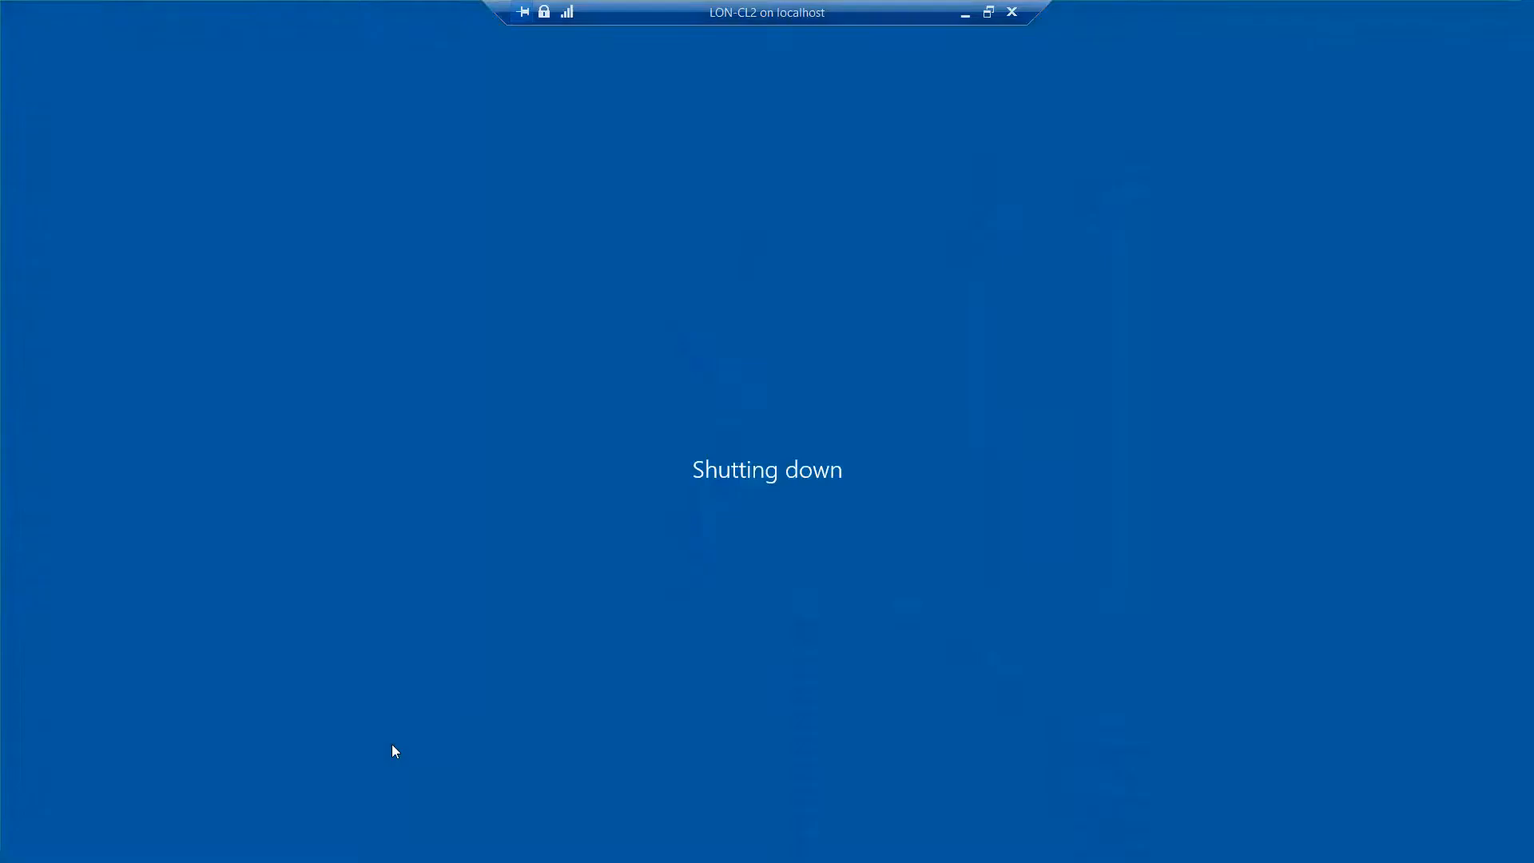
click(988, 12)
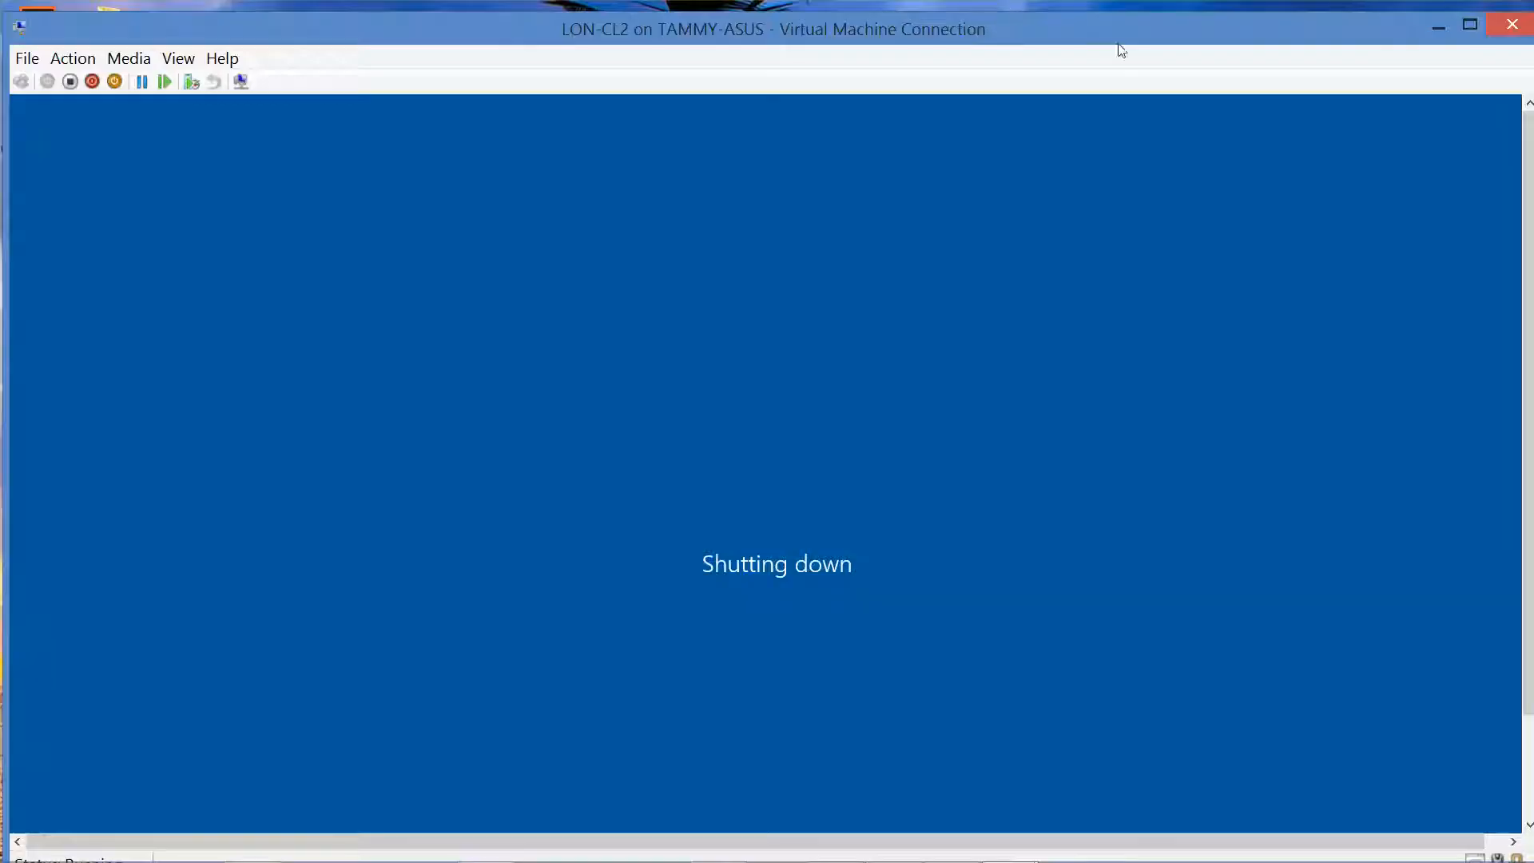
click(1436, 29)
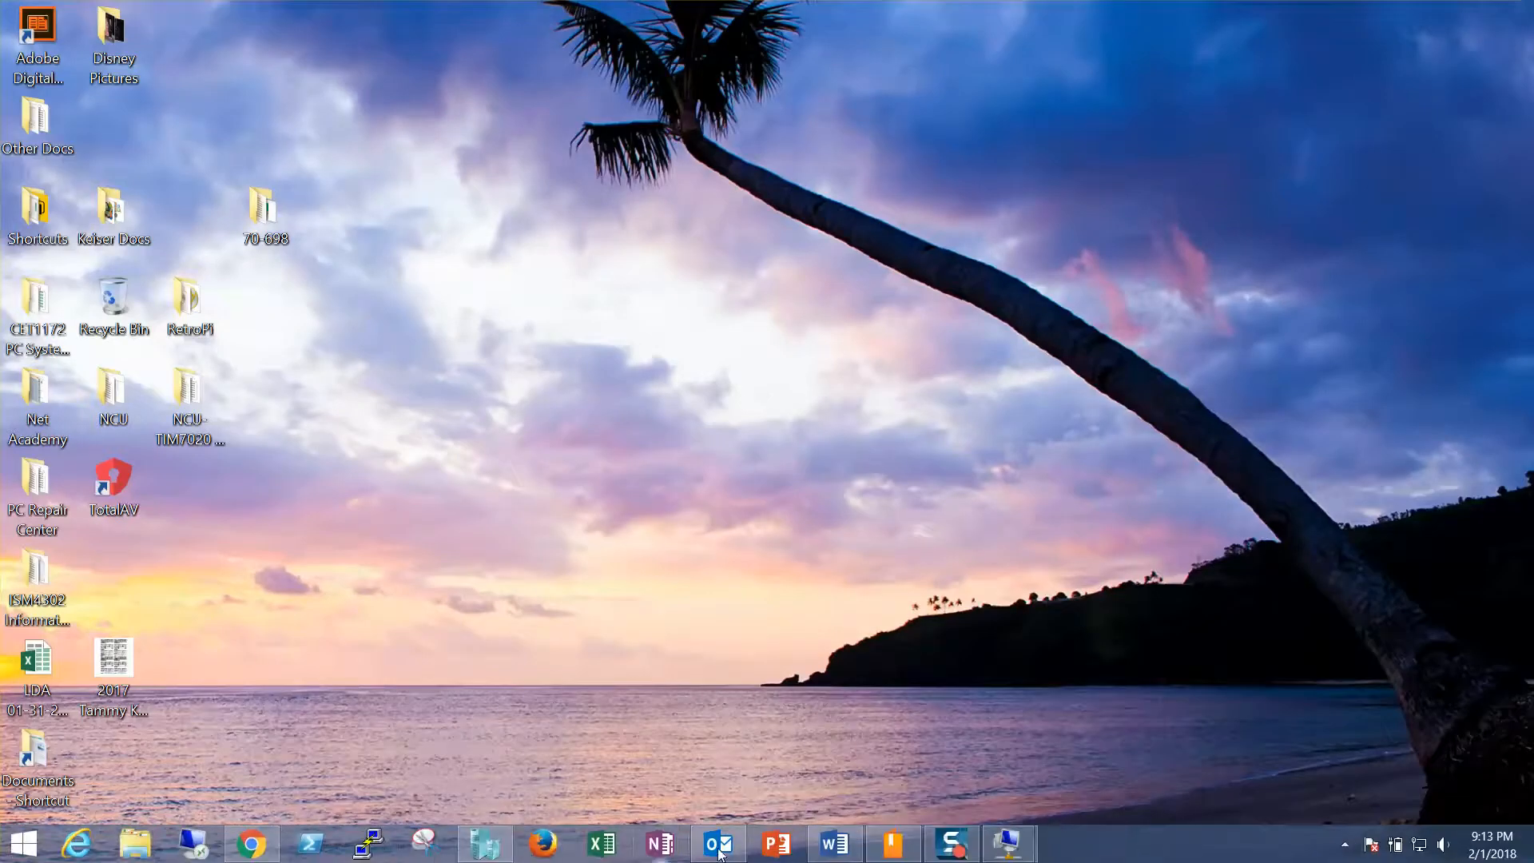
click(485, 843)
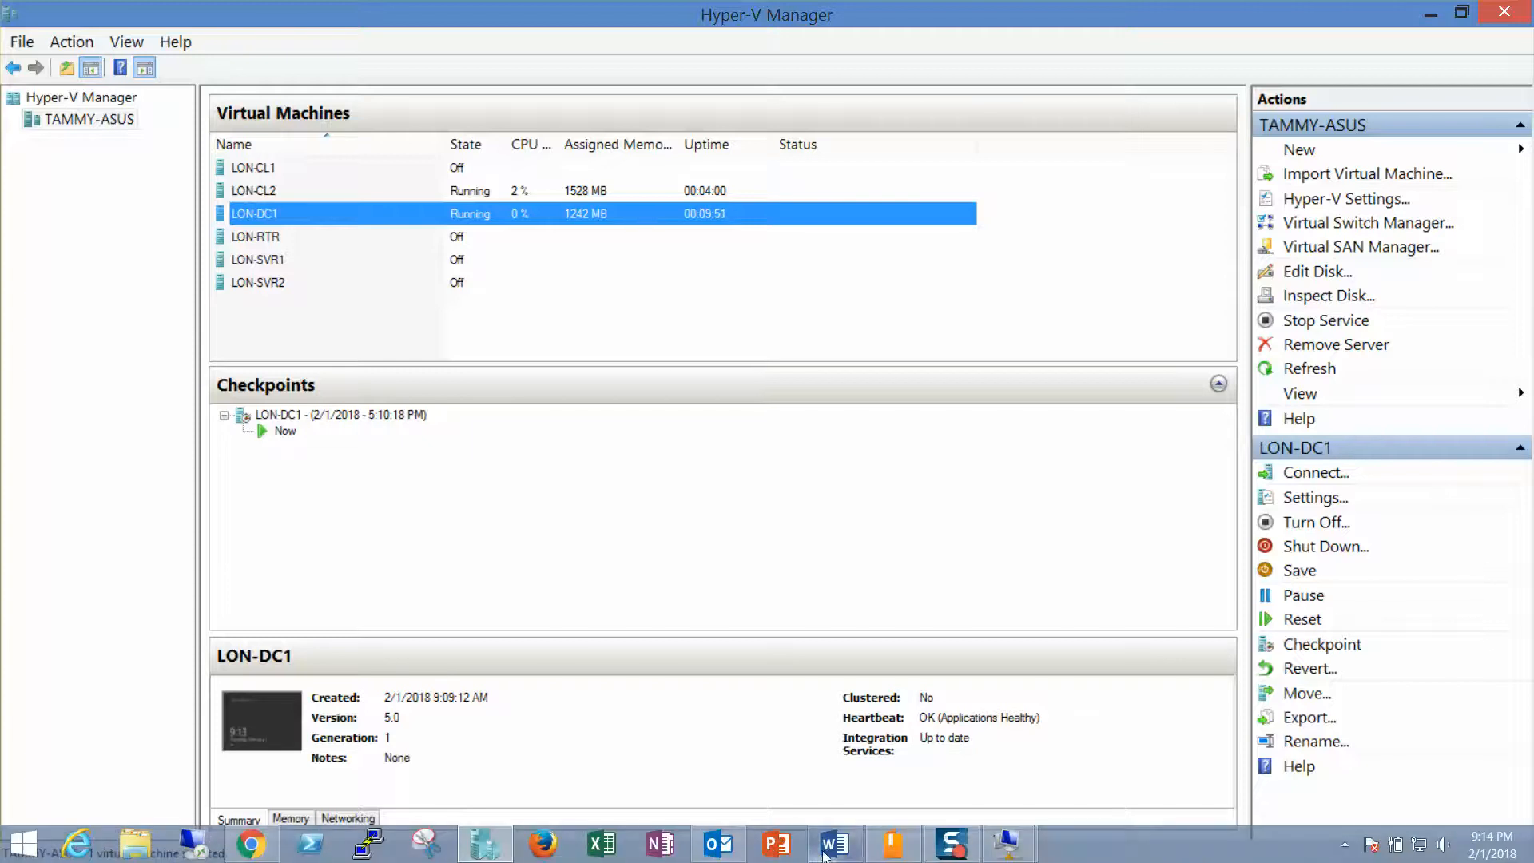
click(831, 850)
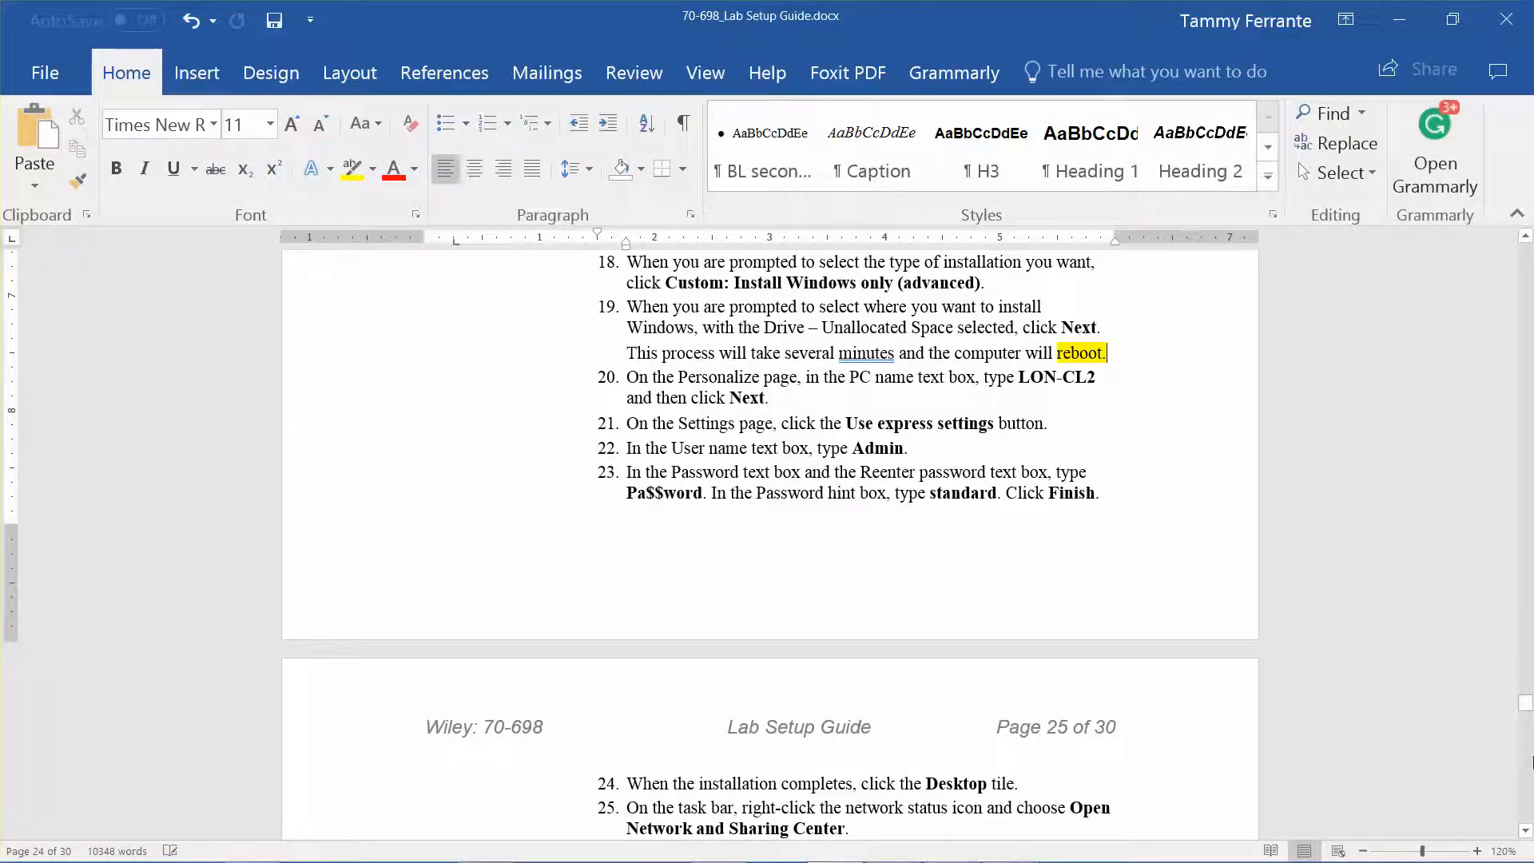
drag(1526, 828, 1527, 833)
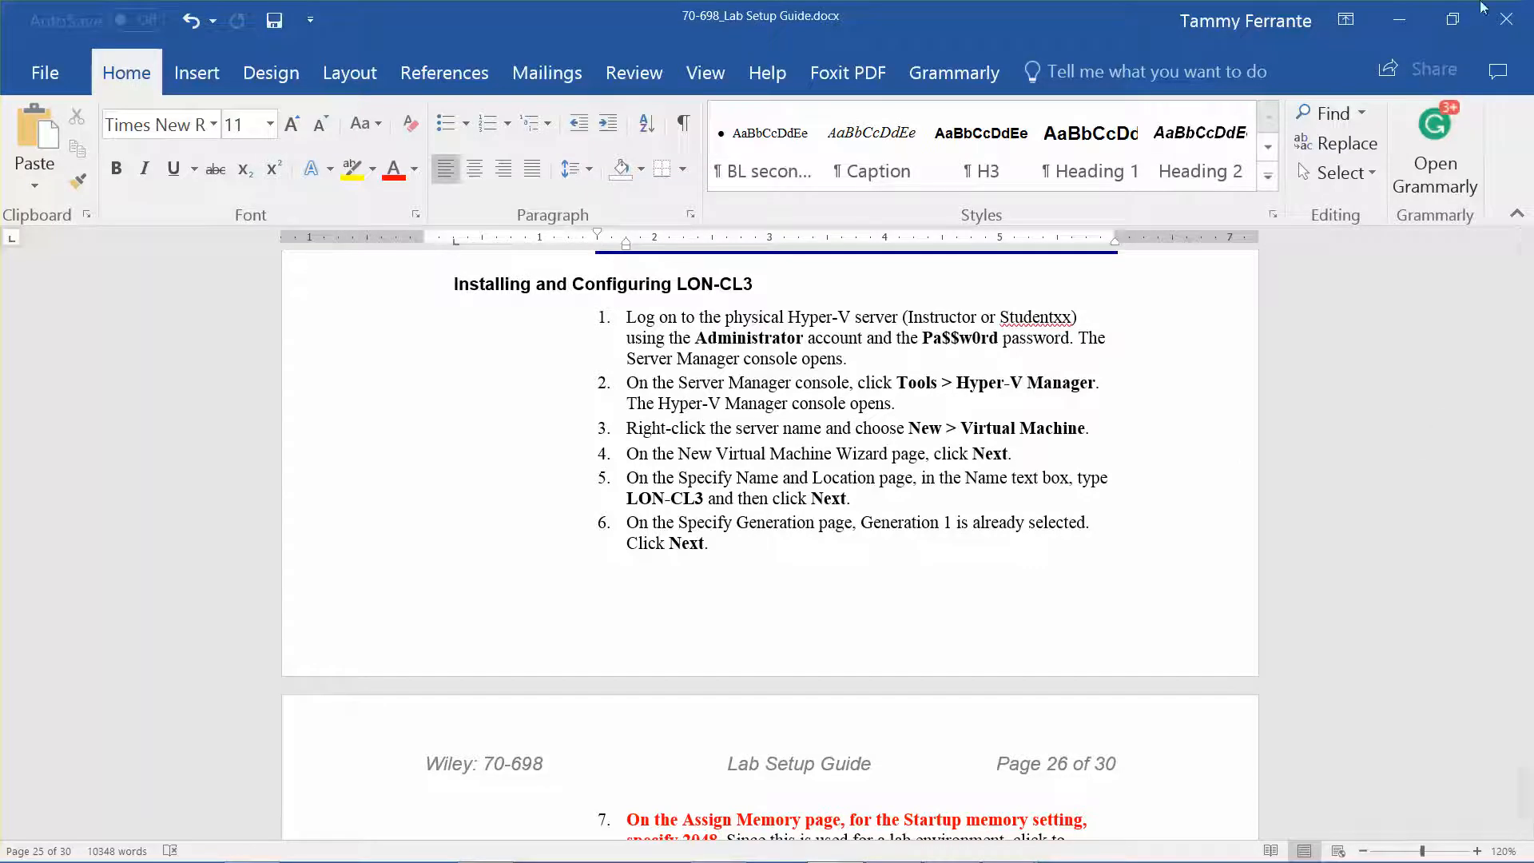
click(1417, 19)
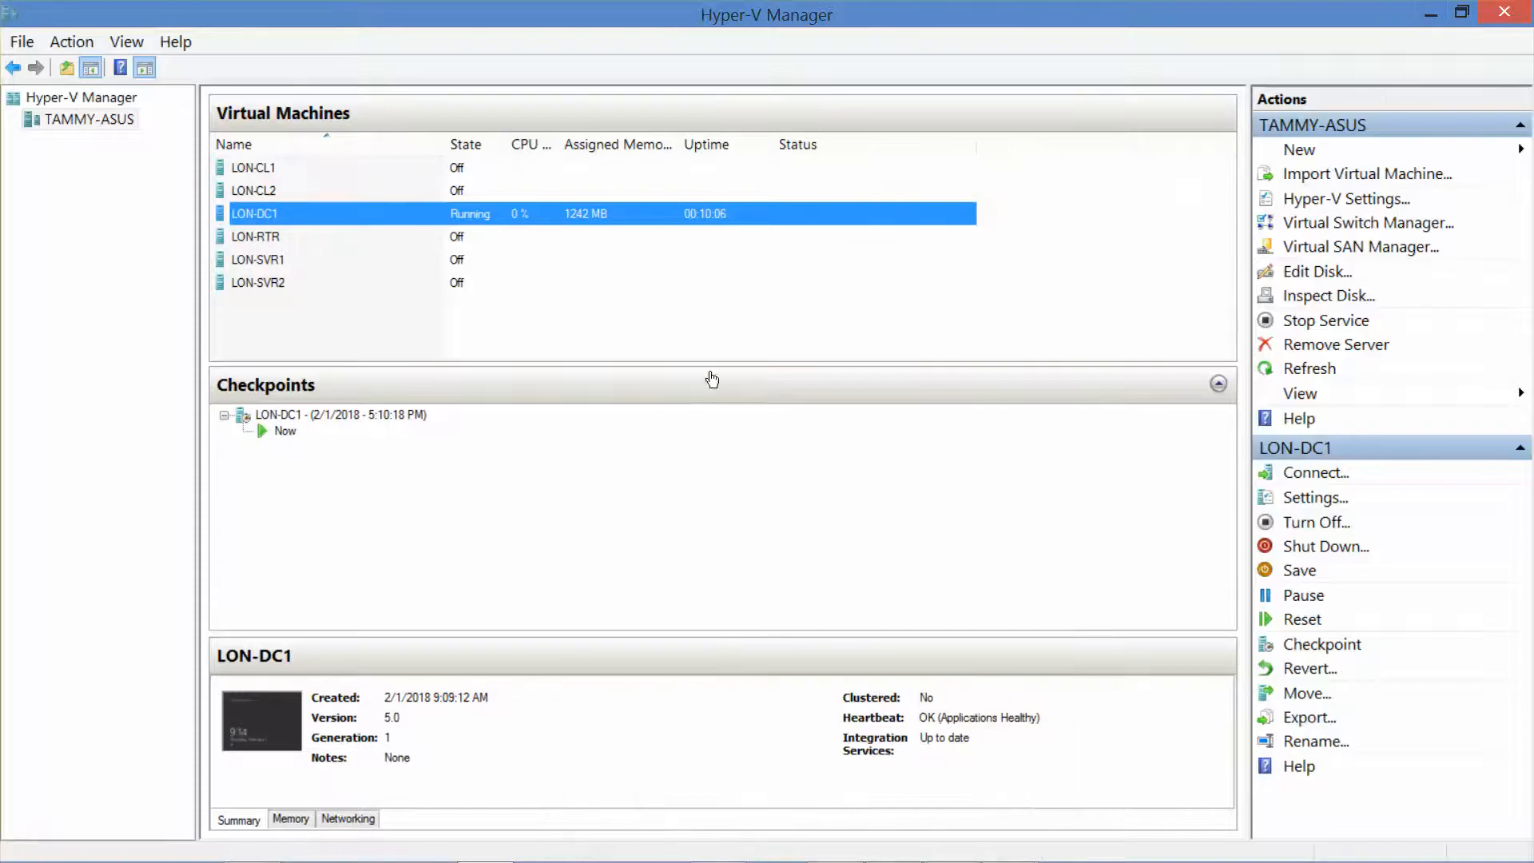
Step: Start a new virtual machine named LON-CL3, keeping Generation 1
right_click(113, 119)
mouse_move(267, 128)
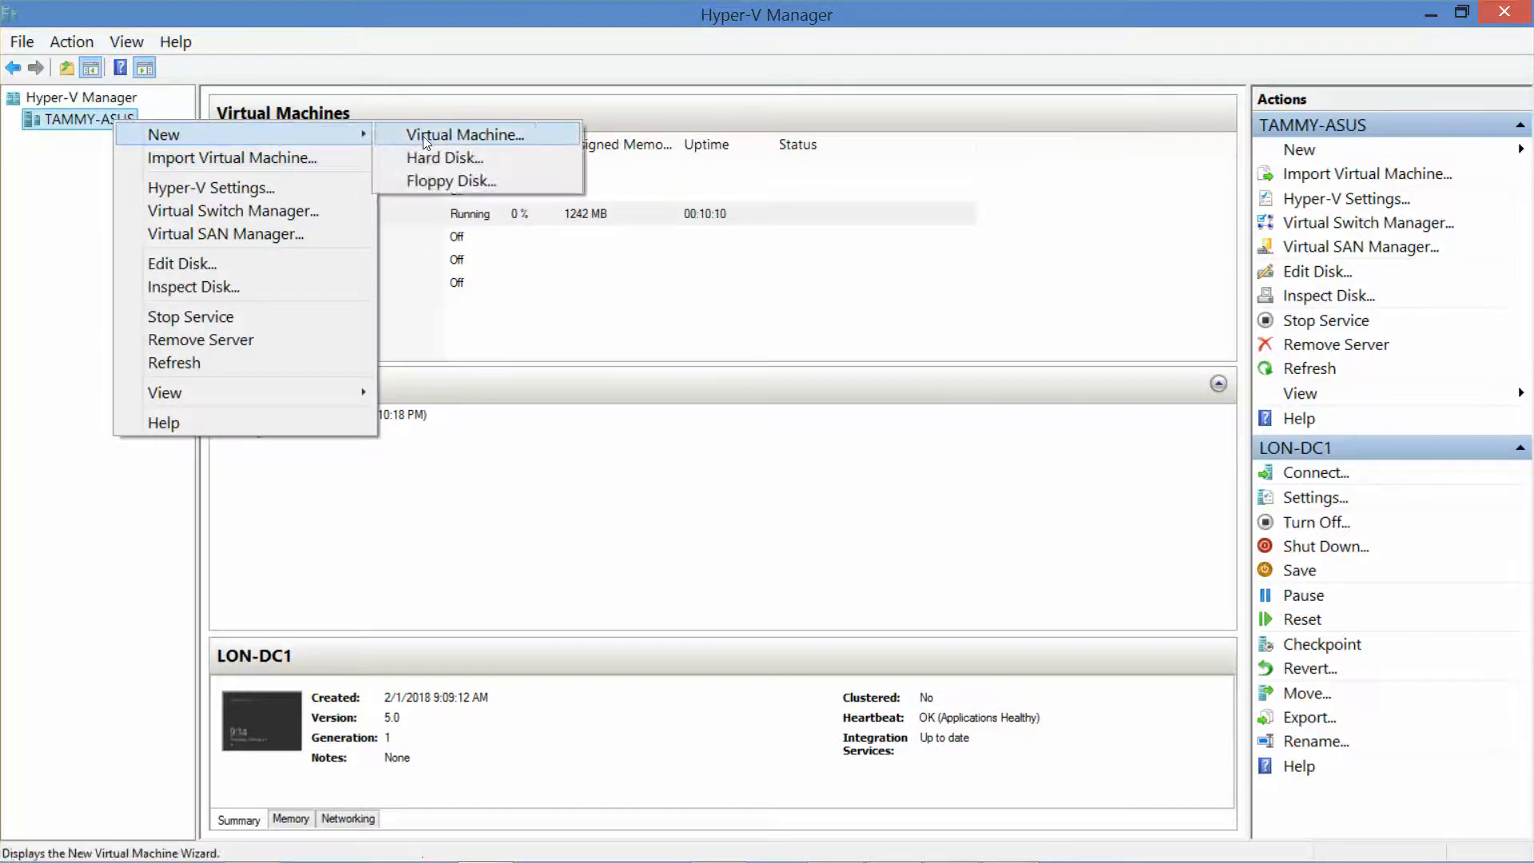
click(427, 142)
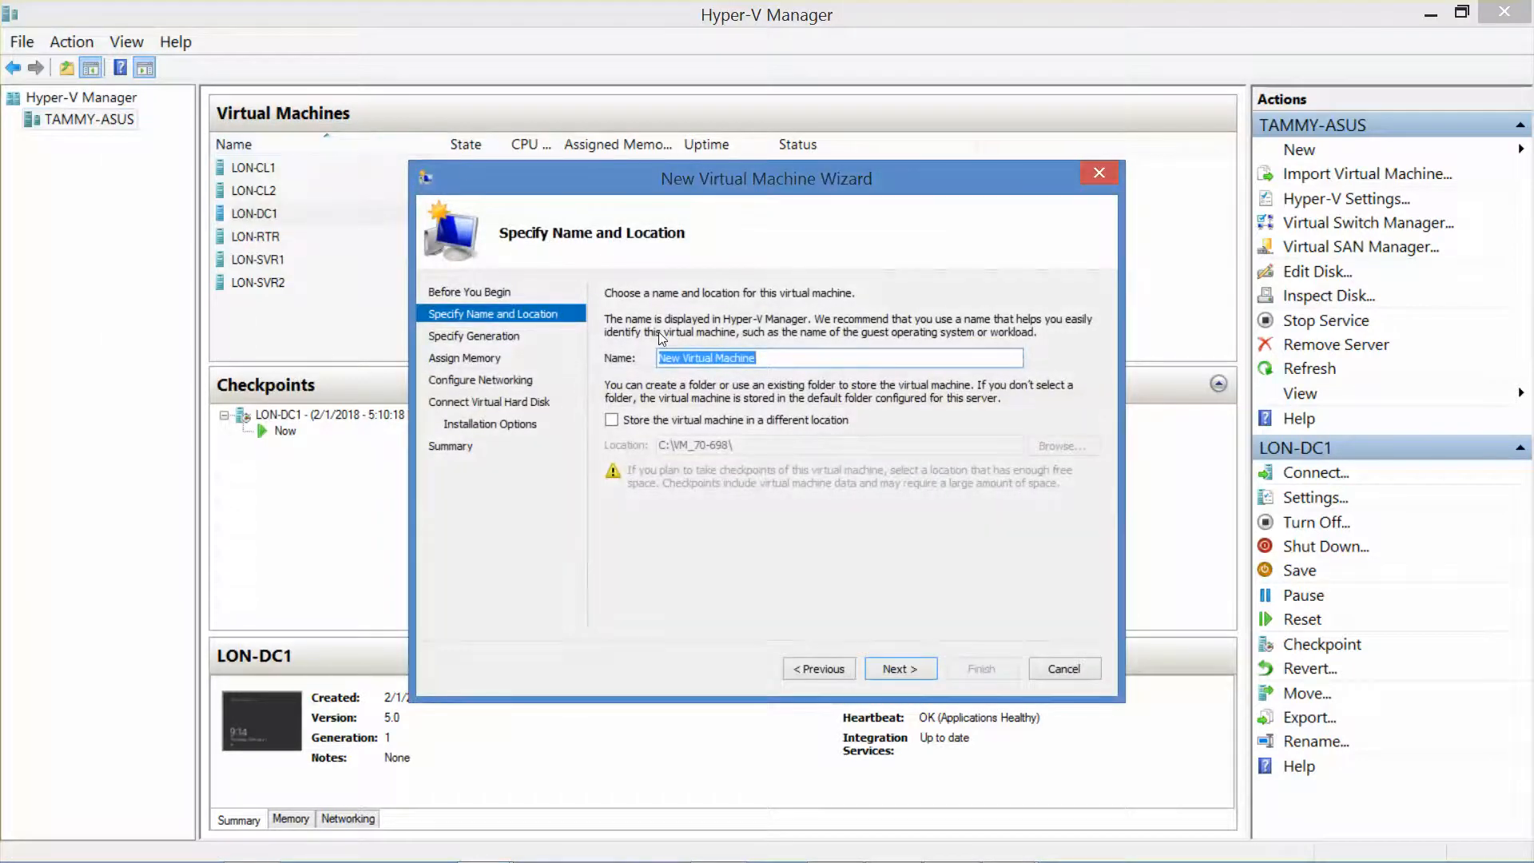
text(LON-)
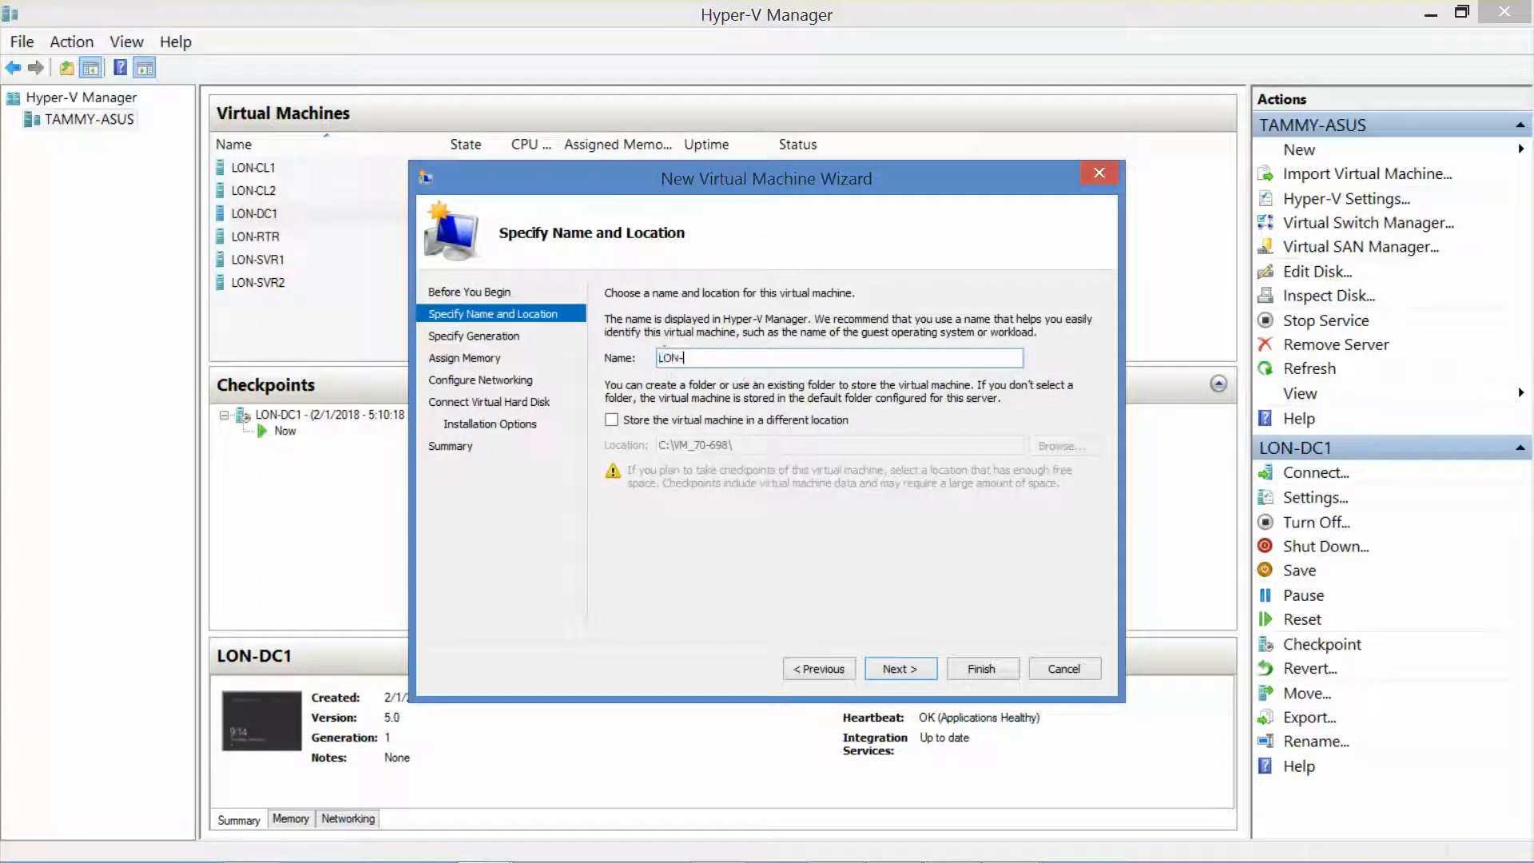
text(CL3)
click(894, 671)
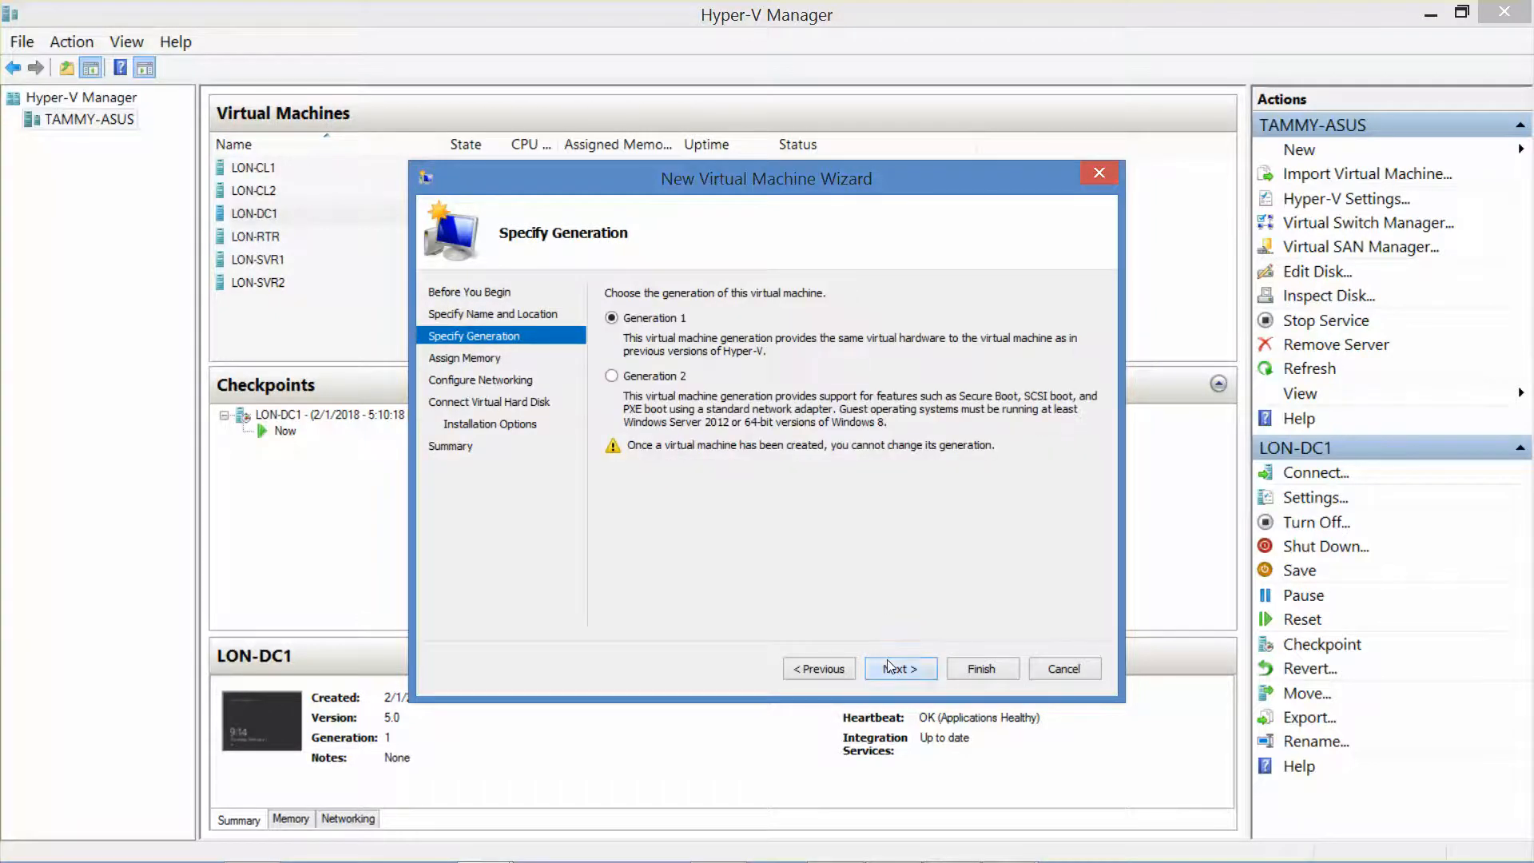
click(889, 663)
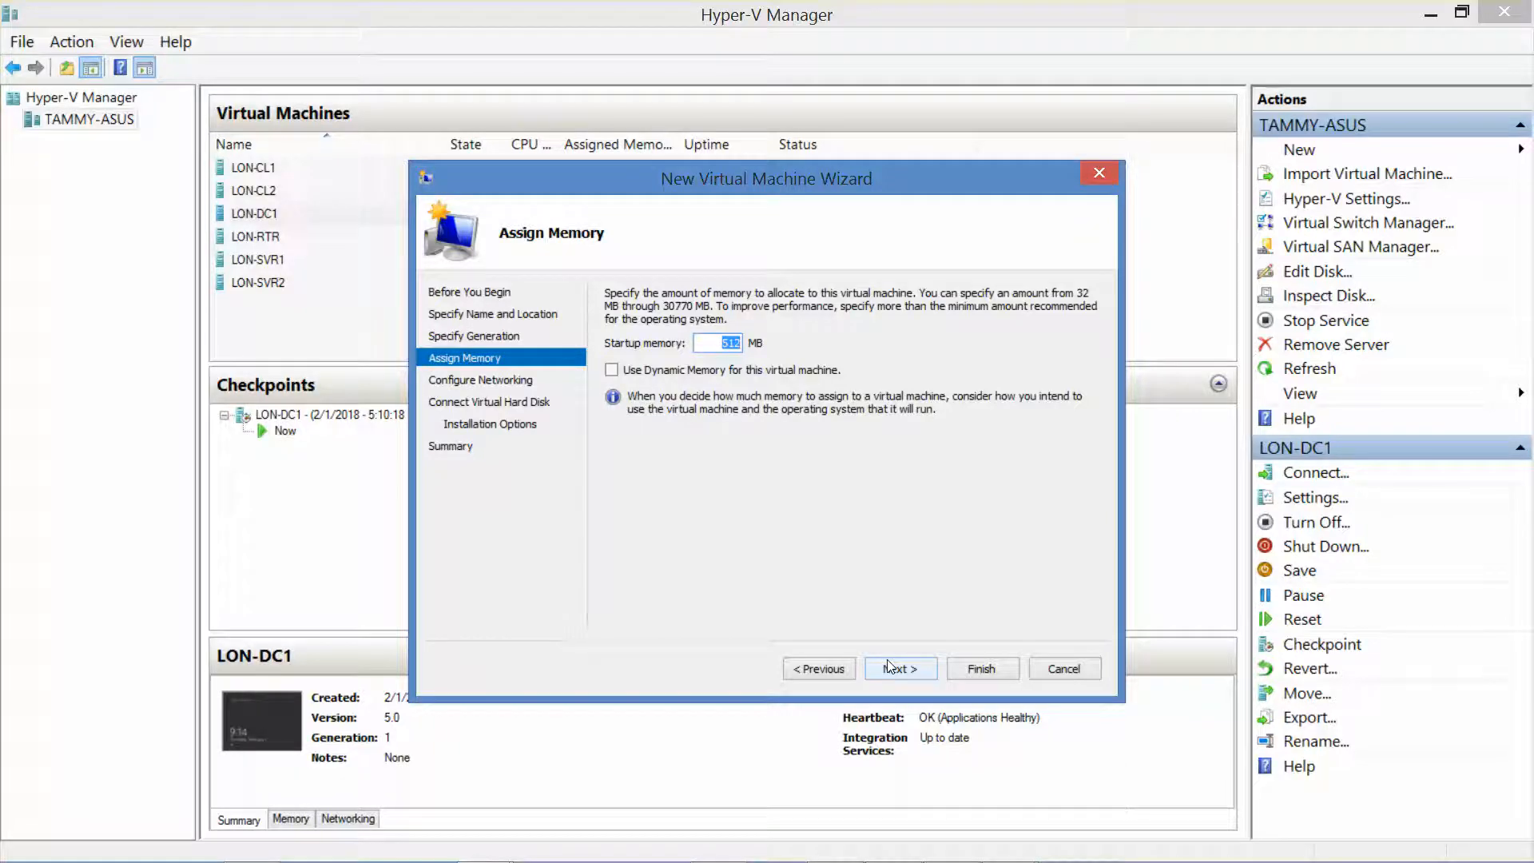
Step: Give LON-CL3 2048 MB dynamic memory and connect it to Private Network 1
text(2048)
click(612, 369)
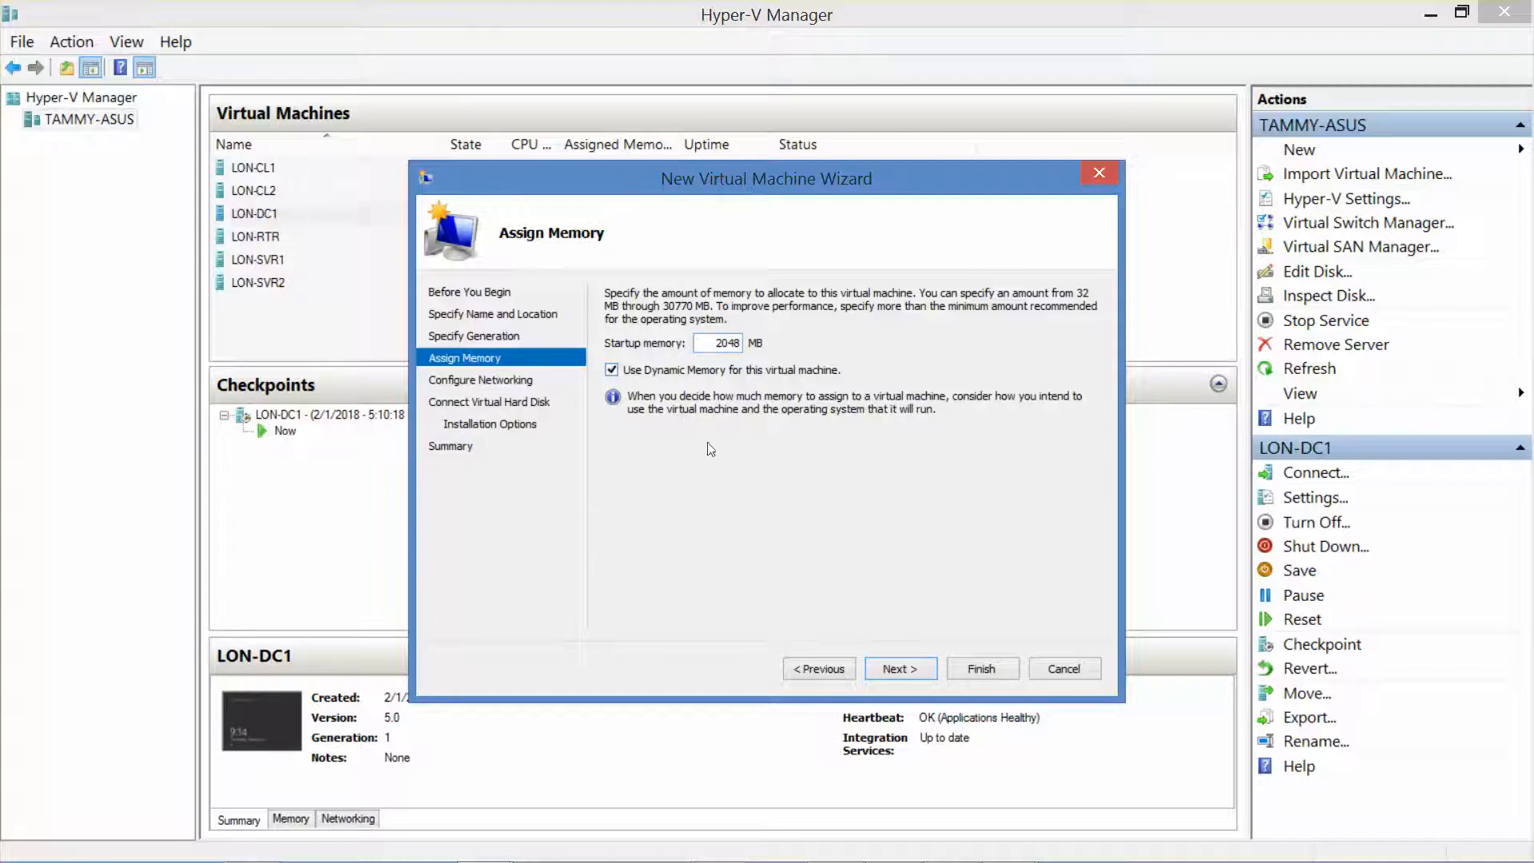
click(898, 667)
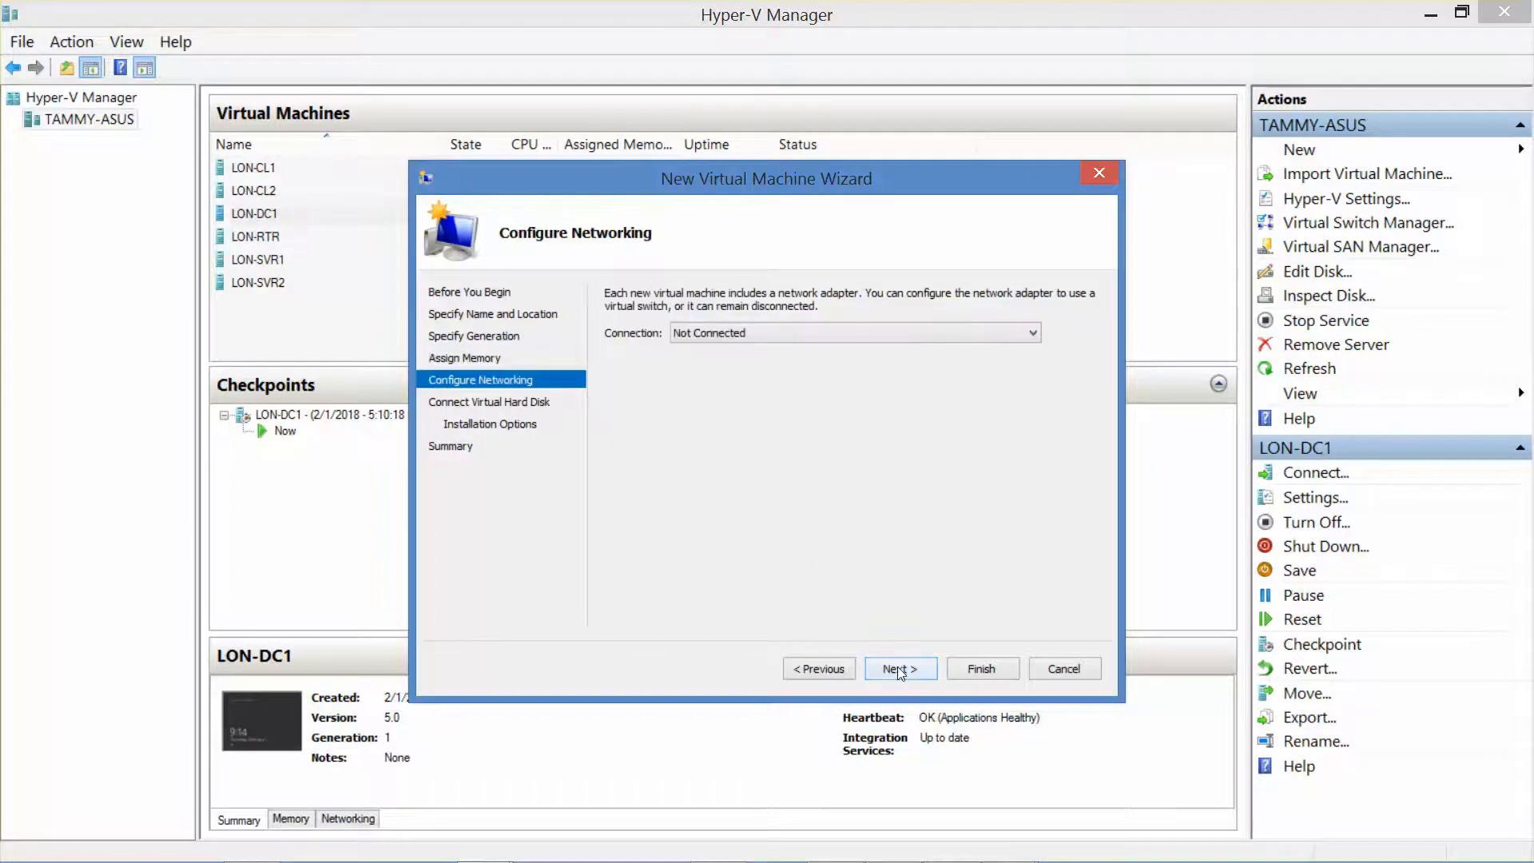
click(842, 338)
click(843, 366)
Step: Set LON-CL3's virtual hard disk size to 60 GB
click(898, 664)
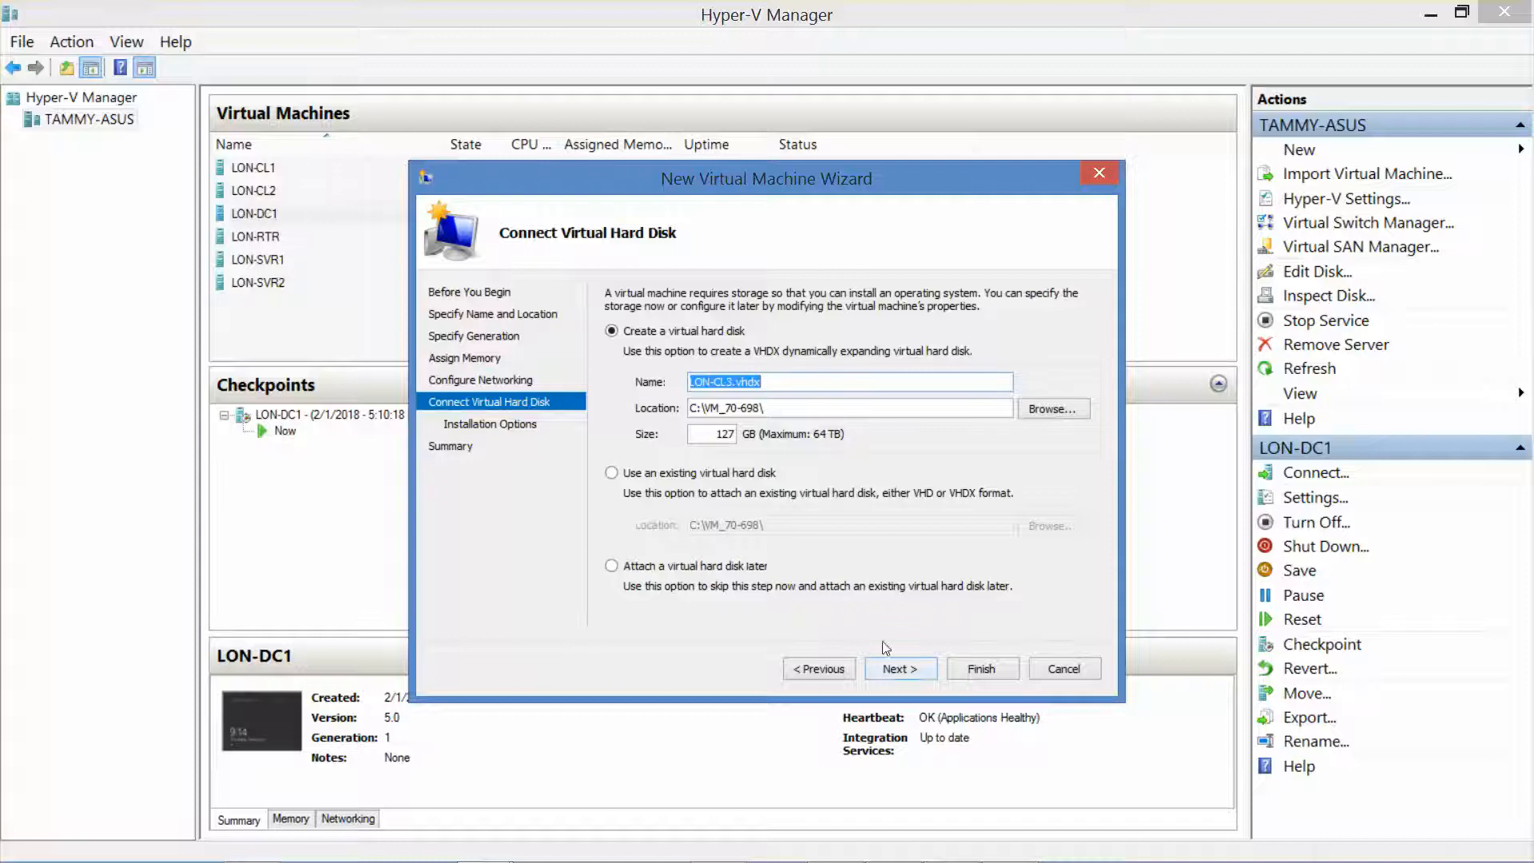
key(Tab)
key(Tab)
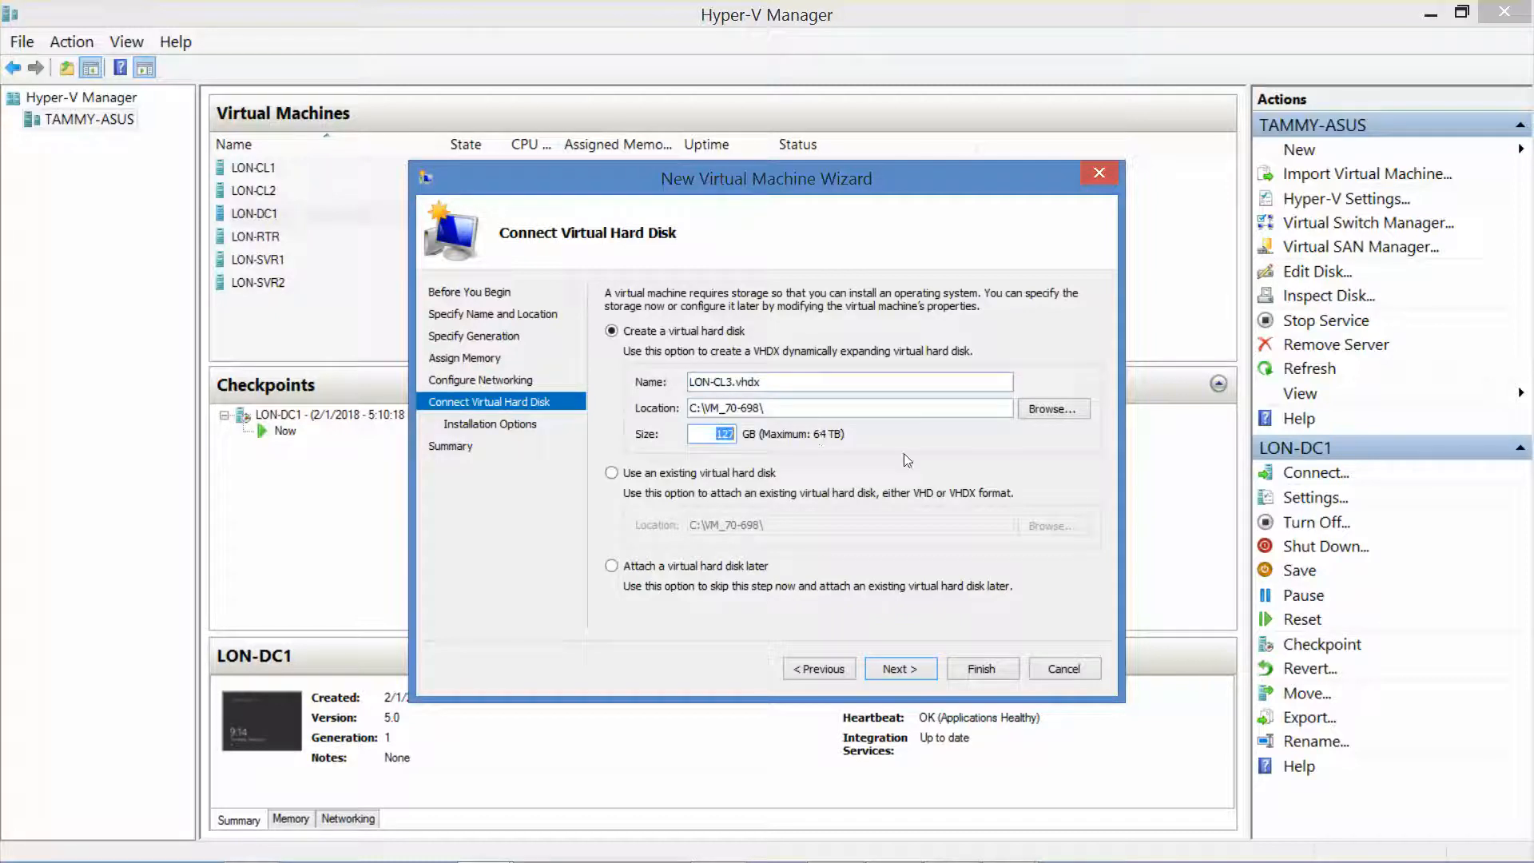
text(60)
click(903, 668)
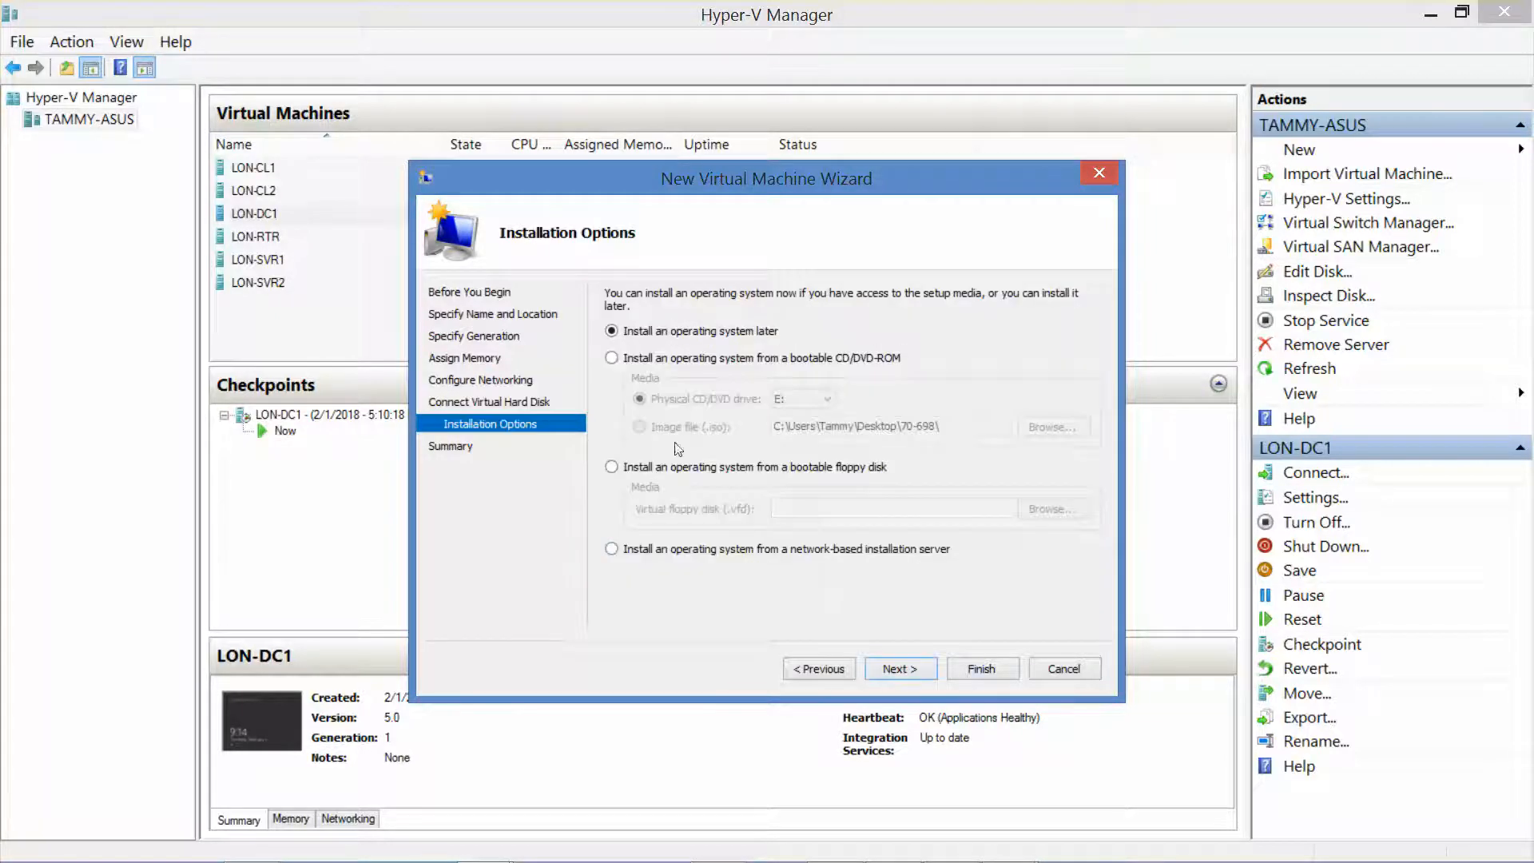
Step: Set LON-CL3 to install from Microsoft Windows 10 Enterprise.iso and finish the wizard
click(611, 358)
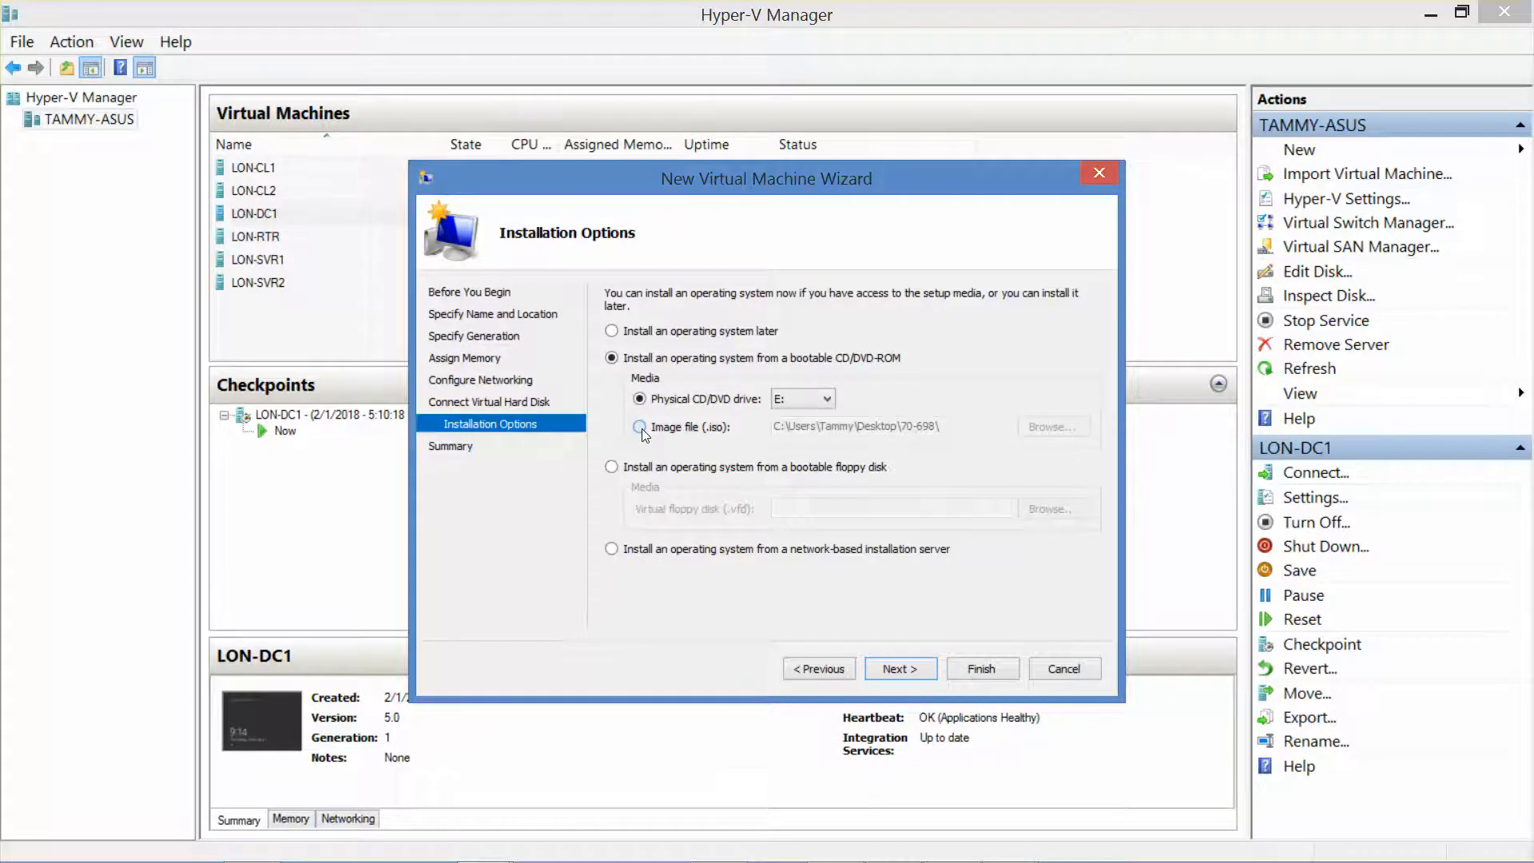
click(640, 426)
click(1051, 427)
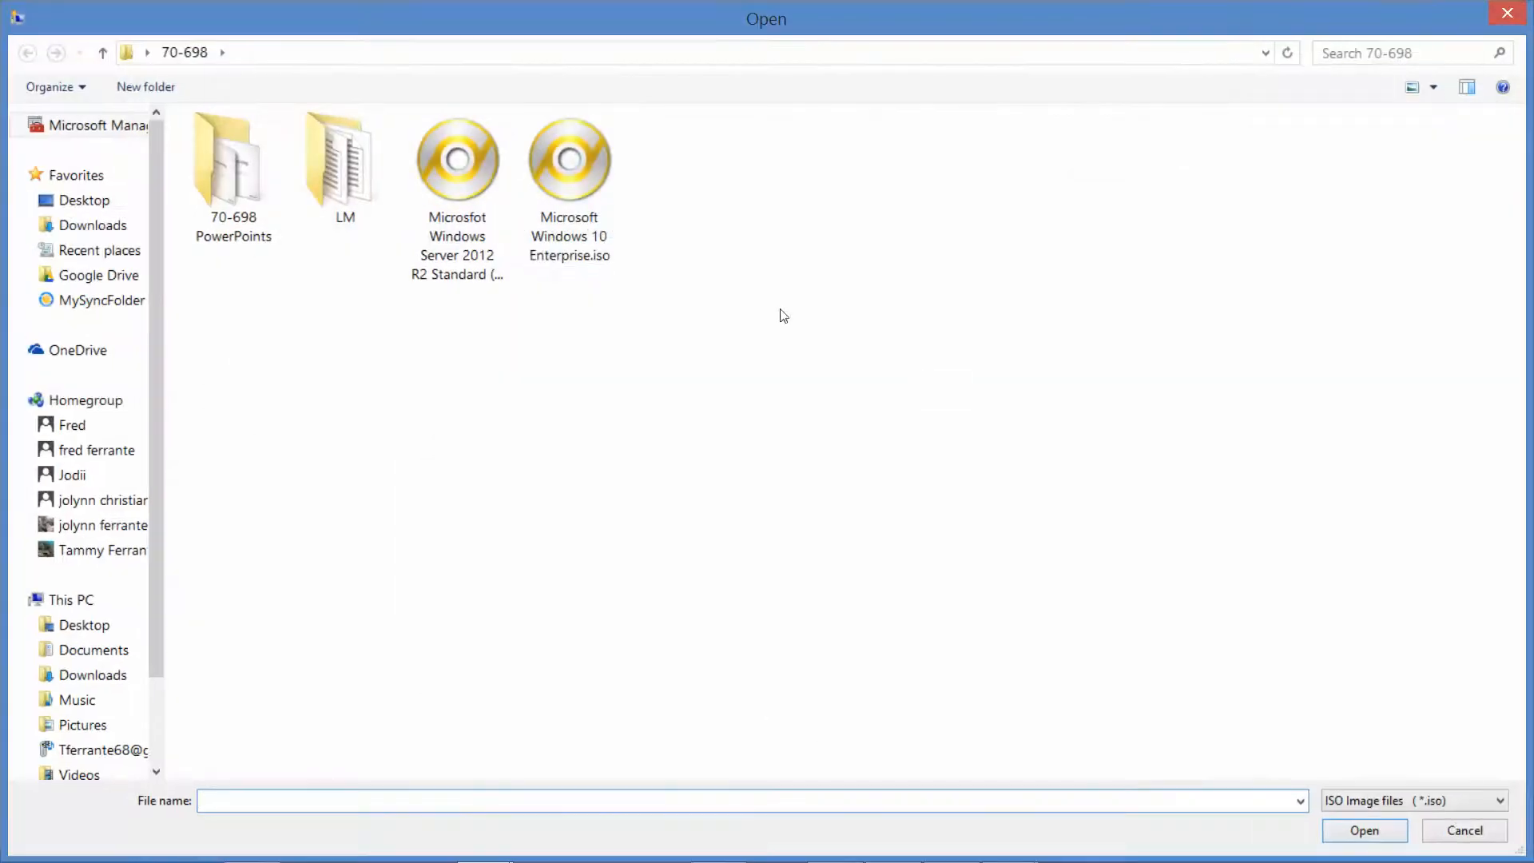
click(548, 187)
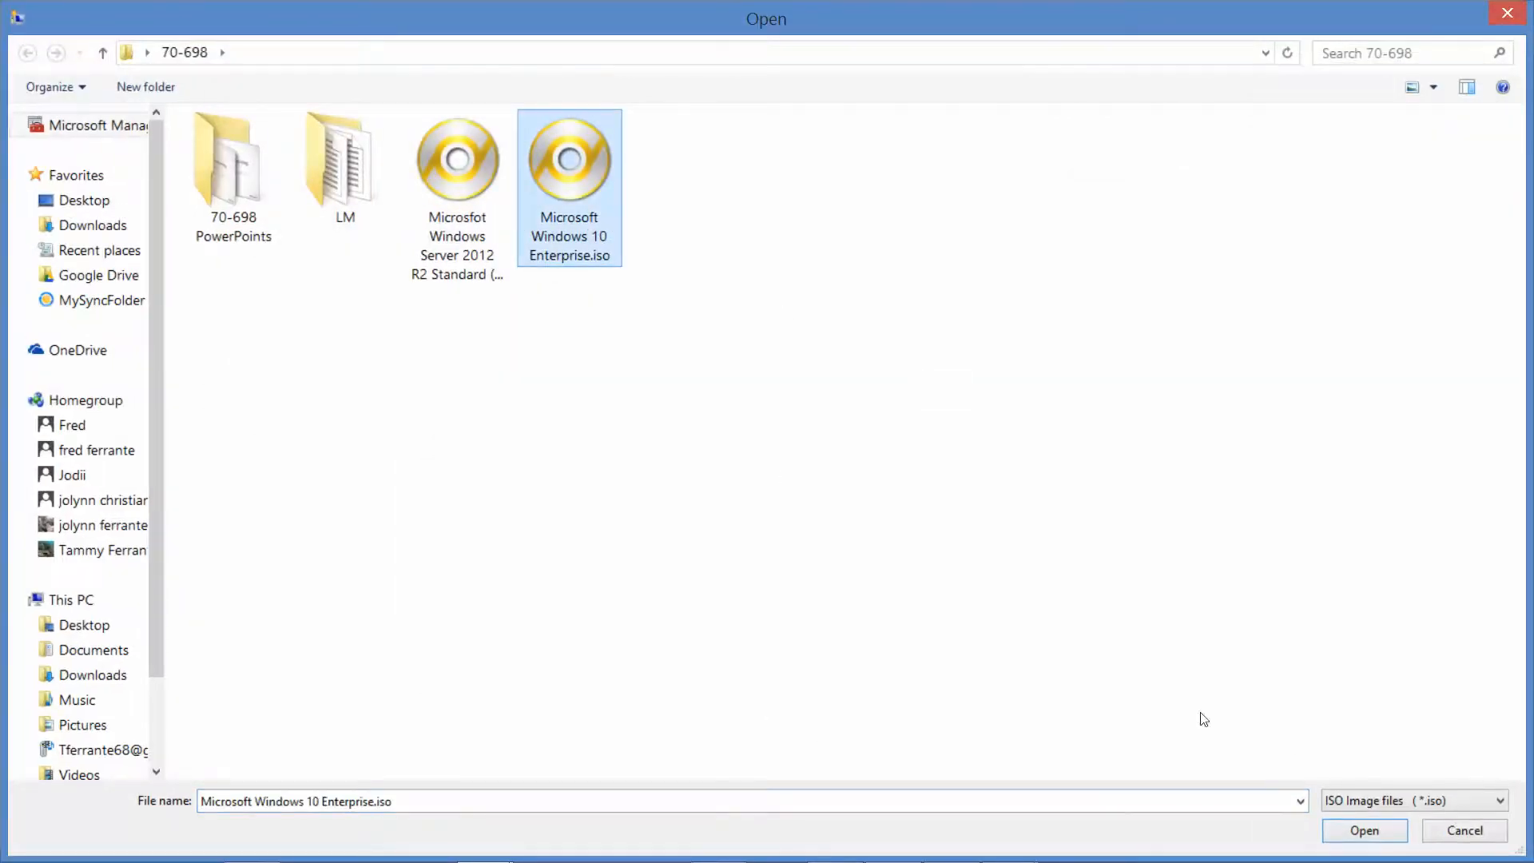
click(1364, 830)
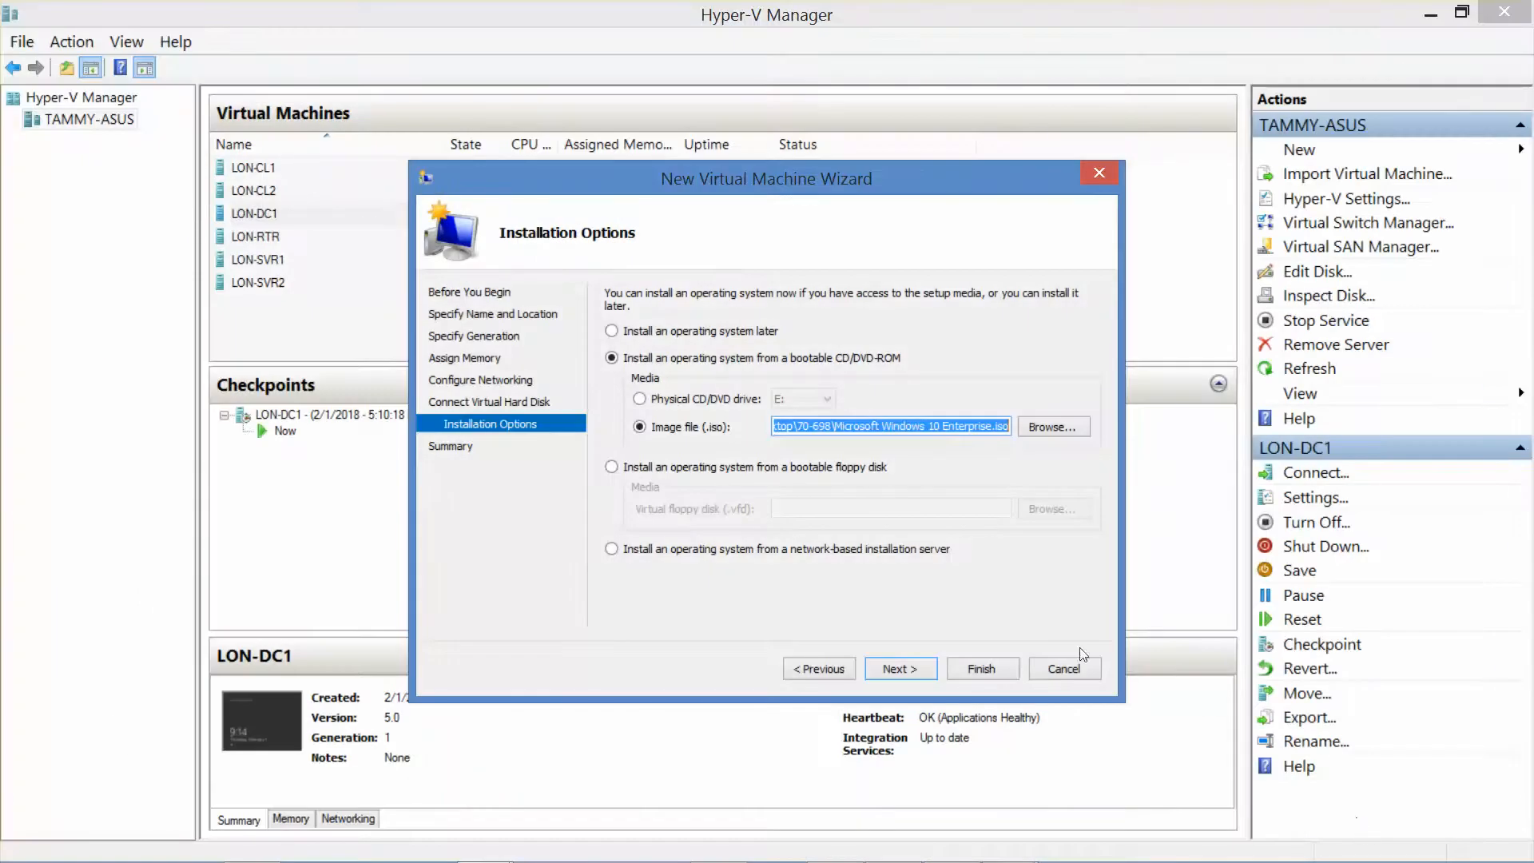
click(905, 668)
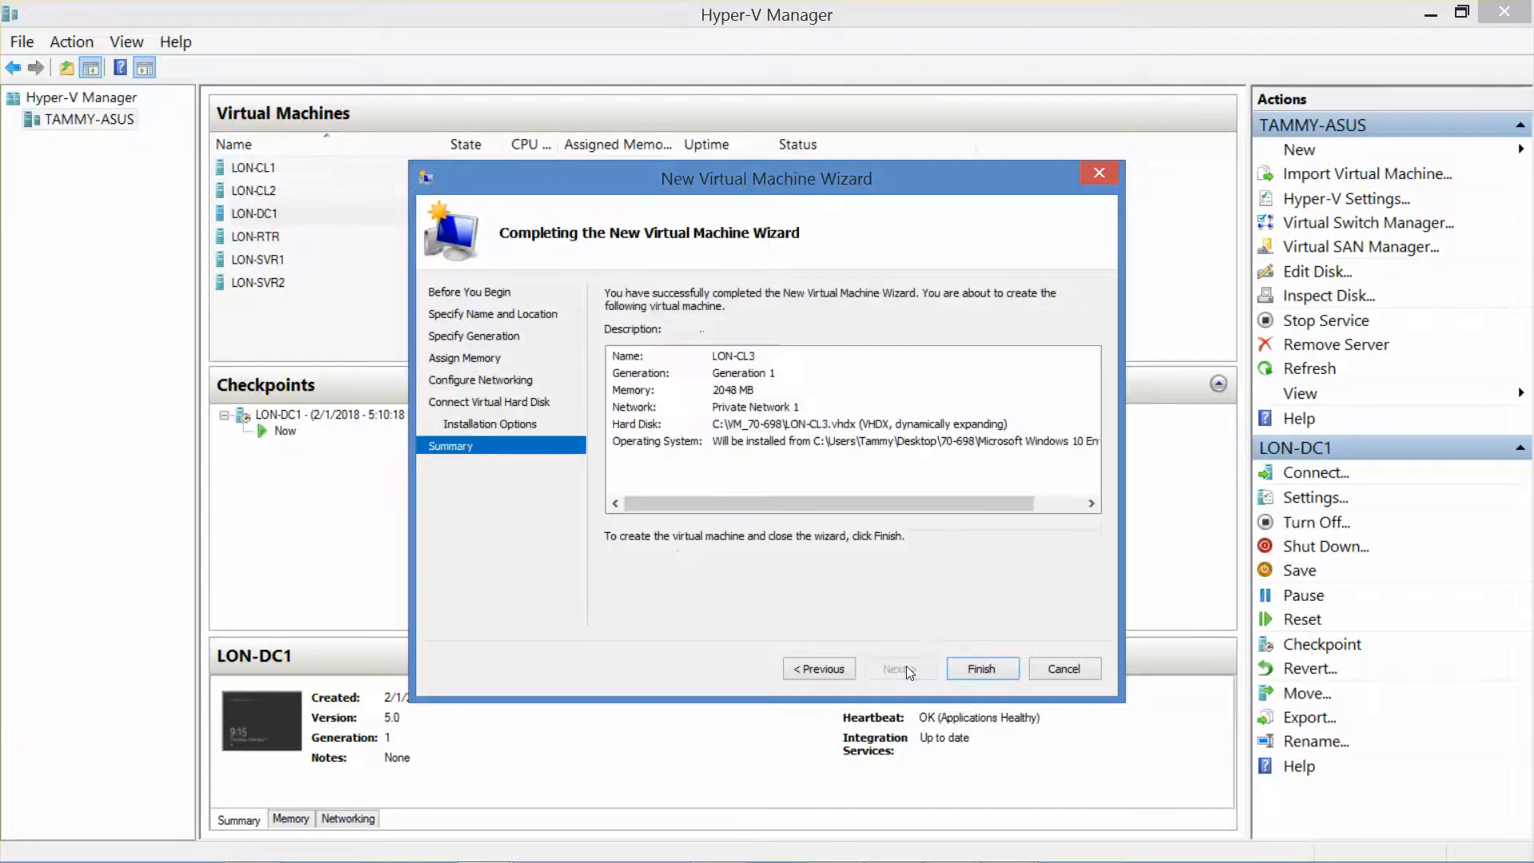
click(976, 668)
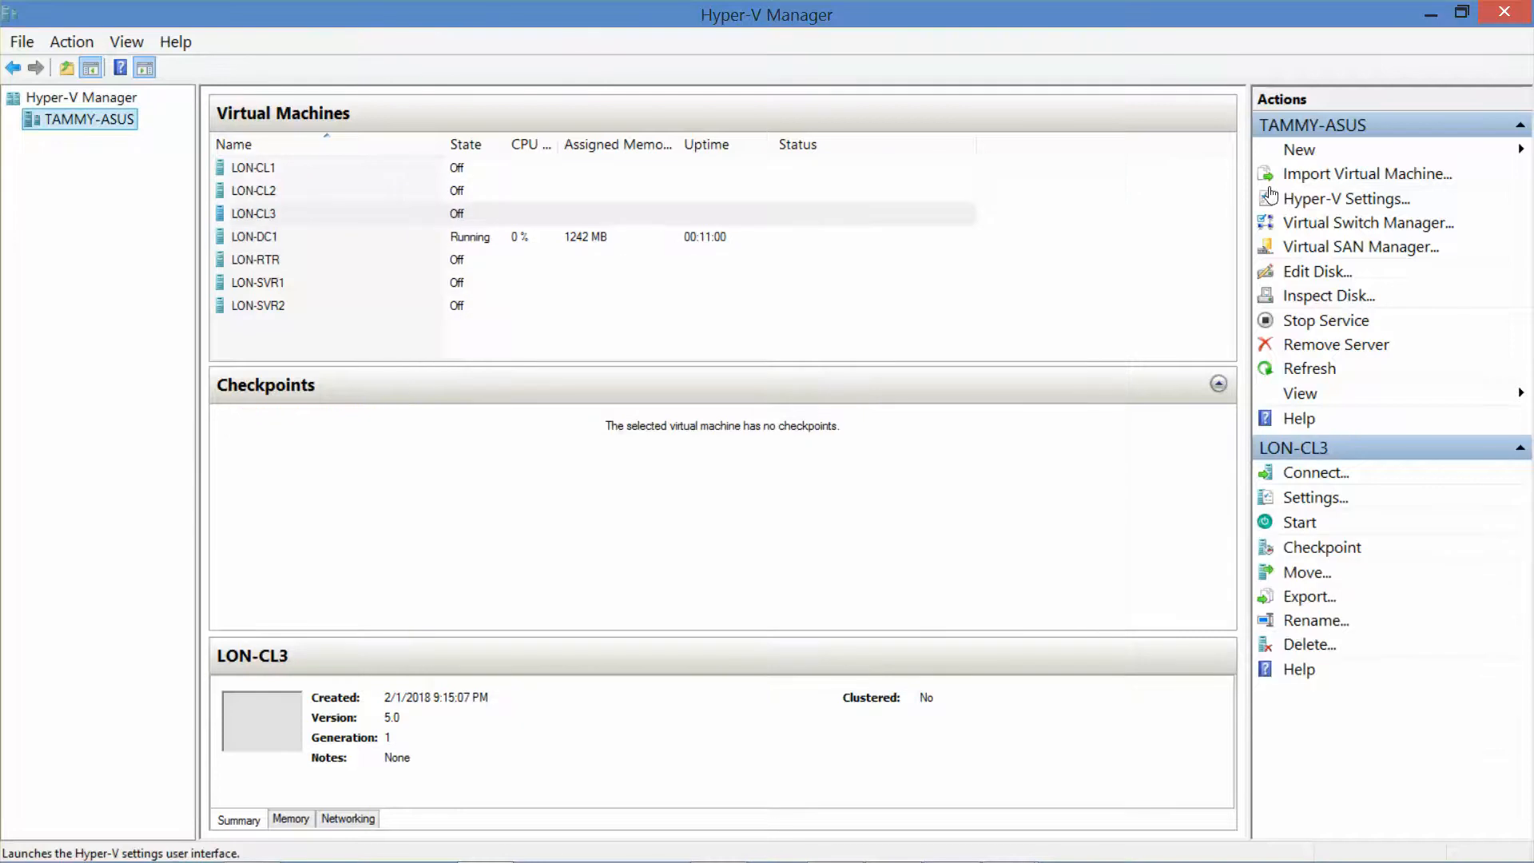
Step: Connect to and start LON-CL3, keep the default language settings, and begin Windows installation
click(252, 213)
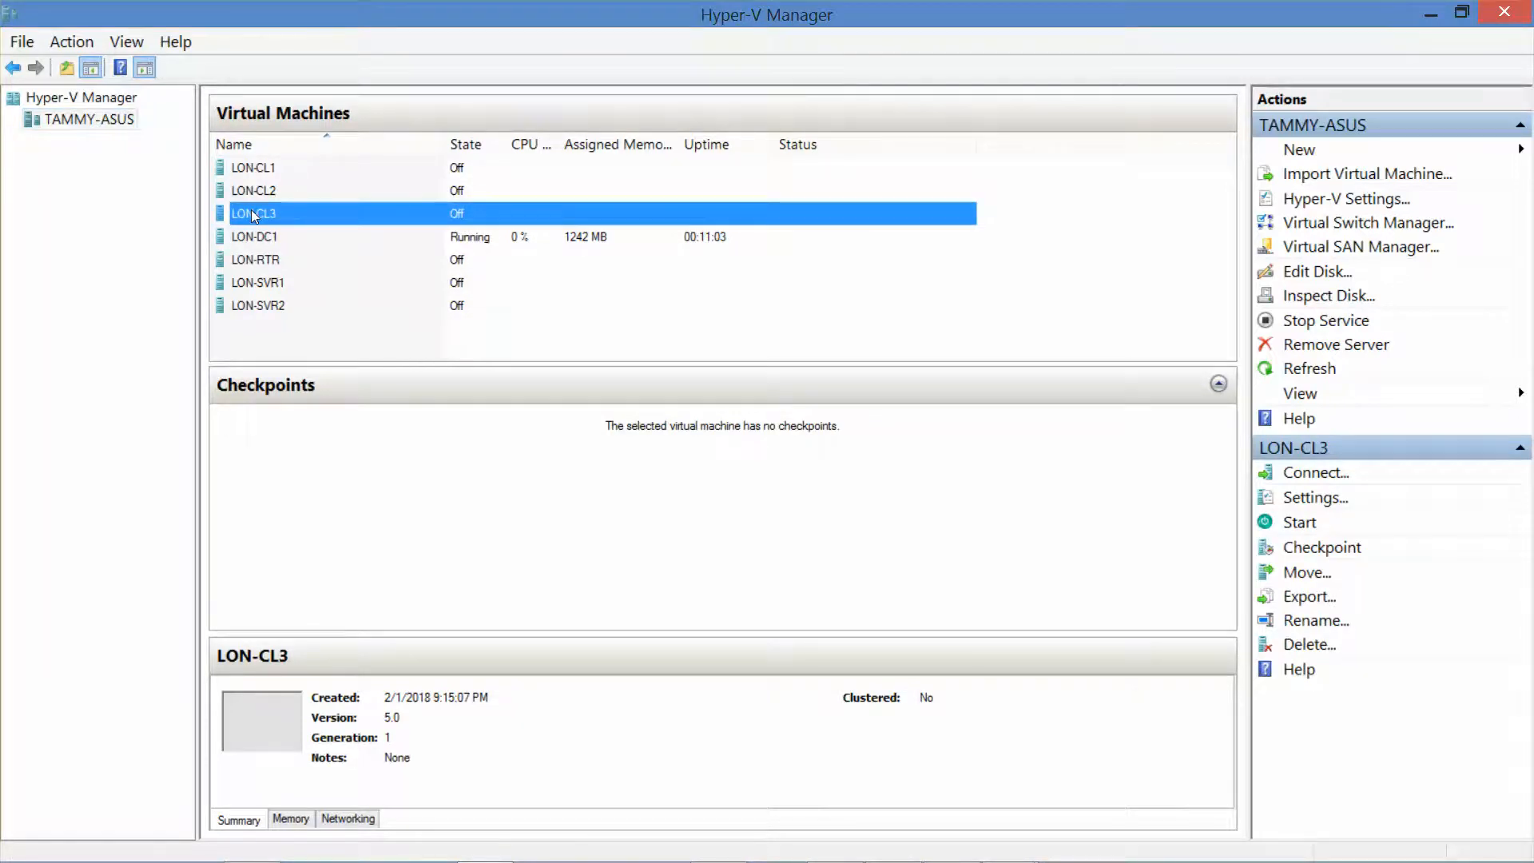
double_click(252, 213)
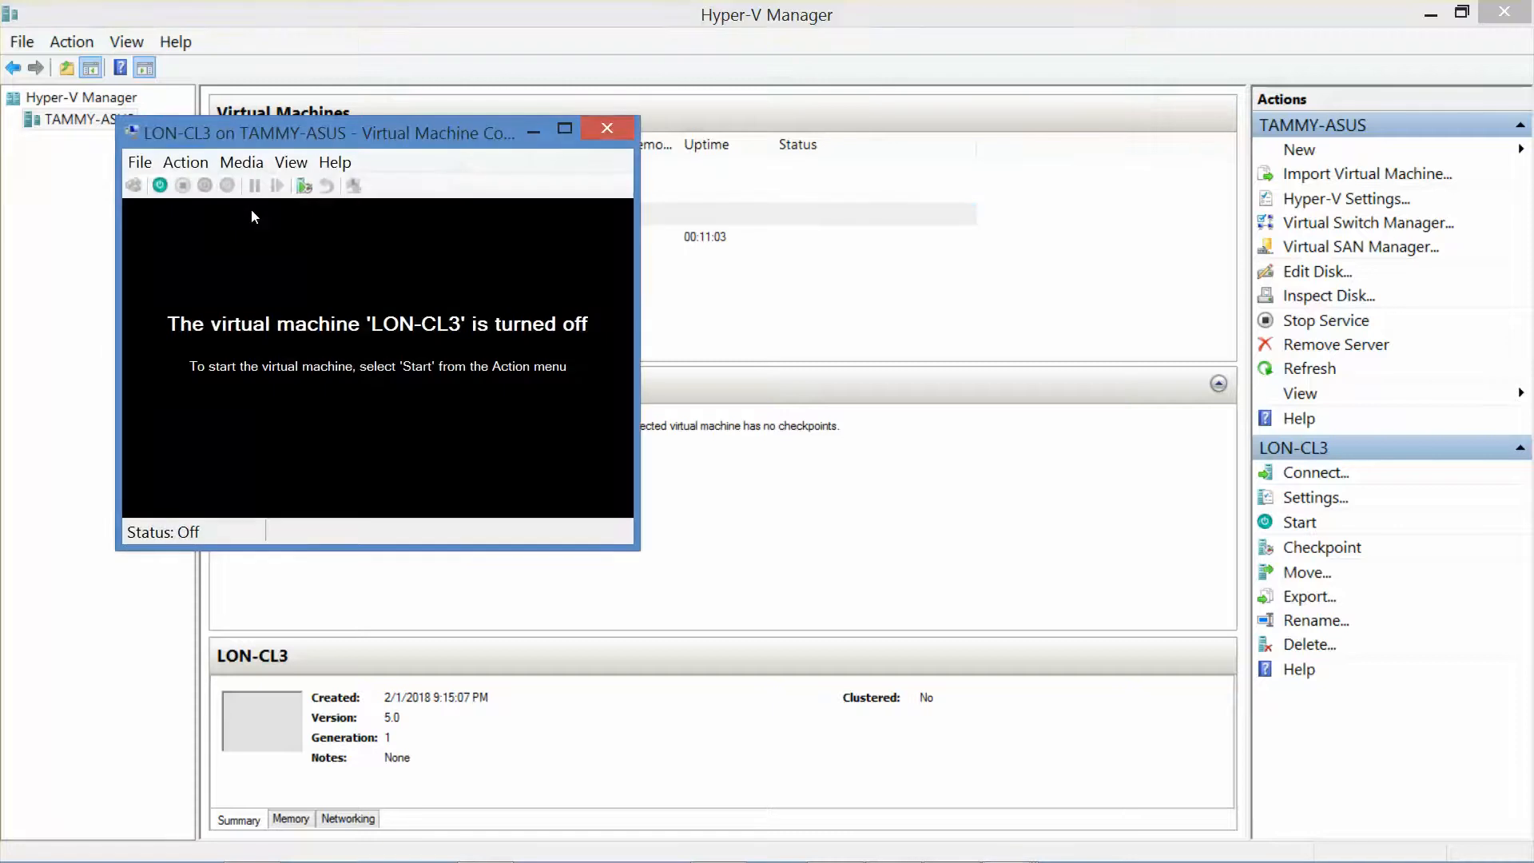
click(161, 184)
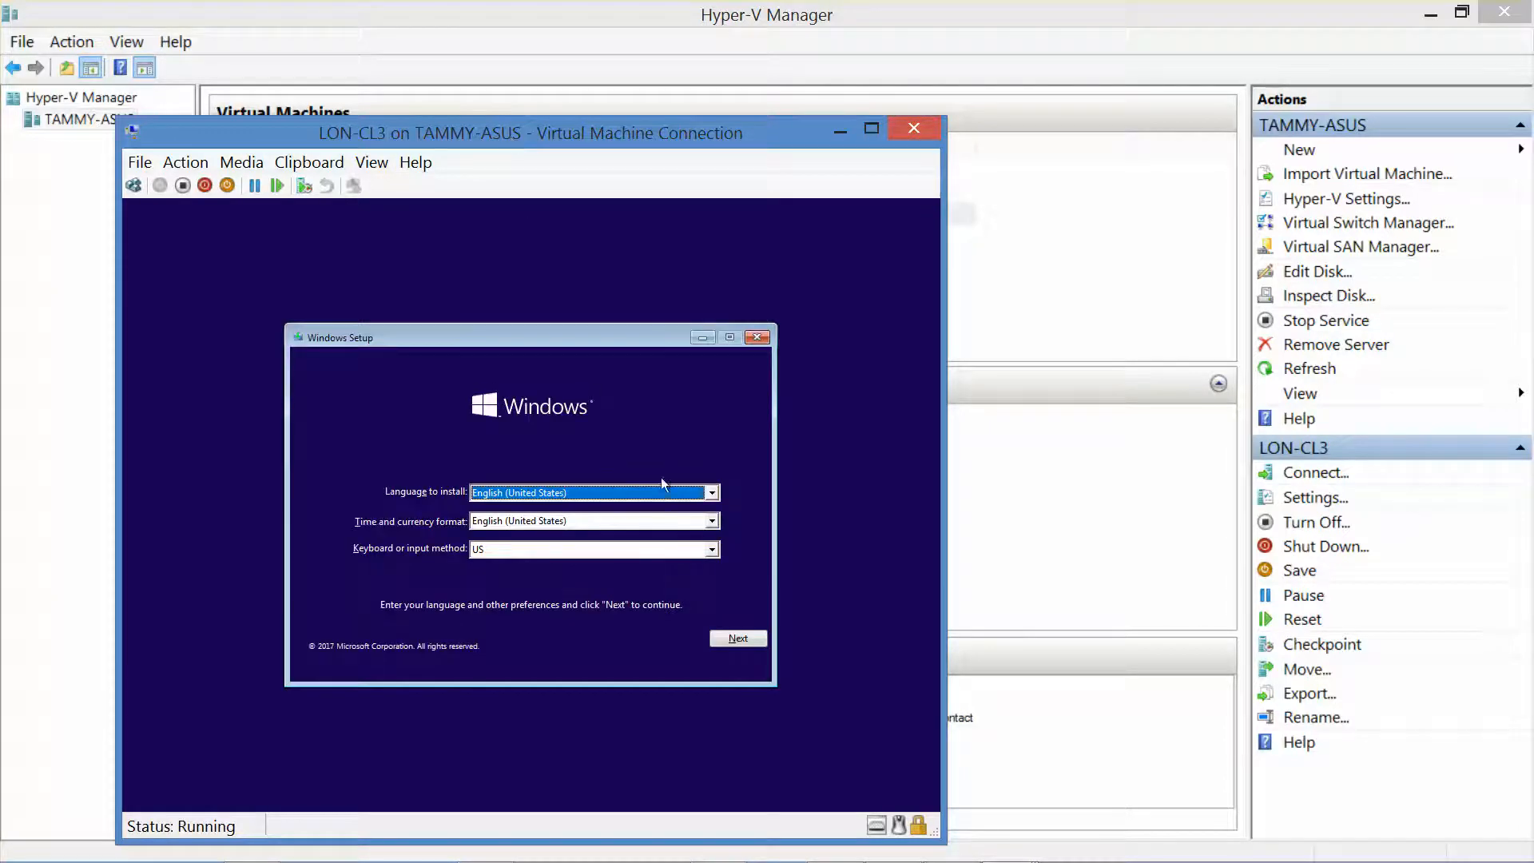
click(739, 639)
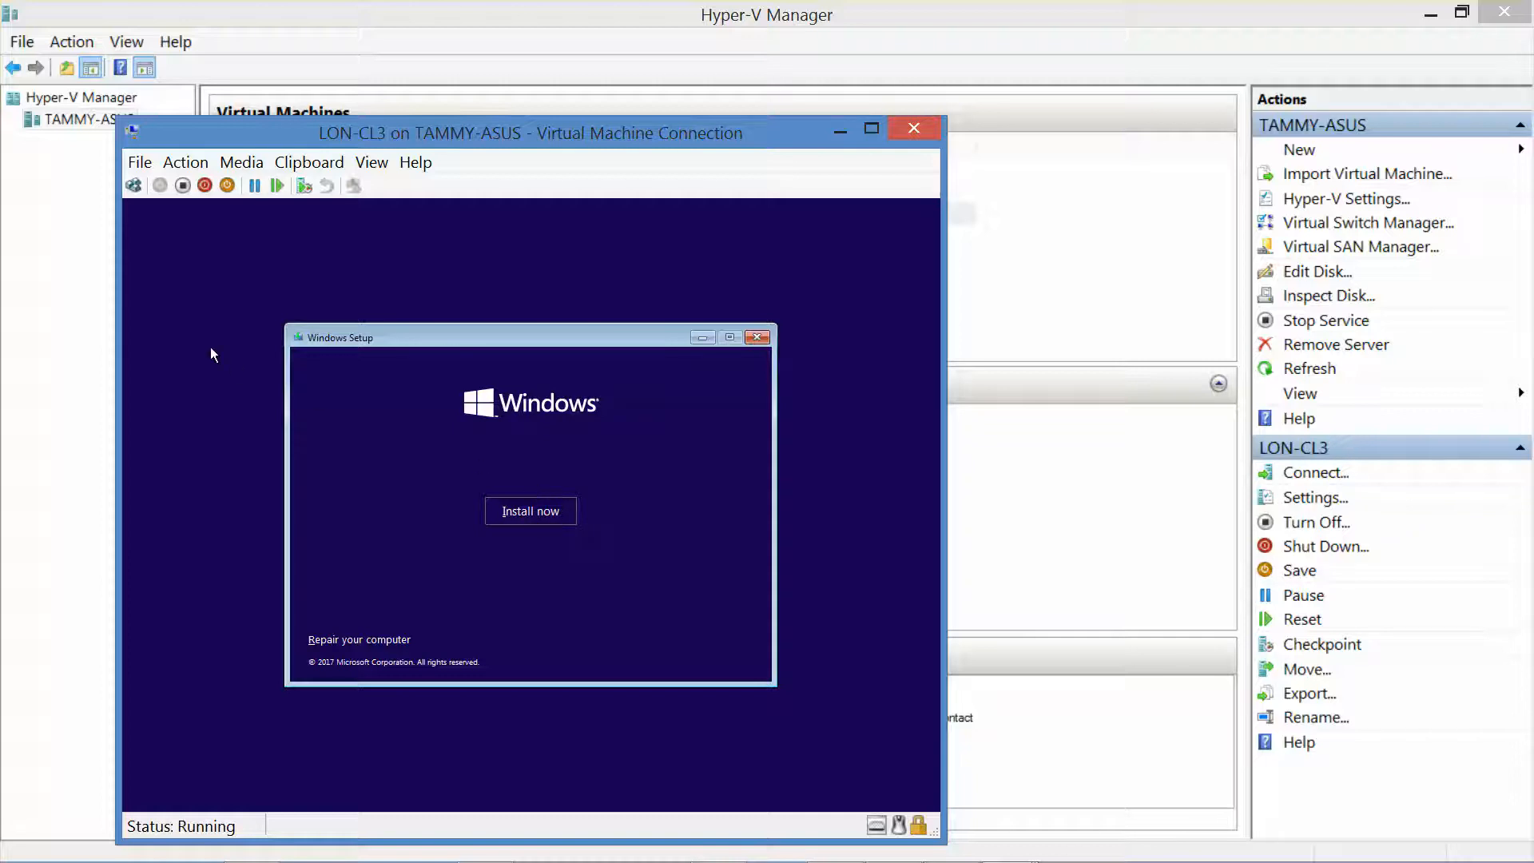
click(512, 519)
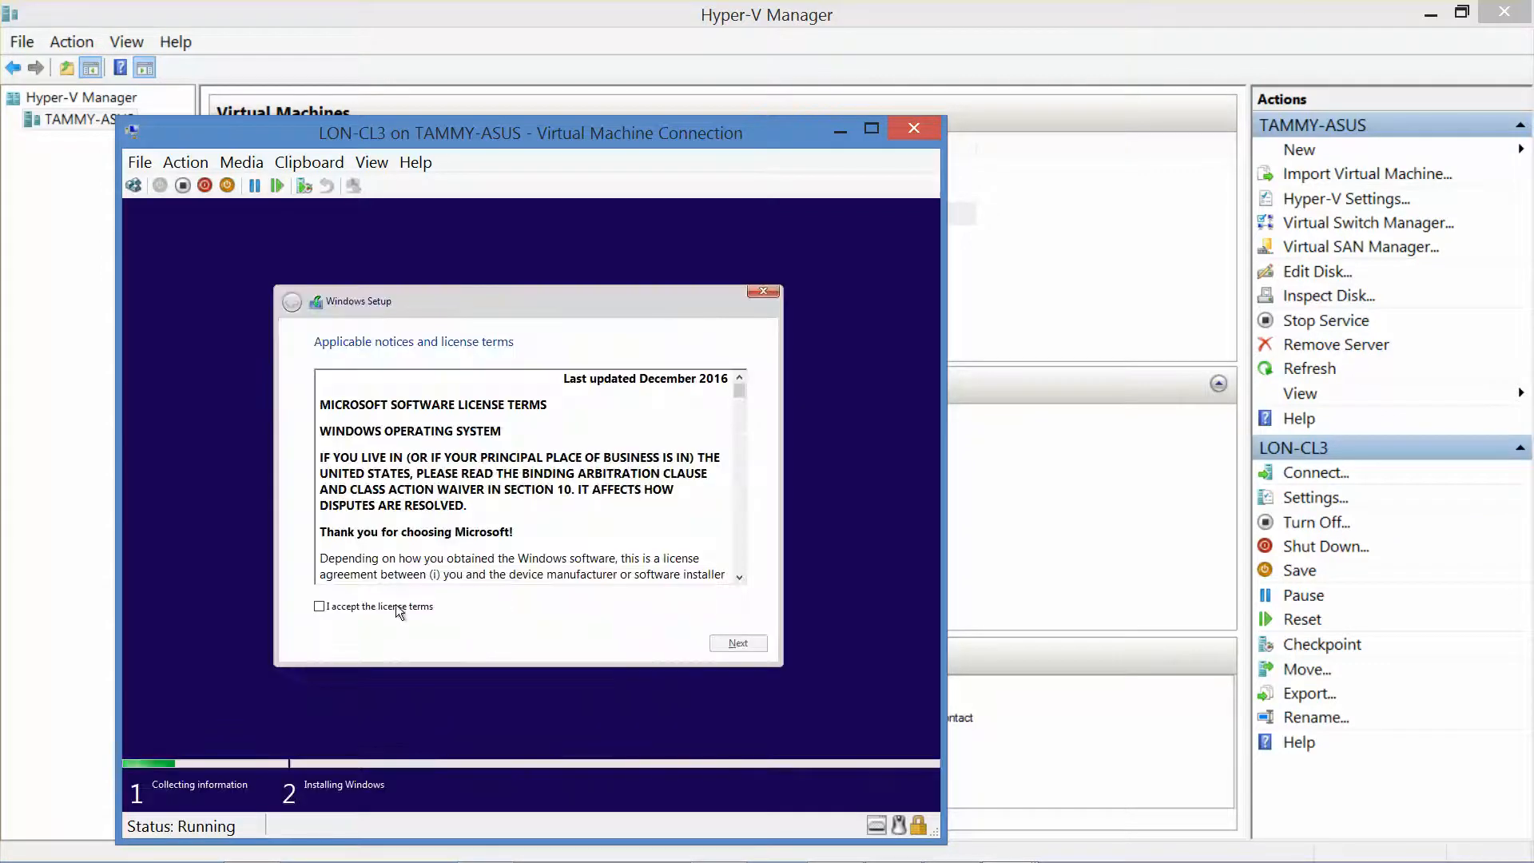
Step: Accept the license terms and choose a custom install onto the unallocated 60 GB Drive 0
click(319, 607)
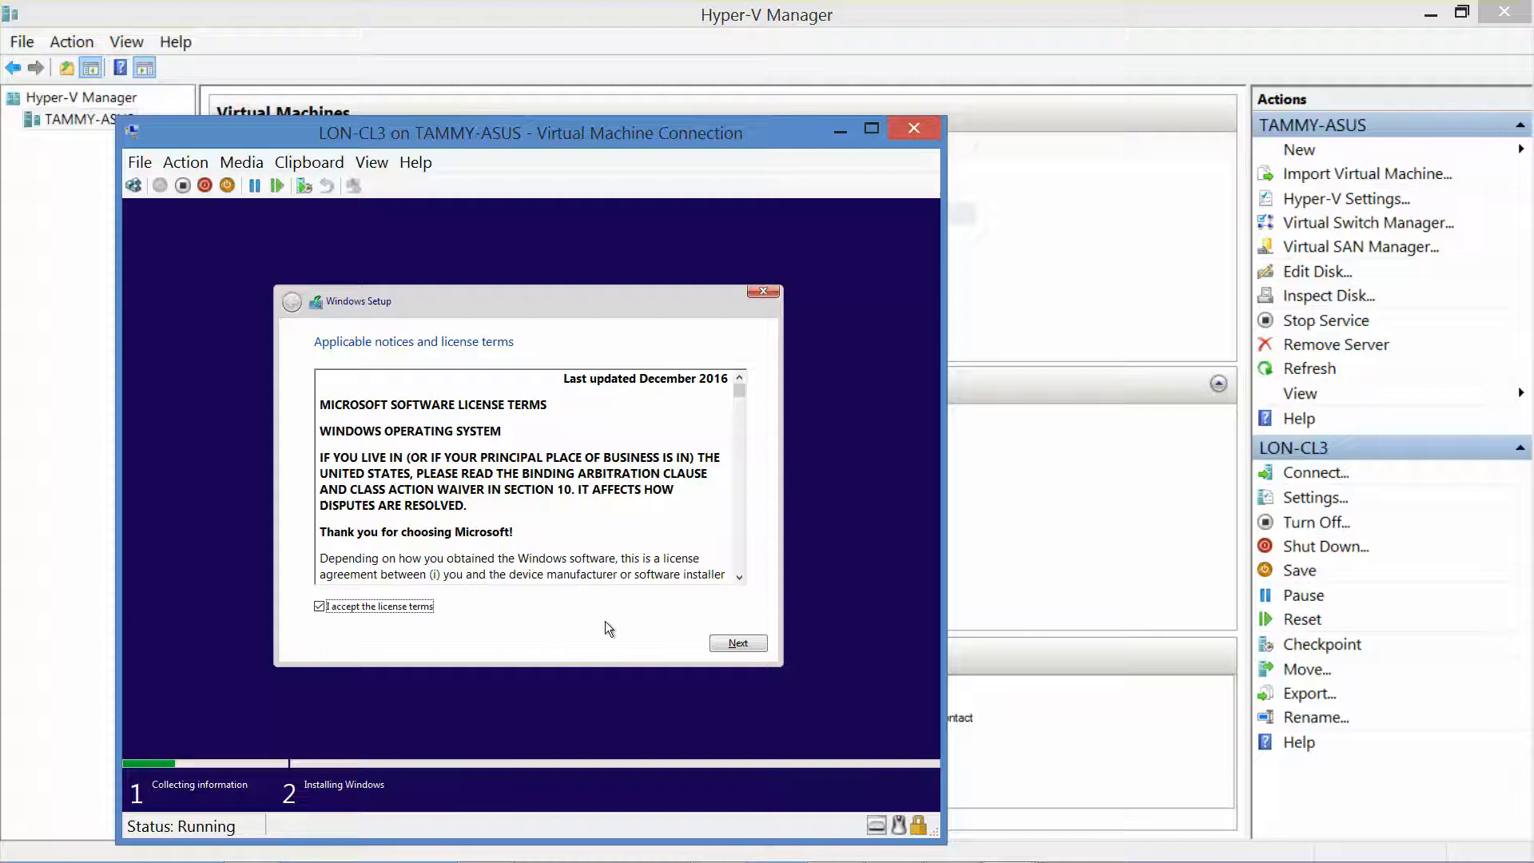
key(Return)
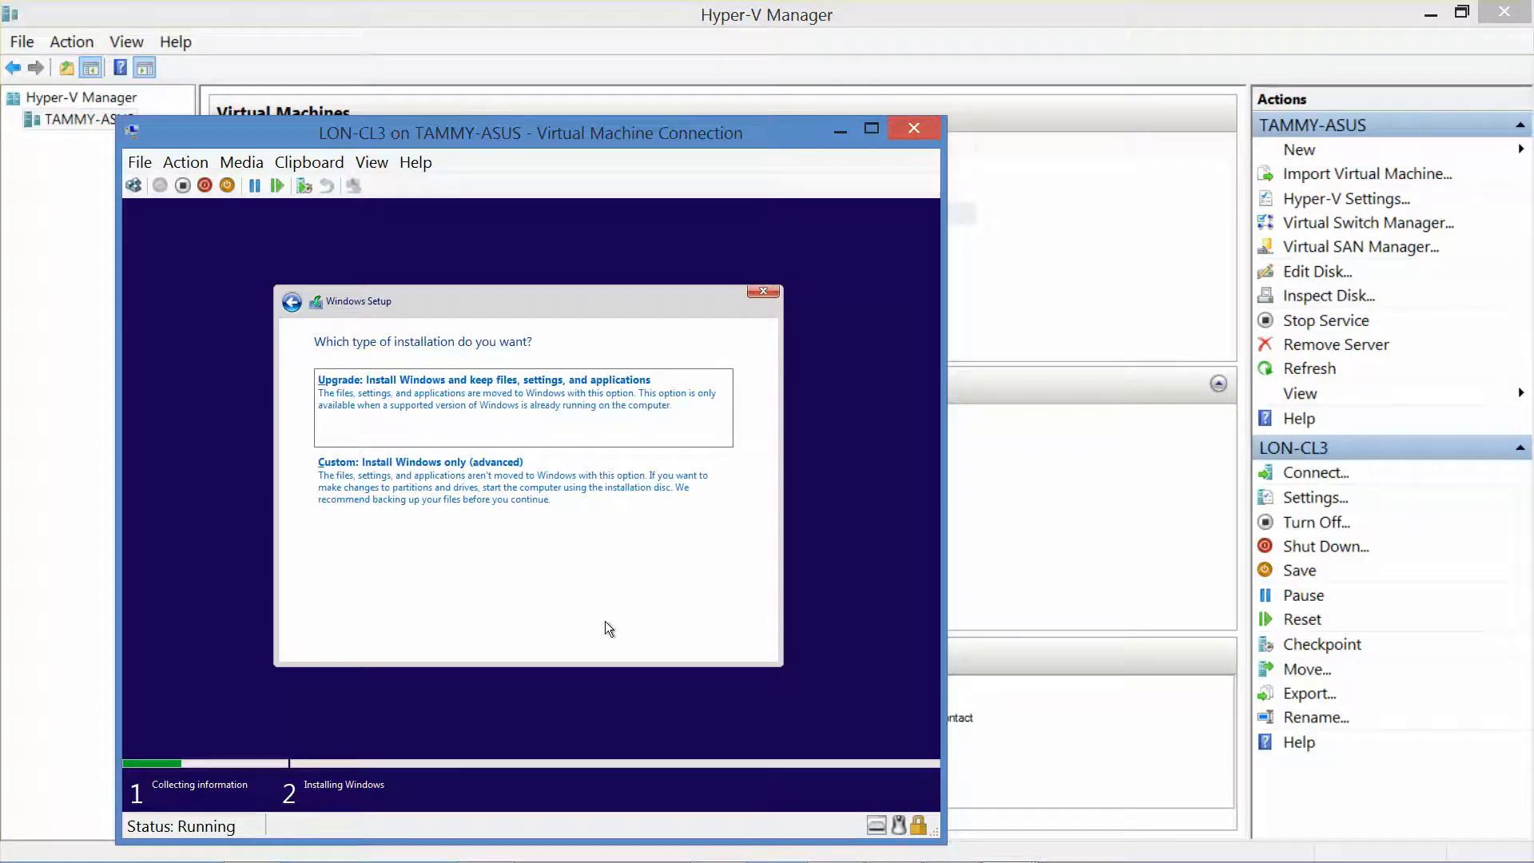
key(Return)
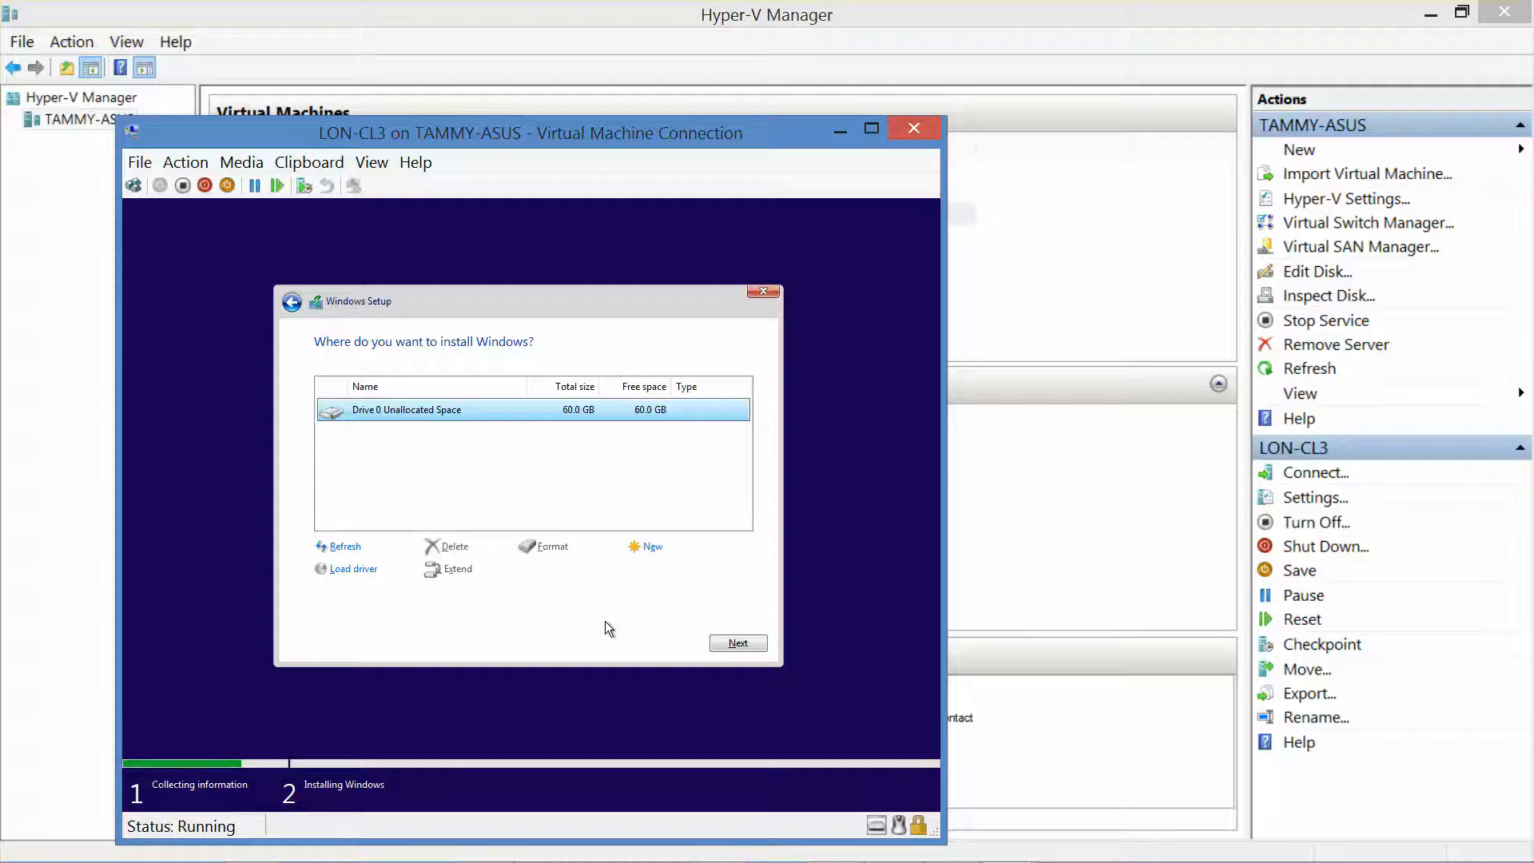
key(Return)
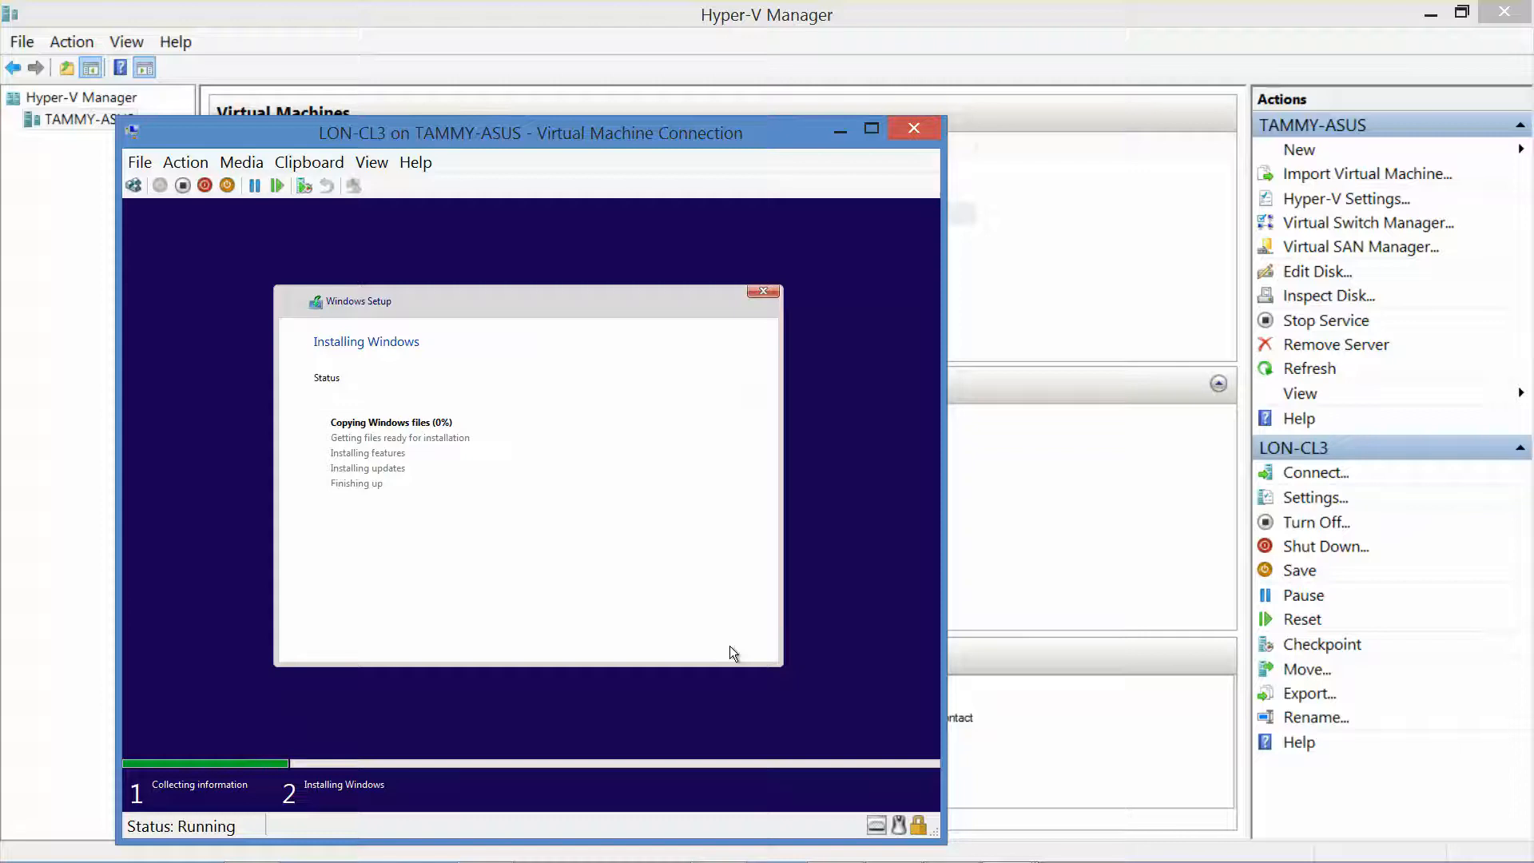
Step: Minimize LON-CL3's console and create a checkpoint of LON-CL2
click(840, 131)
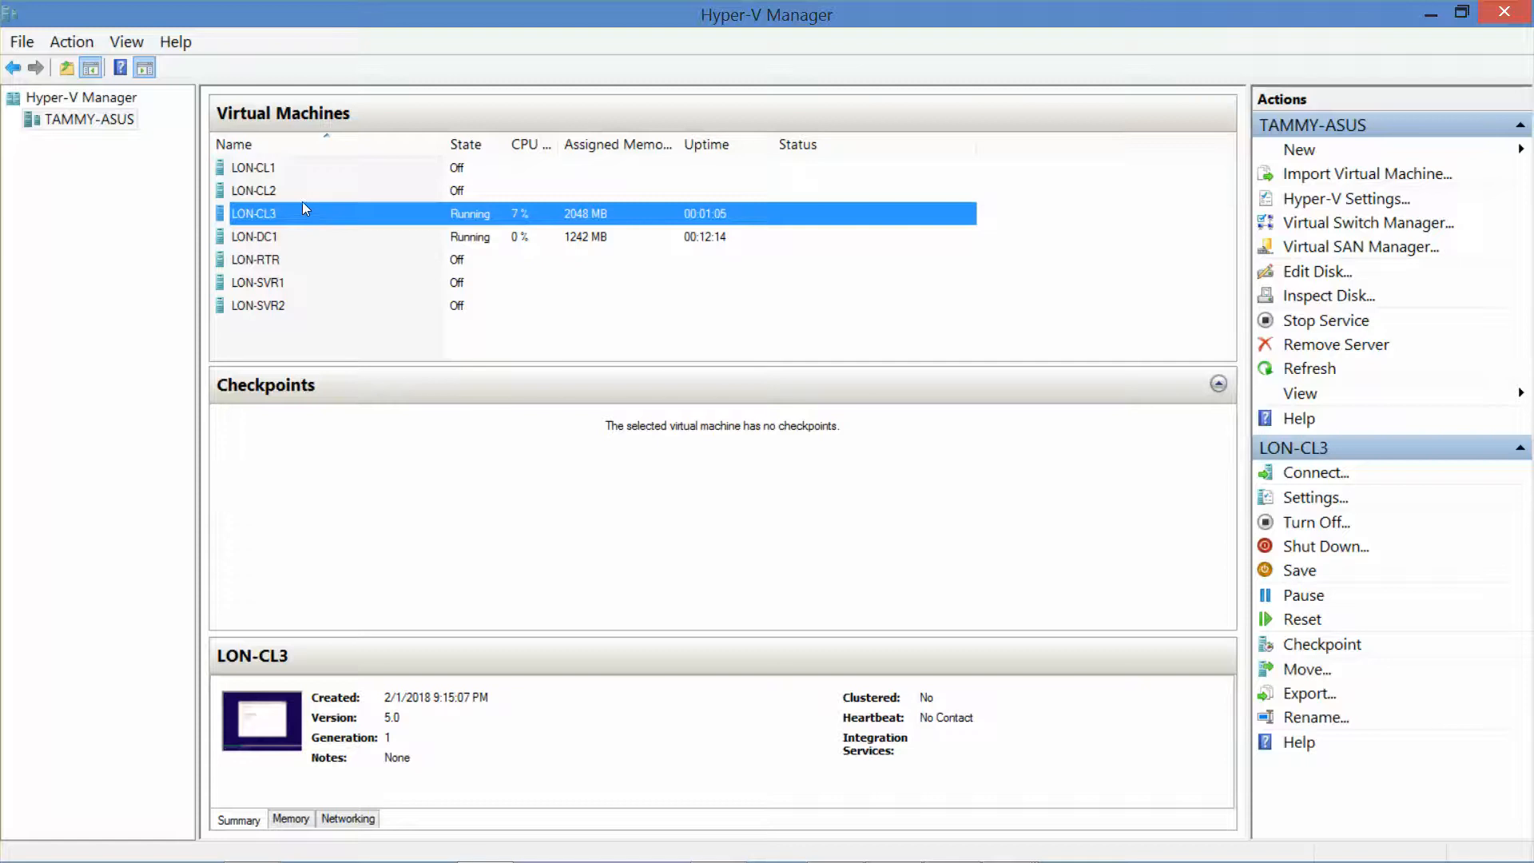
click(258, 192)
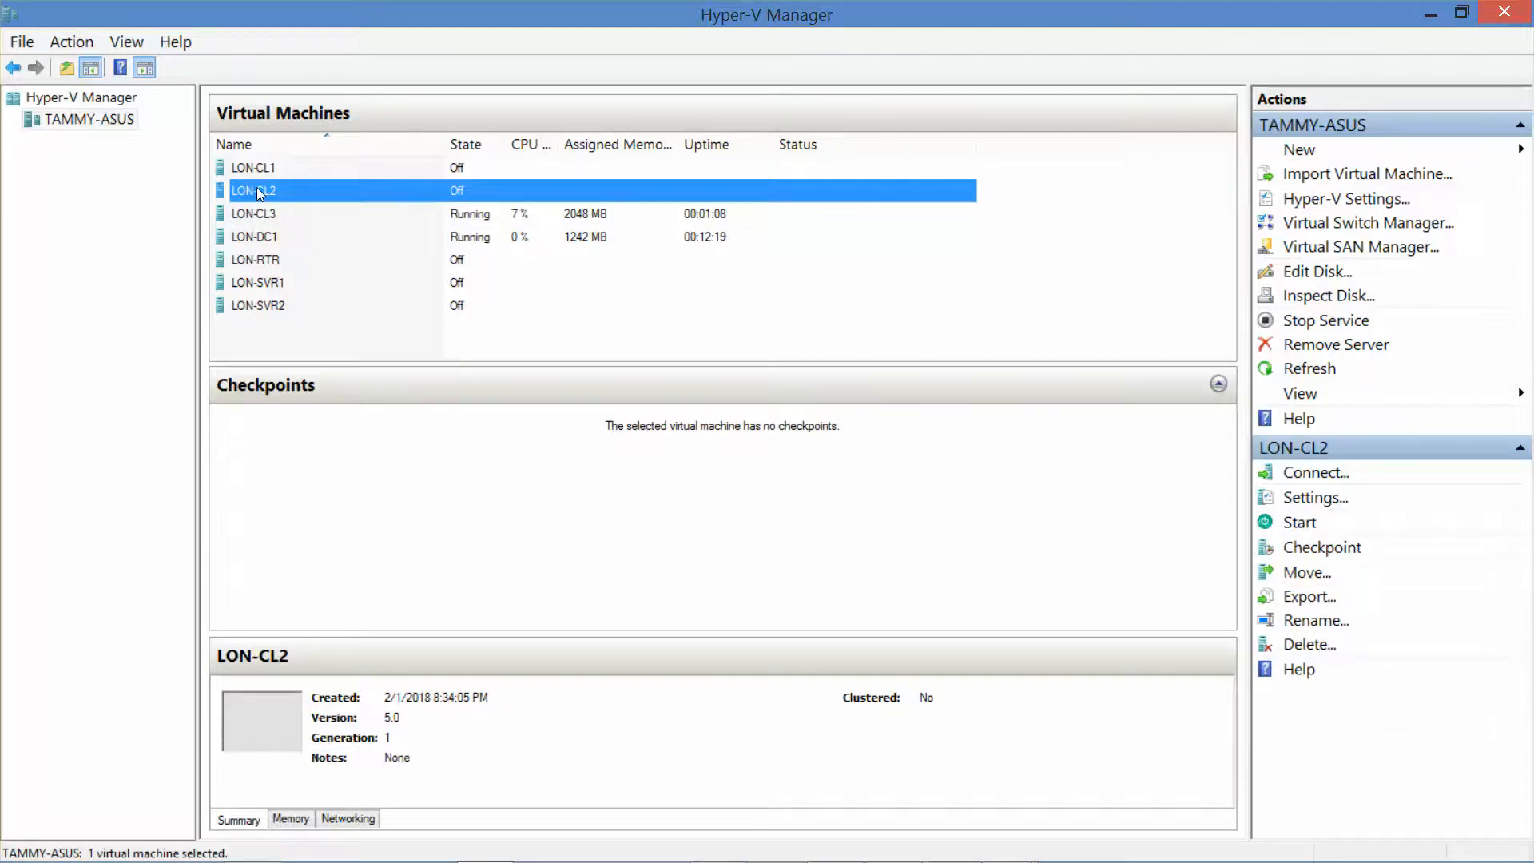
click(256, 171)
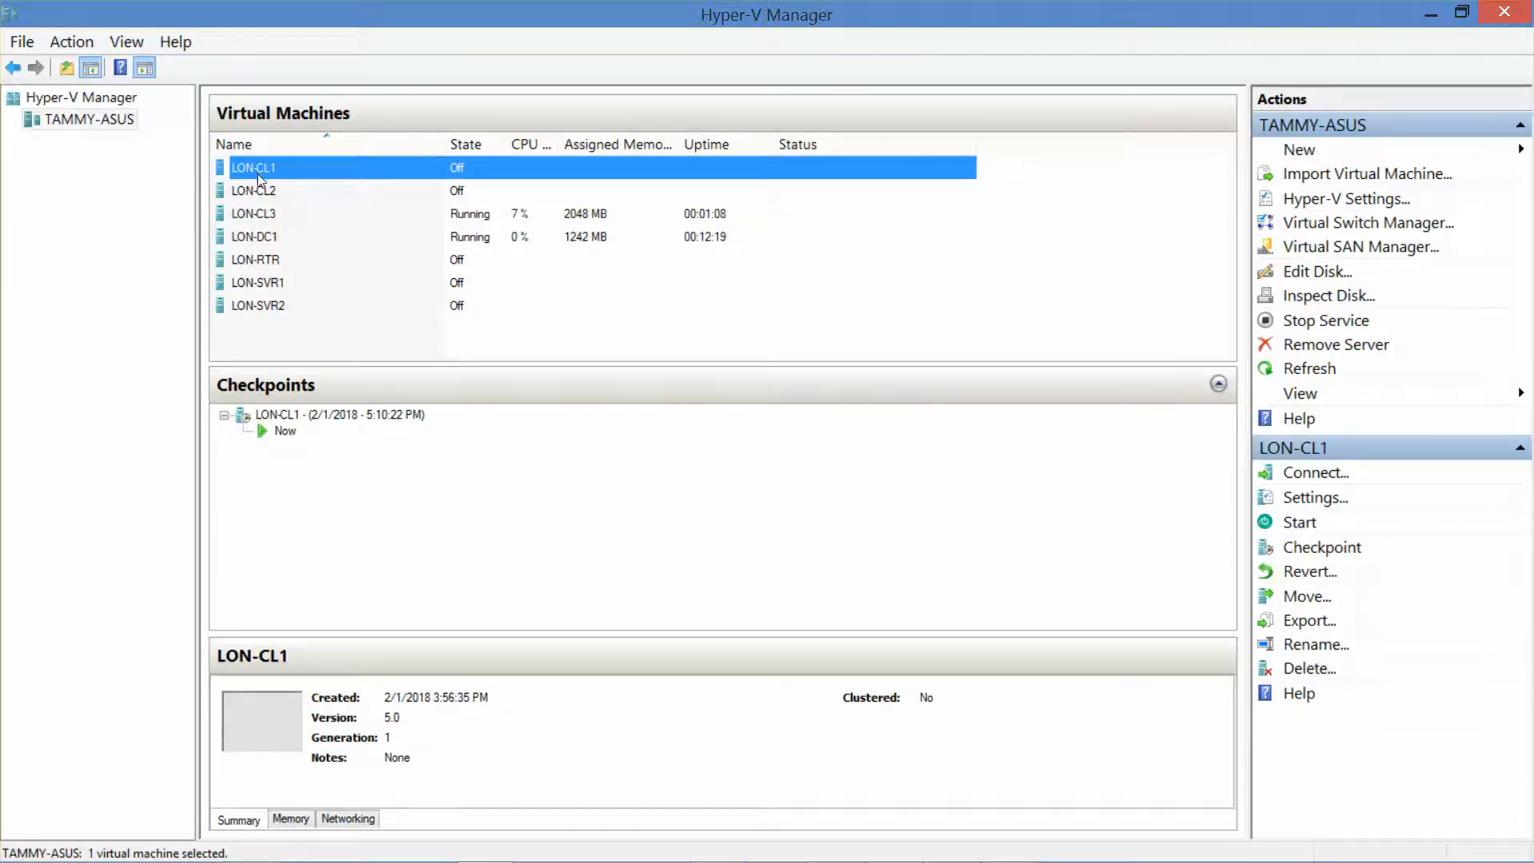
right_click(265, 194)
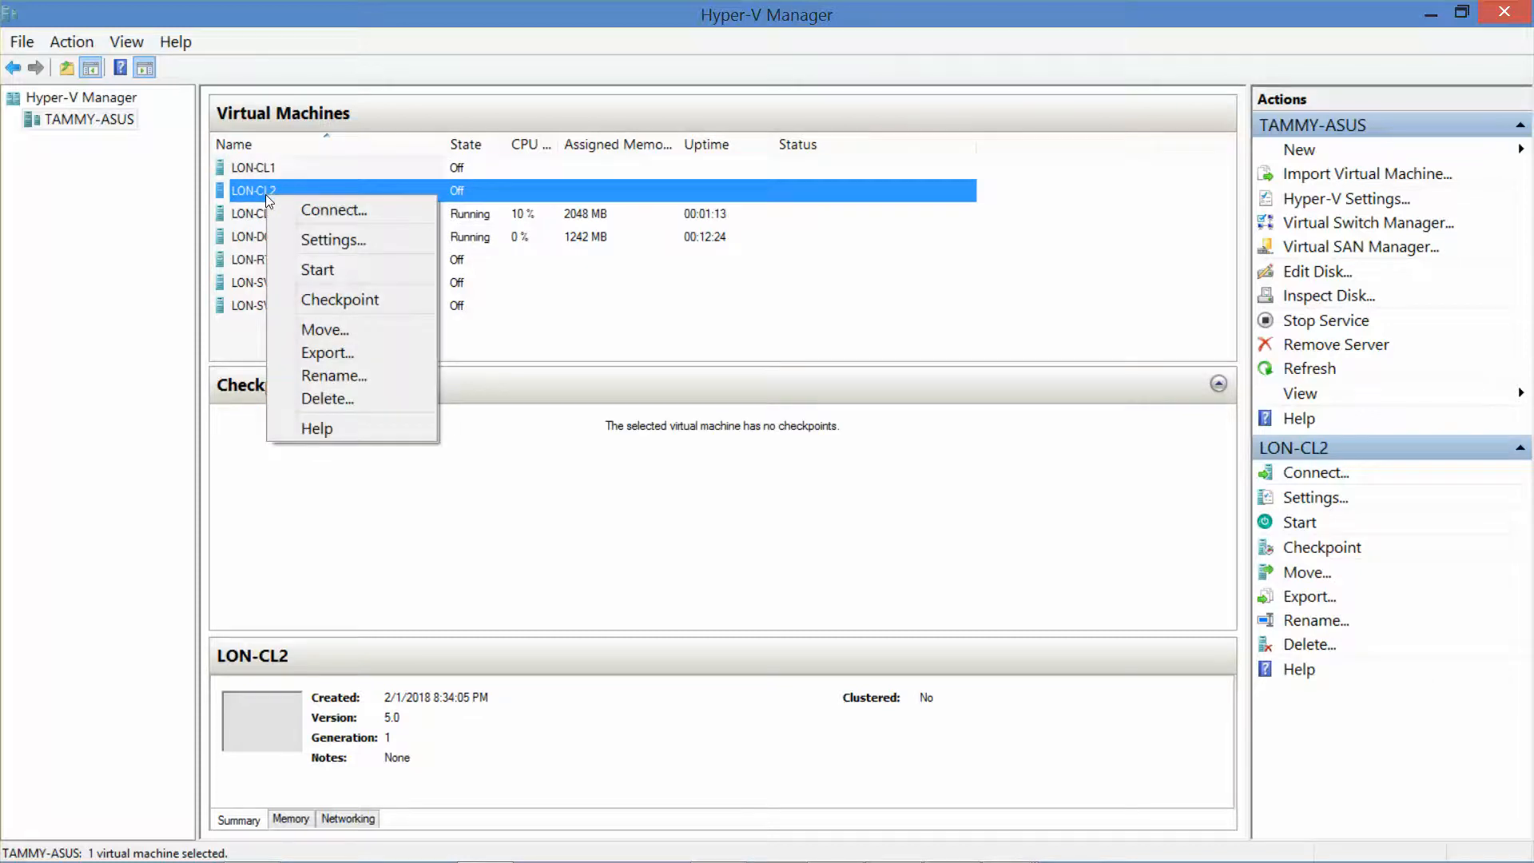
click(319, 300)
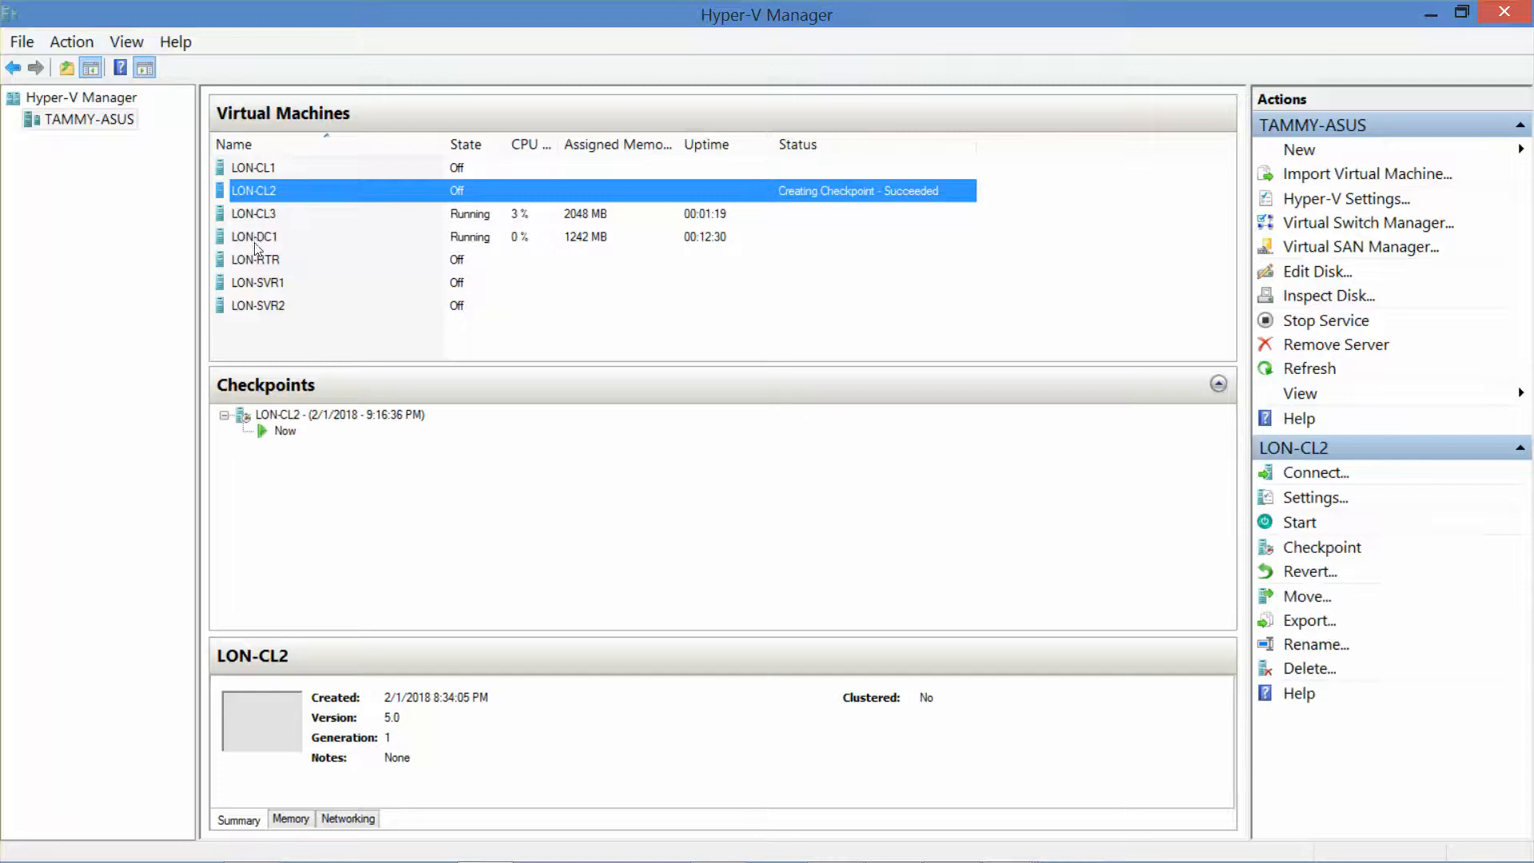
Step: Review the details and checkpoints of LON-CL3, LON-DC1, LON-RTR, LON-SVR1 and LON-SVR2
click(256, 214)
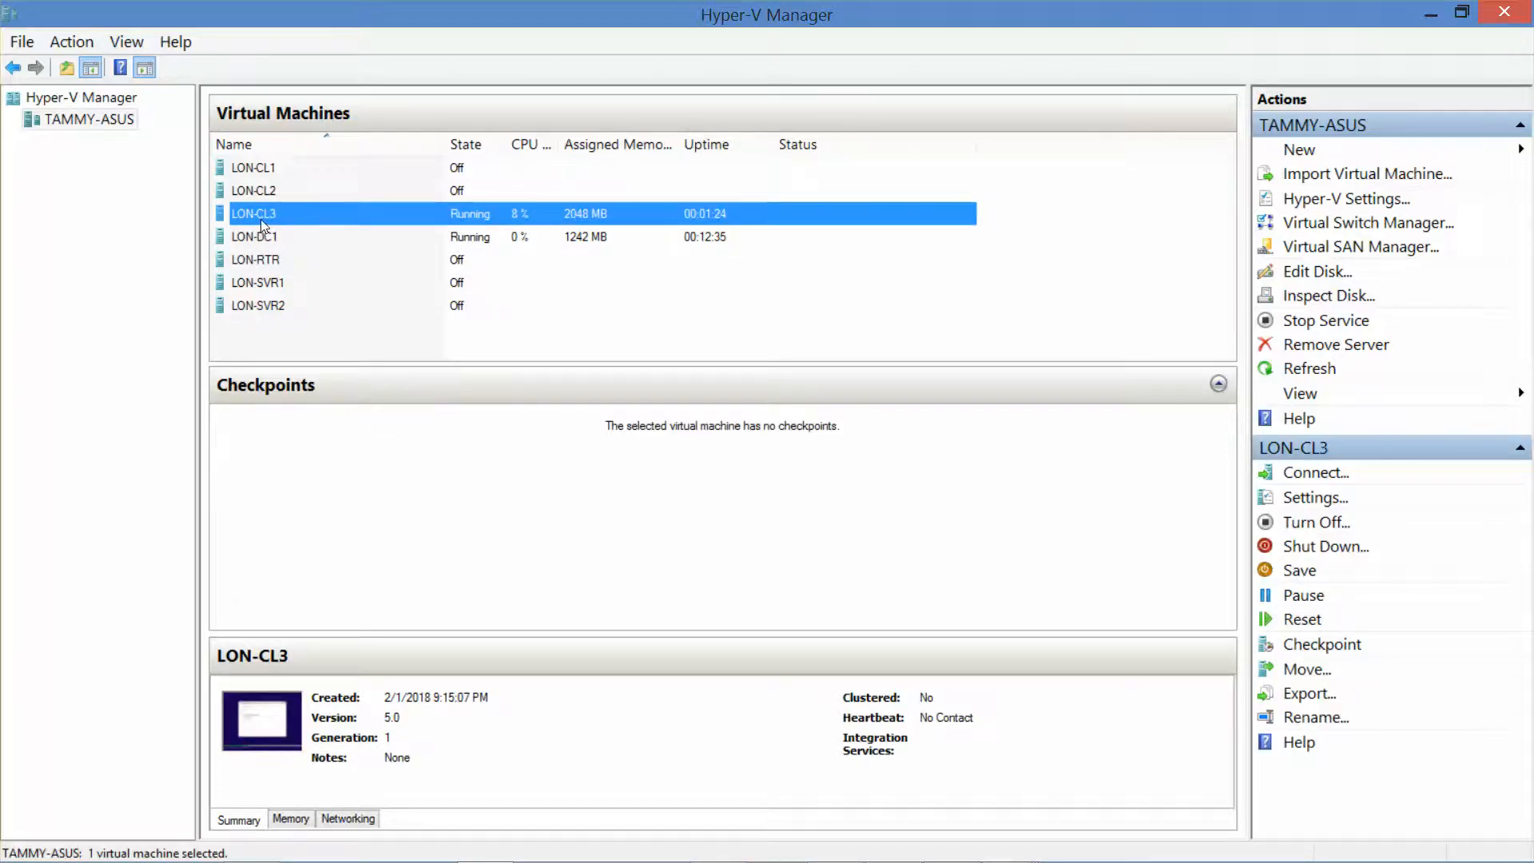
click(266, 239)
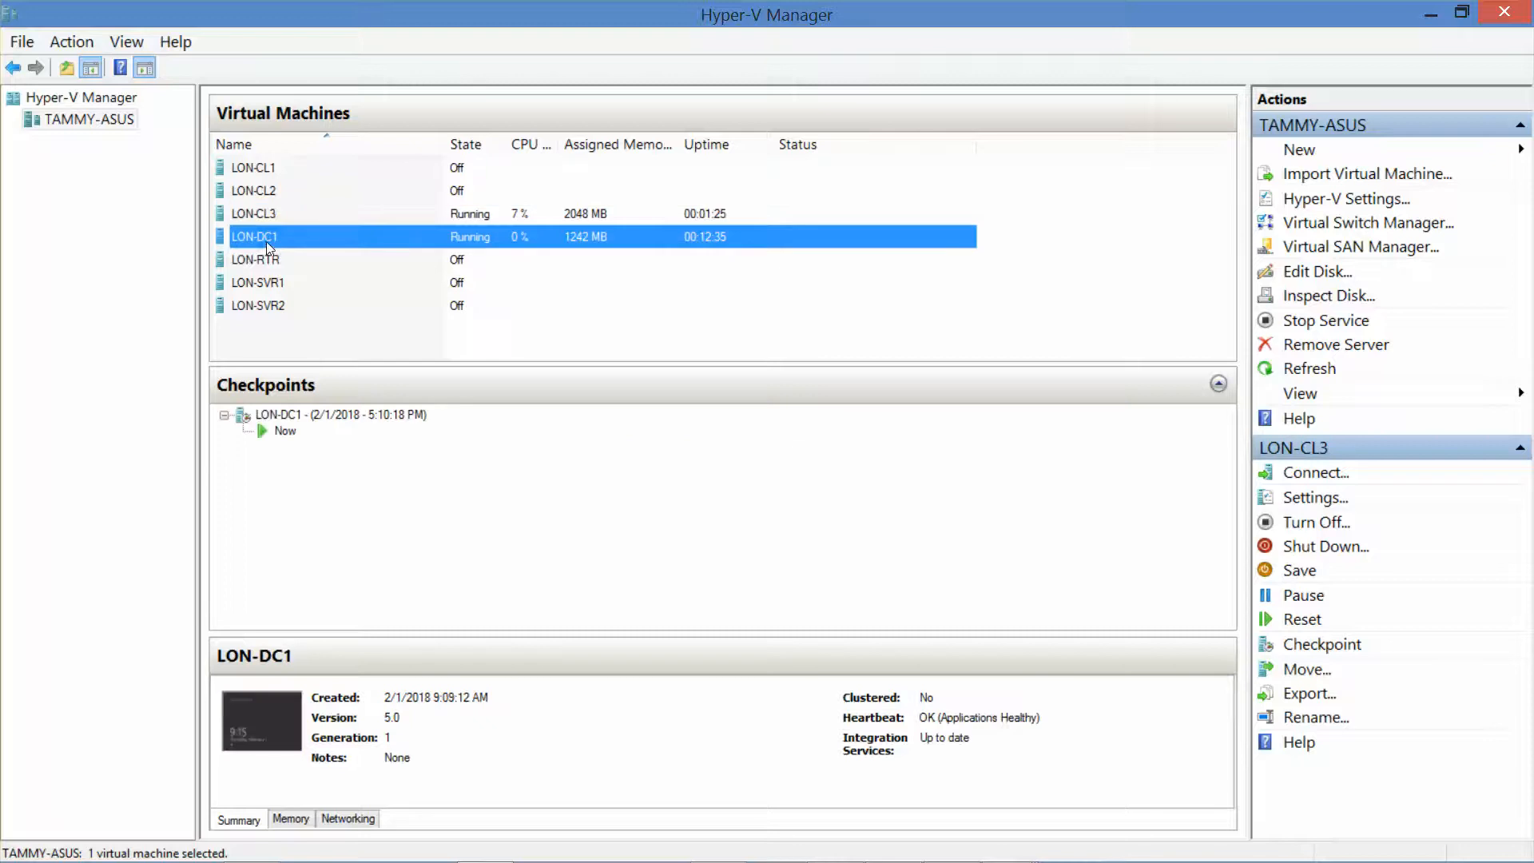
click(271, 261)
click(279, 284)
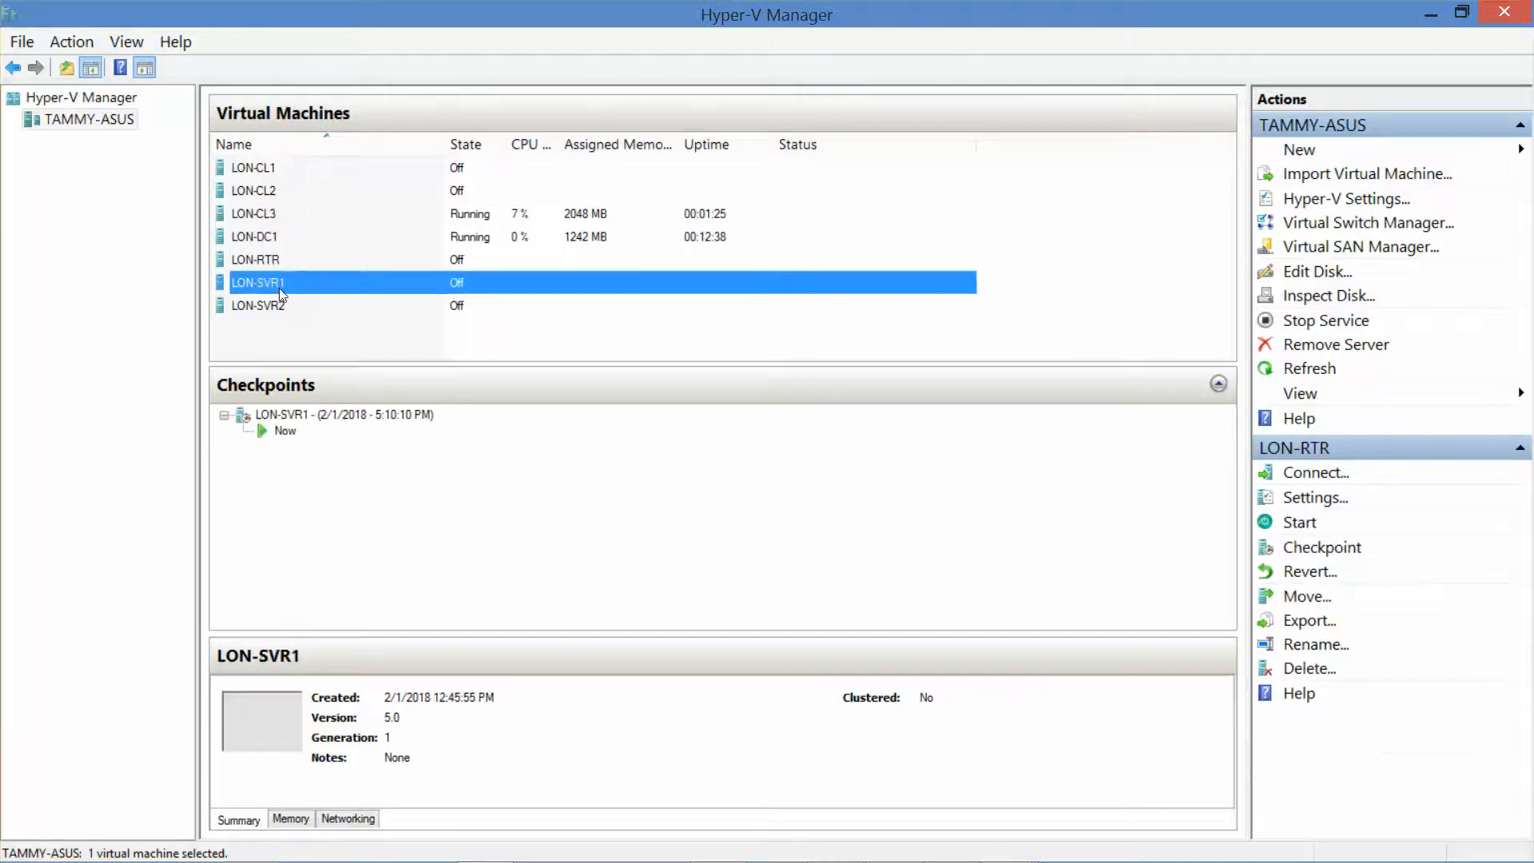
click(282, 310)
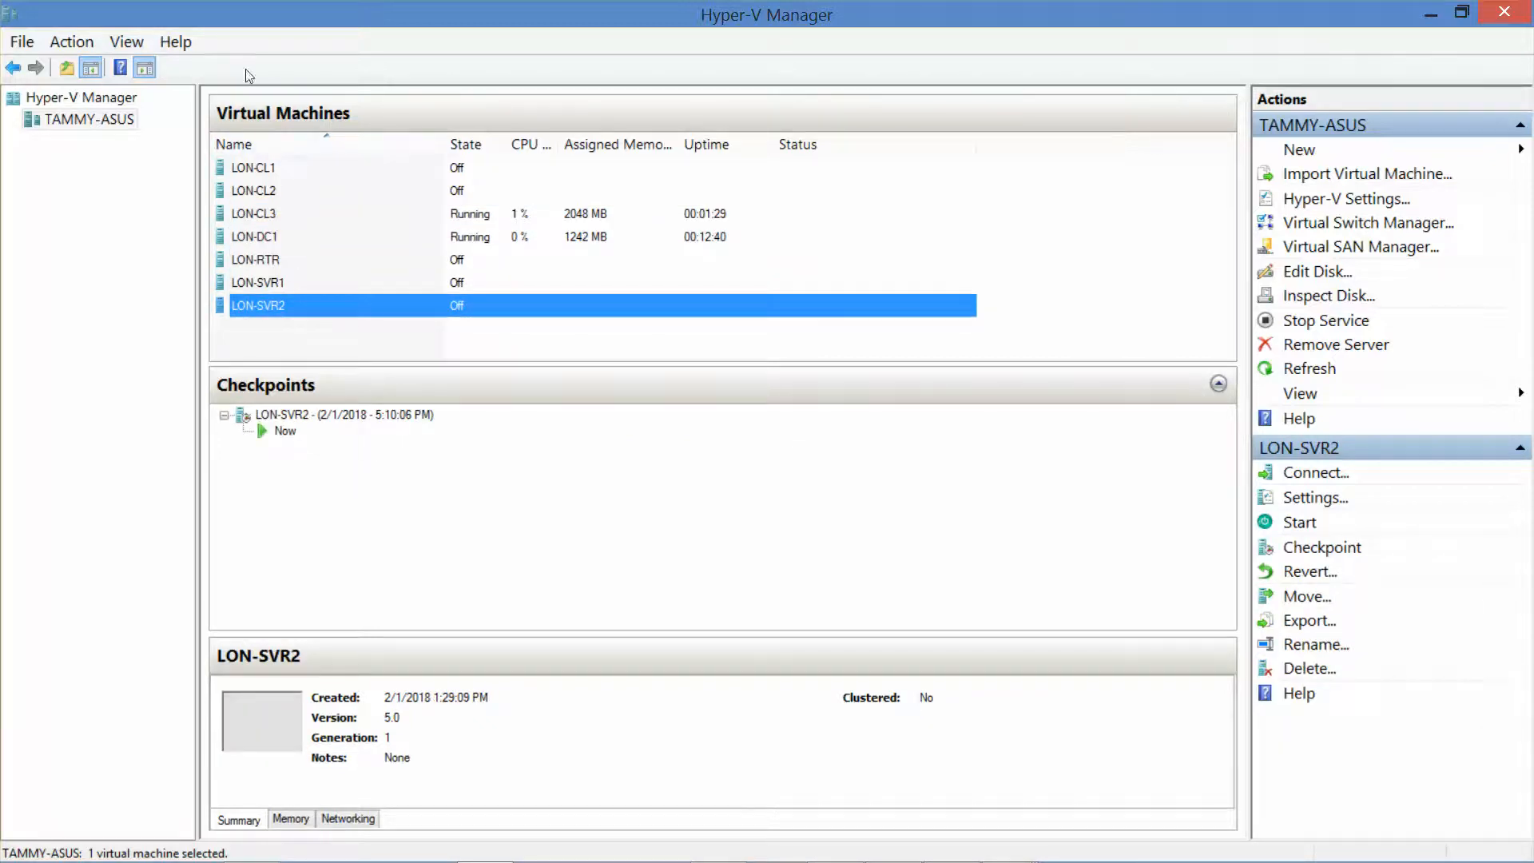
Step: Minimize Hyper-V Manager and close the LON-CL2 console window
click(1423, 15)
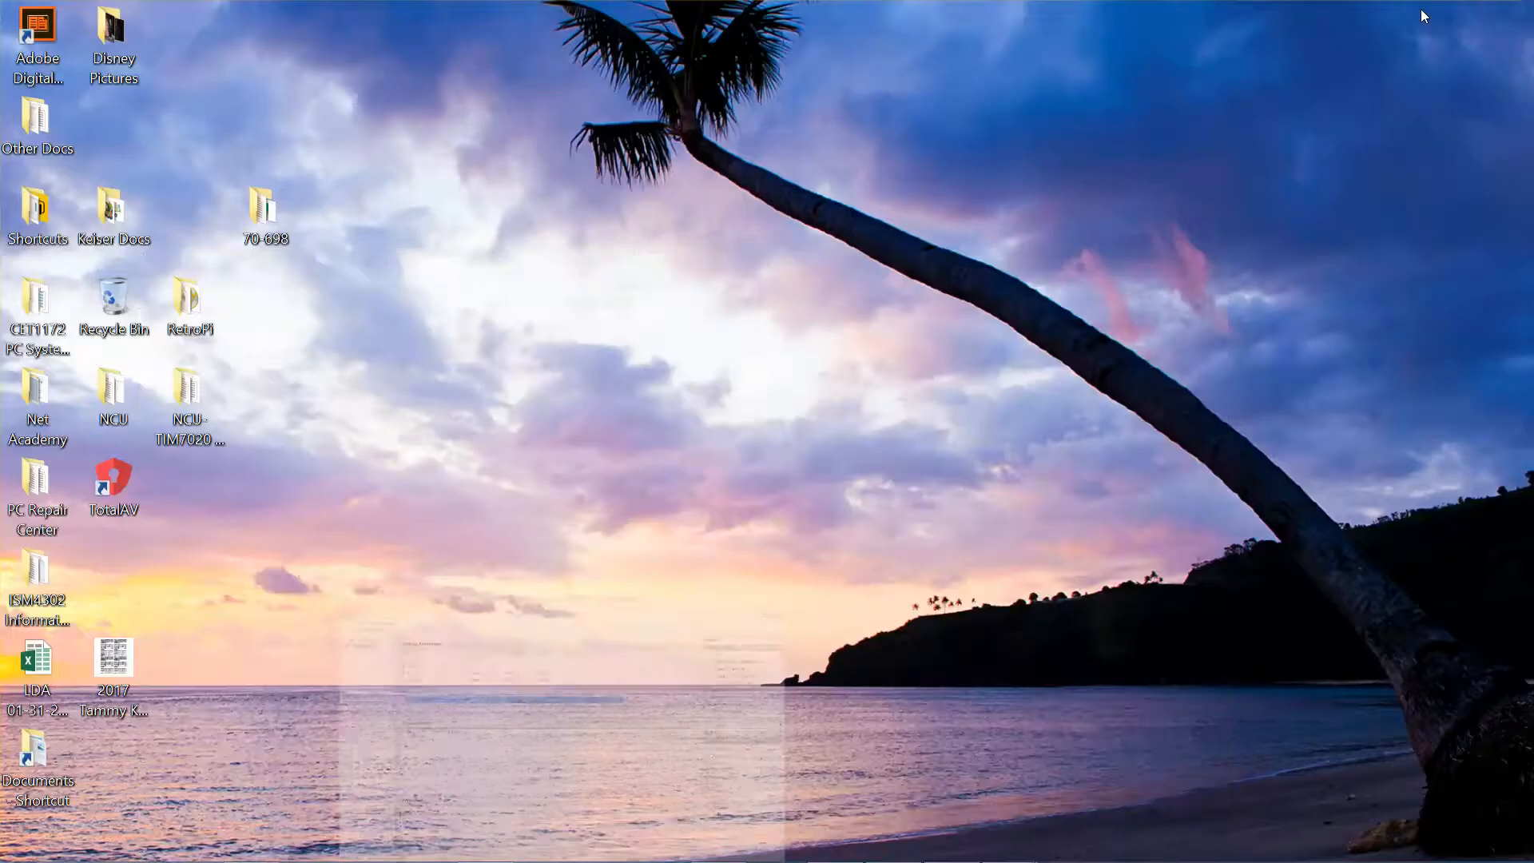
mouse_move(959, 855)
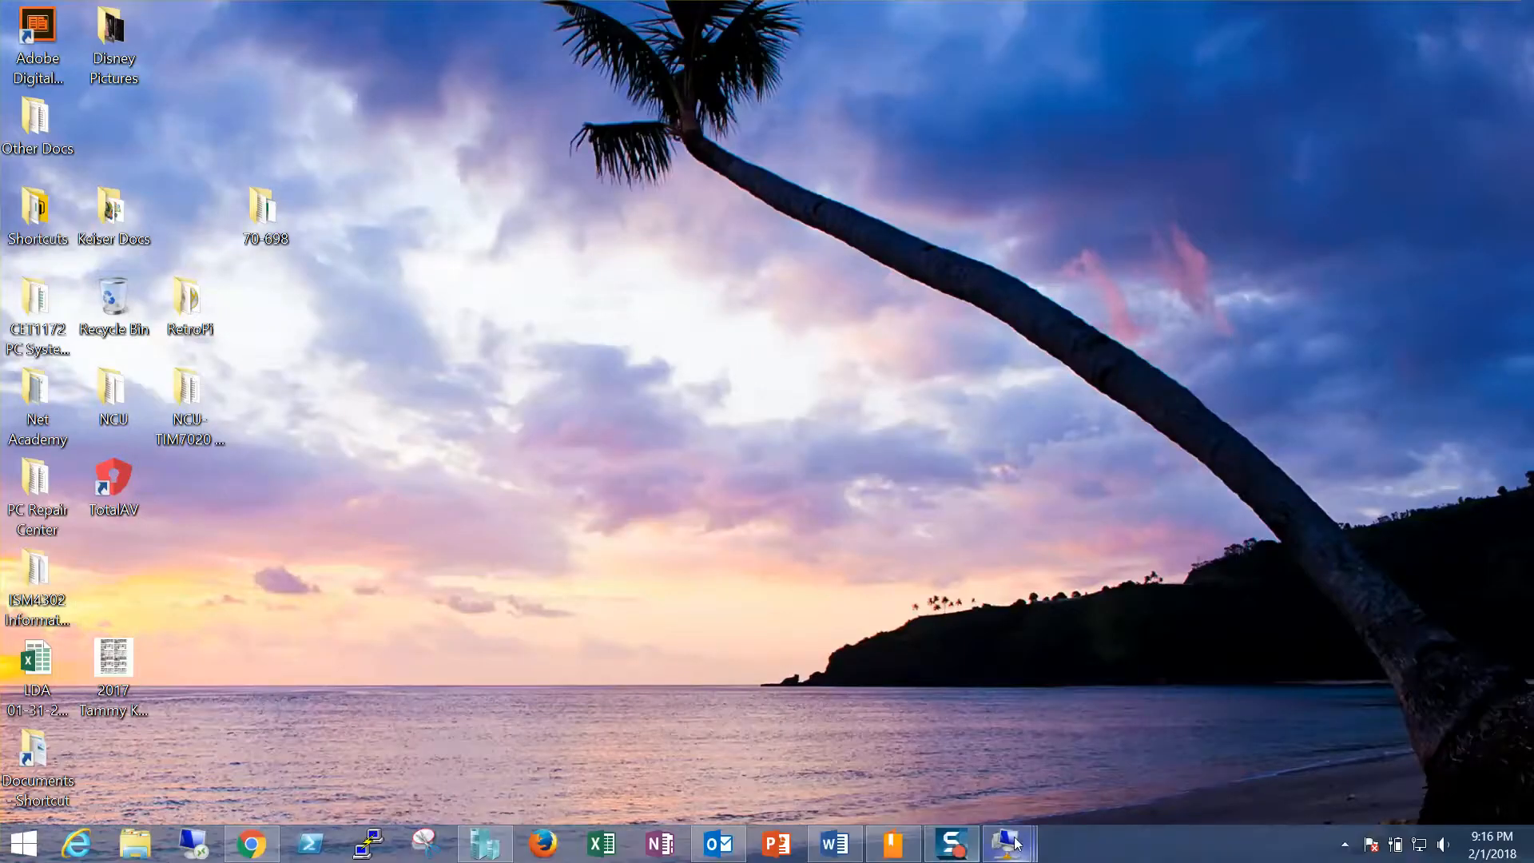
mouse_move(1015, 842)
mouse_move(1025, 766)
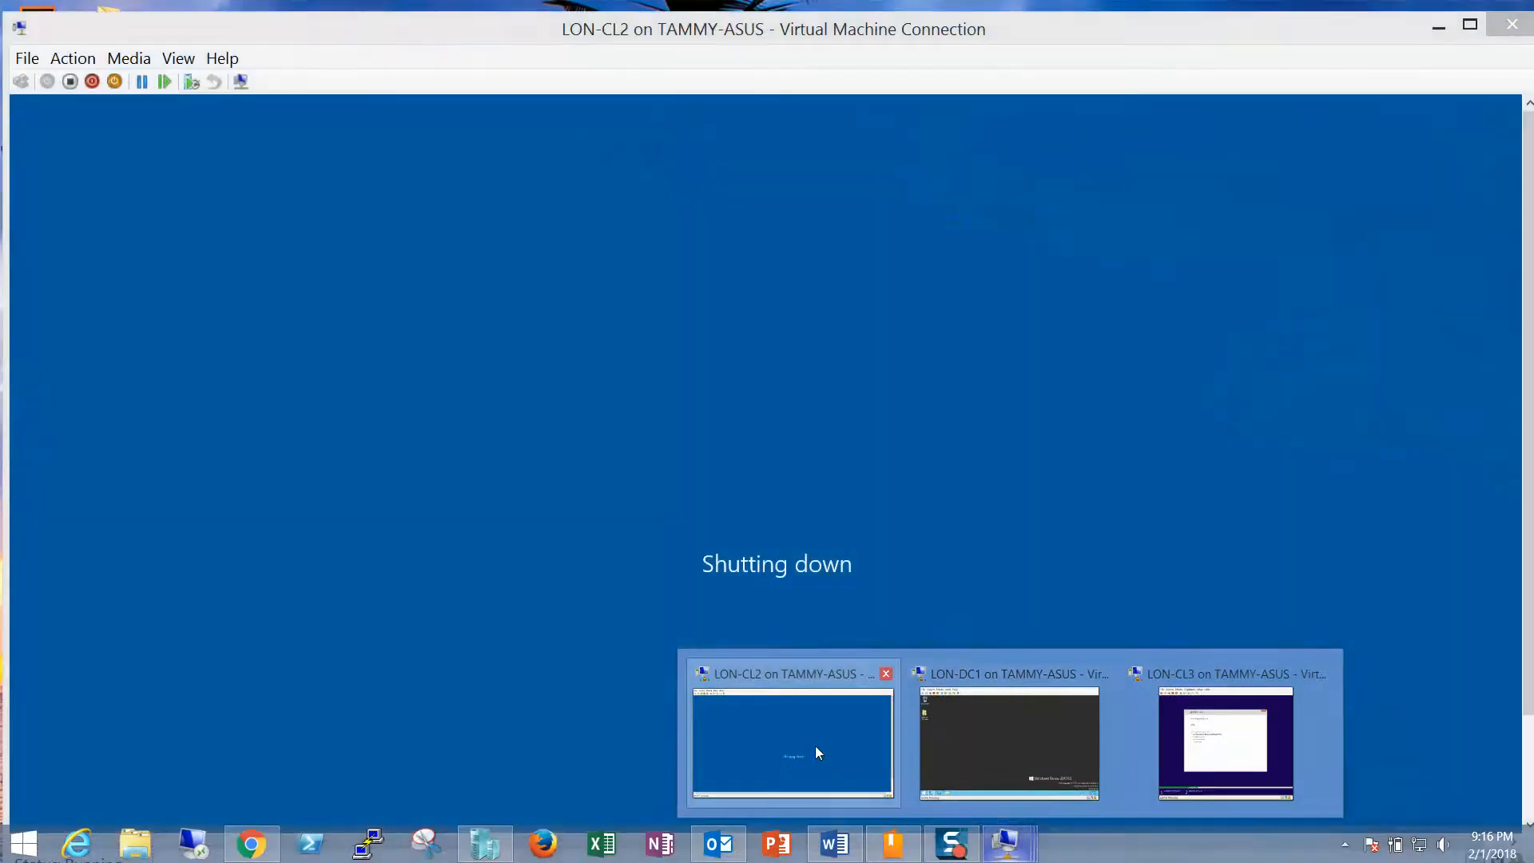
click(814, 745)
double_click(1193, 7)
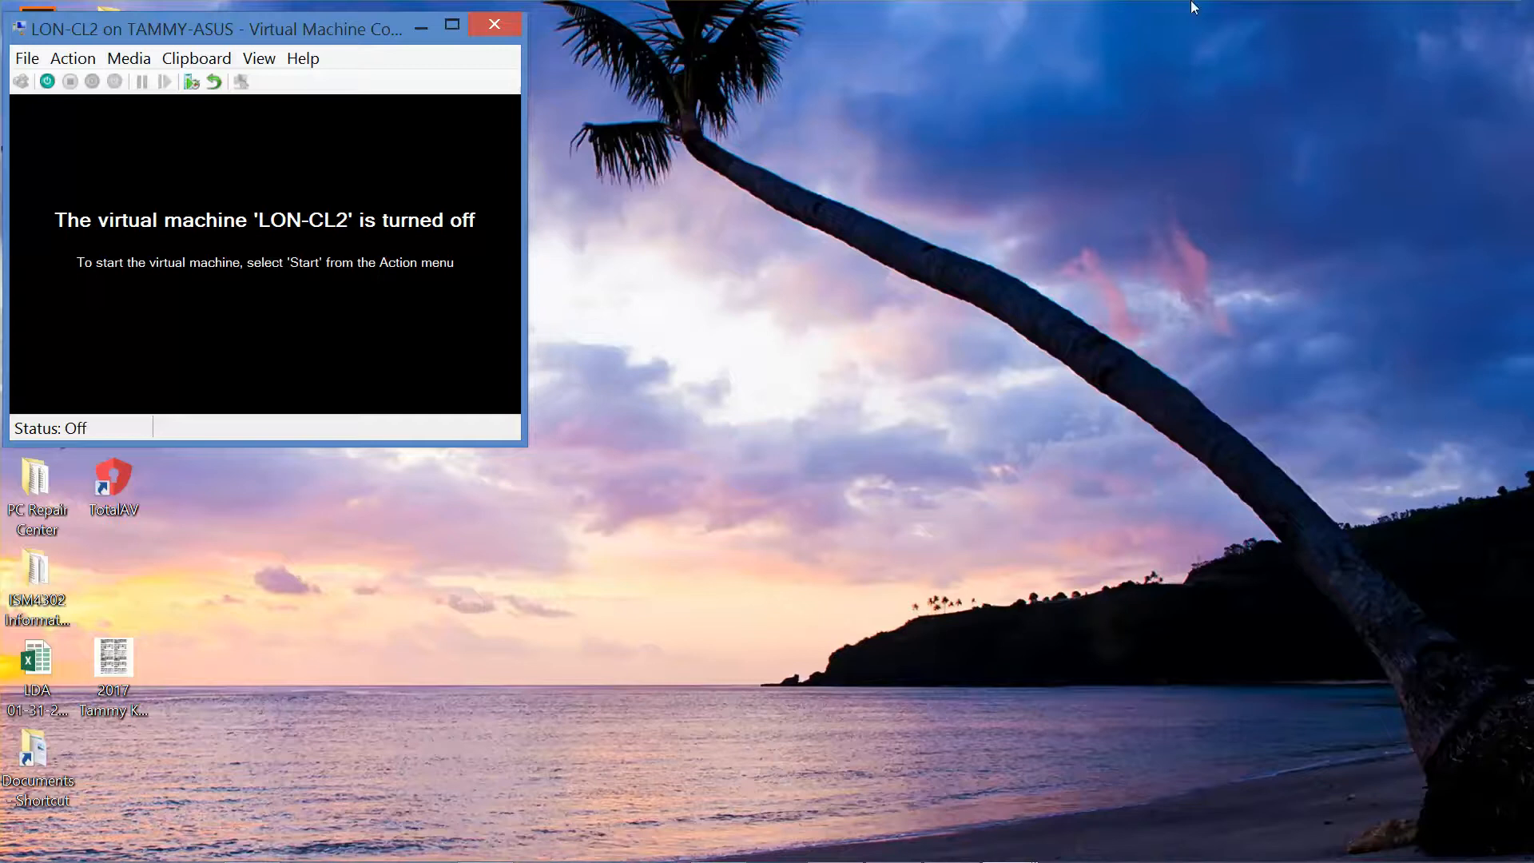
click(496, 25)
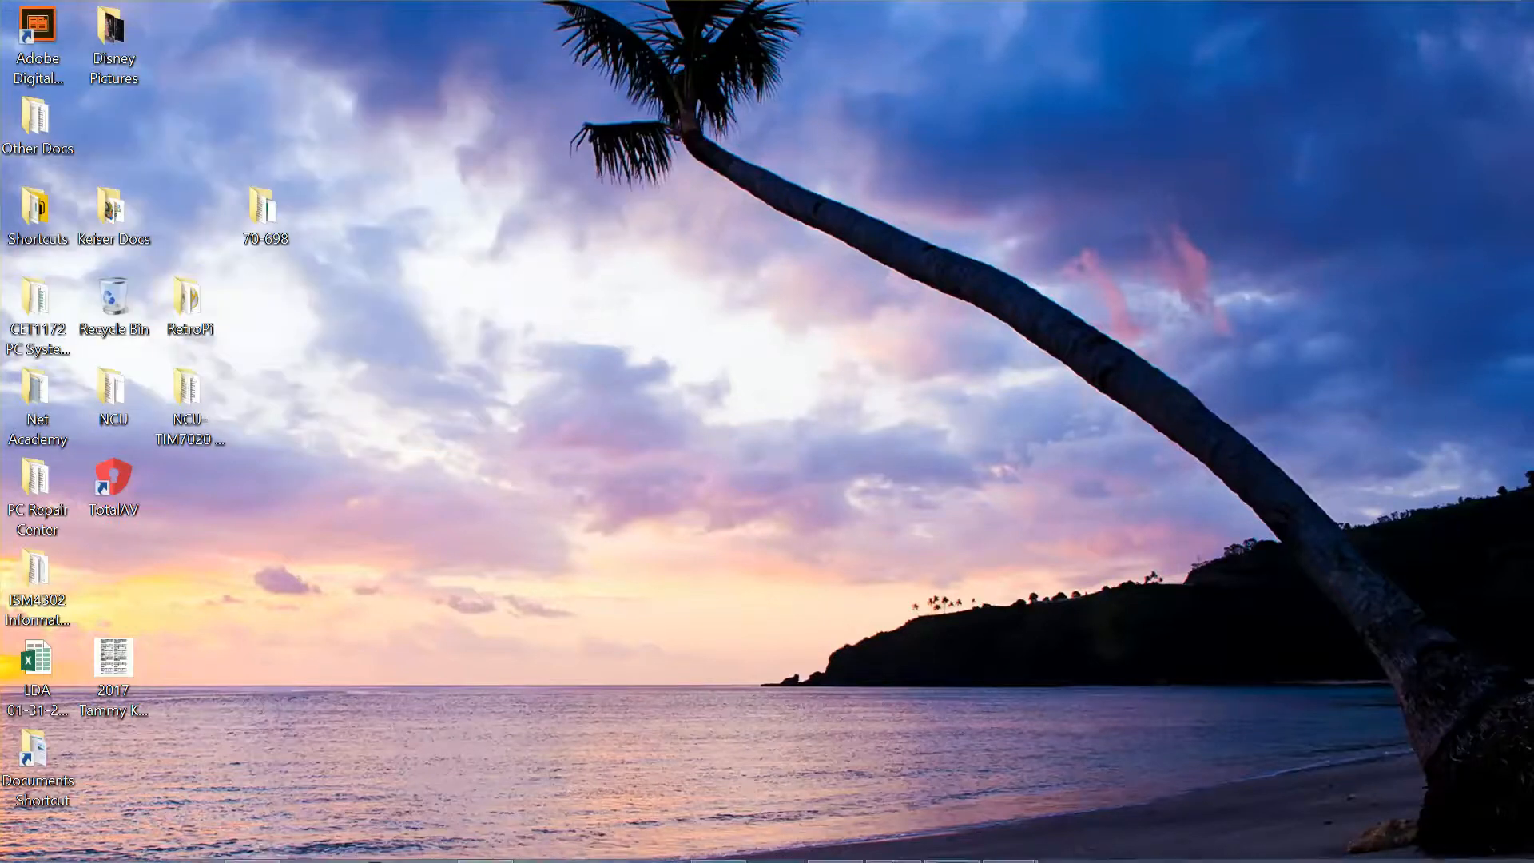
Step: Bring LON-CL3's installation console forward and move it to the desktop's top-left
mouse_move(1009, 842)
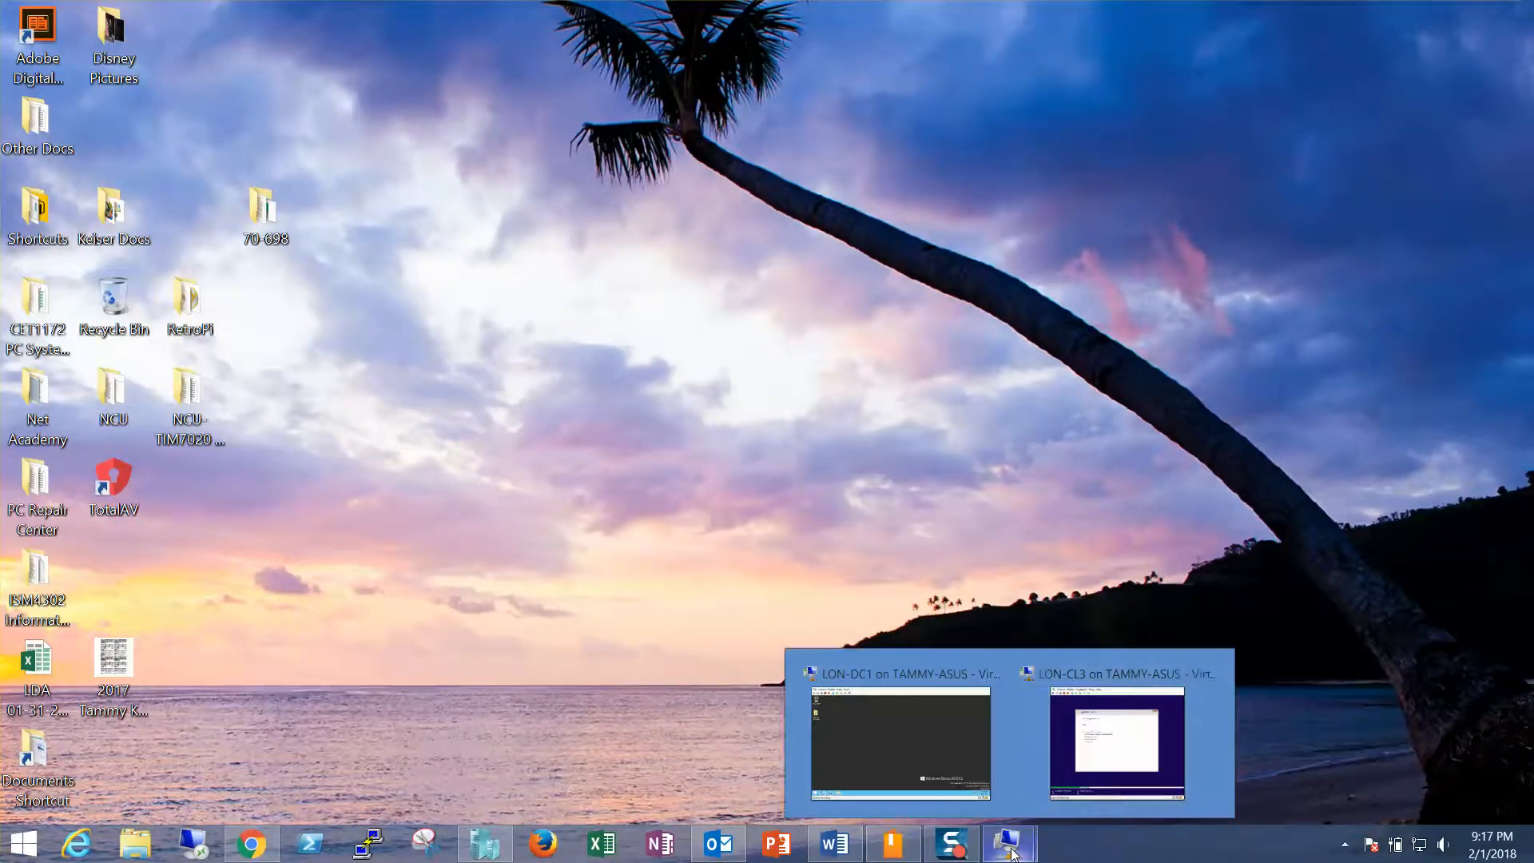
click(1093, 781)
drag(550, 130, 447, 11)
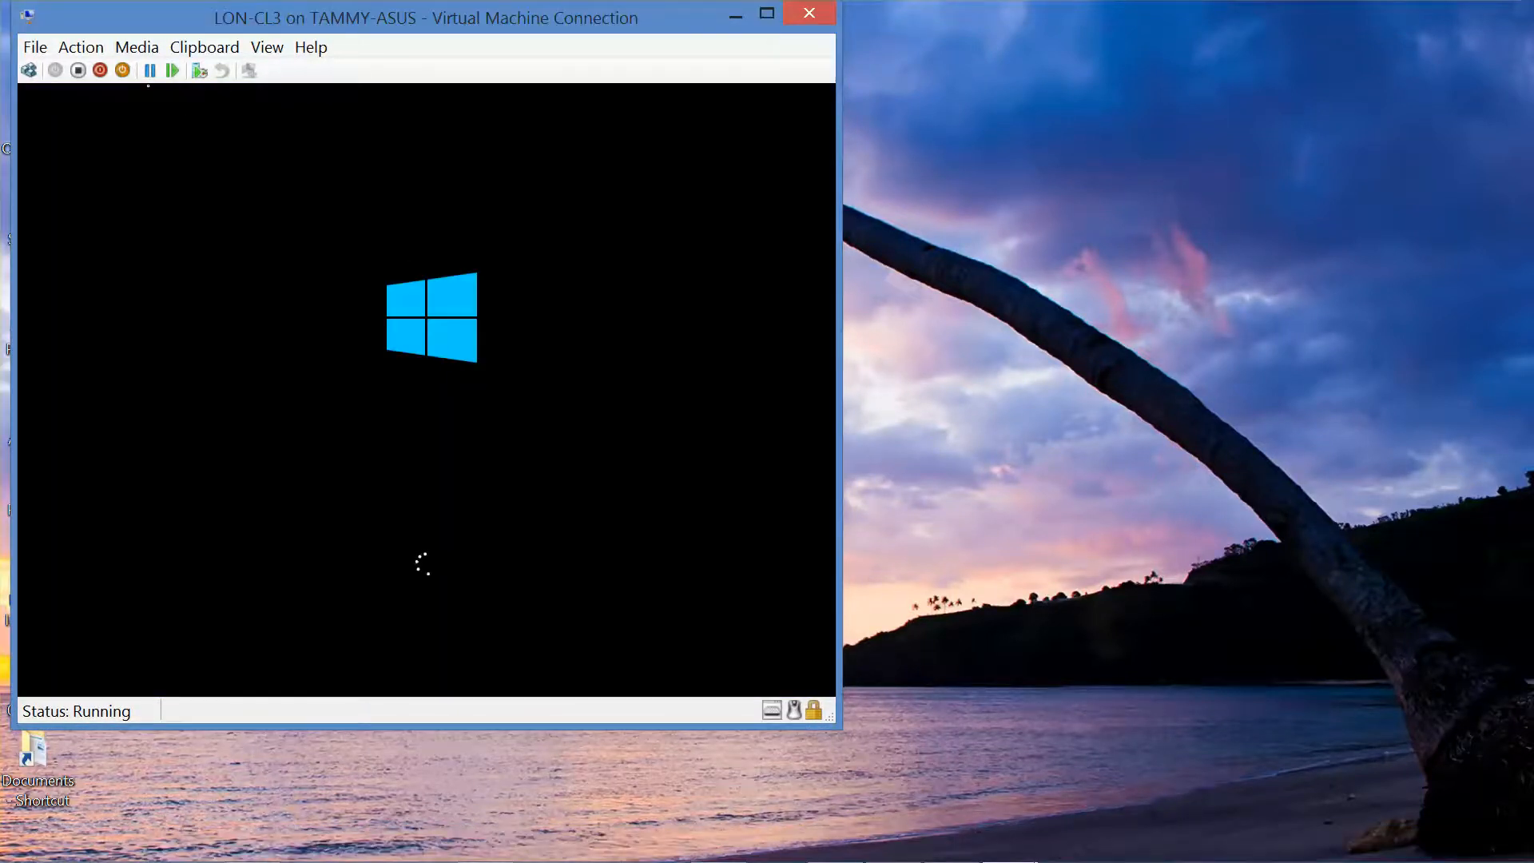
Step: Eject the Windows ISO from LON-CL3's DVD drive and return to Hyper-V Manager
click(137, 47)
mouse_move(147, 79)
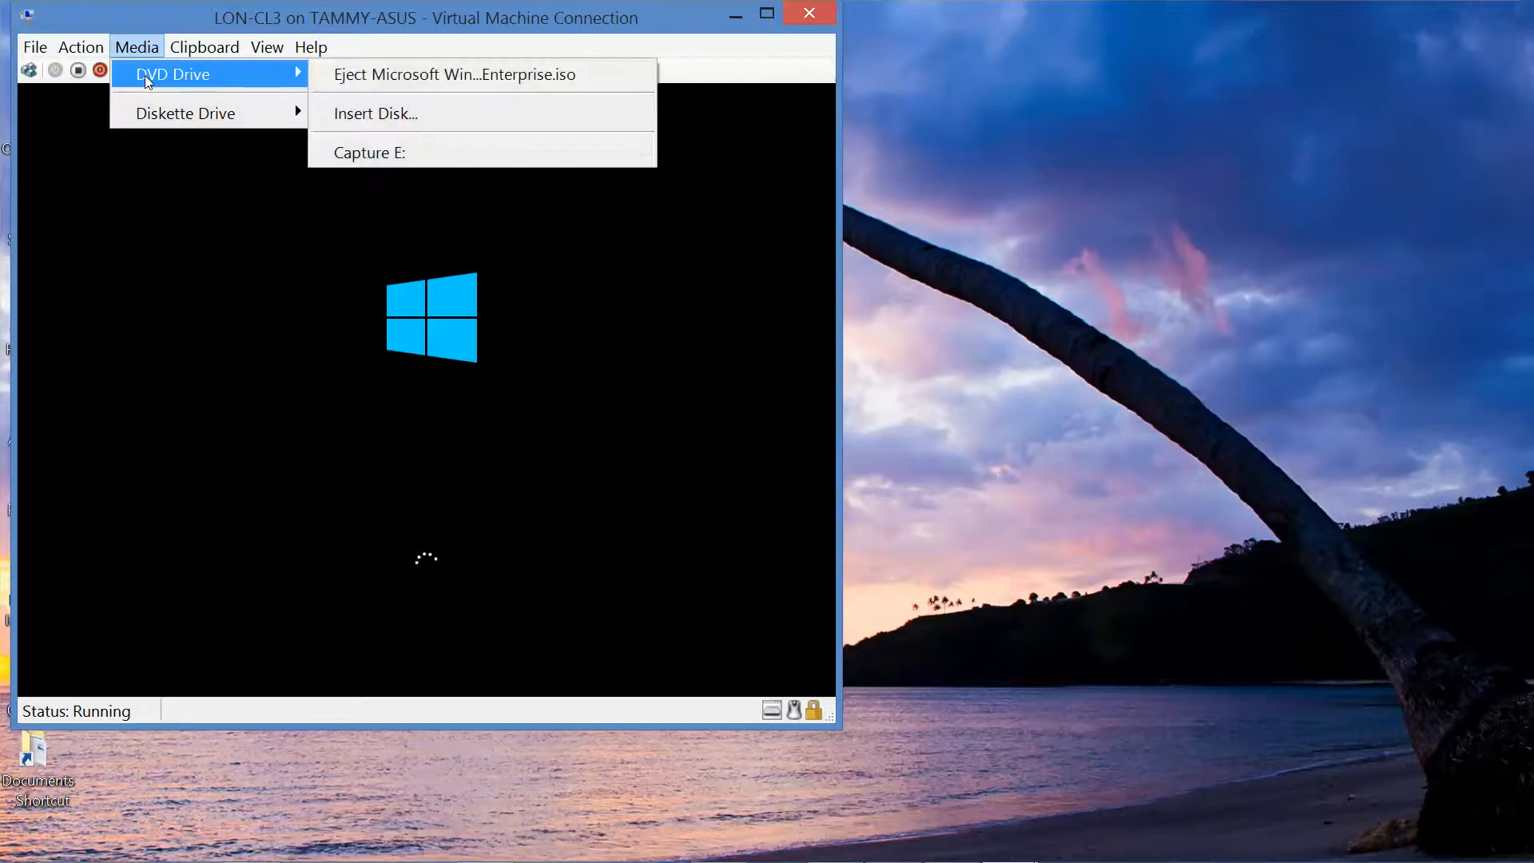
click(389, 75)
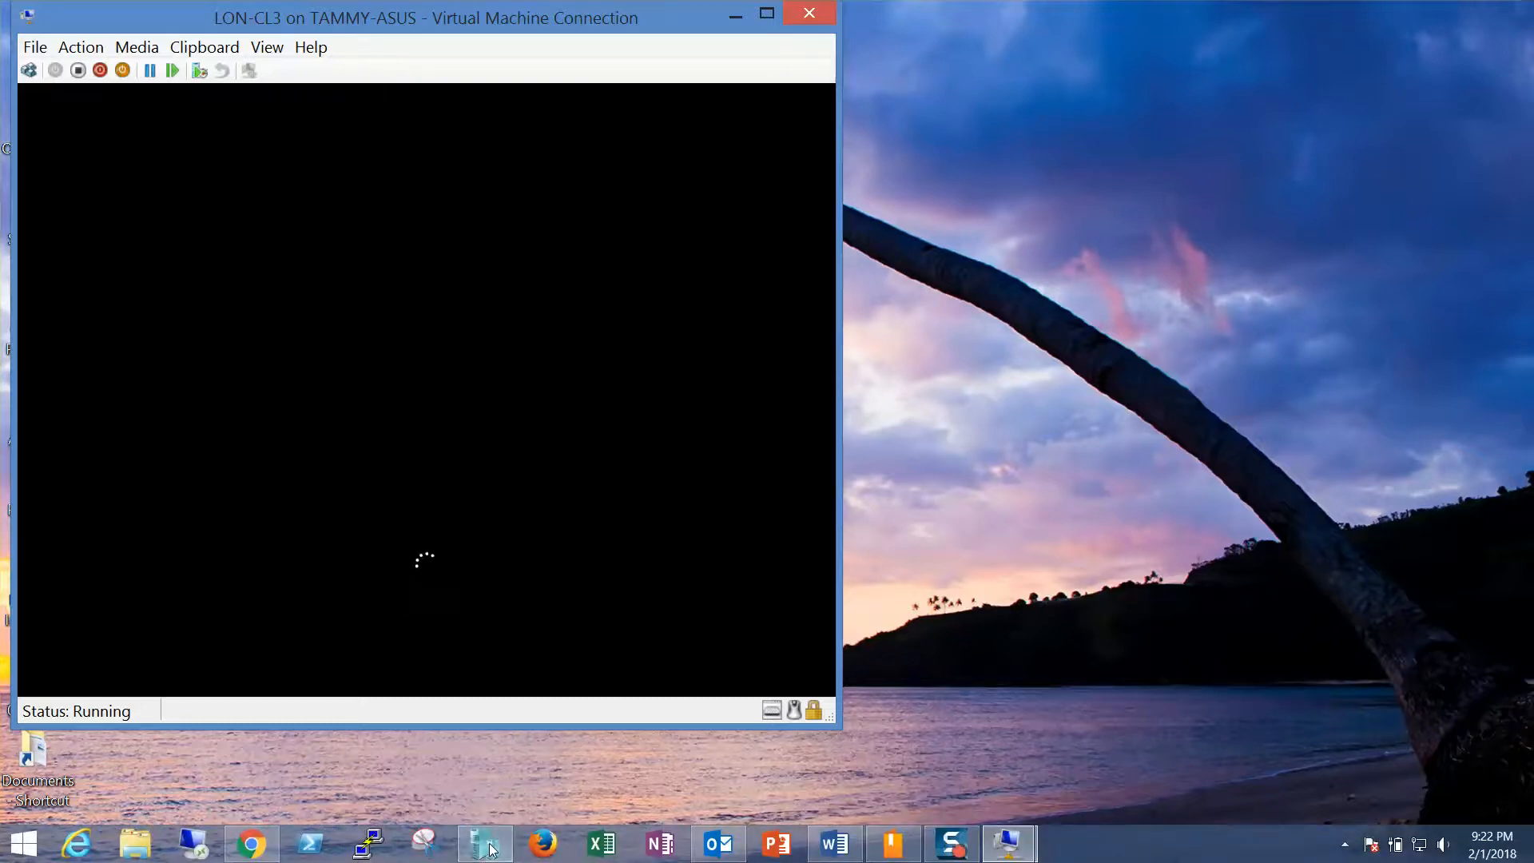
click(488, 849)
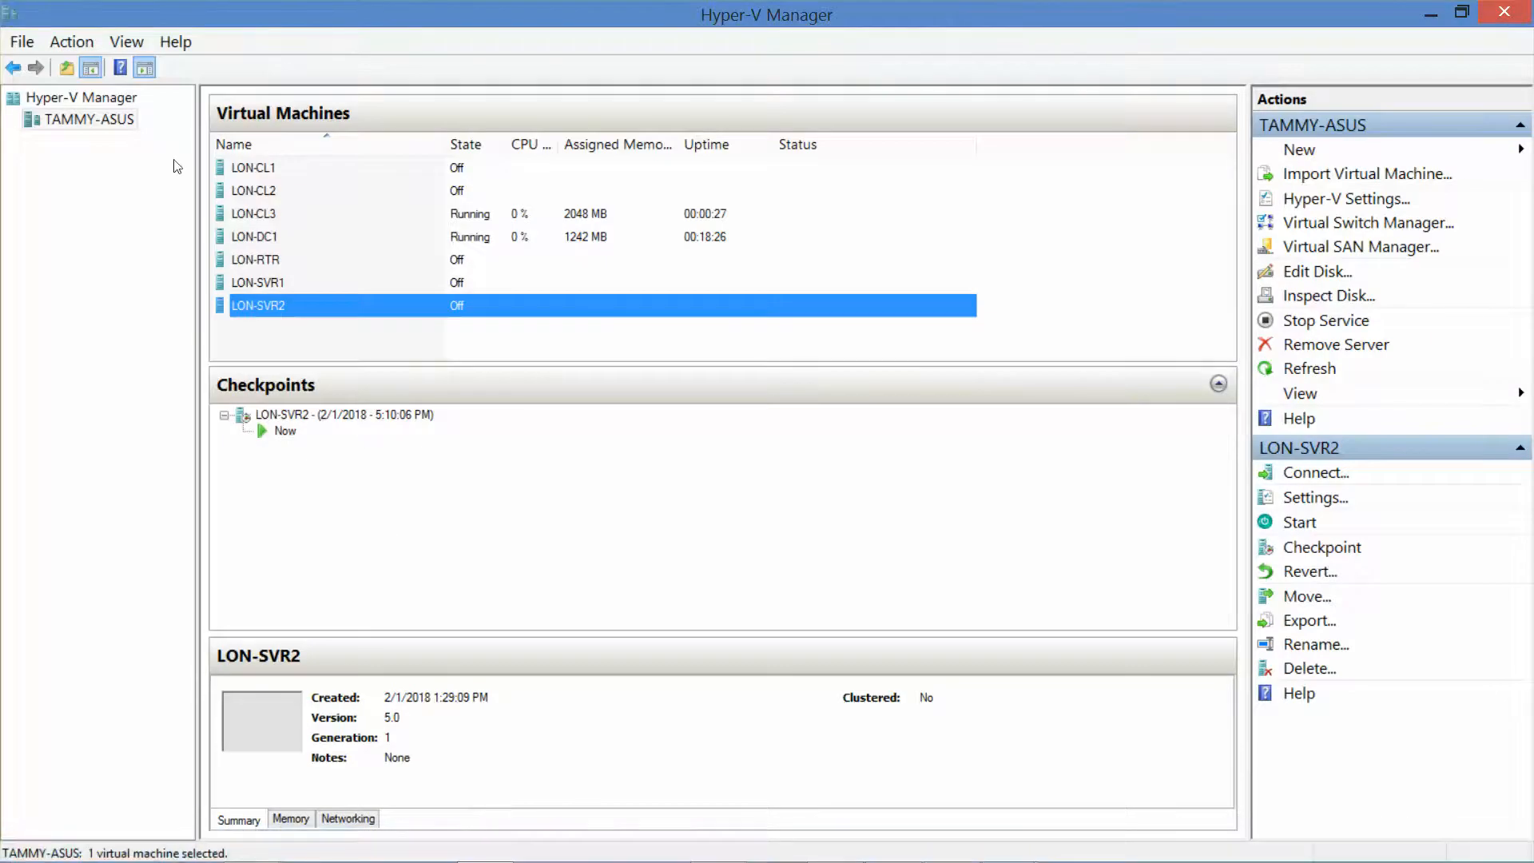
Step: Create a new VM named LON-CL4, keep Generation 1, and enter 2048 MB startup memory
right_click(118, 127)
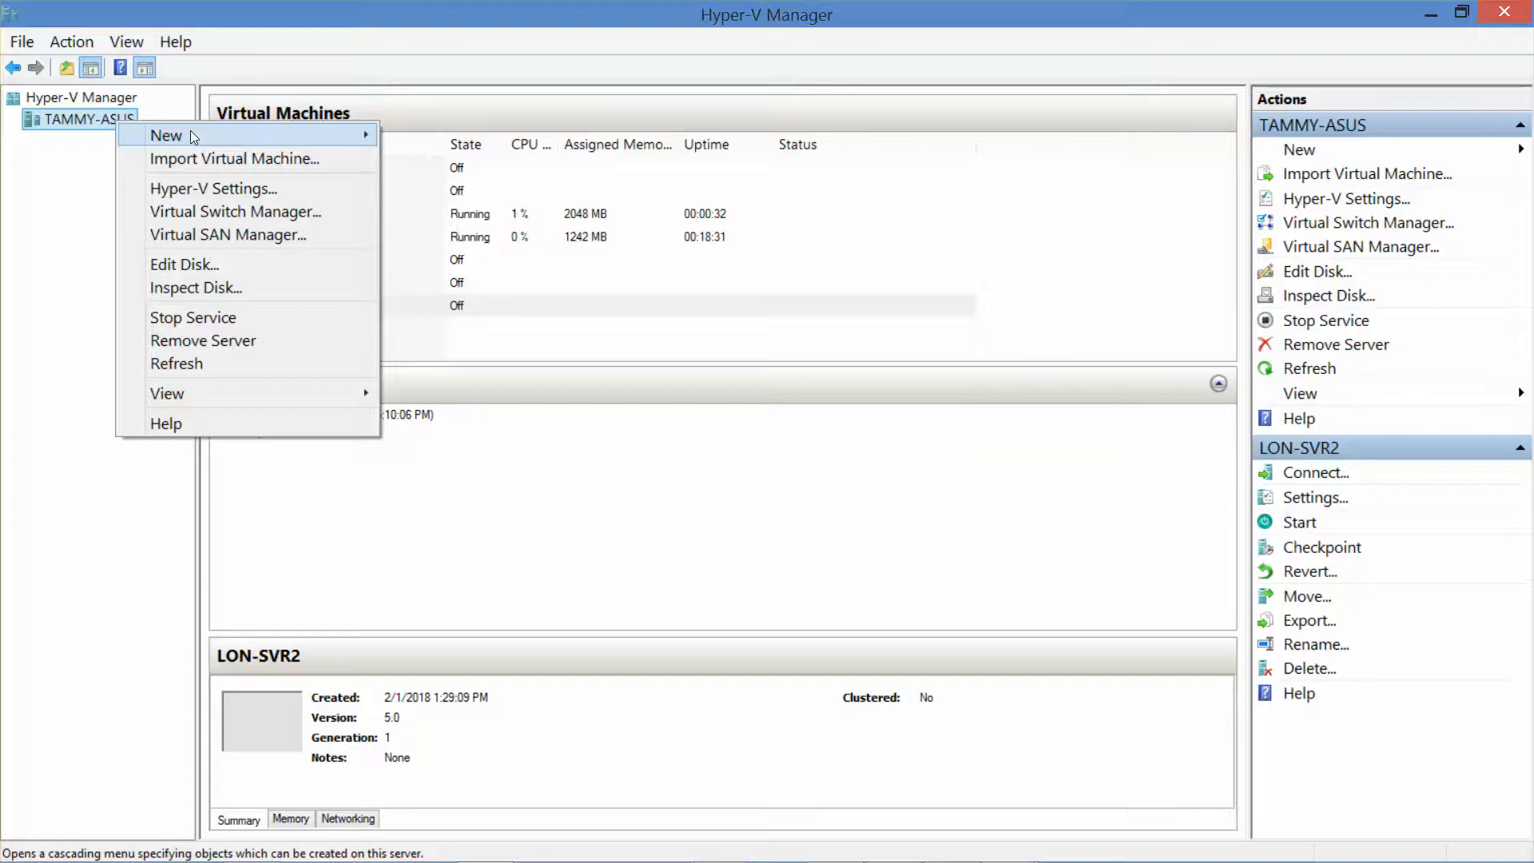
mouse_move(345, 129)
click(447, 135)
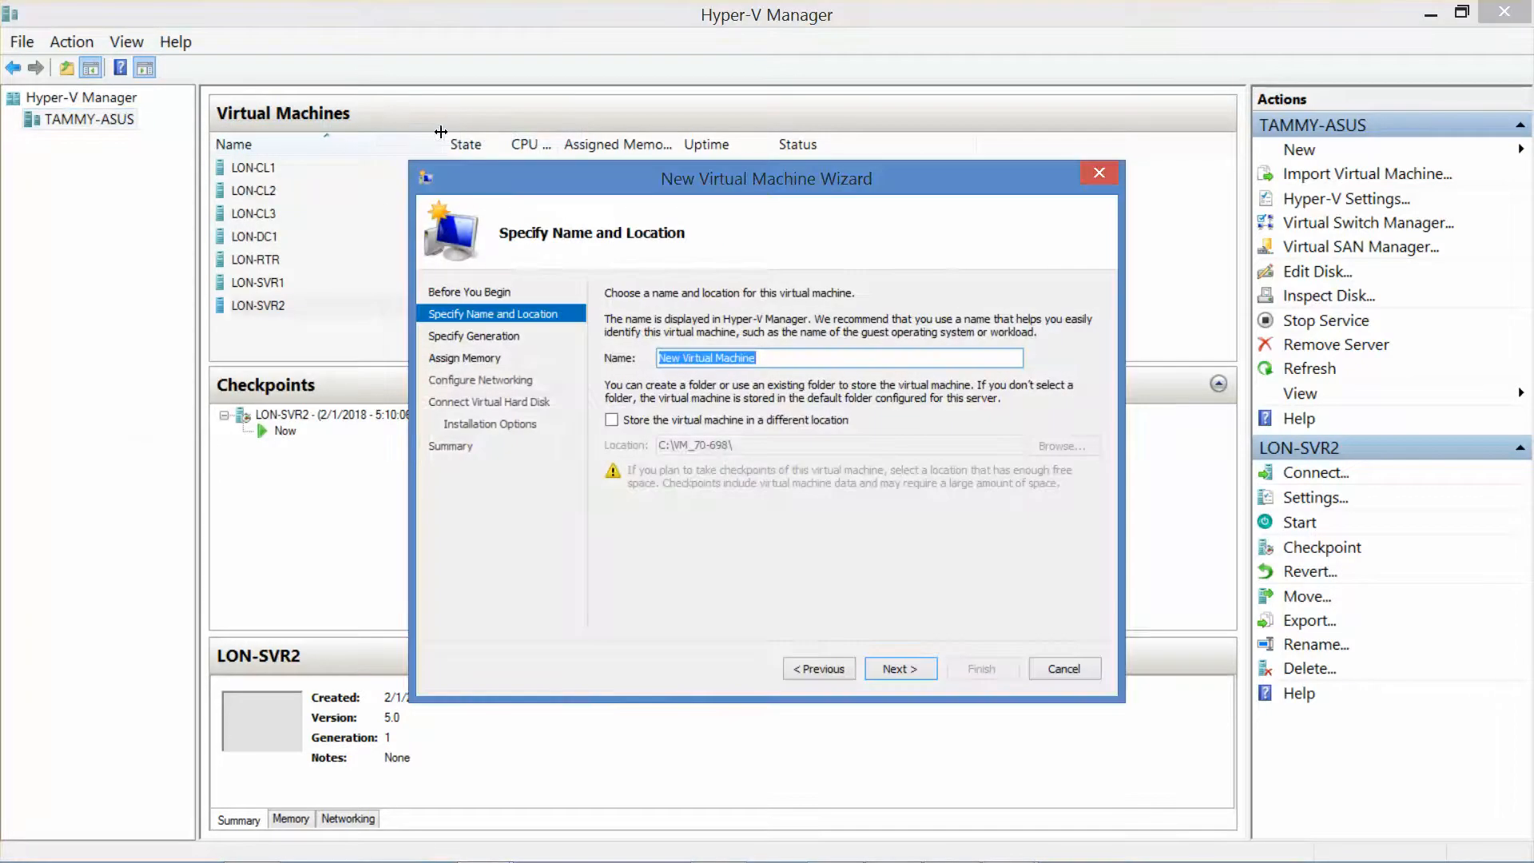
text(L)
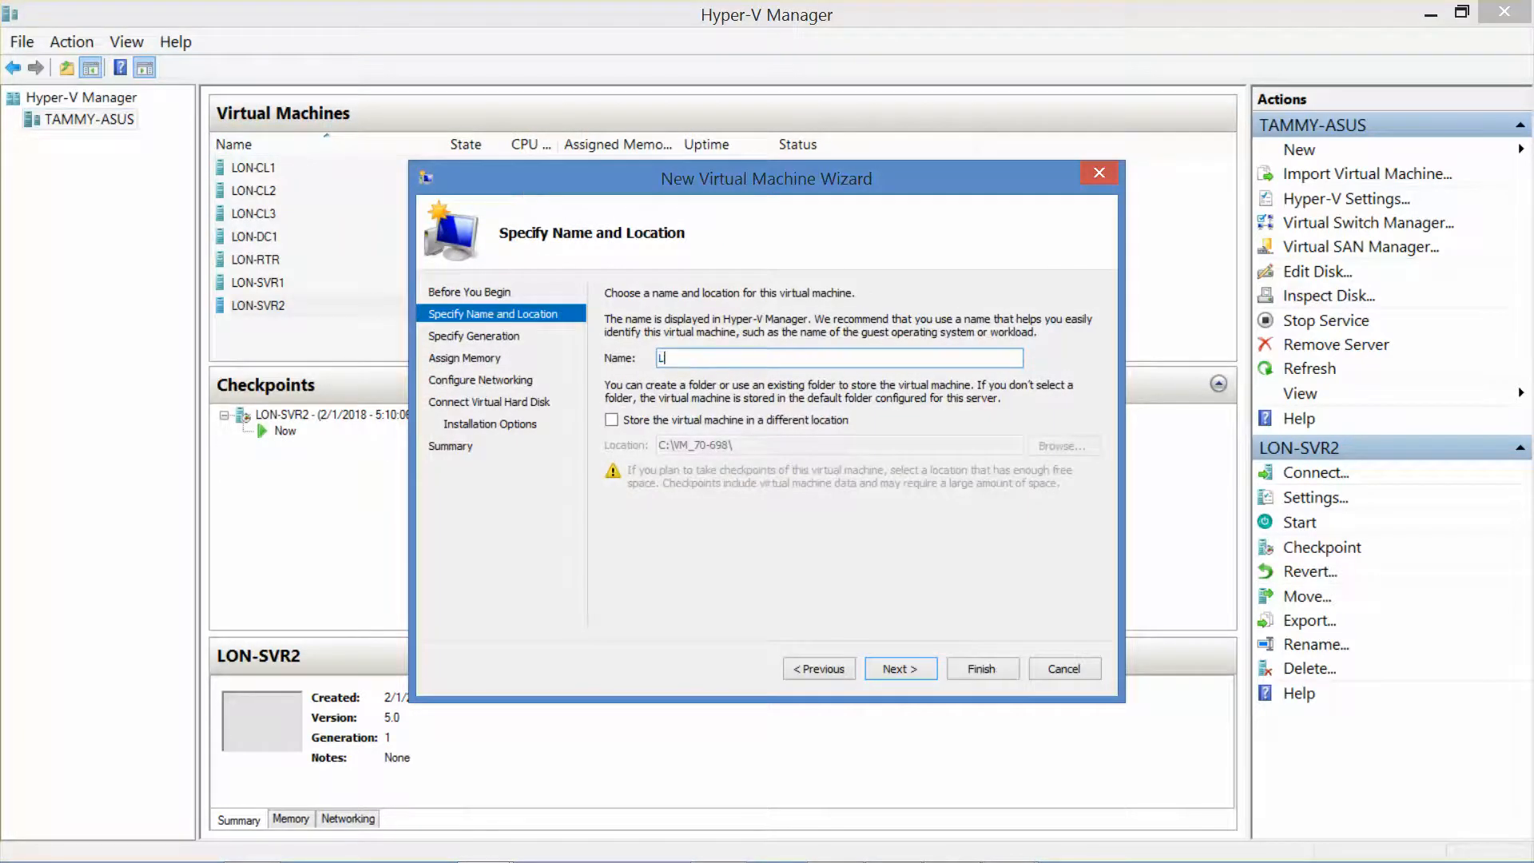
text(ON-CL4)
click(900, 669)
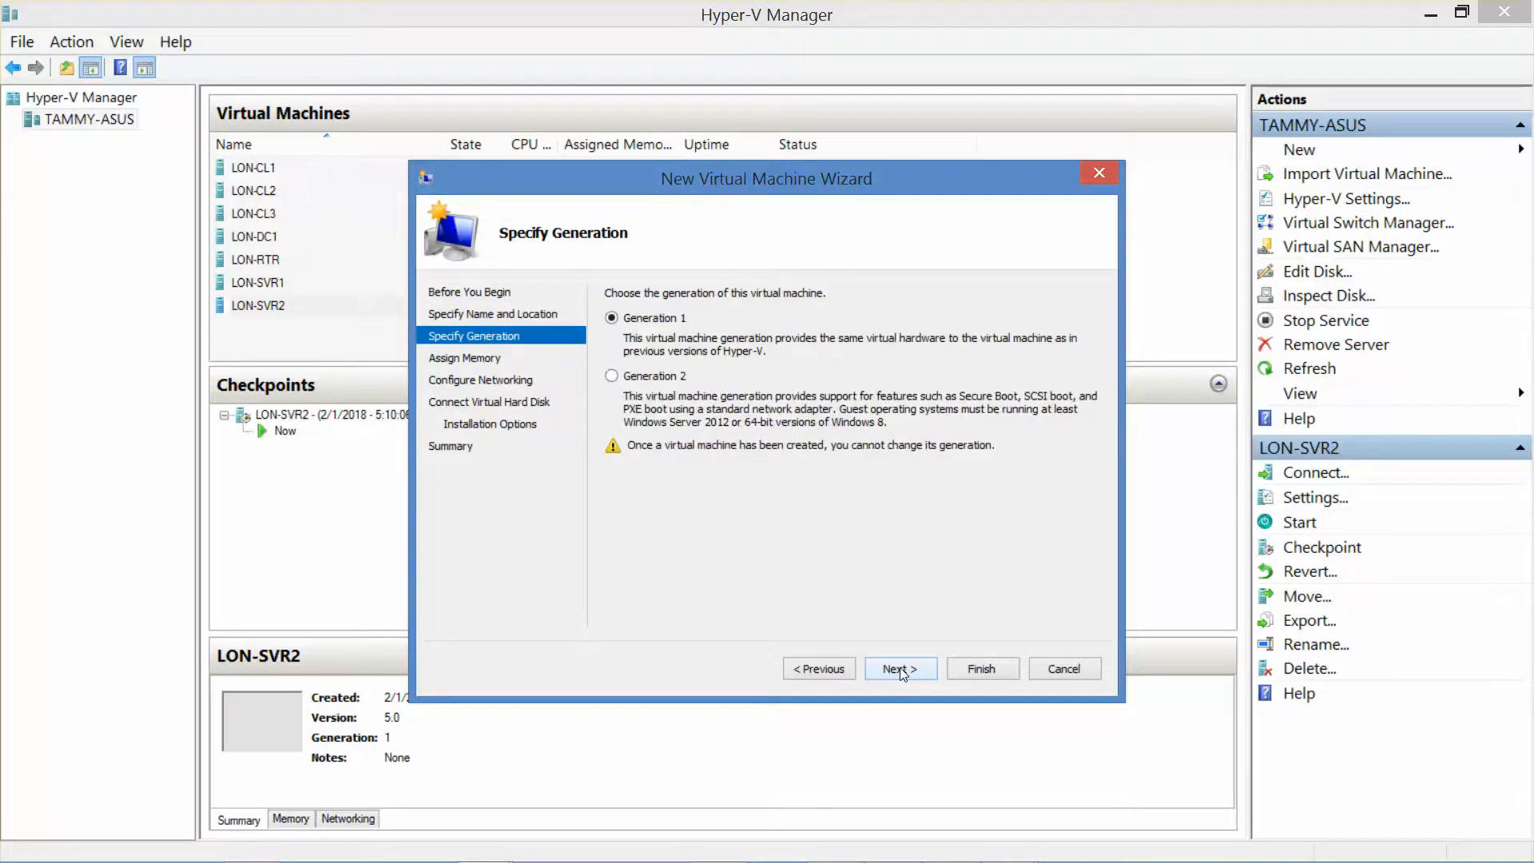
click(899, 667)
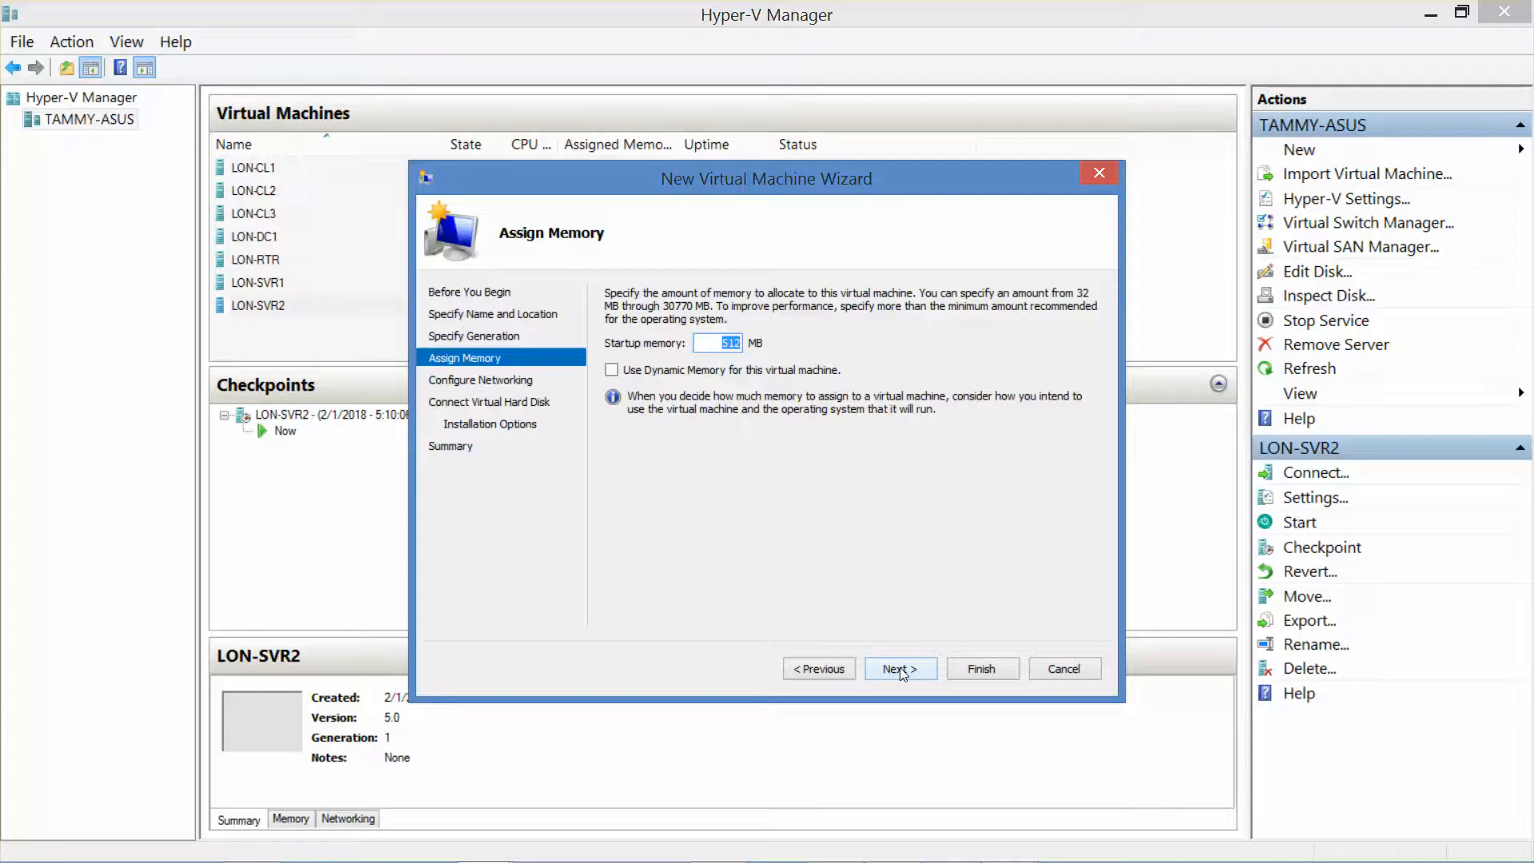
text(2048)
Step: Connect LON-CL4 to Private Network 1 and size its LON-CL4.vhdx disk at 60 GB
click(612, 370)
click(906, 667)
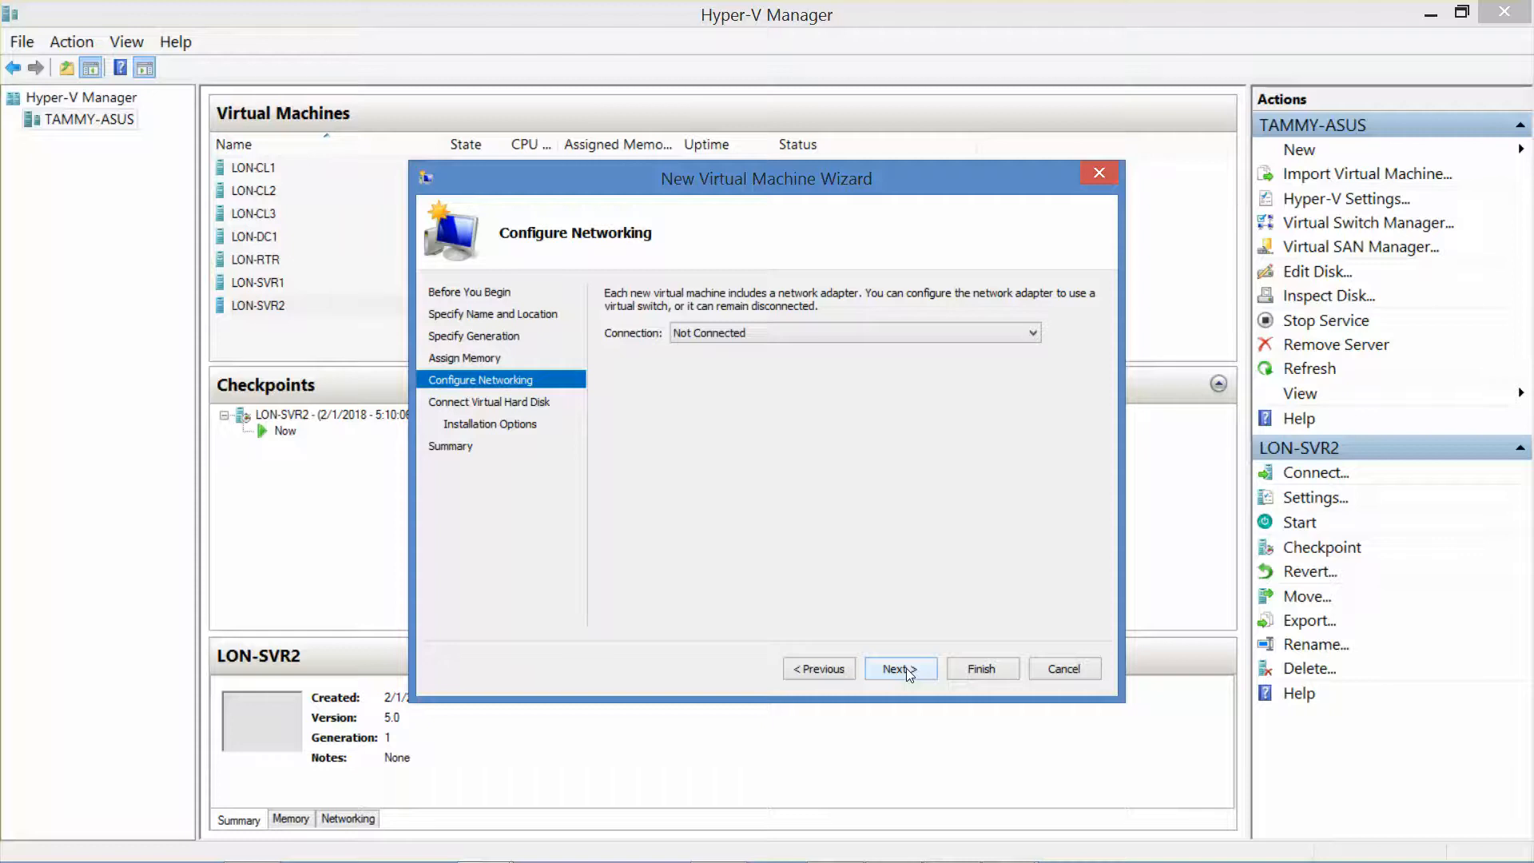
click(894, 334)
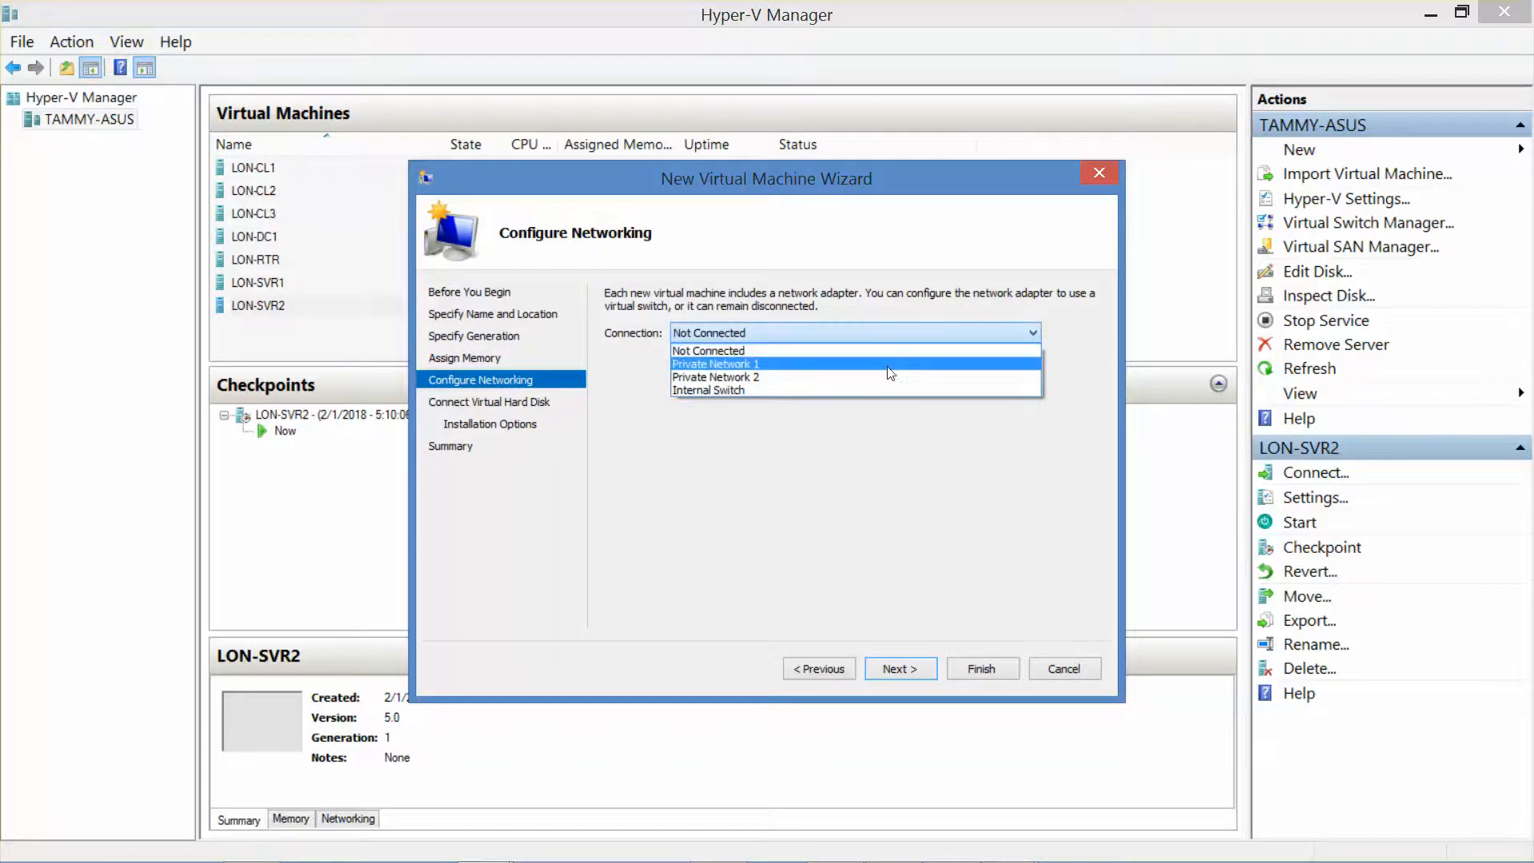
click(890, 372)
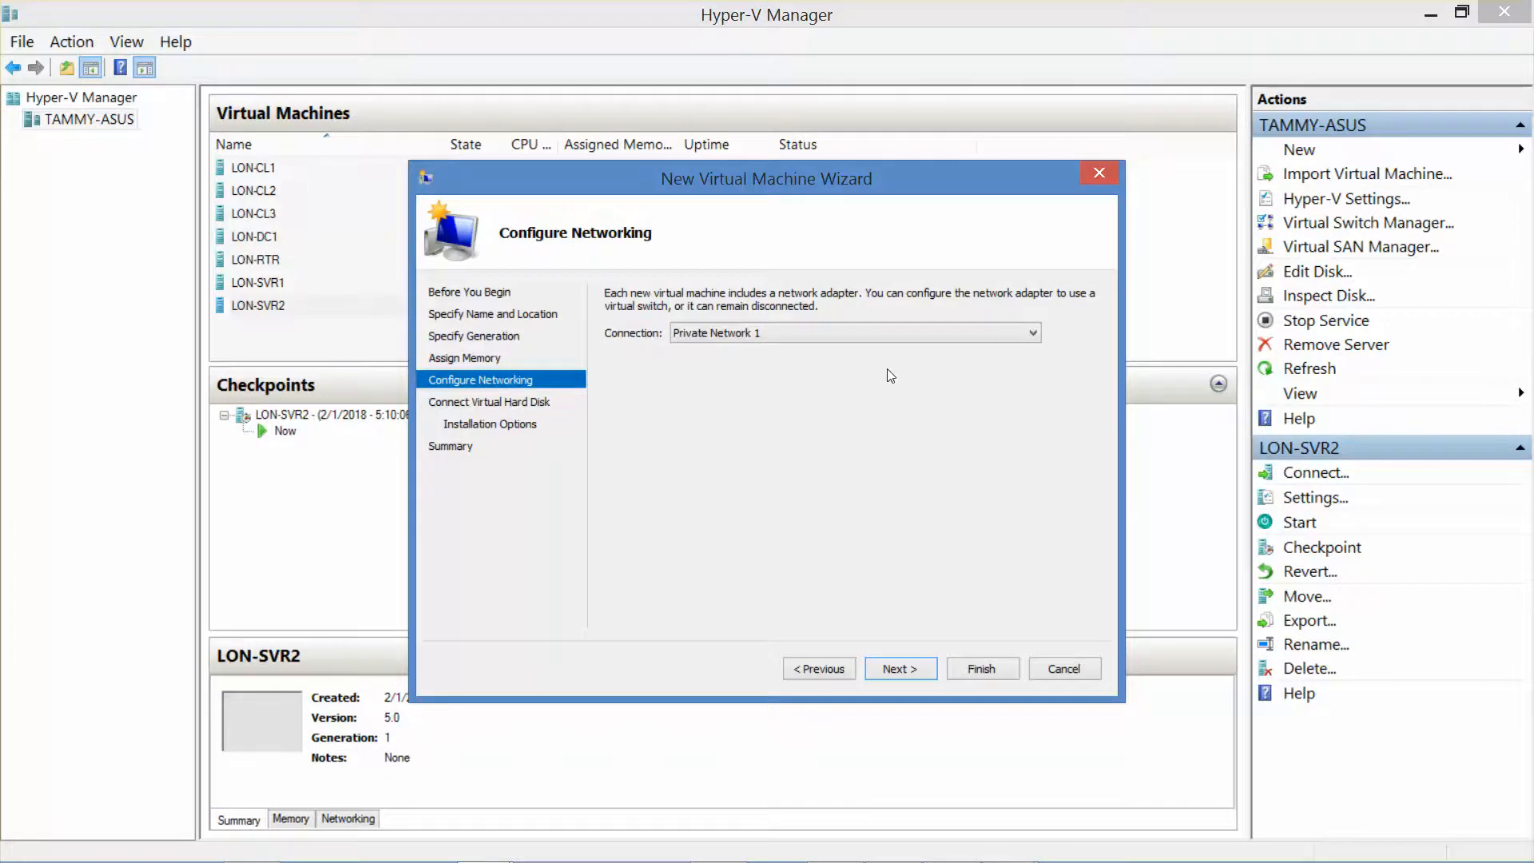
click(919, 666)
drag(703, 432, 836, 444)
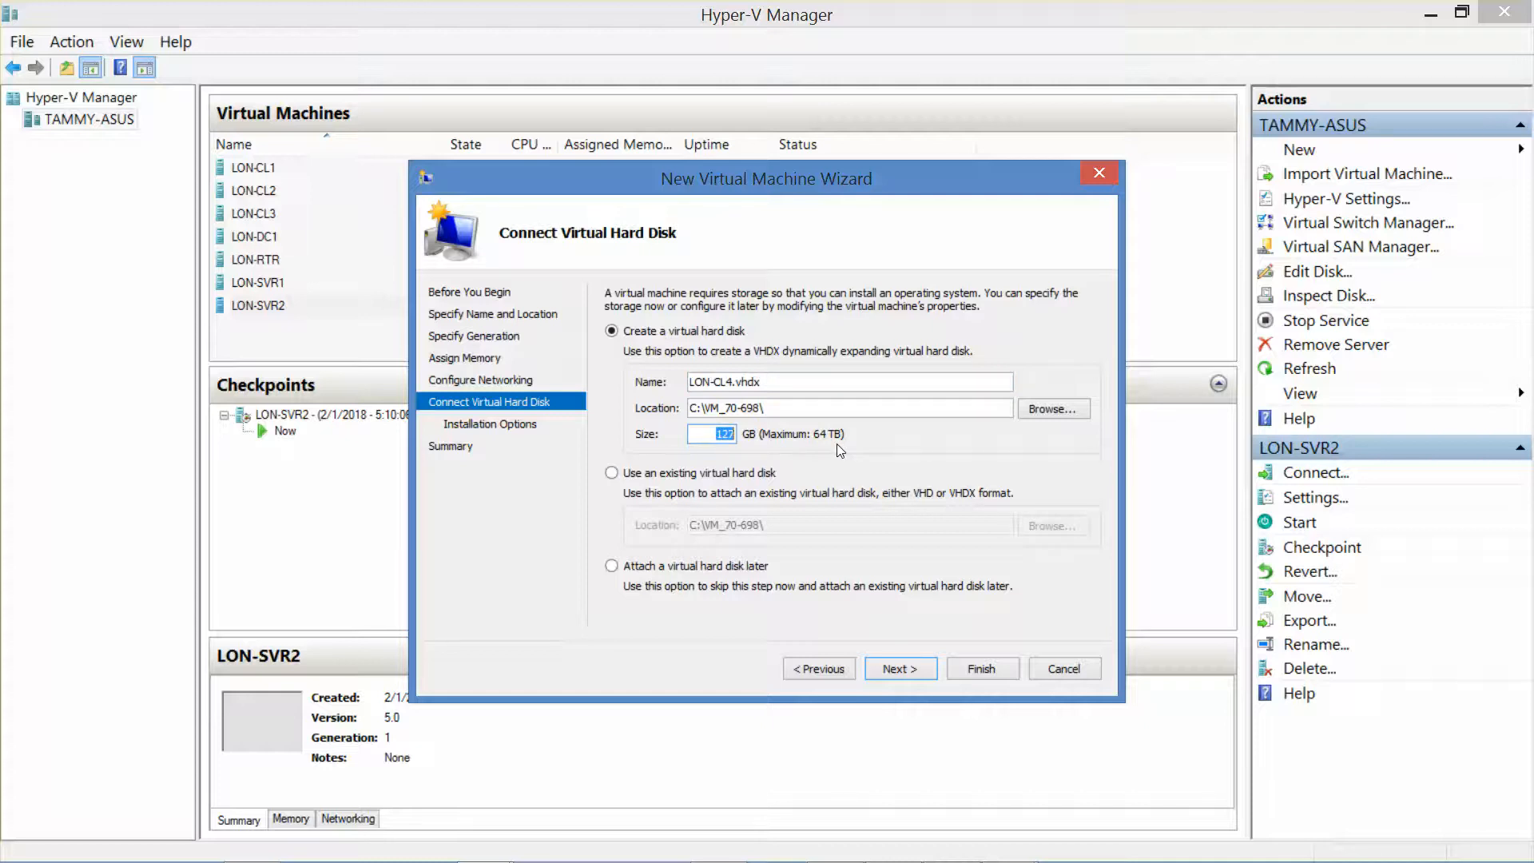
text(60)
Step: Set LON-CL4 to install from the Microsoft Windows 10 Enterprise.iso image file and finish the wizard
click(898, 669)
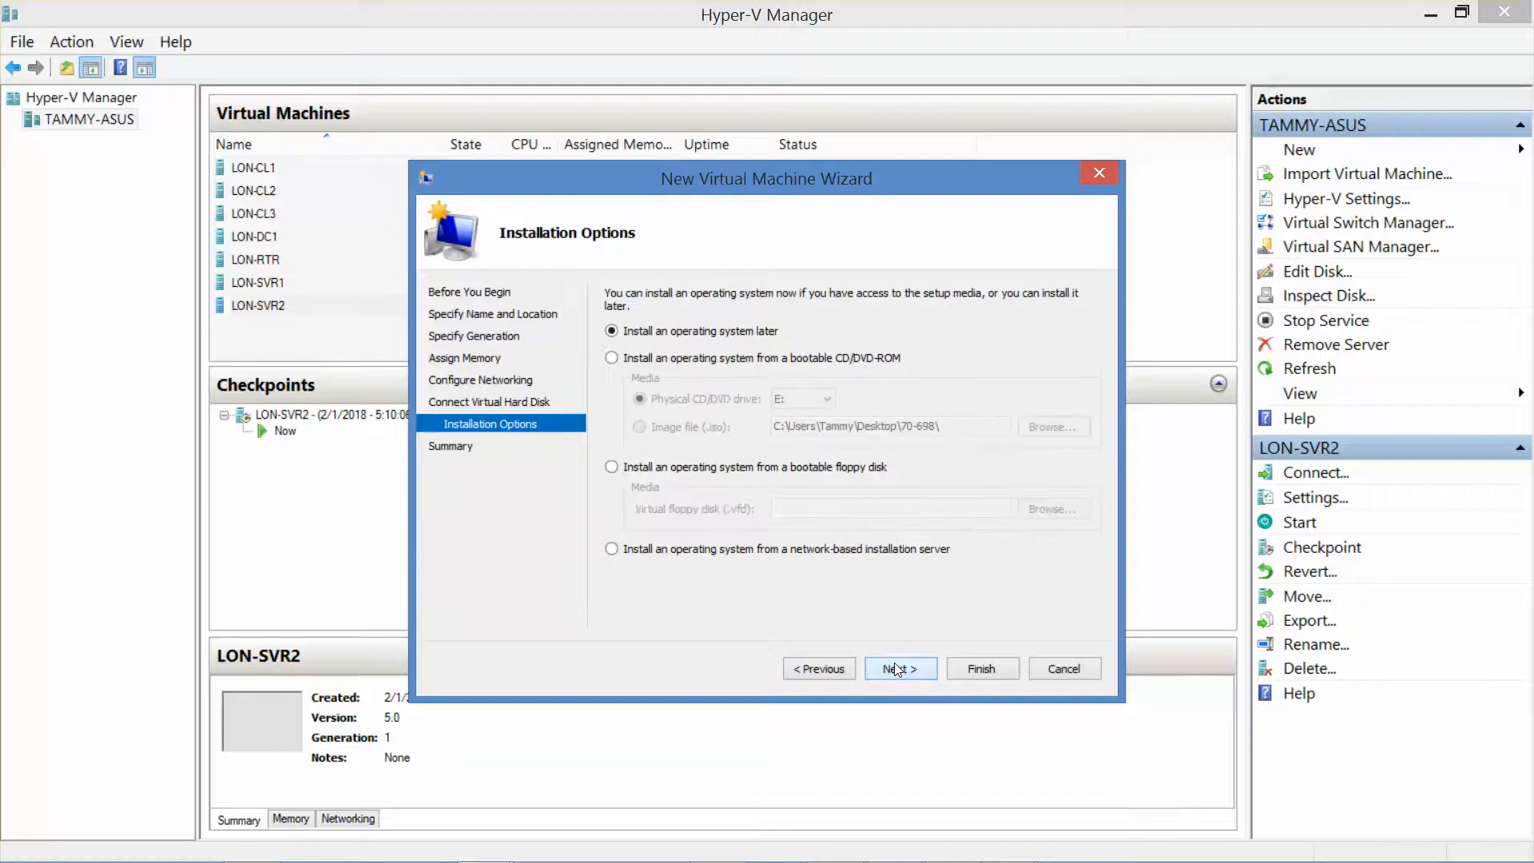
click(611, 358)
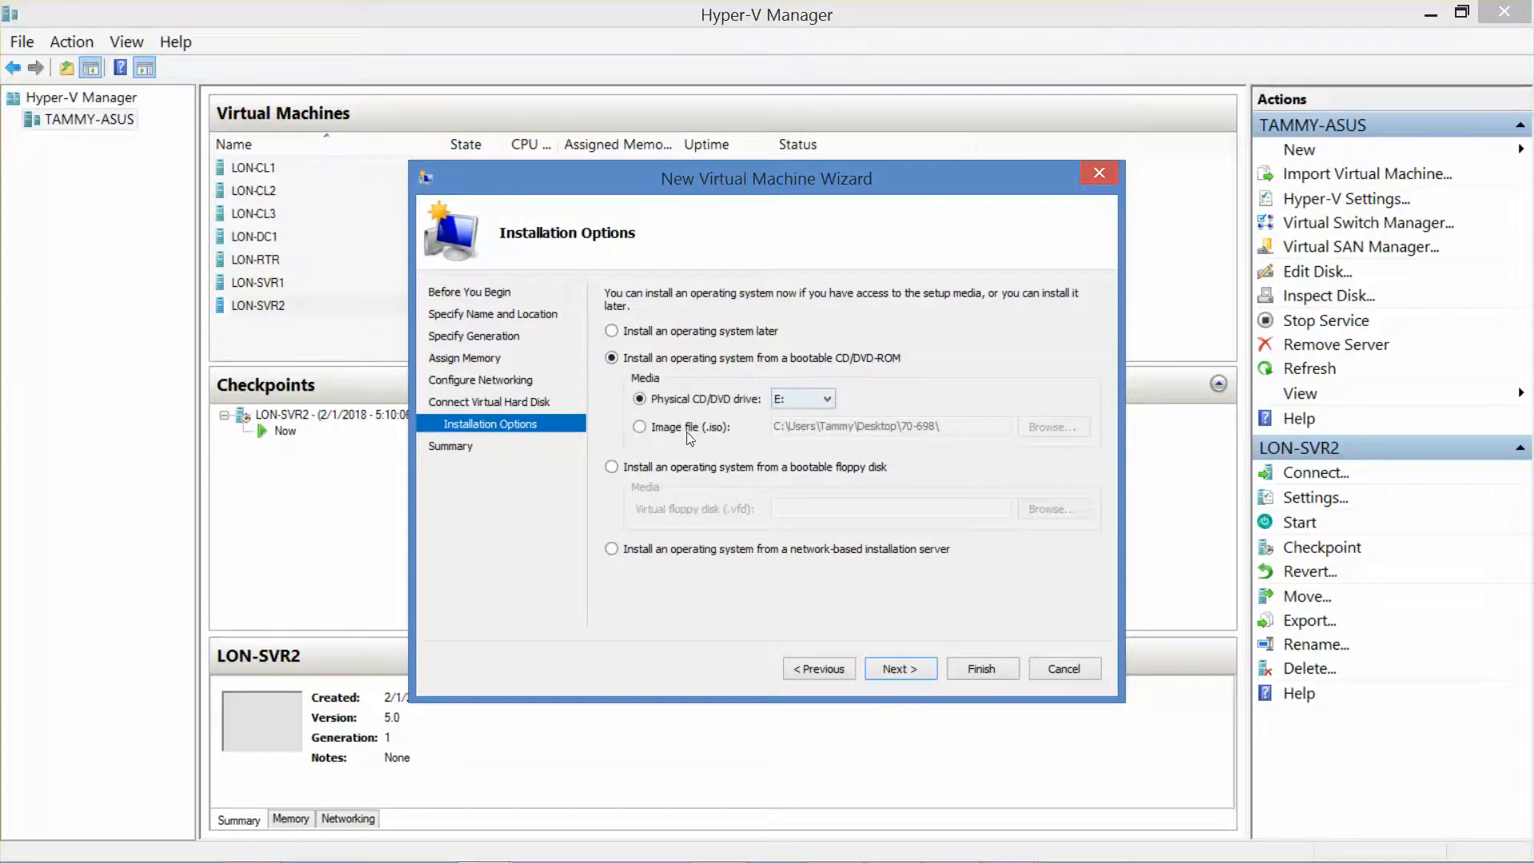
click(611, 468)
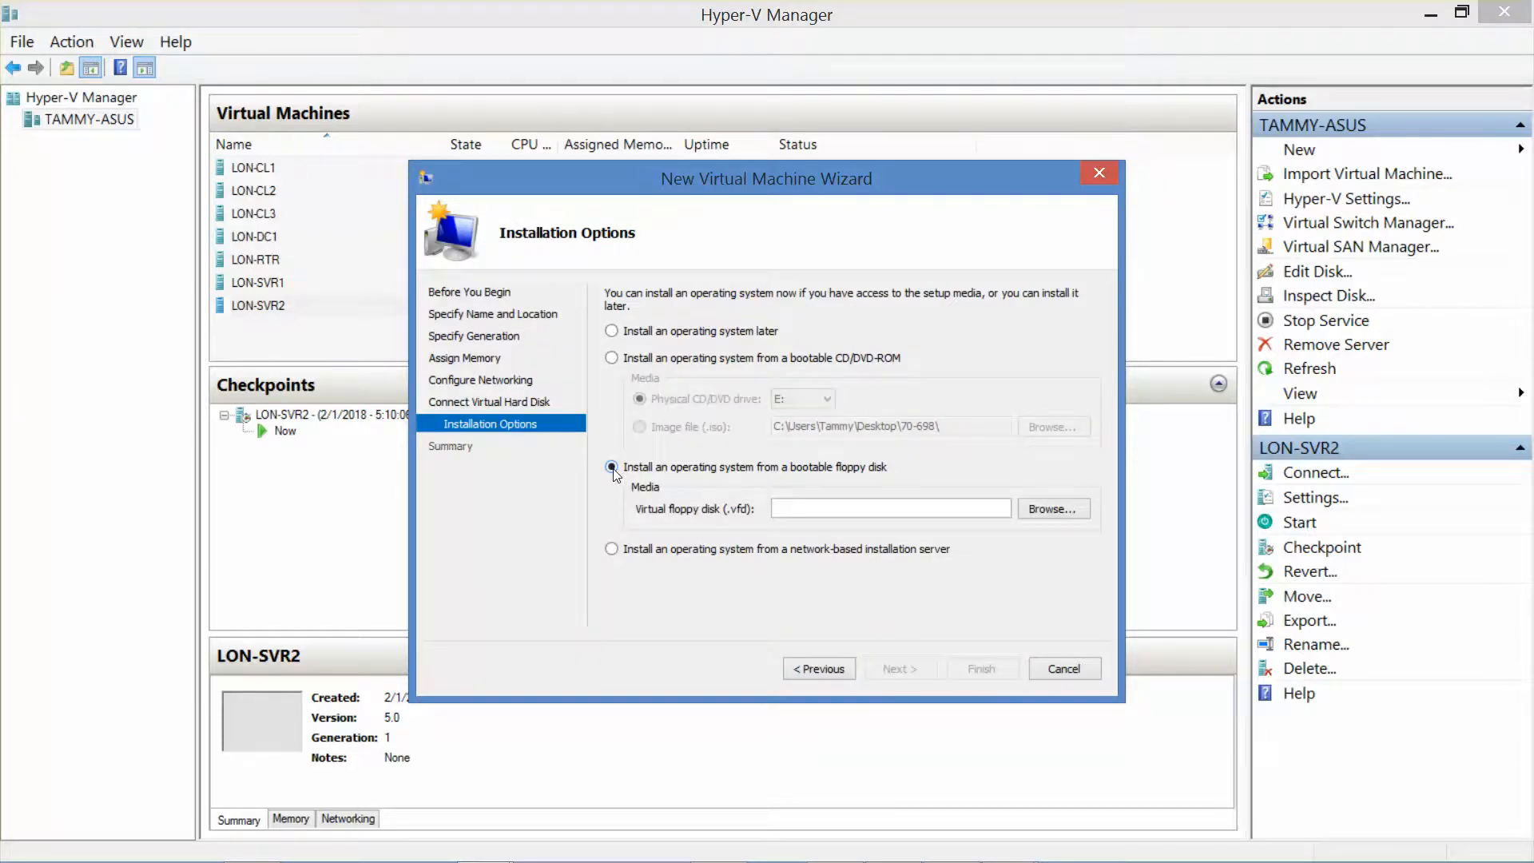
click(612, 359)
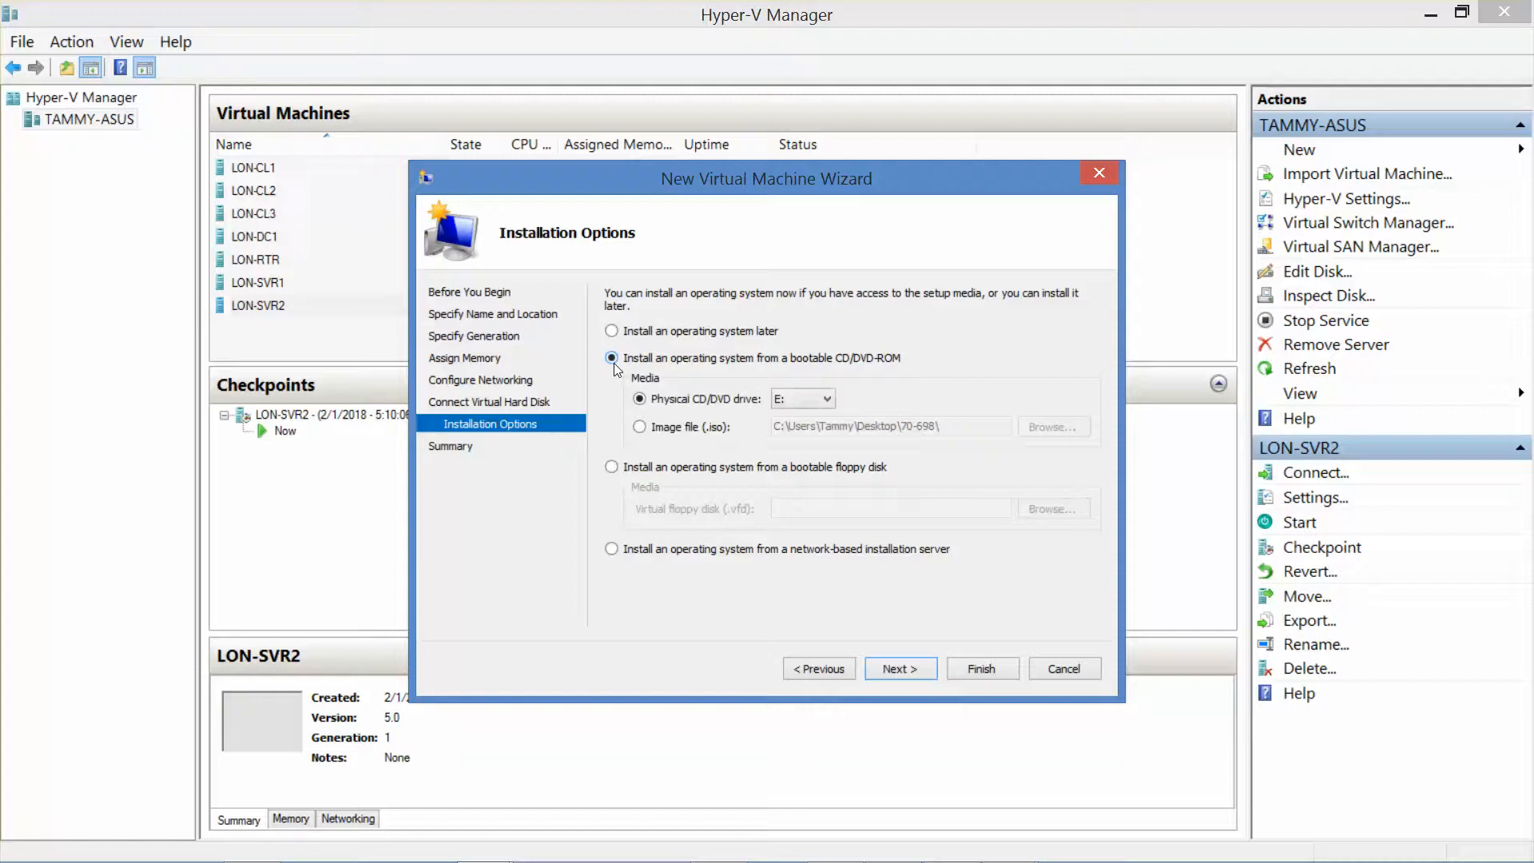
click(641, 428)
click(1046, 429)
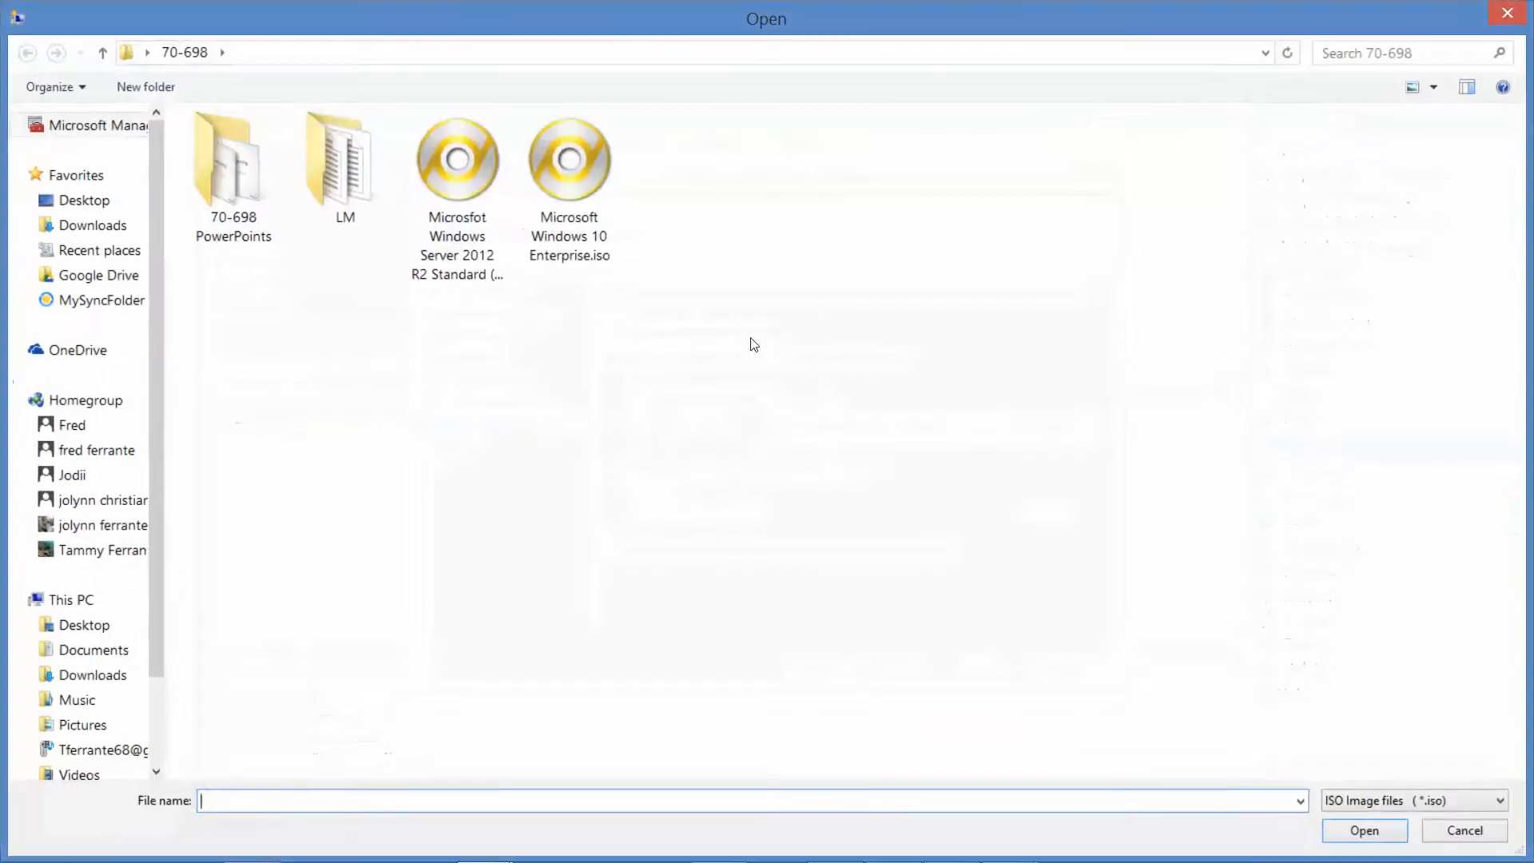
click(575, 198)
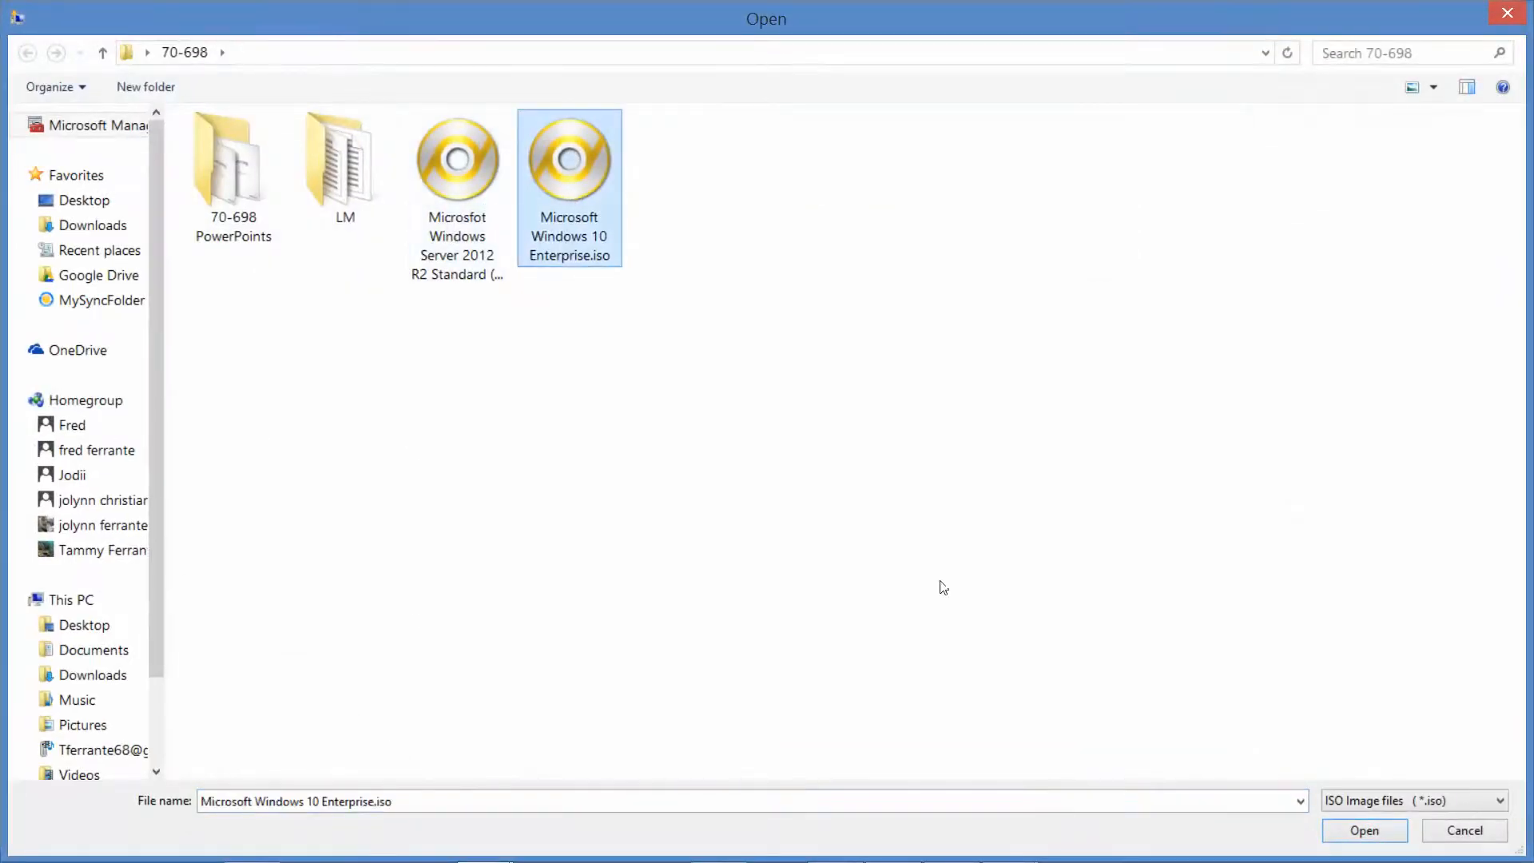
click(1350, 831)
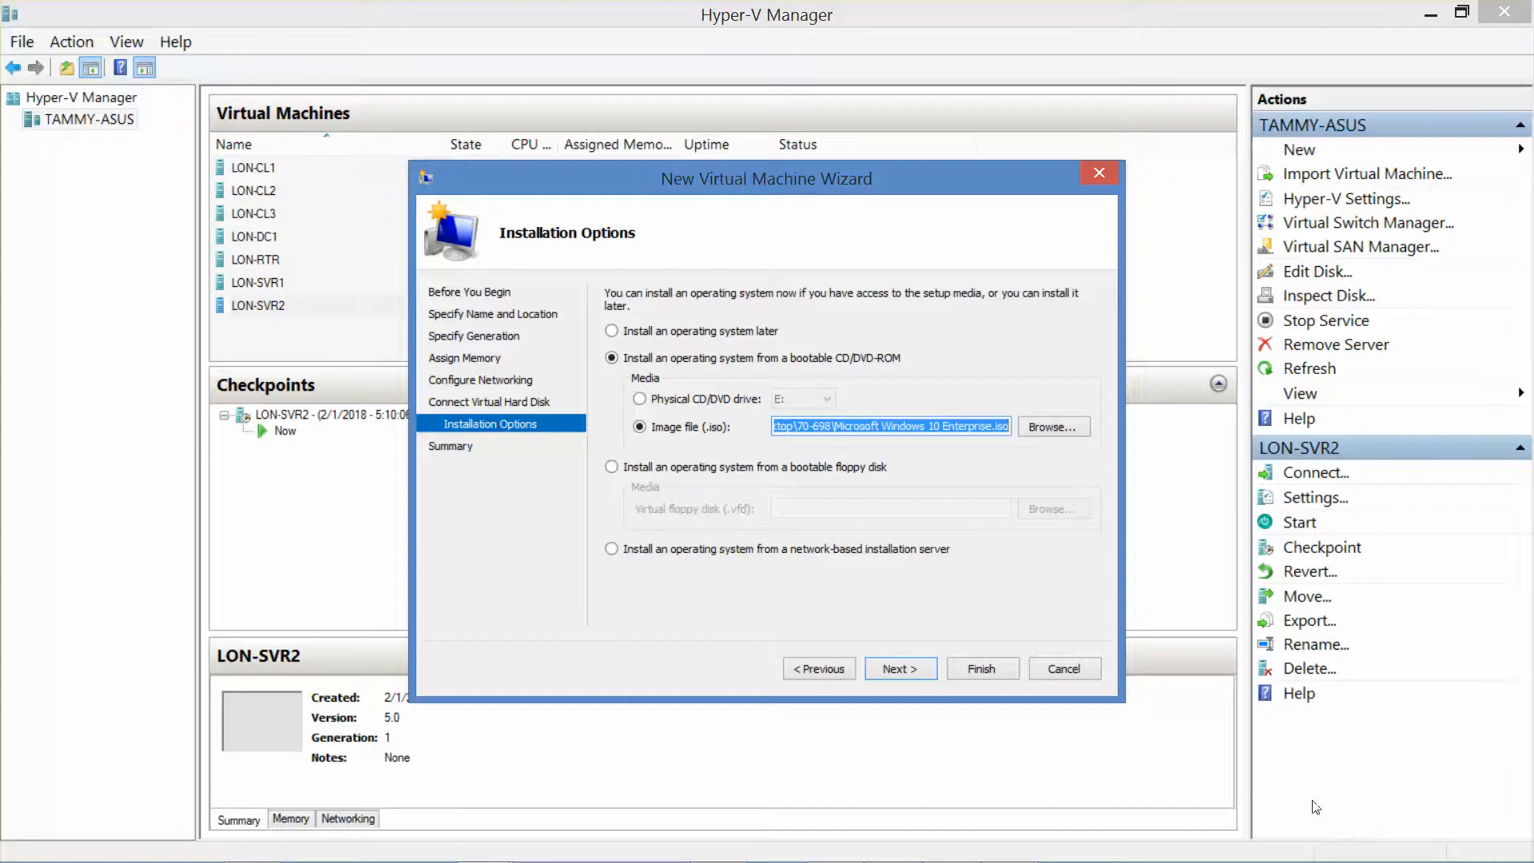
click(903, 669)
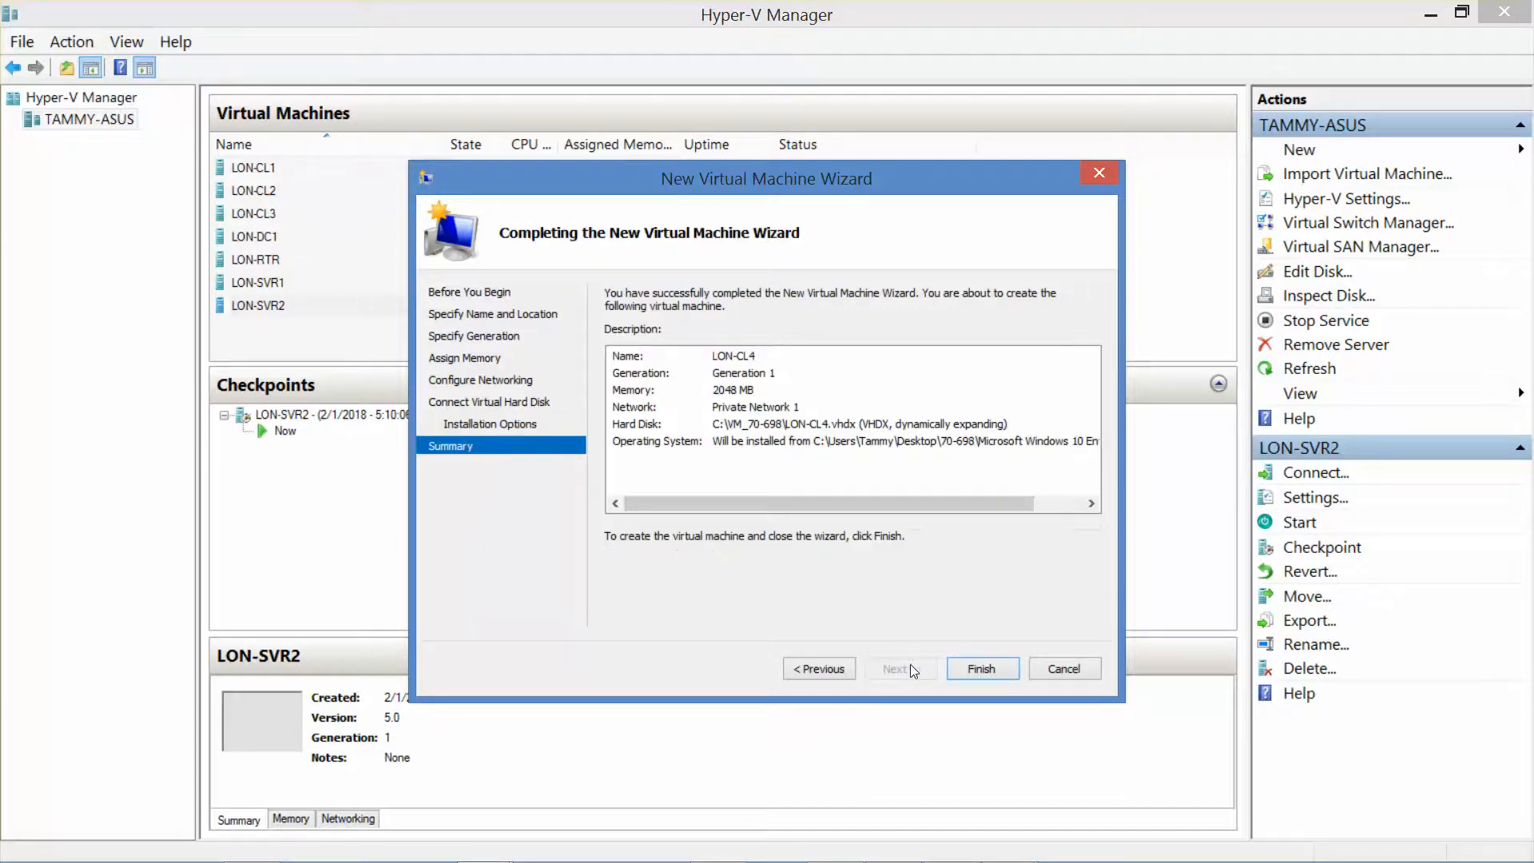
click(962, 668)
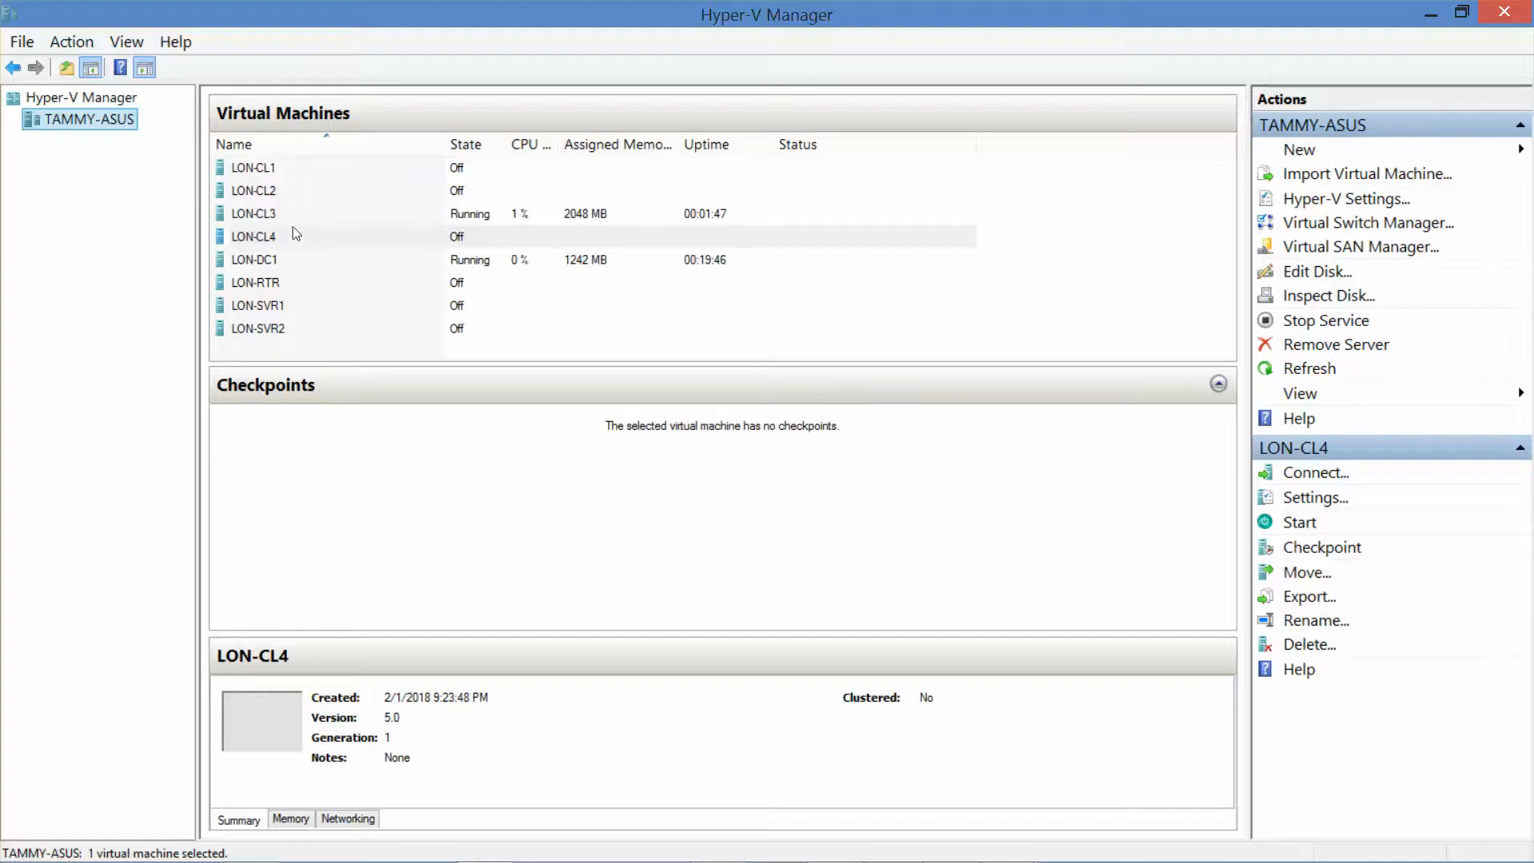
Step: Connect to and start LON-CL4, then place its console on the right beside LON-CL3
double_click(265, 242)
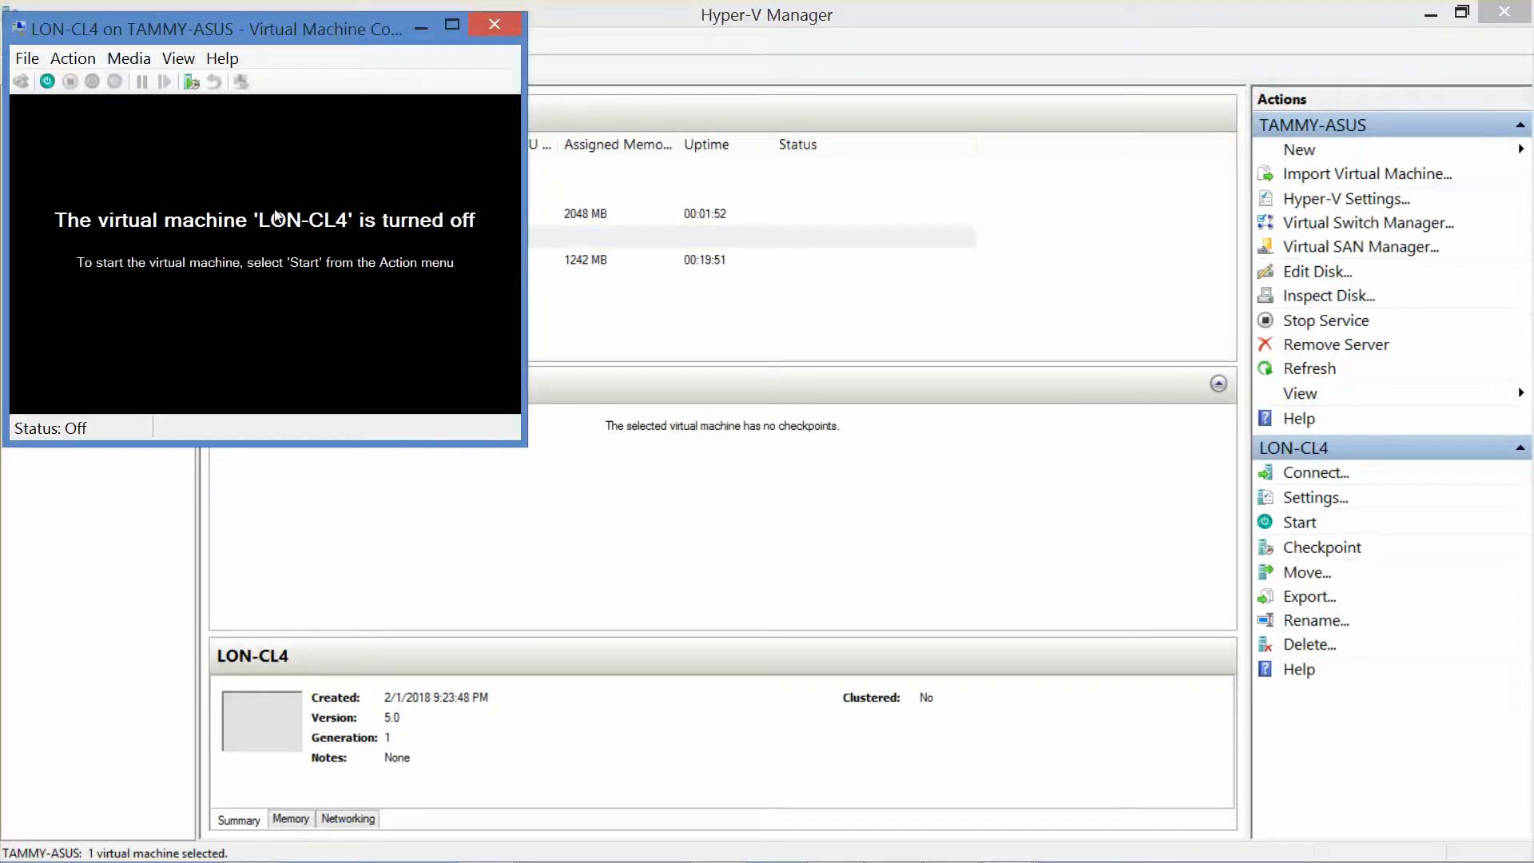
click(48, 80)
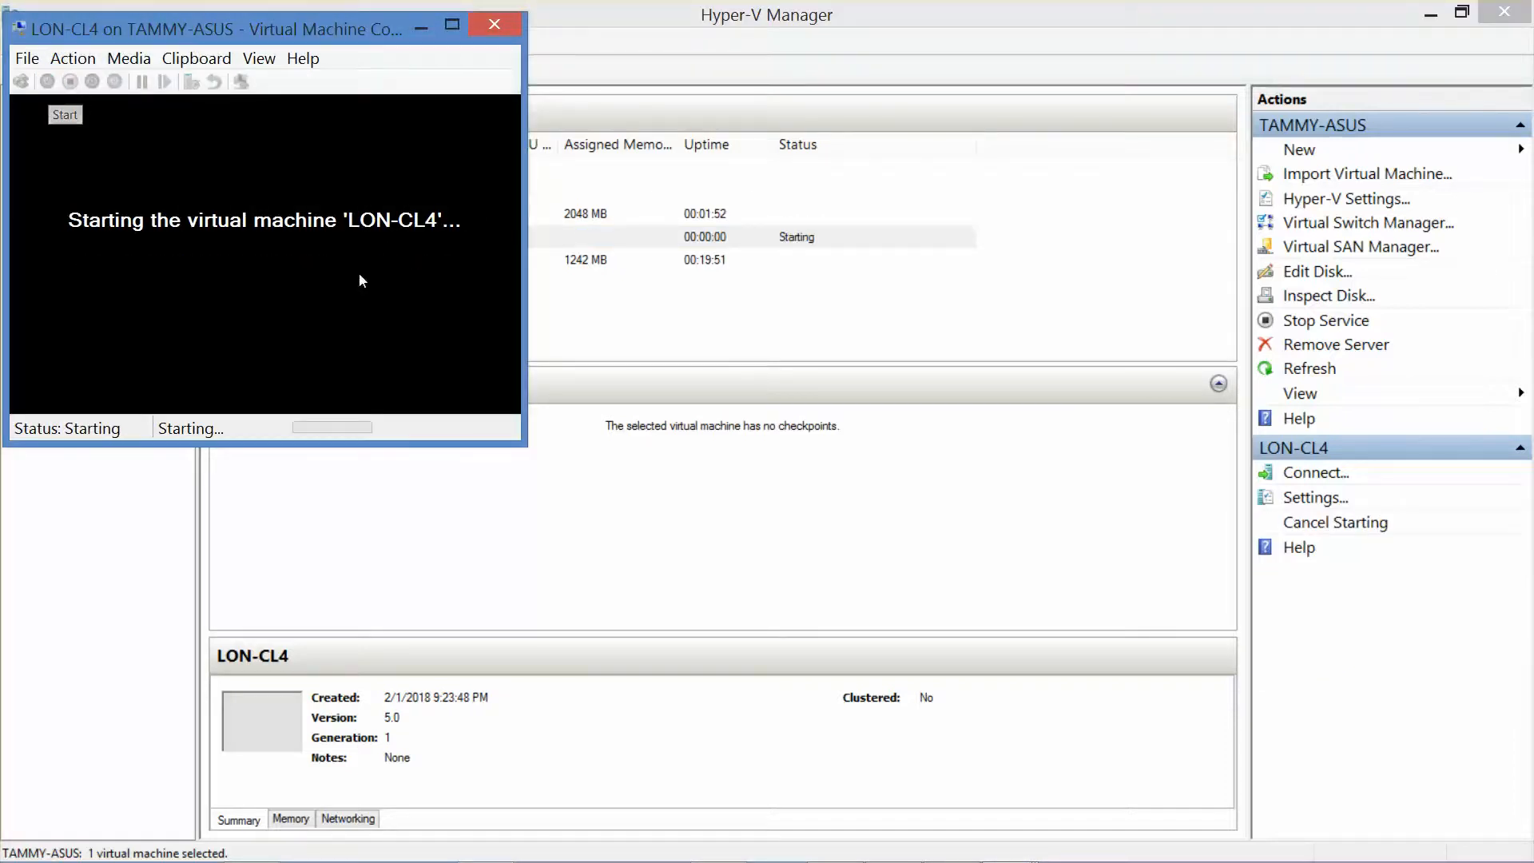
click(1412, 77)
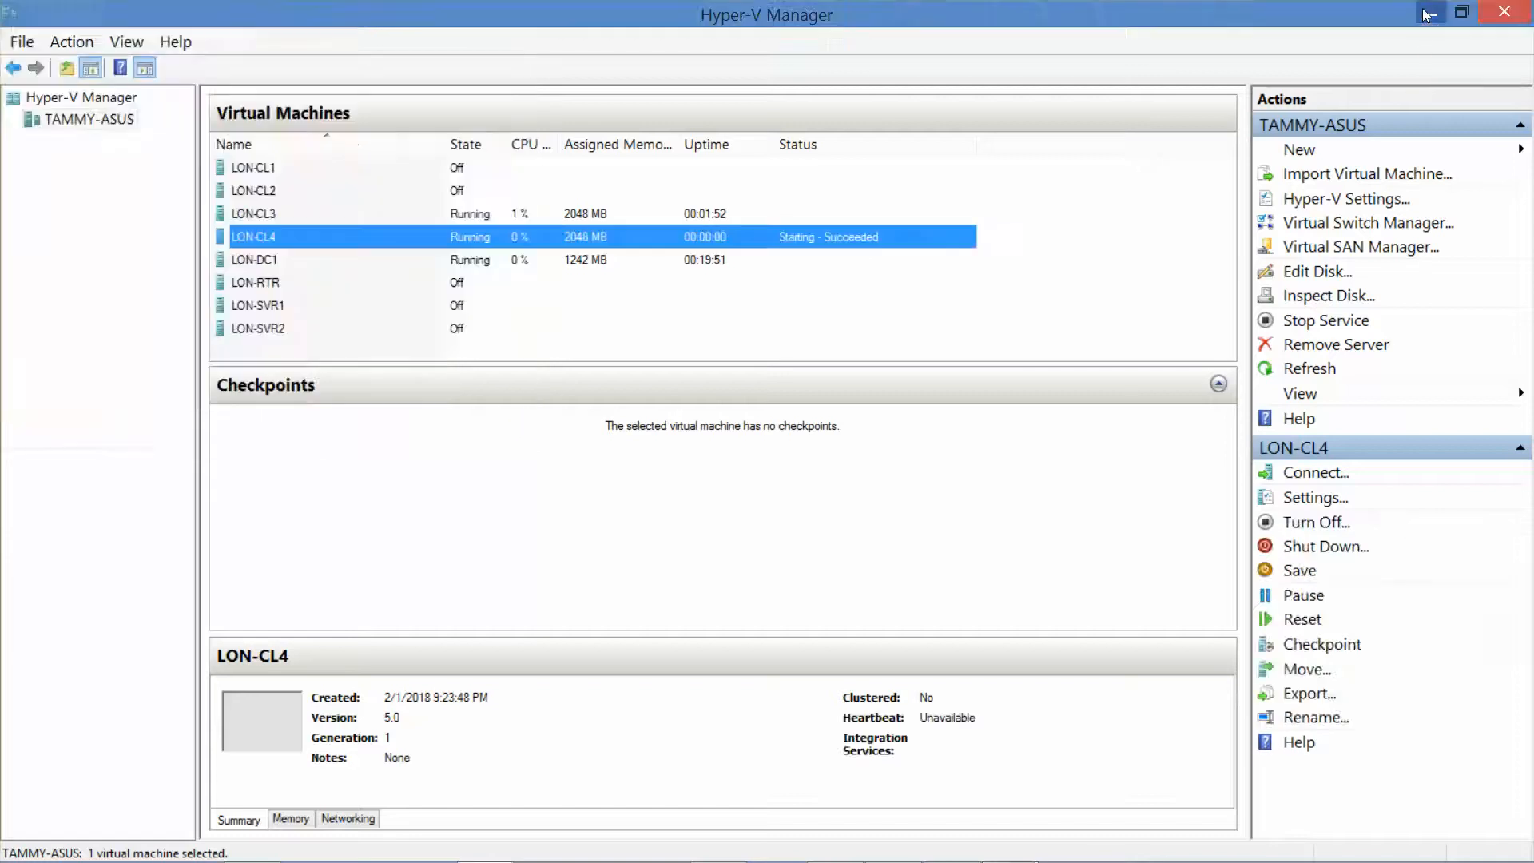
click(1429, 14)
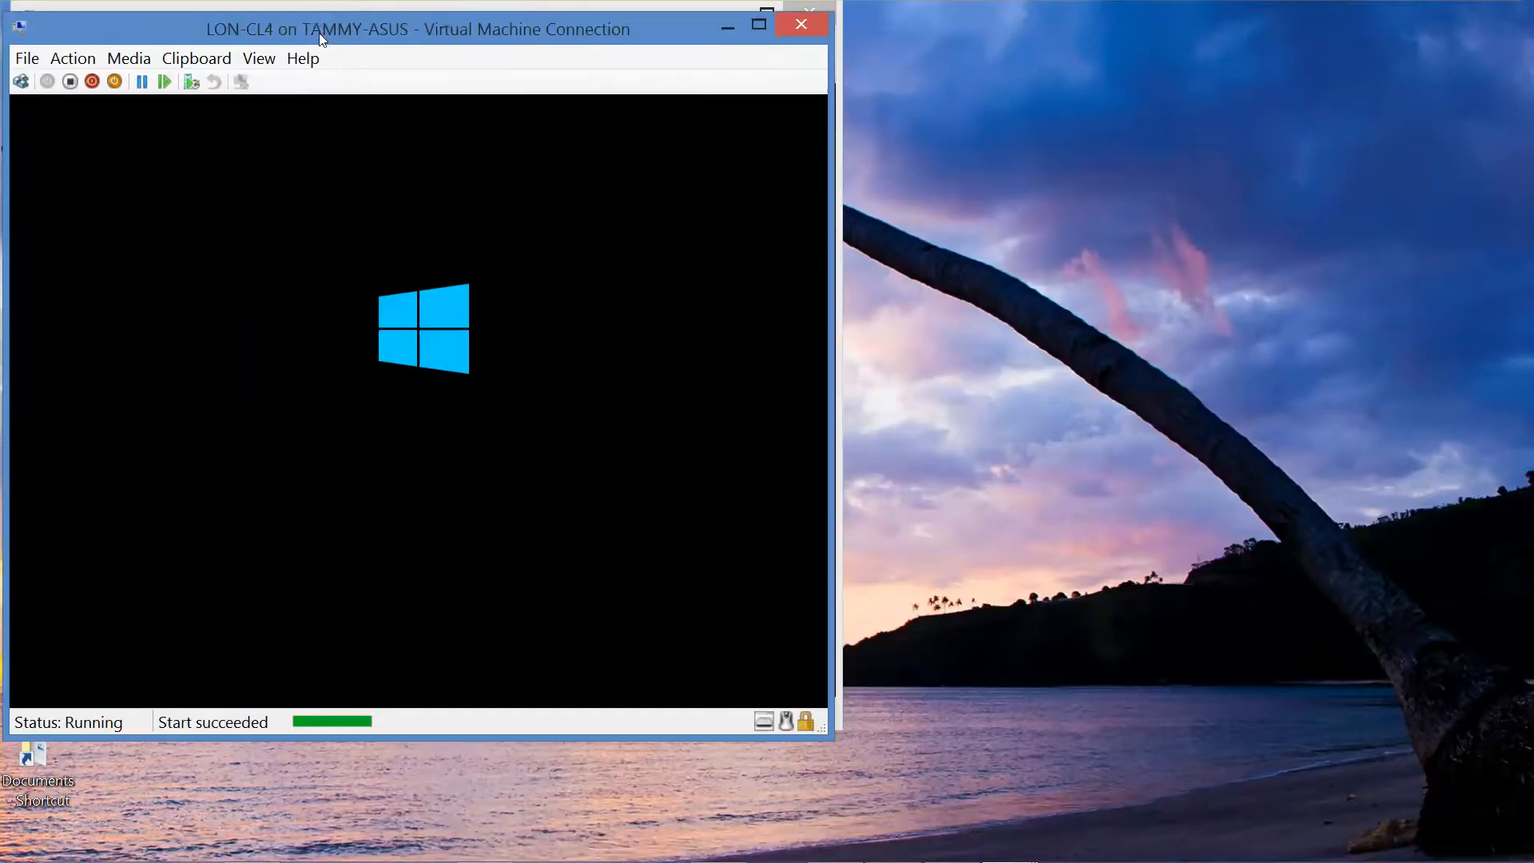
drag(343, 27, 1013, 104)
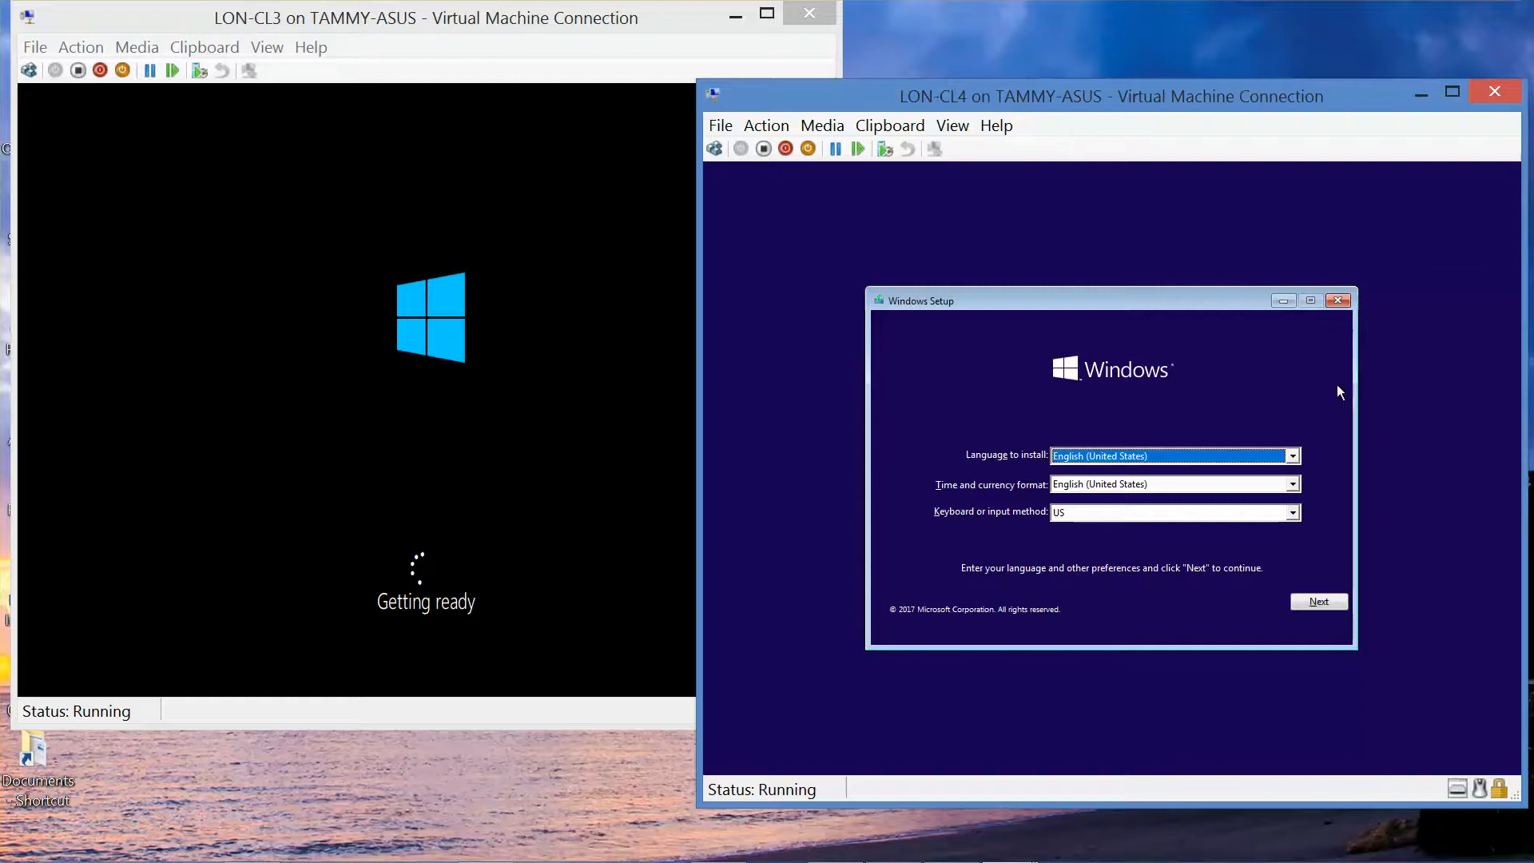
Step: Accept English settings and the license, then run a Custom install onto Drive 0's unallocated space
click(1317, 600)
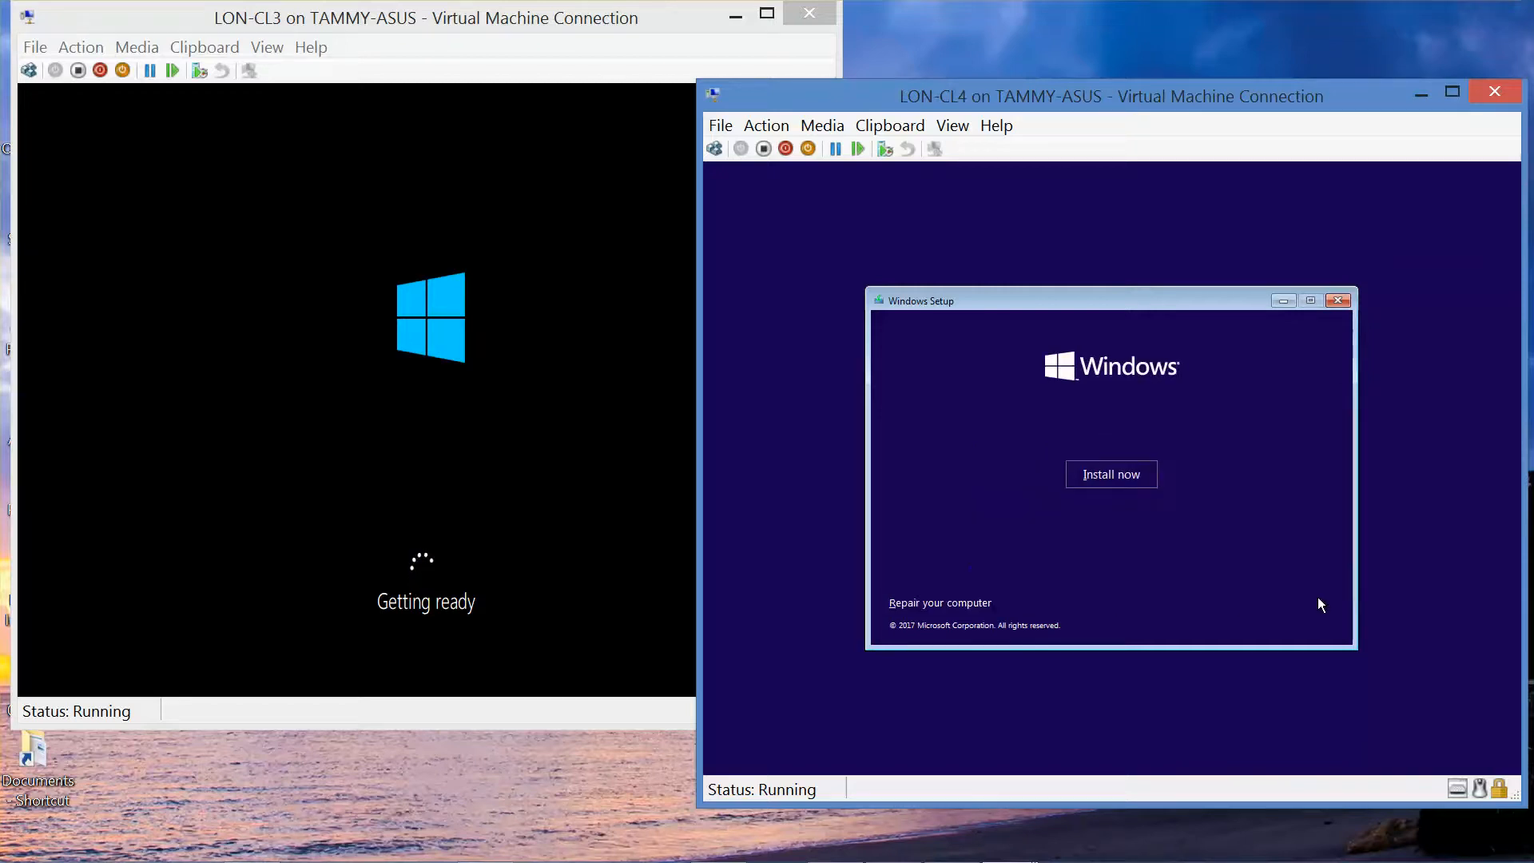
click(1095, 479)
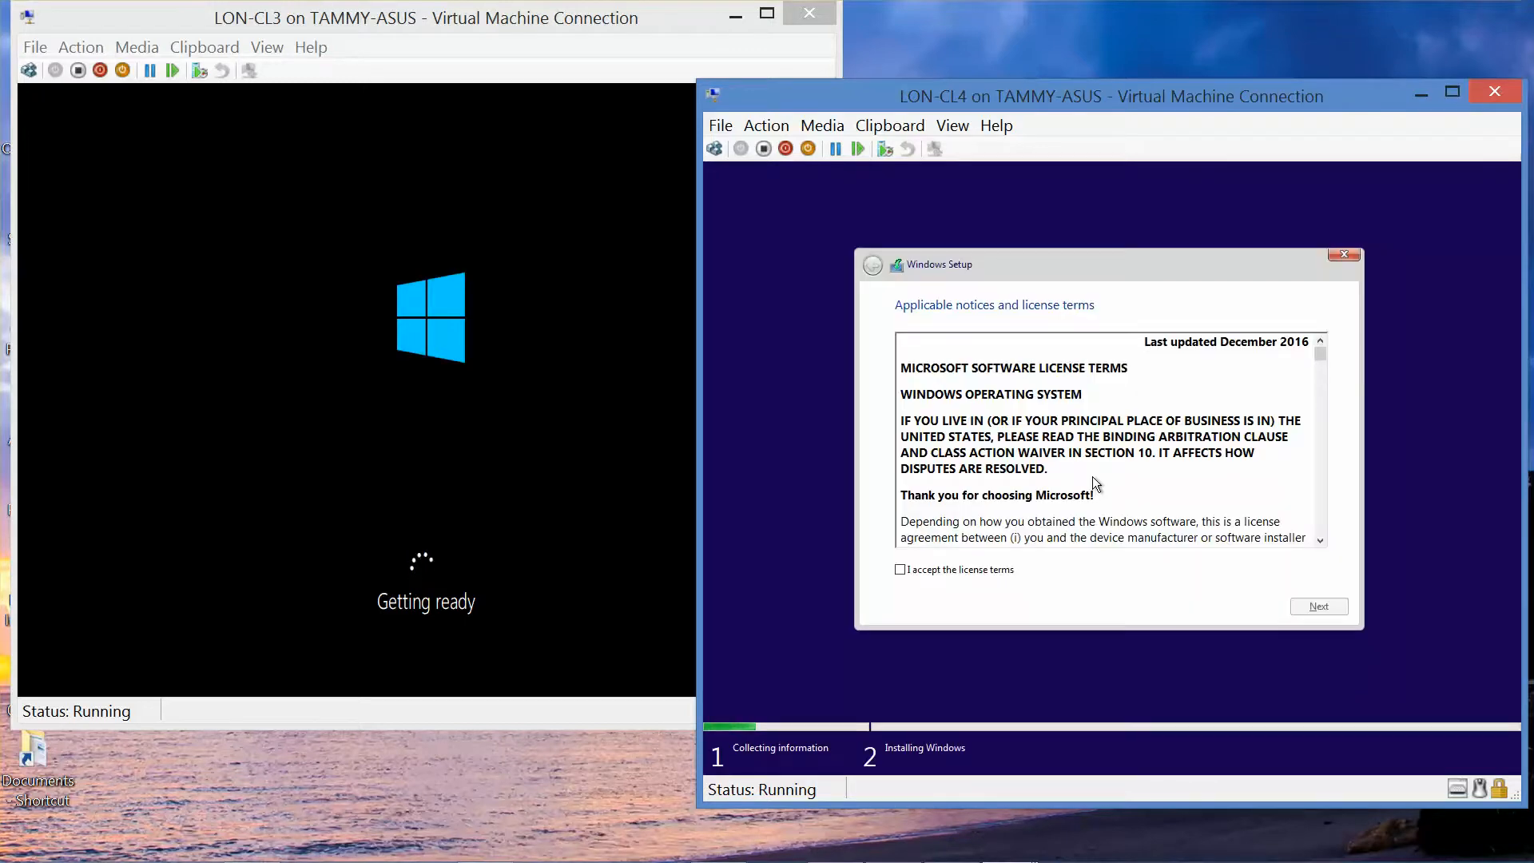
click(917, 571)
click(1327, 610)
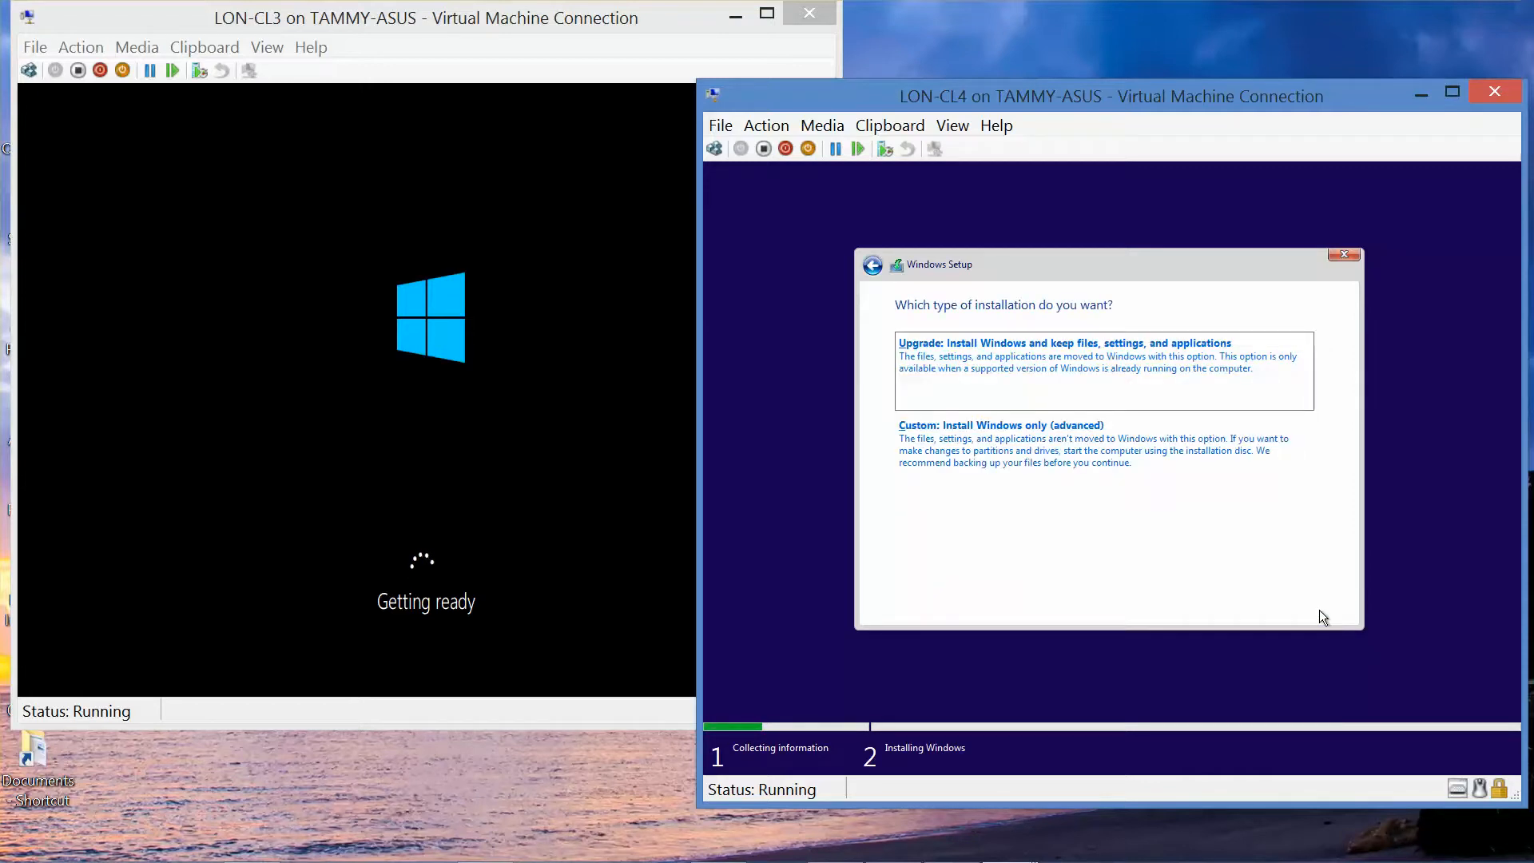
key(c)
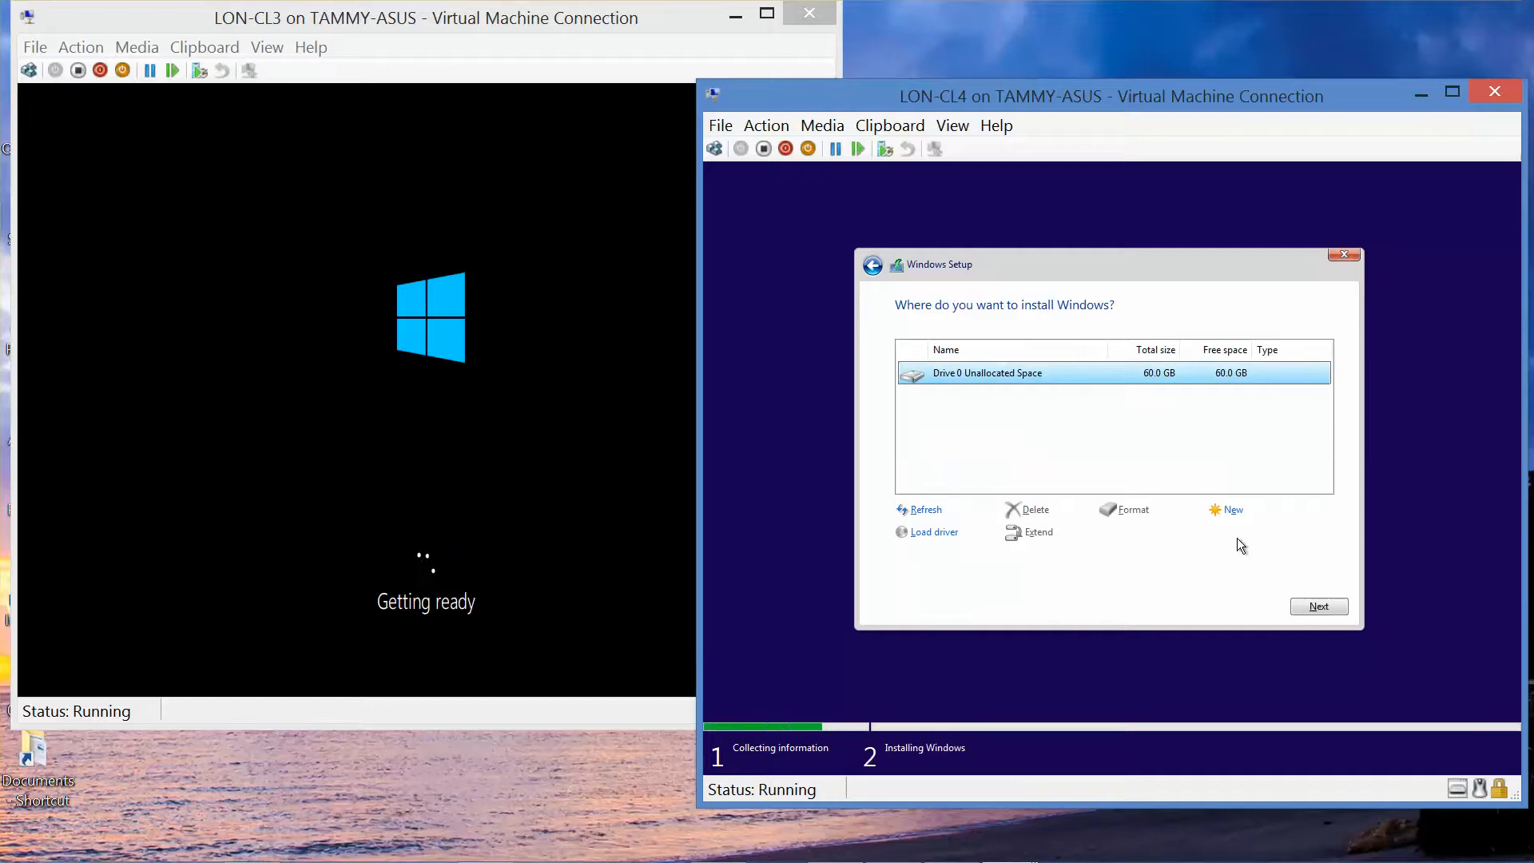
click(1329, 605)
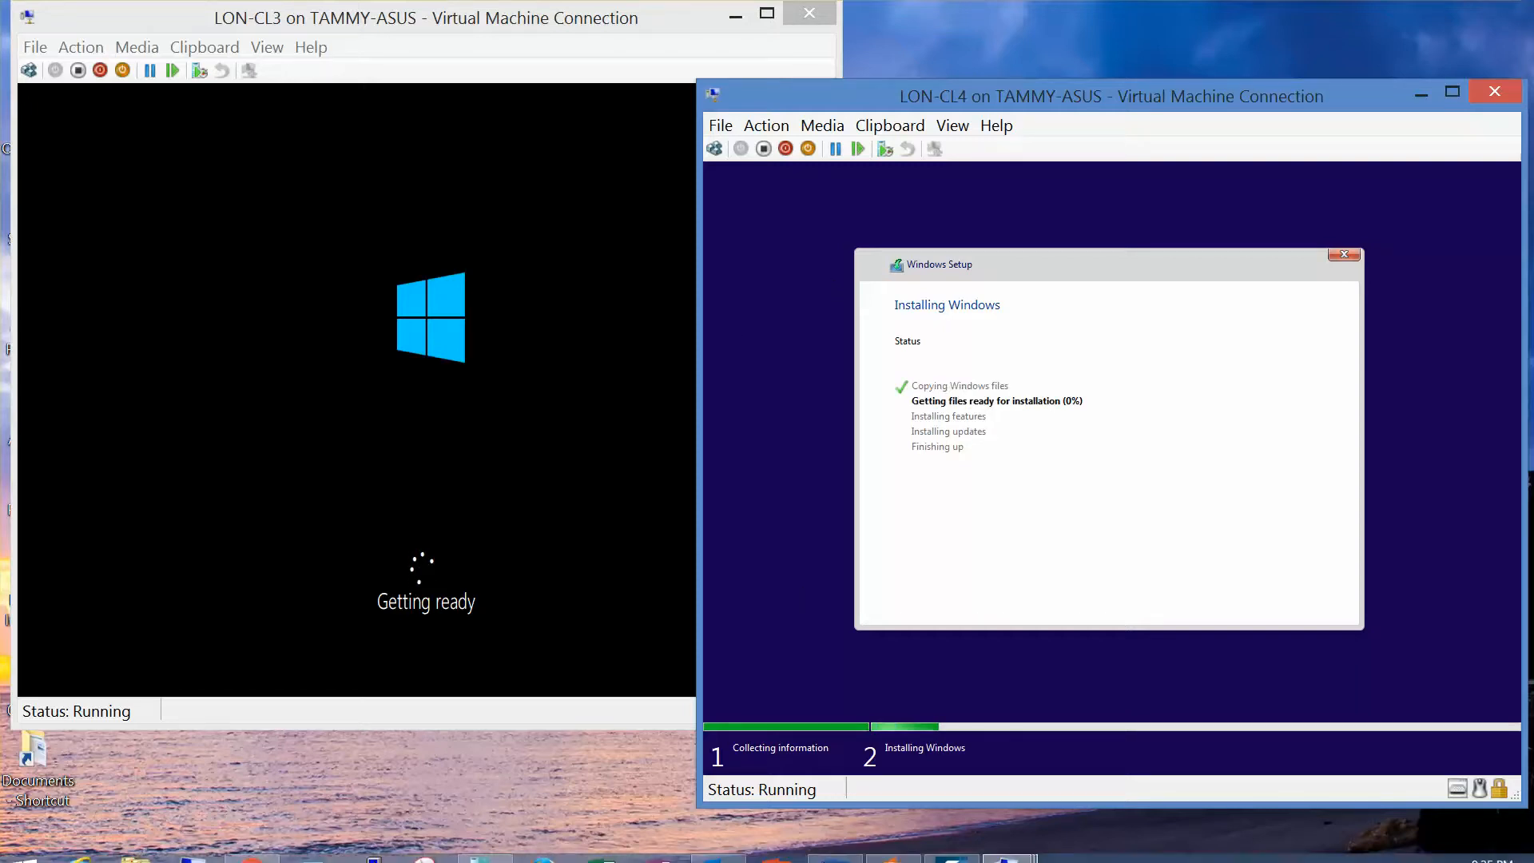
Step: Wait as LON-CL4 installs and restarts to Getting ready while LON-CL3 shows Just a moment
mouse_move(844, 856)
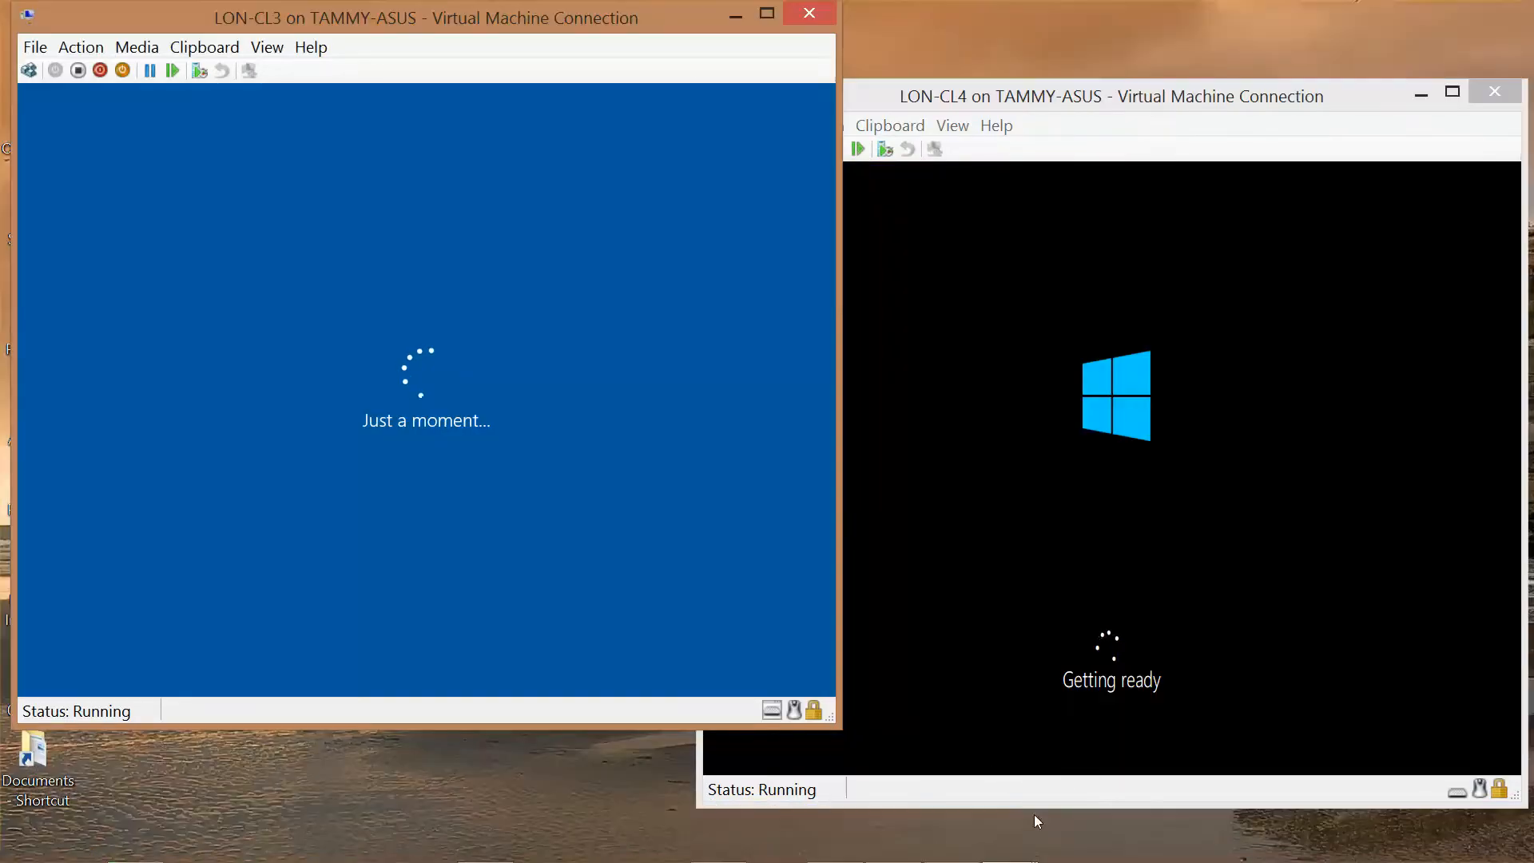